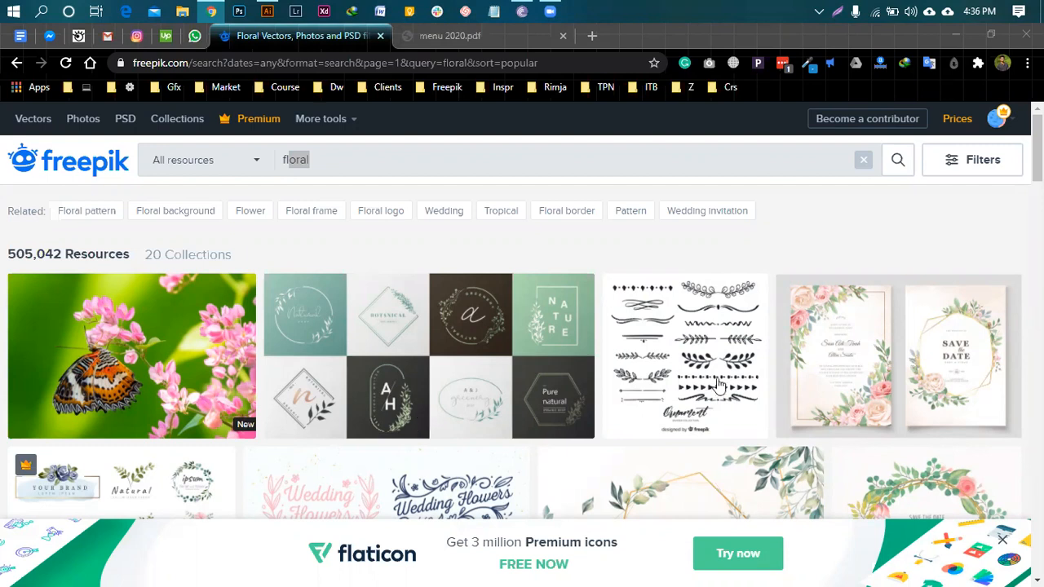
- Switch to Illustrator and create a portrait Letter document of 612 x 792 pt from the Print presets in CMYK colour mode
{"action": "left_click", "coordinate": [269, 14]}
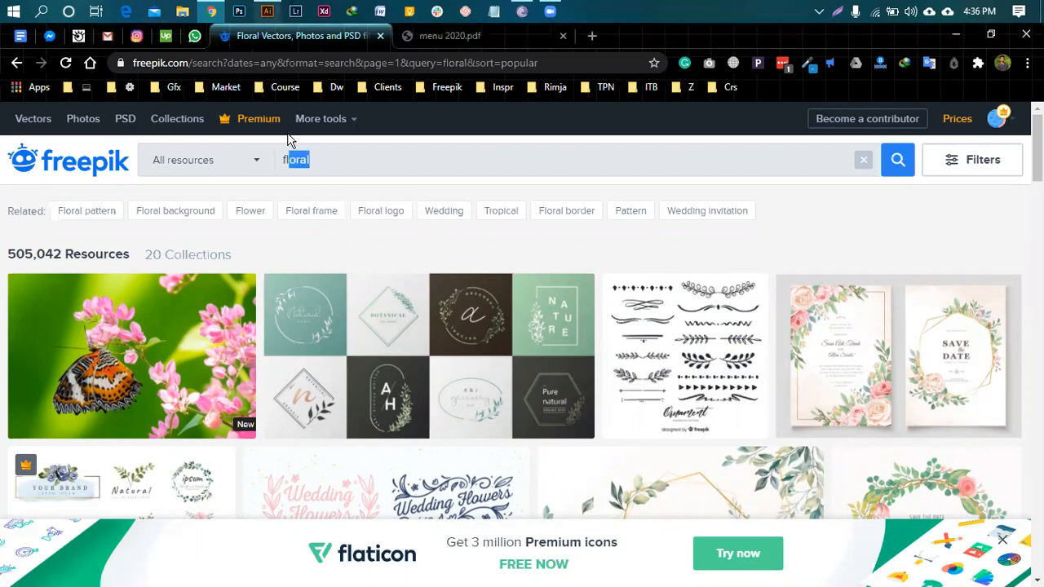
{"action": "left_click", "coordinate": [273, 15]}
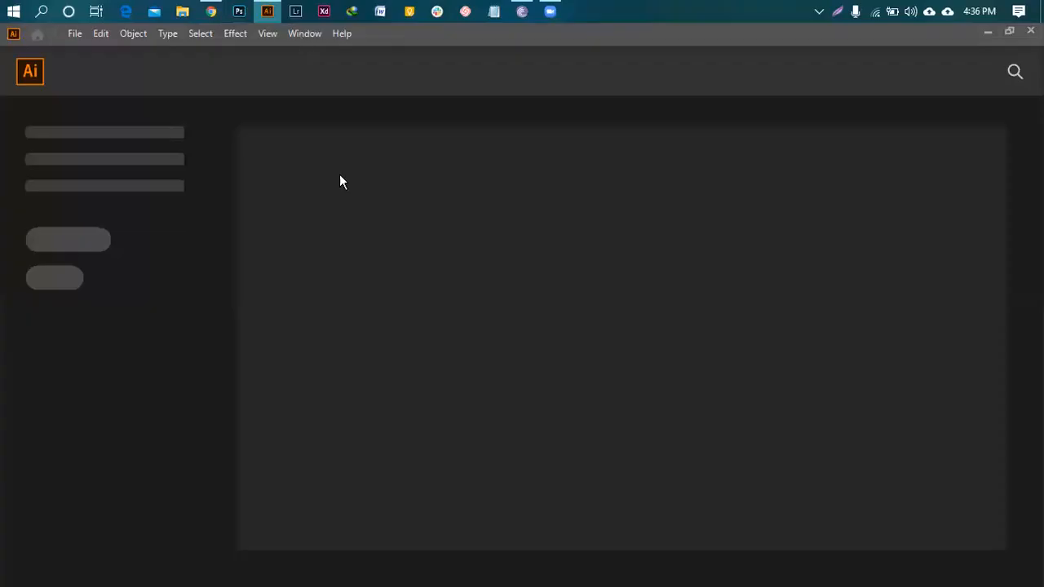
{"action": "right_click", "coordinate": [267, 12]}
{"action": "left_click", "coordinate": [489, 177]}
{"action": "left_click", "coordinate": [75, 33]}
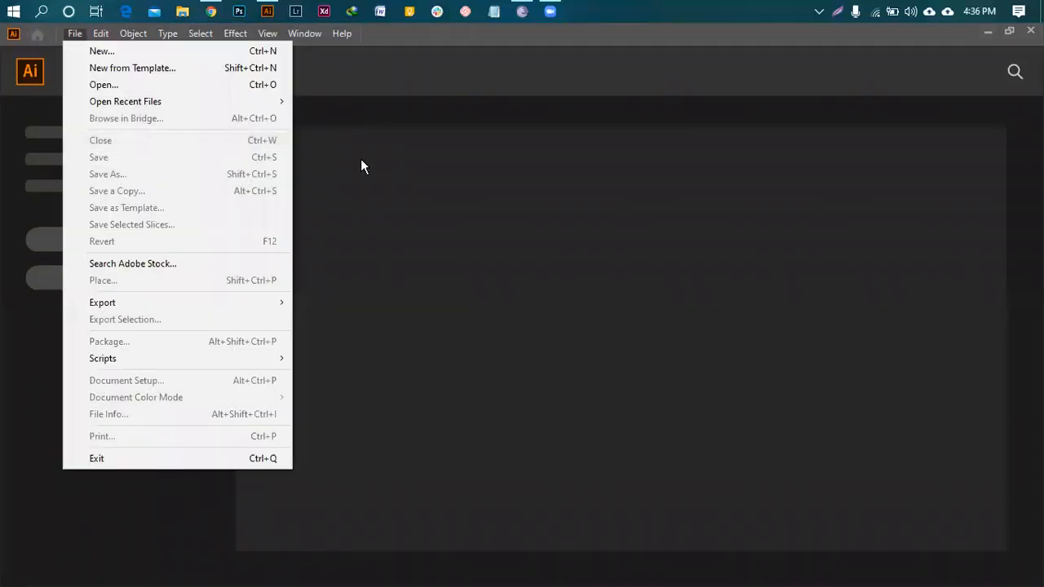
{"action": "left_click", "coordinate": [158, 53]}
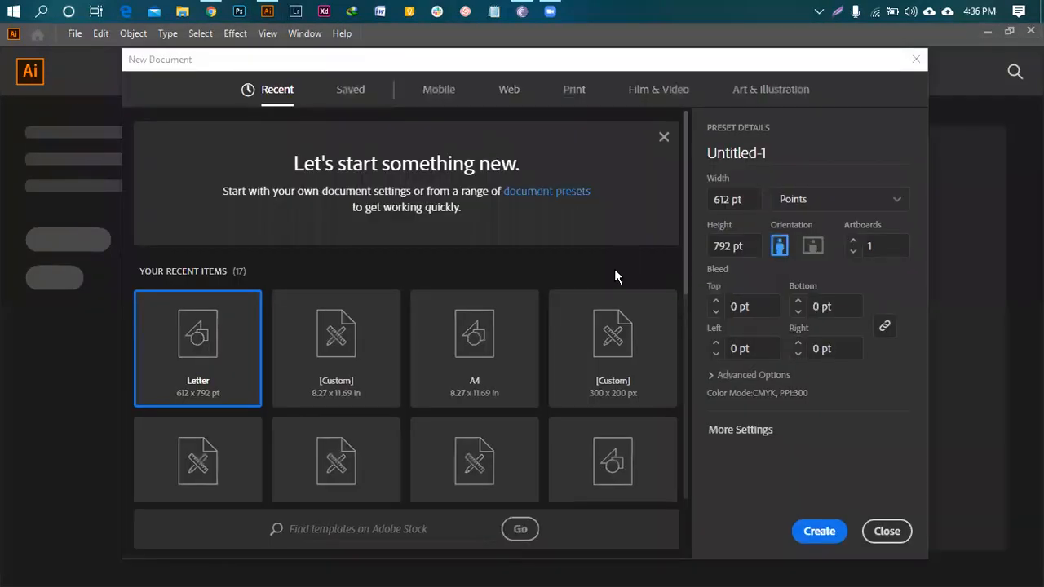
{"action": "left_click", "coordinate": [571, 93]}
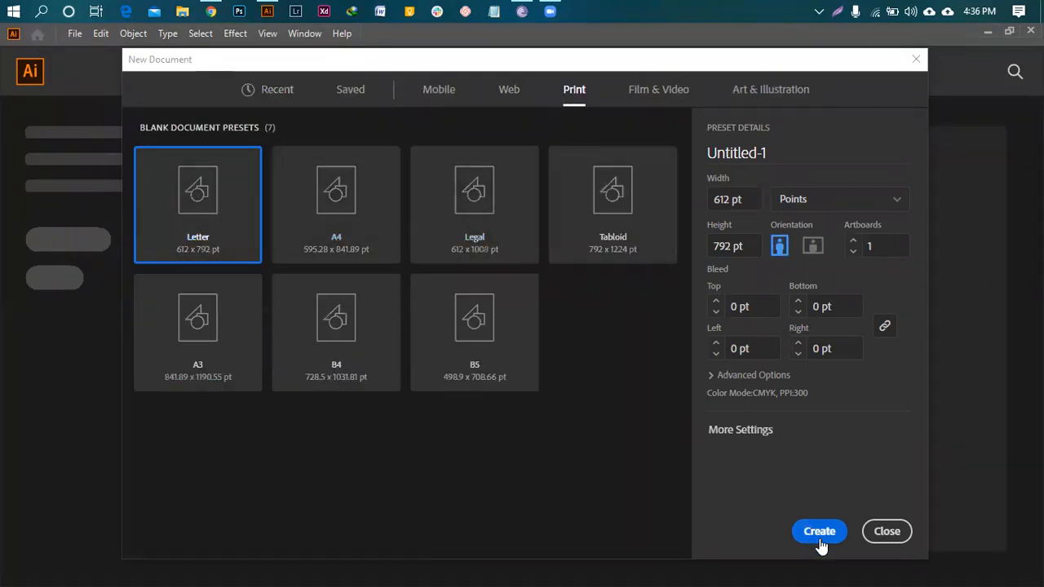
{"action": "left_click", "coordinate": [752, 376]}
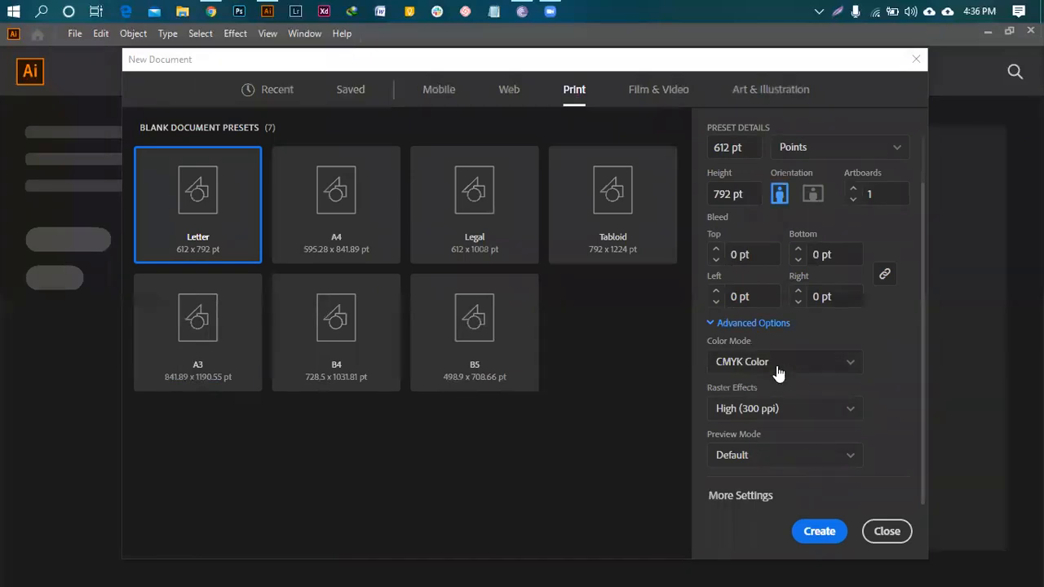
{"action": "left_click", "coordinate": [821, 531]}
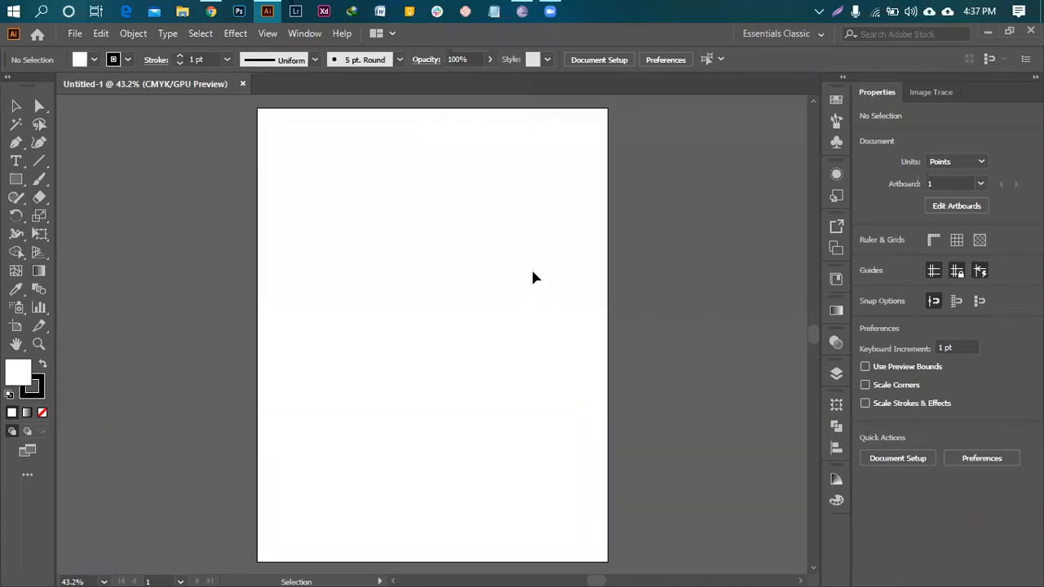
- Open Notepad in a smaller window beside the artboard and note "Logo" and "Floral design" on separate lines
{"action": "left_click", "coordinate": [494, 11]}
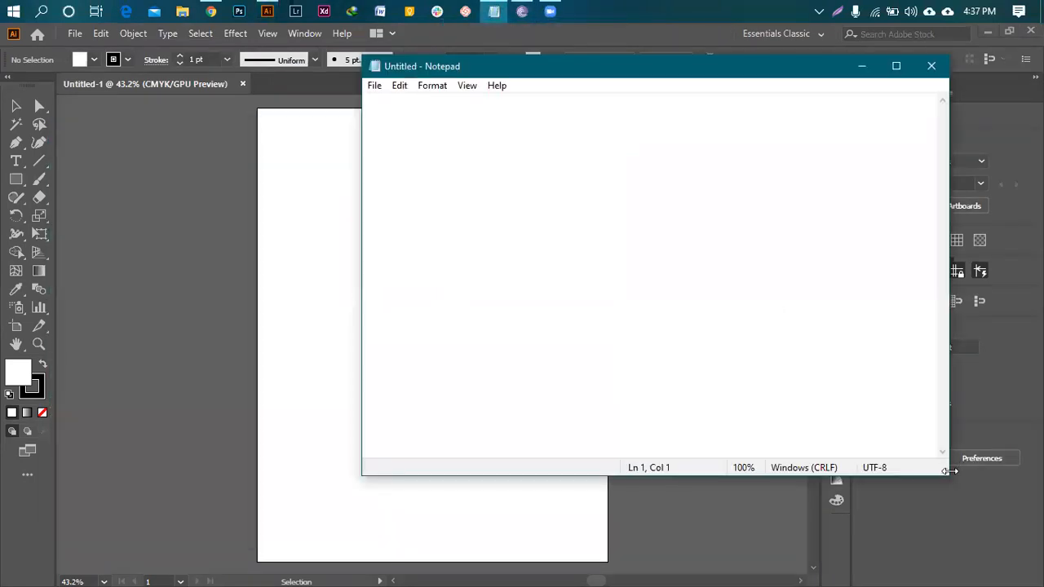
{"action": "left_click_drag", "start_coordinate": [946, 476], "coordinate": [742, 452]}
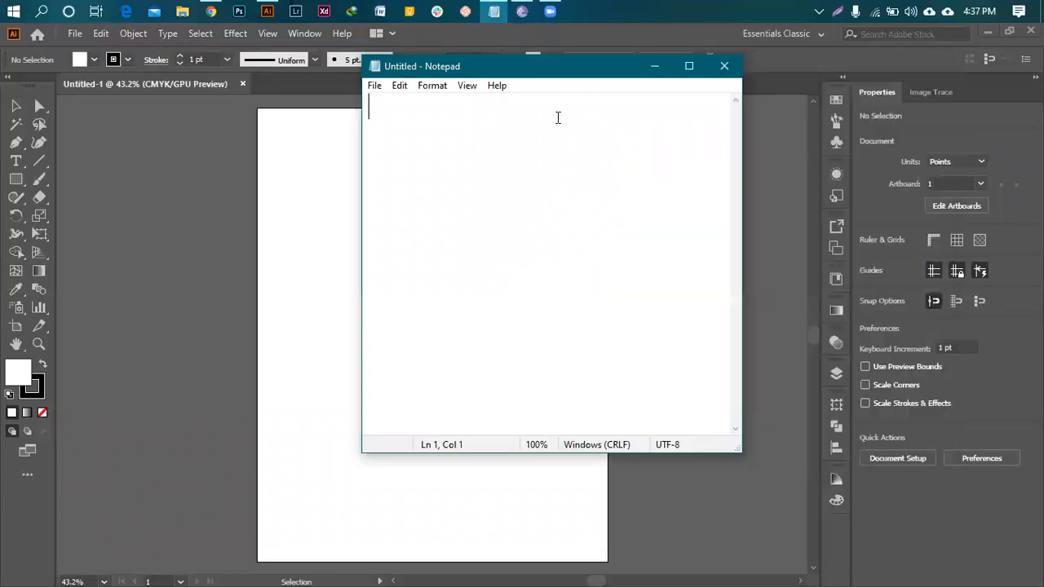
{"action": "left_click_drag", "start_coordinate": [557, 78], "coordinate": [828, 119]}
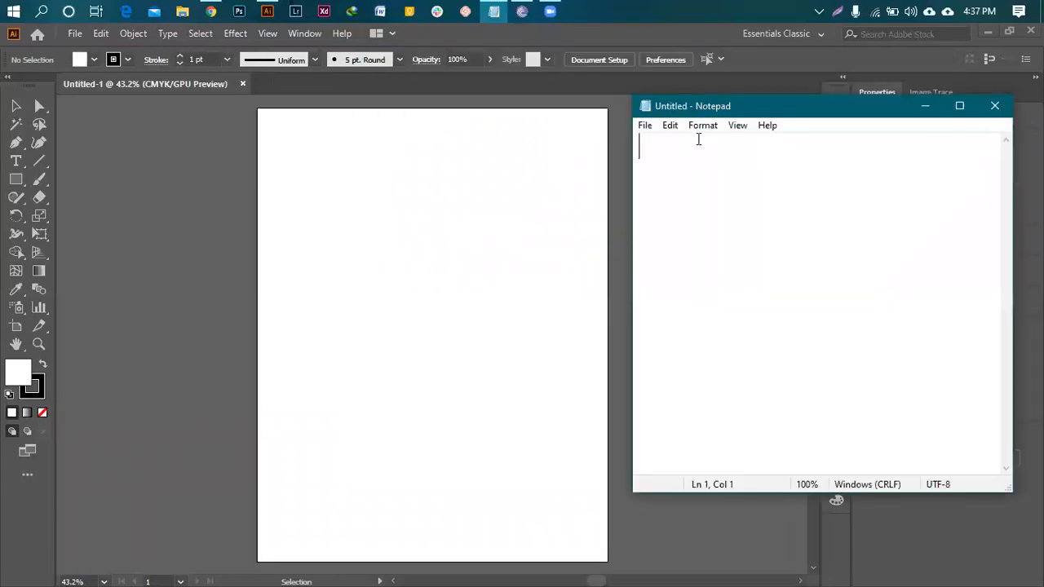
{"action": "type", "text": "Logo"}
{"action": "key", "text": "Return"}
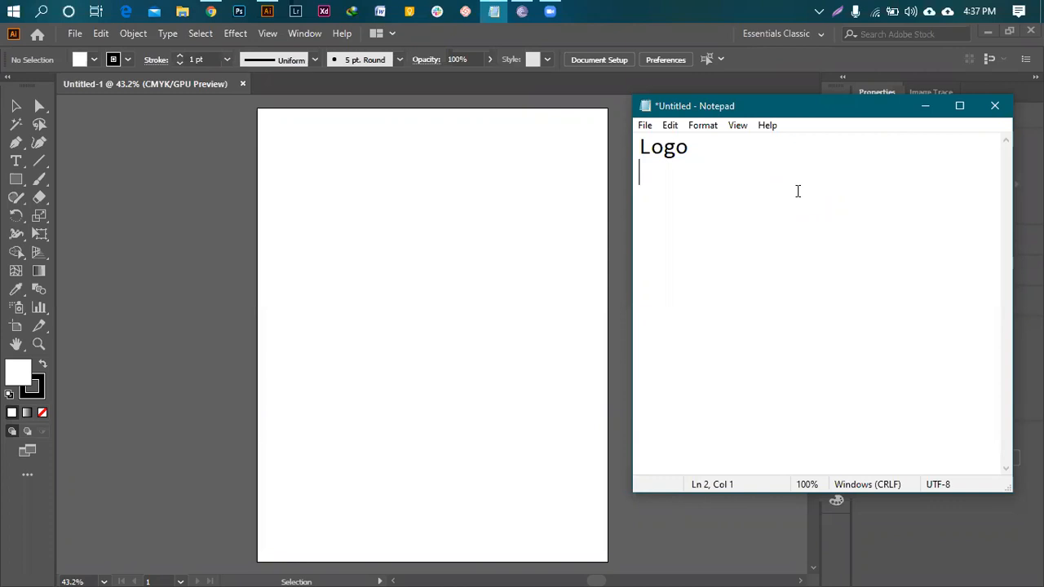
{"action": "type", "text": "Floral design"}
{"action": "key", "text": "Return"}
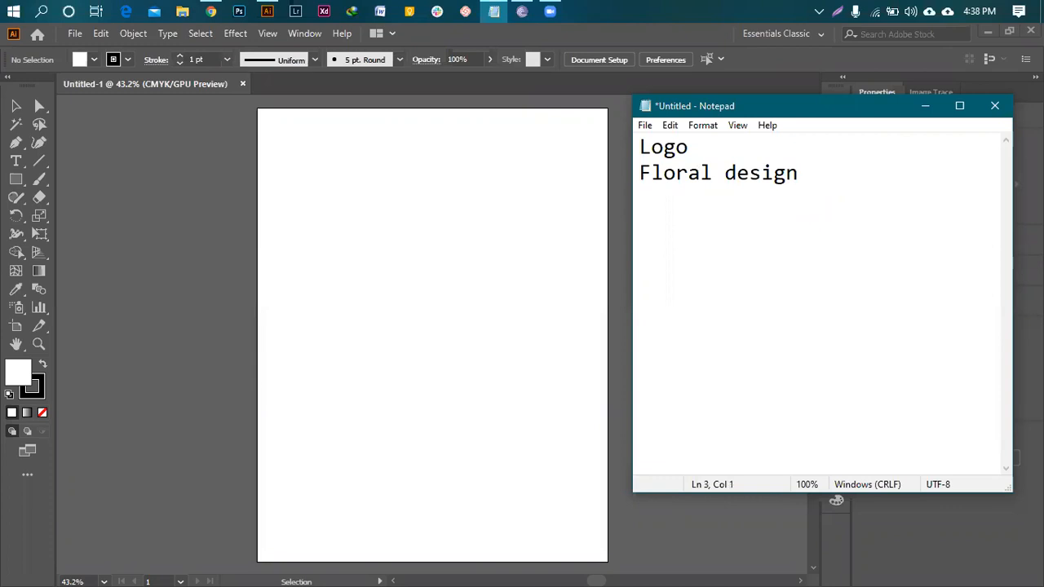
- Add the note "Category (Burger, Dessert, Beverages, Fries,)", with a line break before Beverages
{"action": "type", "text": "Category"}
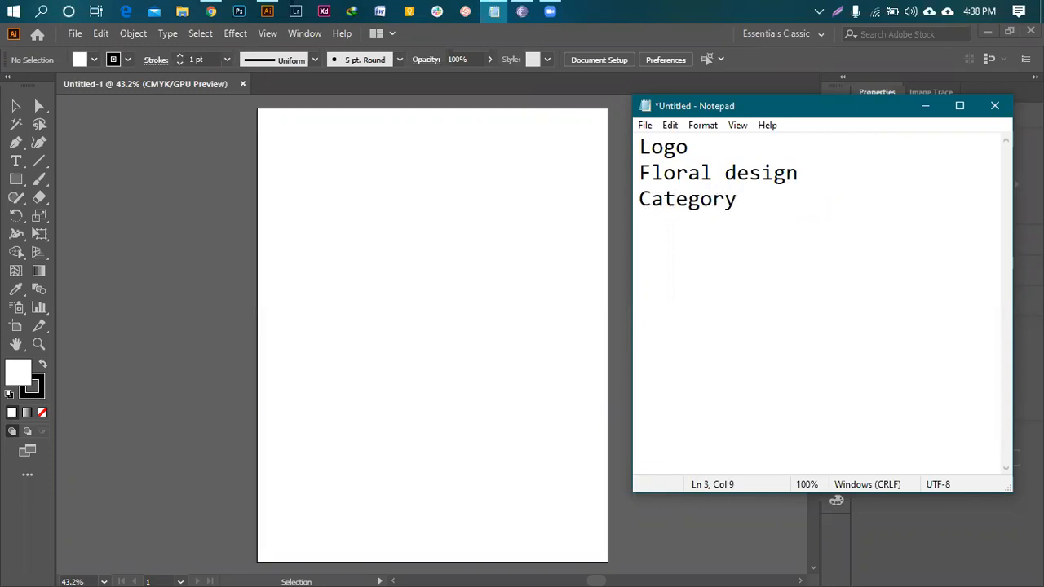
{"action": "type", "text": " ()"}
{"action": "key", "text": "Left"}
{"action": "type", "text": "Burger,"}
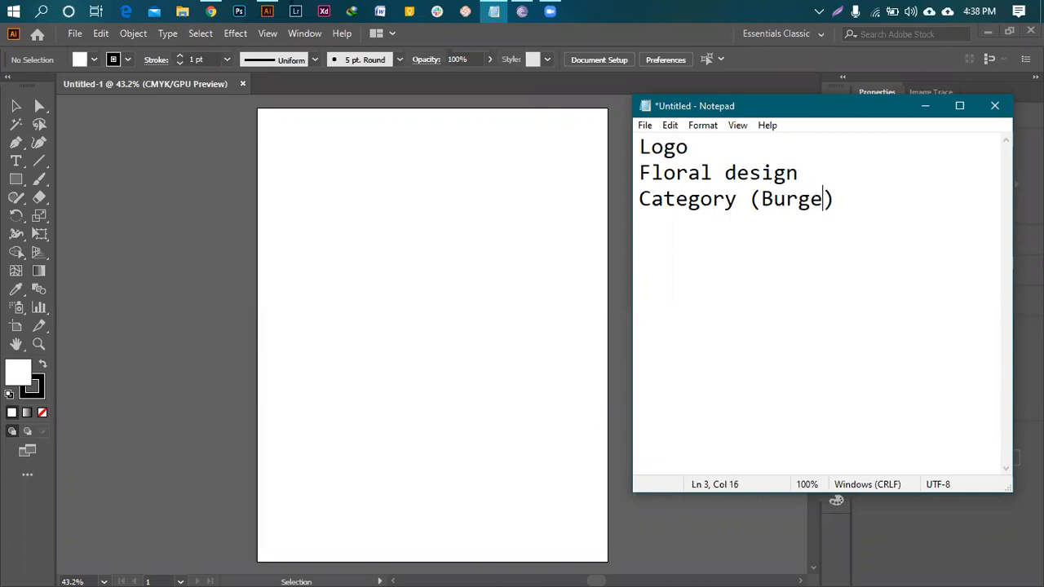
{"action": "type", "text": " Desse"}
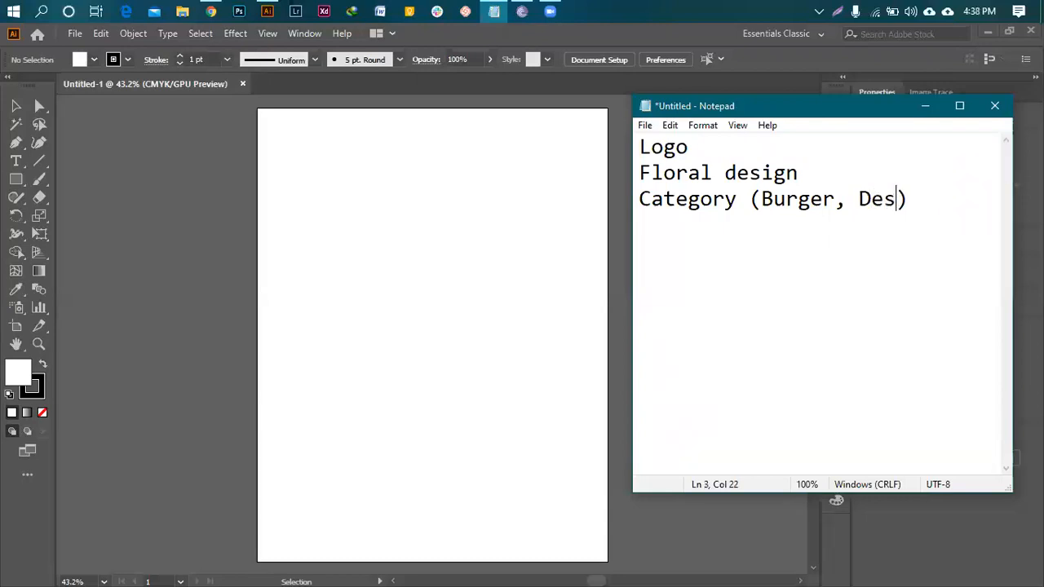
{"action": "type", "text": "rt,"}
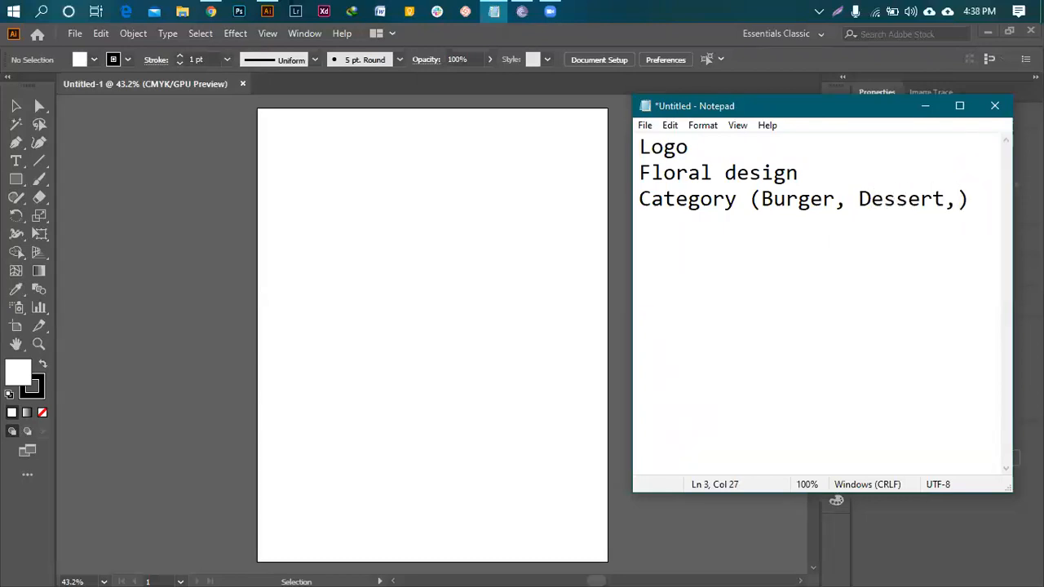
{"action": "key", "text": "Return"}
{"action": "type", "text": "Beverages,"}
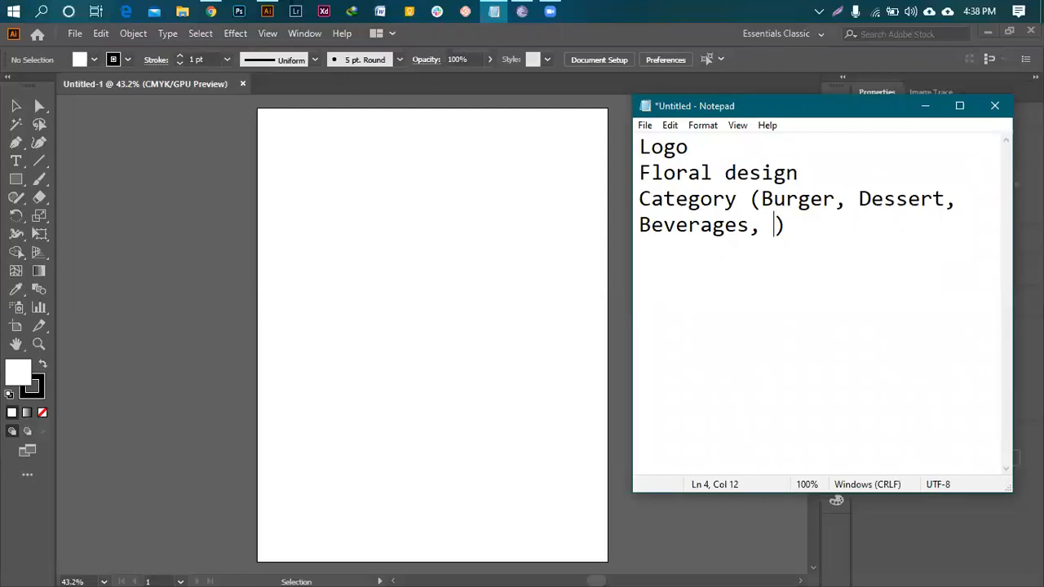
{"action": "type", "text": "Fries,"}
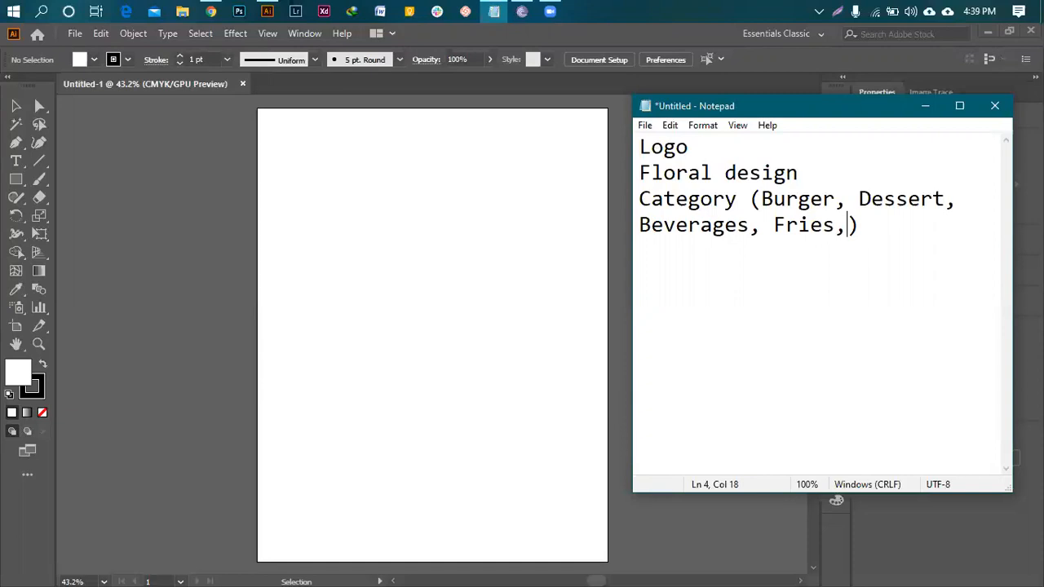
- Add "Price" on a new line below the category list in the notes
{"action": "left_click", "coordinate": [908, 220]}
{"action": "key", "text": "Return"}
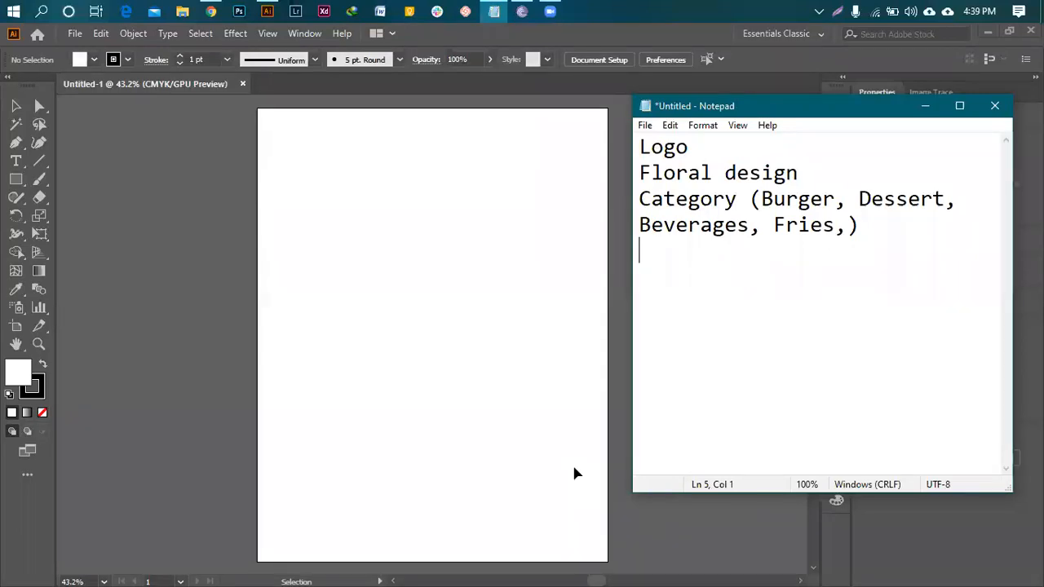
{"action": "type", "text": "Price"}
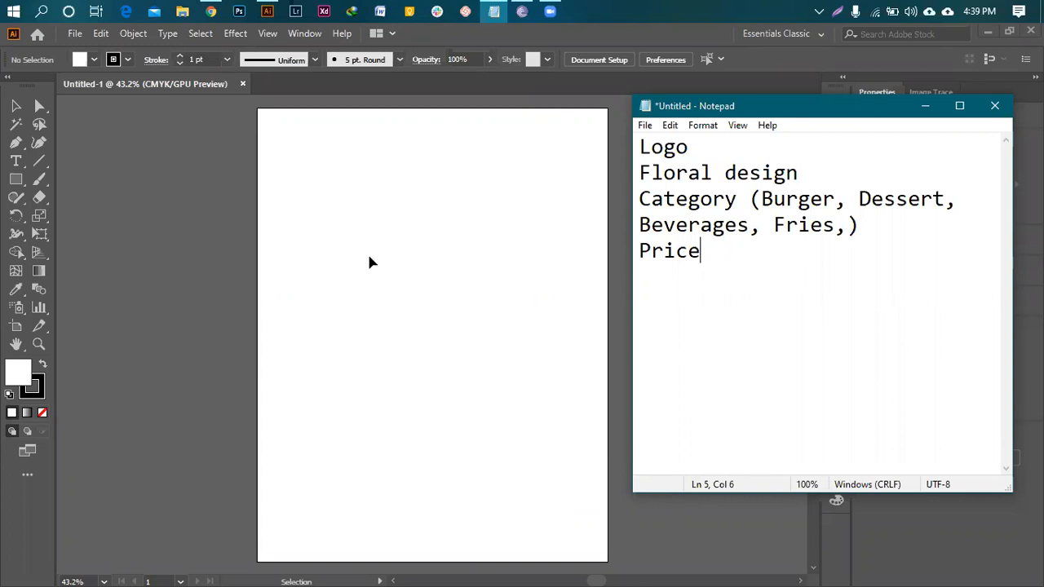
- Switch back to Illustrator, add the text "MEGA" near the artboard's upper edge and enlarge it to about 38 pt
{"action": "left_click", "coordinate": [20, 165]}
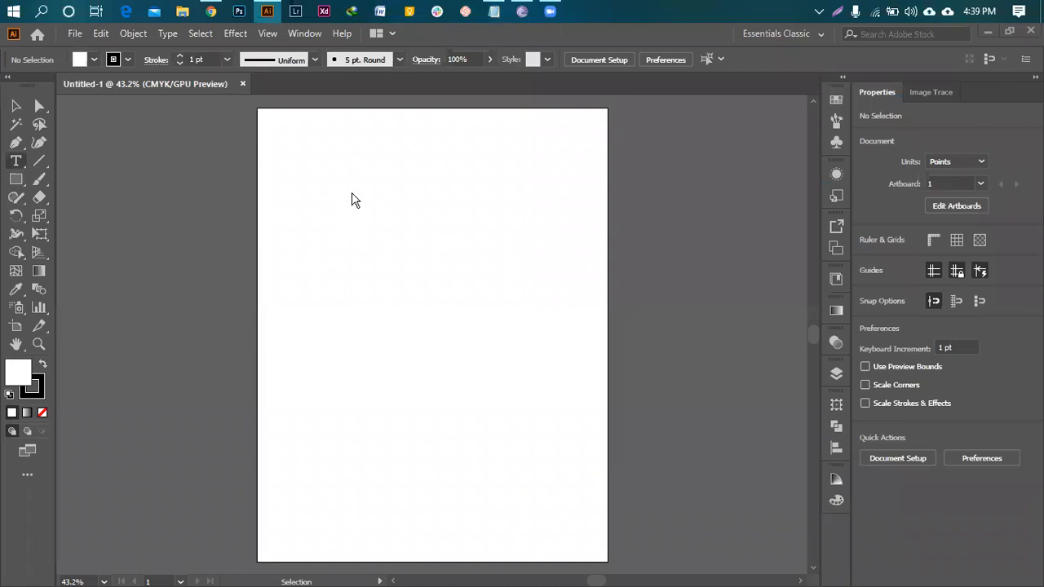
{"action": "left_click", "coordinate": [22, 164]}
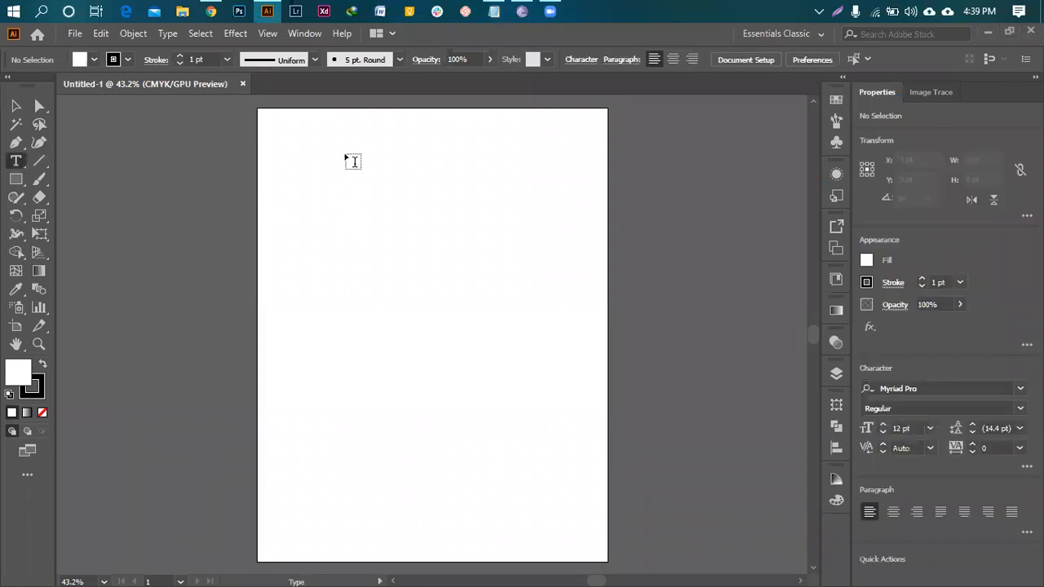
{"action": "left_click", "coordinate": [364, 156]}
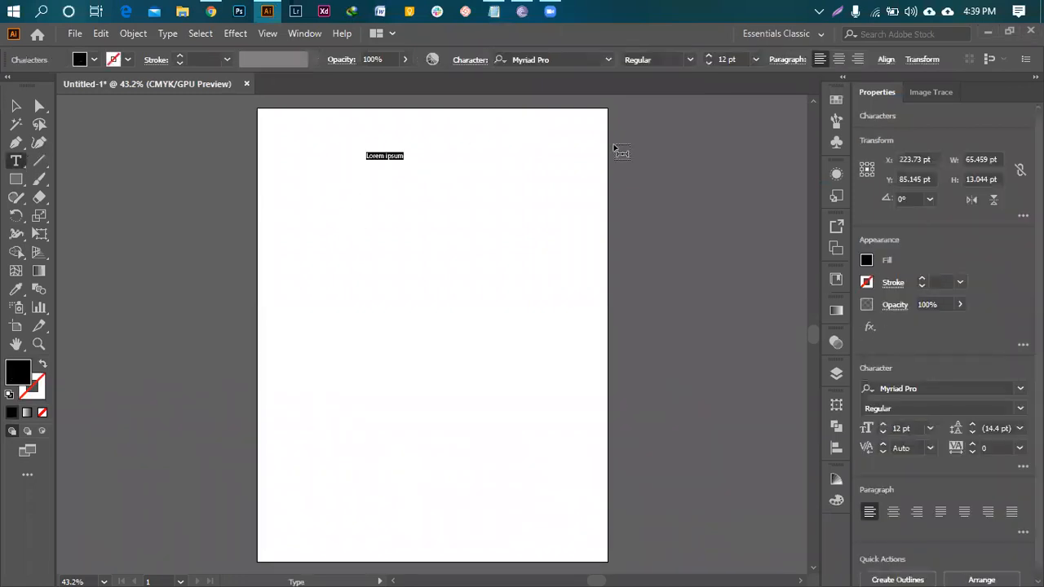
{"action": "type", "text": "MEGA"}
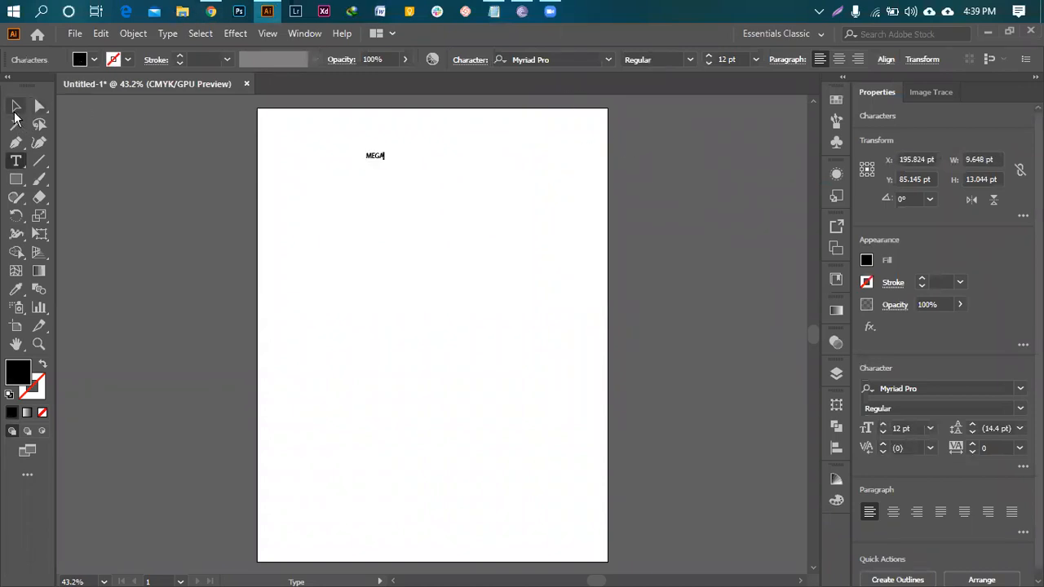
{"action": "key", "text": "Escape"}
{"action": "left_click_drag", "start_coordinate": [387, 162], "coordinate": [465, 150]}
- Set the font of the MEGA text to Rockwell
{"action": "left_click", "coordinate": [556, 60]}
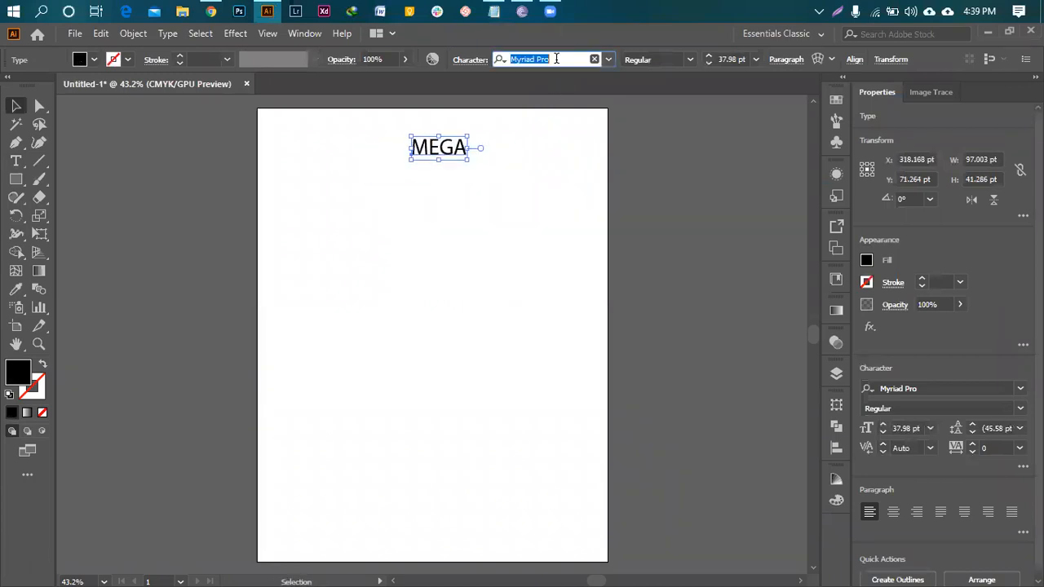
{"action": "type", "text": "rock"}
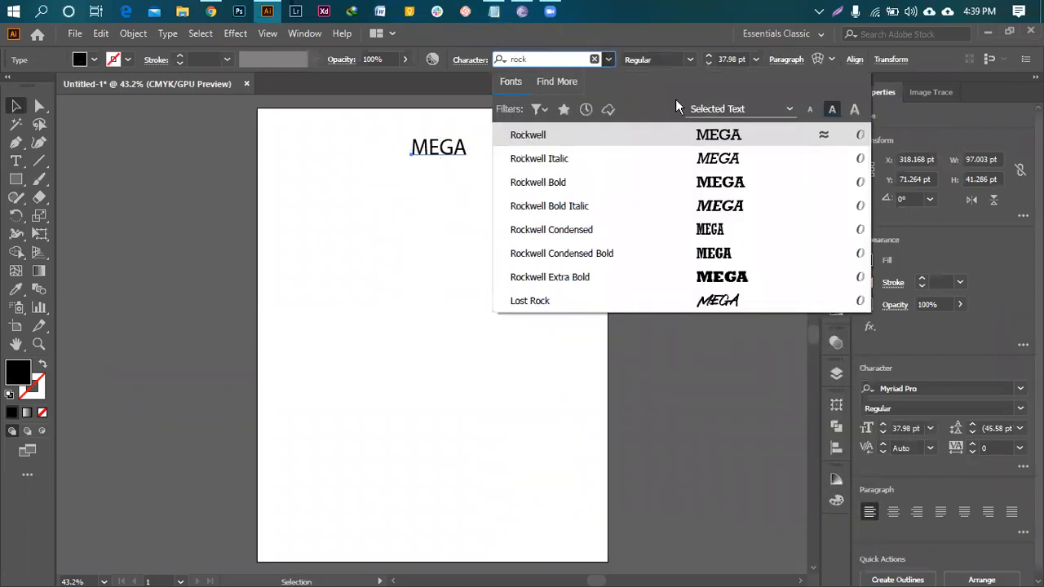
{"action": "left_click", "coordinate": [579, 137]}
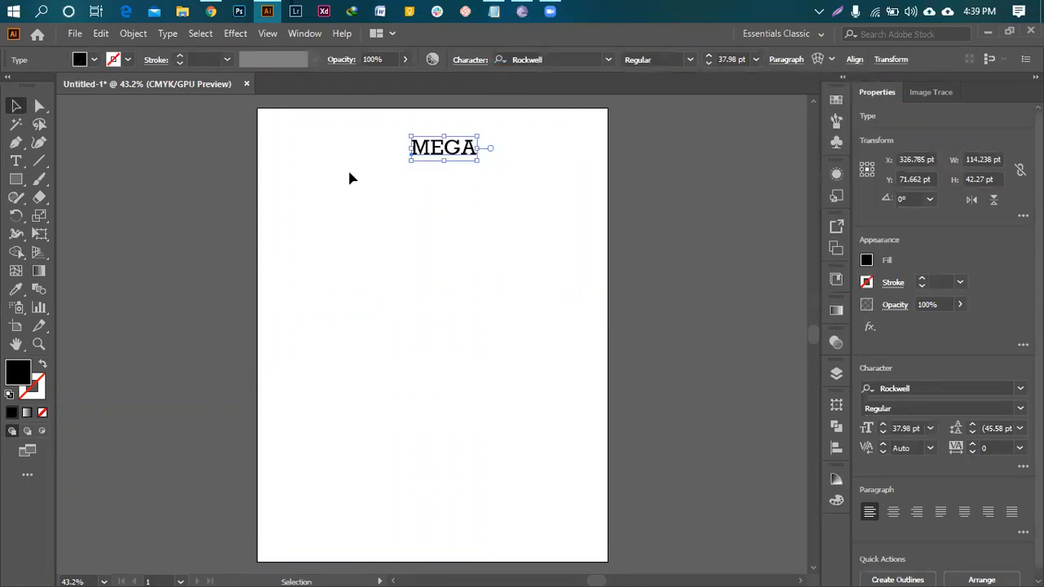
- Draw a black square about 58 pt wide just outside the artboard's upper left corner
{"action": "left_click", "coordinate": [16, 178]}
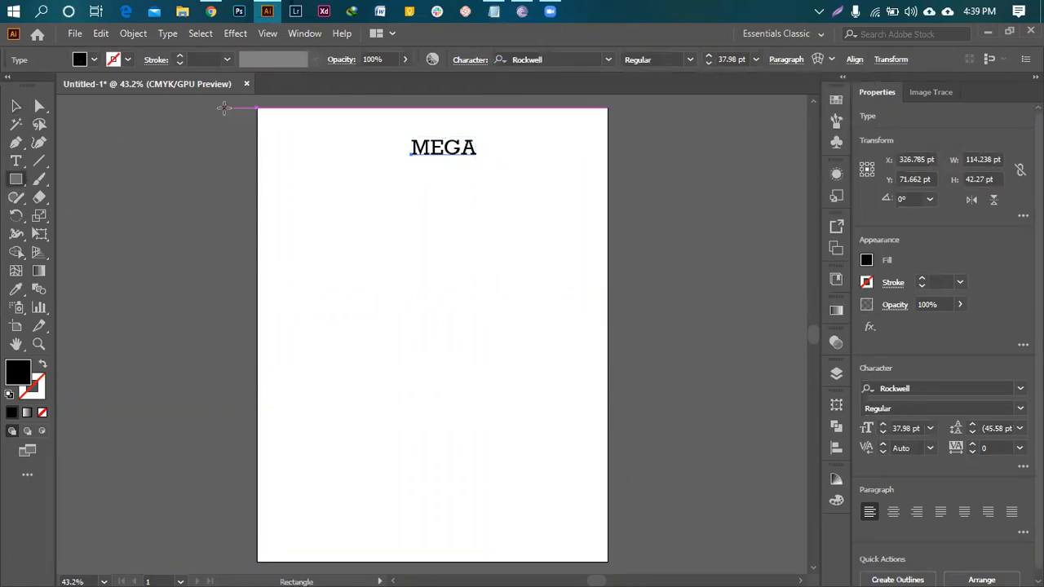
{"action": "left_click_drag", "start_coordinate": [247, 107], "coordinate": [211, 142]}
{"action": "left_click", "coordinate": [15, 106]}
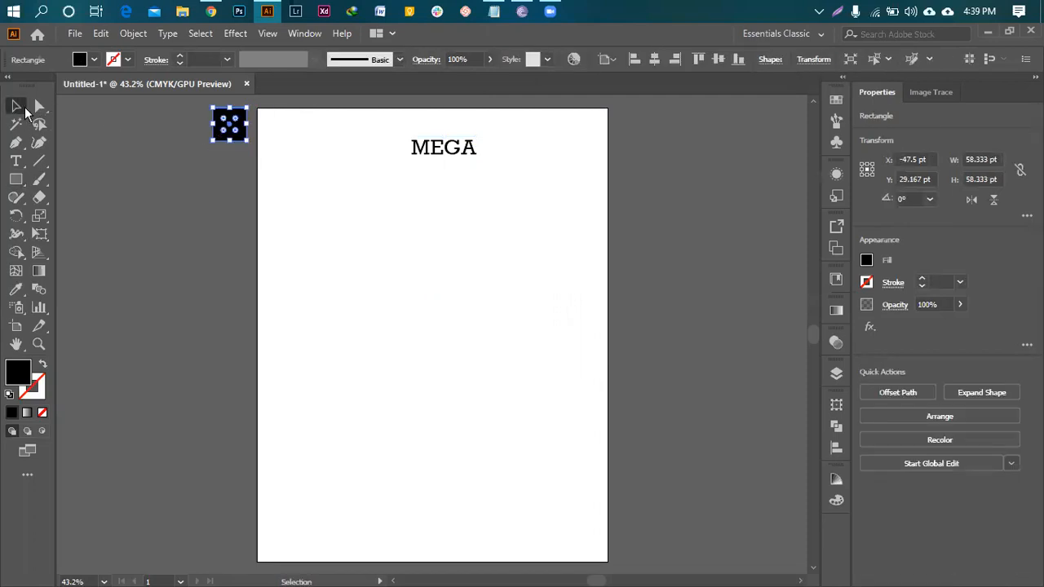
- Duplicate the black square downwards three times to make an evenly spaced column of four swatches
{"action": "left_click", "coordinate": [248, 134]}
{"action": "left_click_drag", "start_coordinate": [245, 133], "coordinate": [242, 169]}
{"action": "key", "text": "ctrl+d"}
{"action": "key", "text": "ctrl+d"}
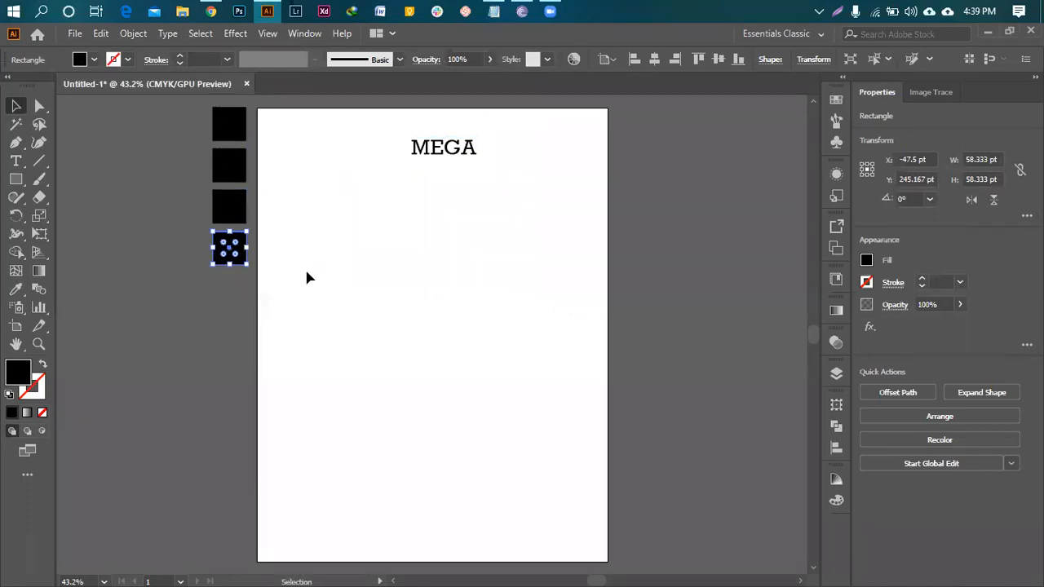
{"action": "left_click", "coordinate": [319, 197]}
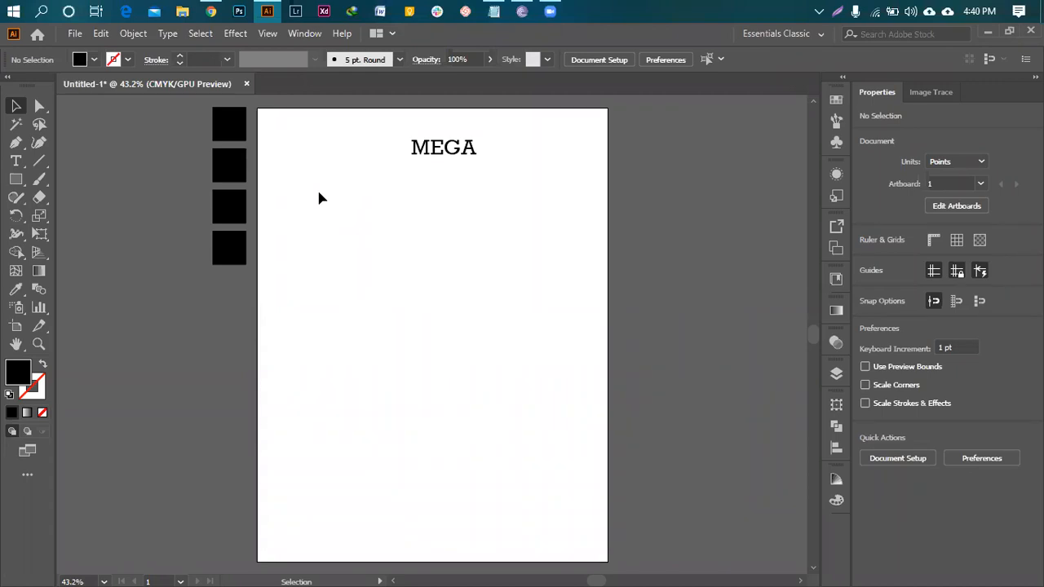
- Fill the uppermost swatch square with dark navy blue, #070a42
{"action": "left_click", "coordinate": [235, 135]}
{"action": "double_click", "coordinate": [12, 375]}
{"action": "mouse_move", "coordinate": [818, 257]}
{"action": "left_mouse_down"}
{"action": "mouse_move", "coordinate": [818, 266]}
{"action": "mouse_move", "coordinate": [818, 242]}
{"action": "mouse_move", "coordinate": [818, 260]}
{"action": "left_mouse_up"}
{"action": "left_click_drag", "start_coordinate": [776, 335], "coordinate": [770, 335]}
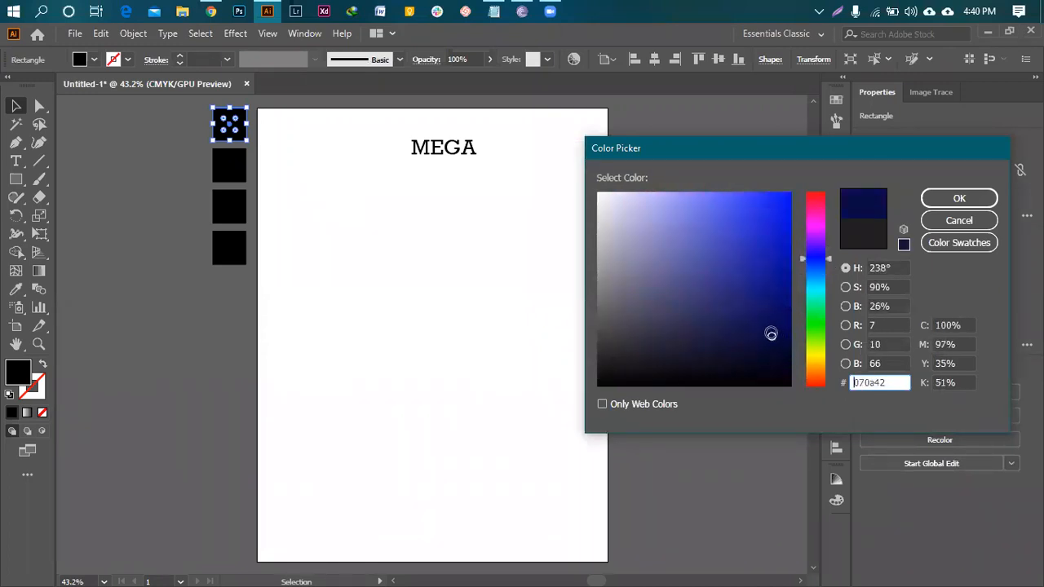
{"action": "left_click", "coordinate": [960, 198]}
{"action": "left_click", "coordinate": [311, 206]}
{"action": "left_click", "coordinate": [237, 128]}
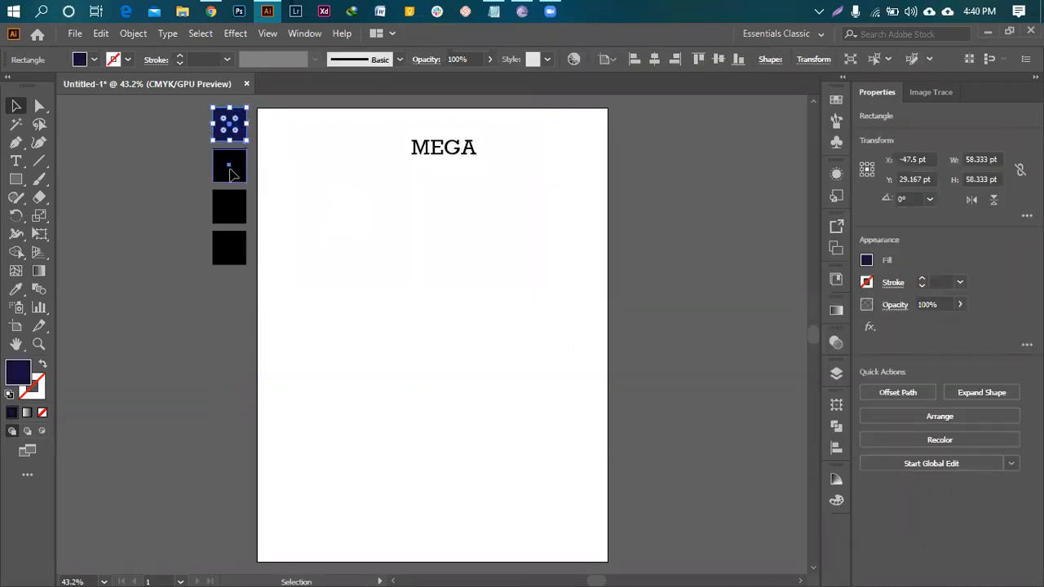
- Fill the second swatch square from the top with a light, muted green
{"action": "left_click", "coordinate": [228, 165]}
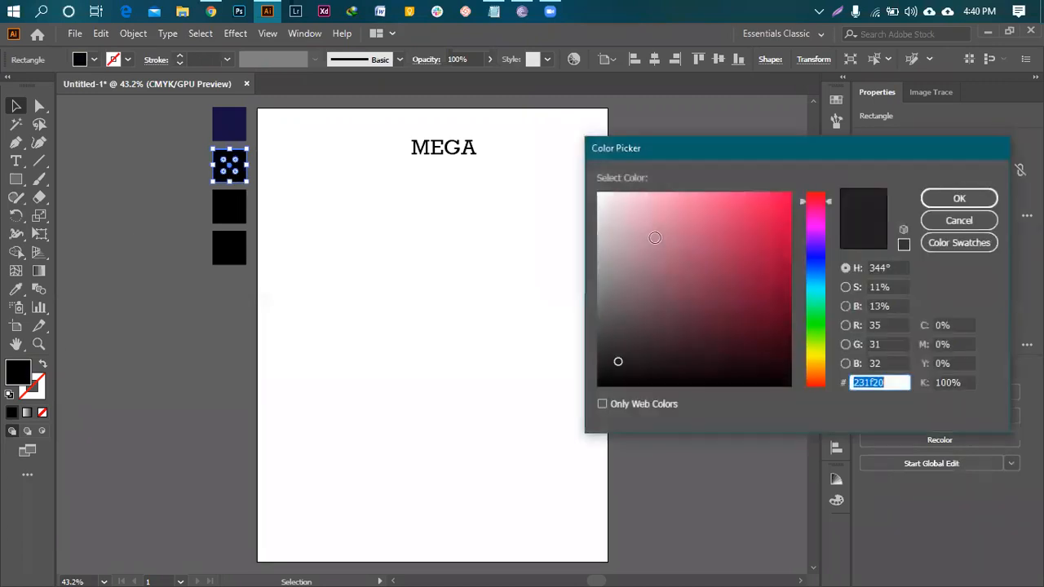
{"action": "left_click_drag", "start_coordinate": [810, 307], "coordinate": [818, 320]}
{"action": "mouse_move", "coordinate": [663, 195]}
{"action": "left_mouse_down"}
{"action": "mouse_move", "coordinate": [645, 187]}
{"action": "mouse_move", "coordinate": [654, 196]}
{"action": "left_mouse_up"}
{"action": "left_click", "coordinate": [665, 196]}
{"action": "left_click", "coordinate": [960, 199]}
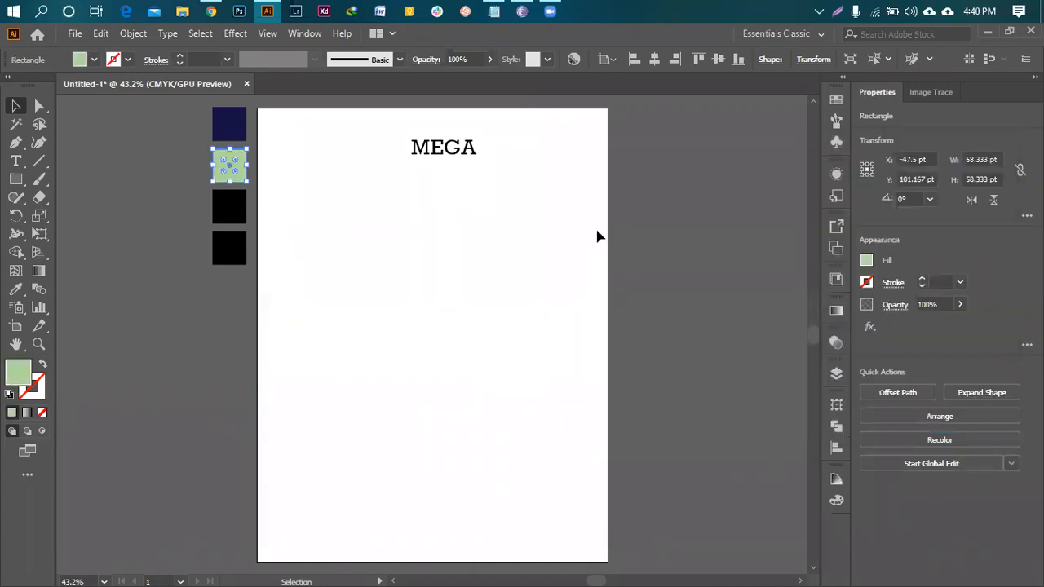
- Fill the third swatch square from the top with light grey, #cecece
{"action": "left_click", "coordinate": [589, 232]}
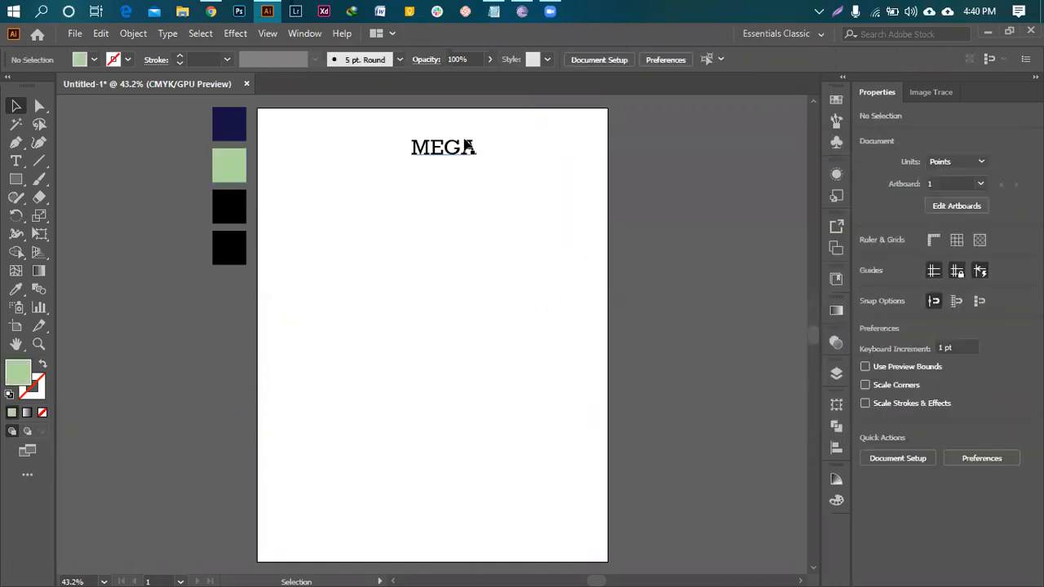
{"action": "left_click", "coordinate": [234, 208]}
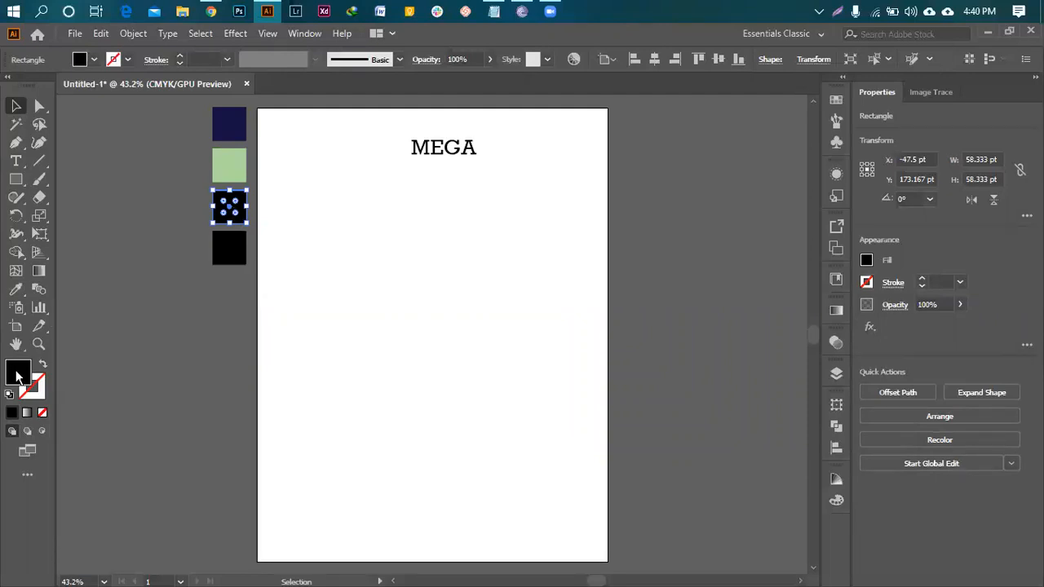
{"action": "left_click_drag", "start_coordinate": [599, 265], "coordinate": [599, 248]}
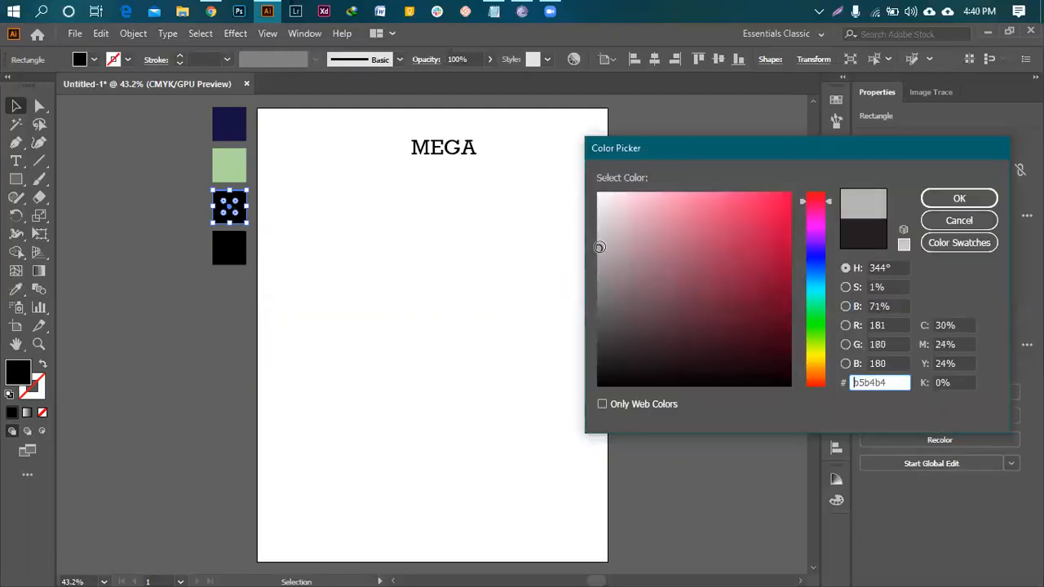
{"action": "left_click", "coordinate": [600, 241]}
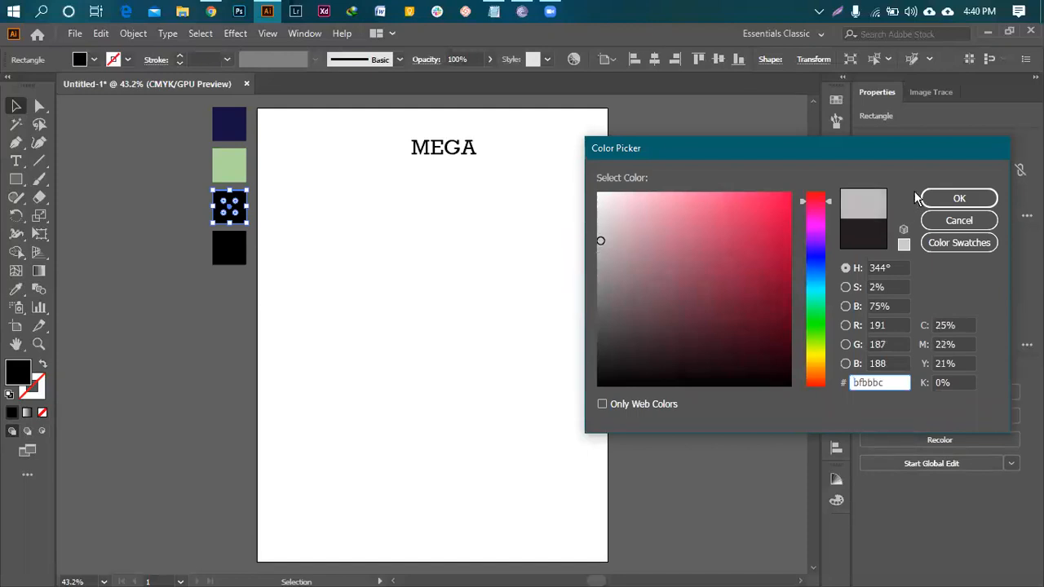
{"action": "left_click", "coordinate": [602, 229]}
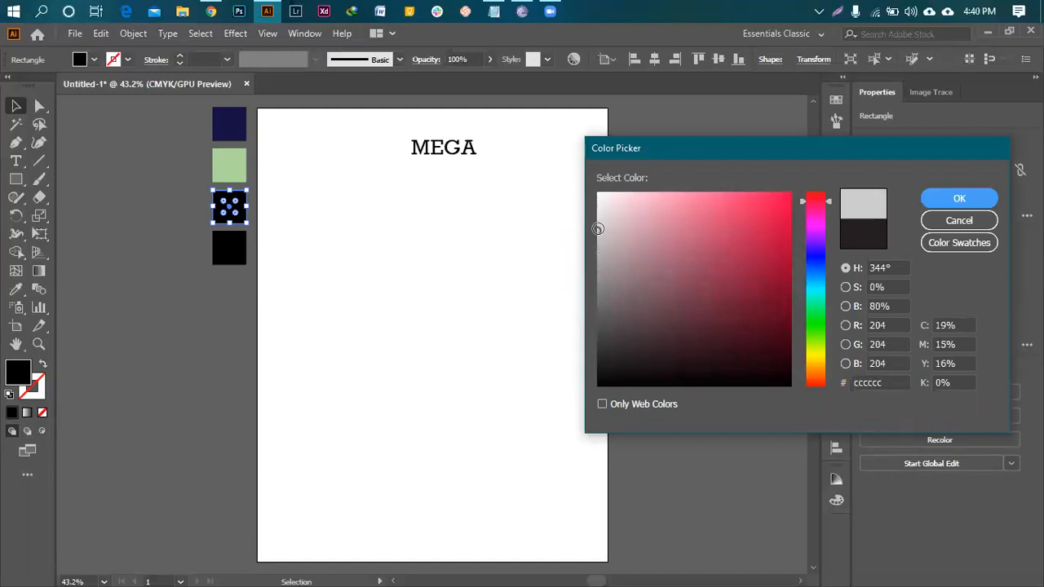
{"action": "left_click_drag", "start_coordinate": [603, 229], "coordinate": [599, 224]}
{"action": "left_click", "coordinate": [960, 198]}
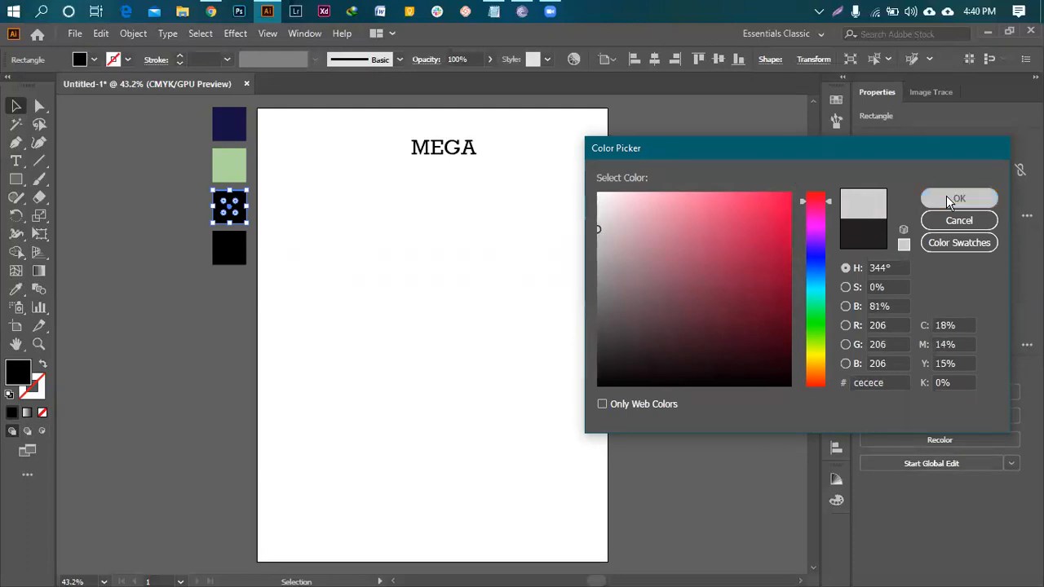
- Fill the lowest swatch square with light pink, #efa8bc
{"action": "left_click", "coordinate": [230, 248]}
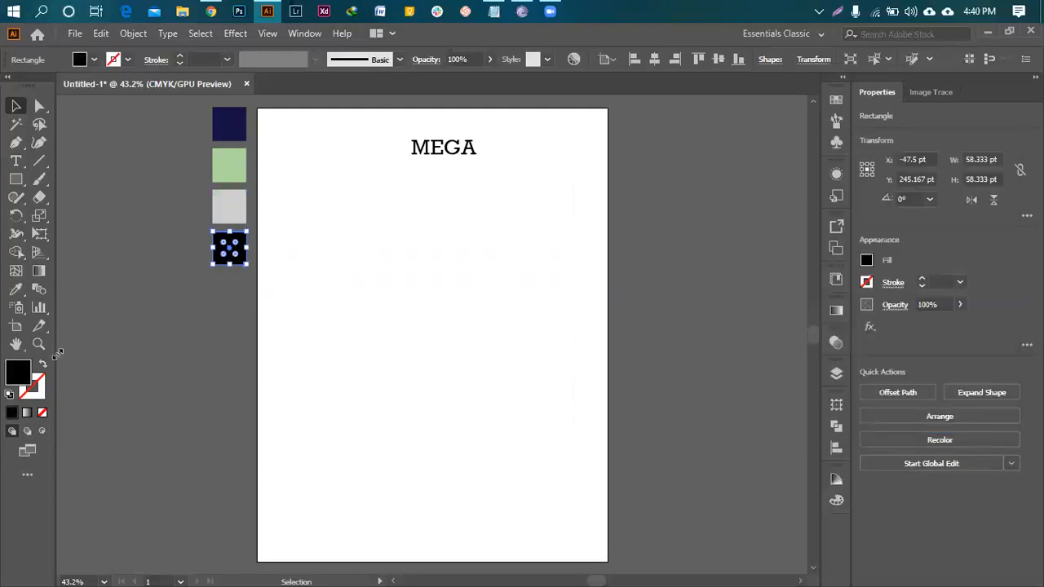
{"action": "double_click", "coordinate": [20, 372]}
{"action": "mouse_move", "coordinate": [657, 224]}
{"action": "left_mouse_down"}
{"action": "mouse_move", "coordinate": [666, 205]}
{"action": "mouse_move", "coordinate": [654, 204]}
{"action": "left_mouse_up"}
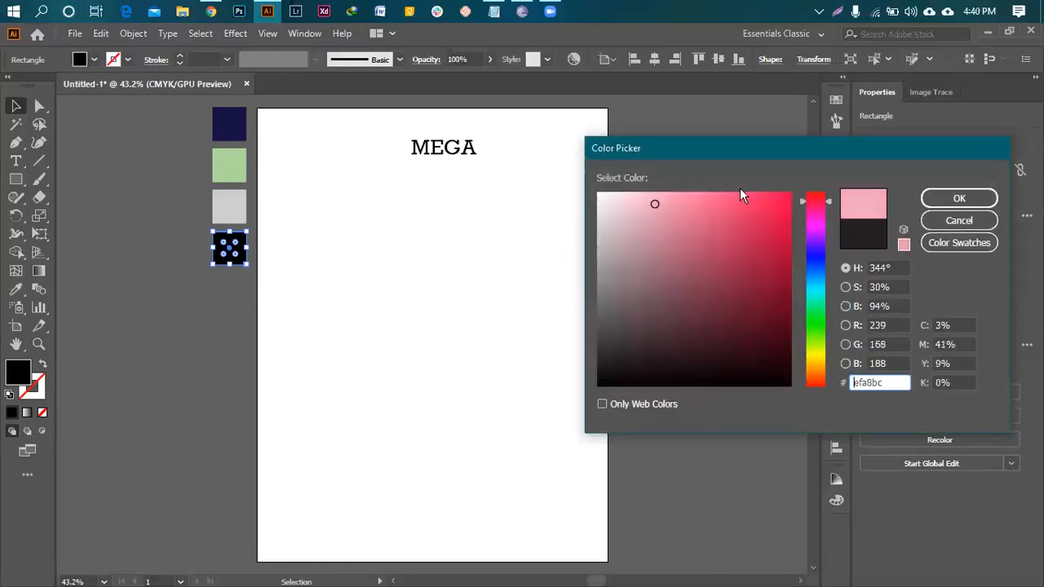
{"action": "left_click", "coordinate": [955, 199]}
{"action": "left_click", "coordinate": [652, 193]}
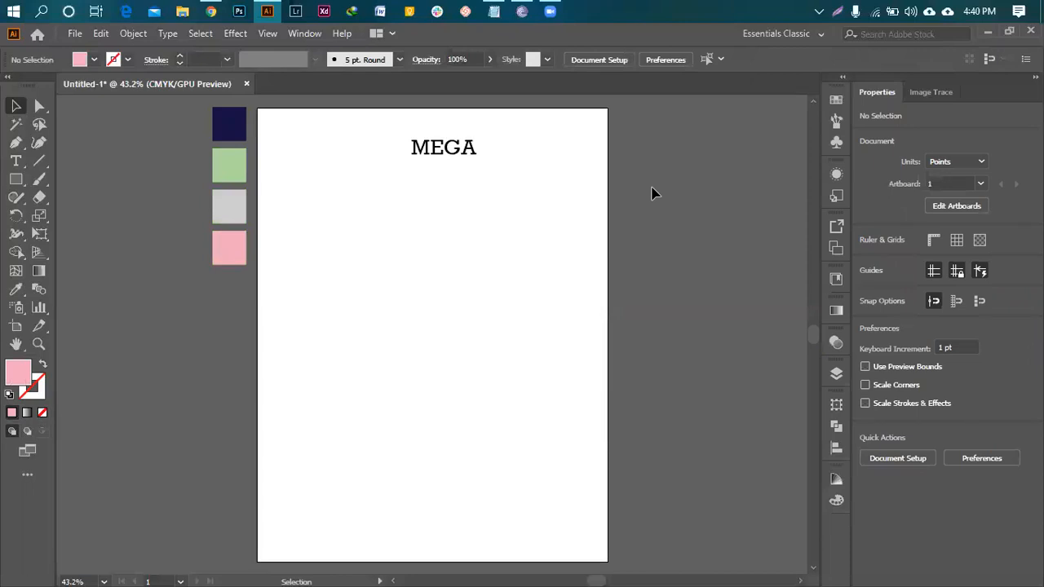
- Centre the MEGA title horizontally on the artboard
{"action": "left_click", "coordinate": [447, 147]}
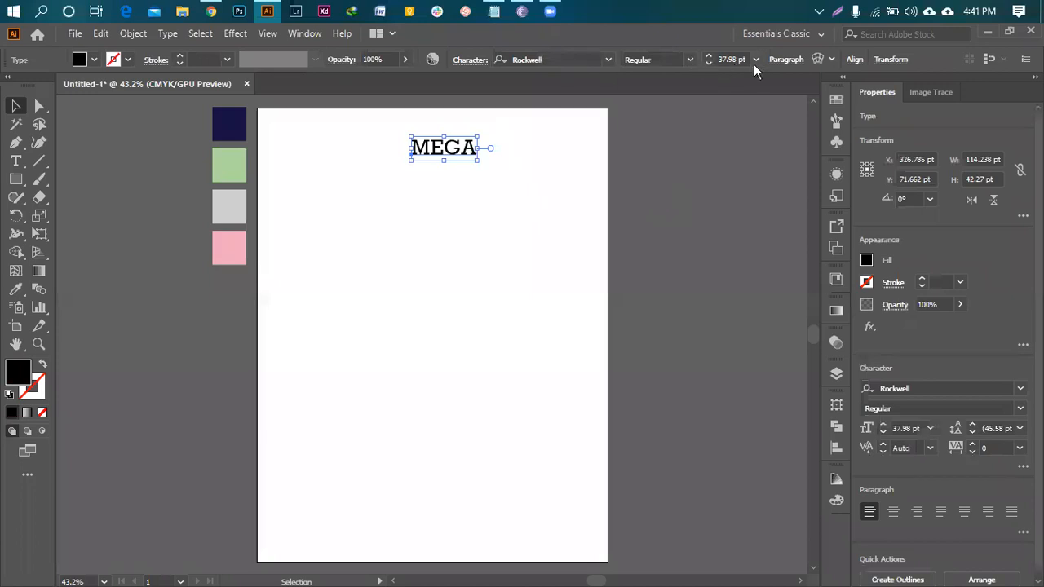
{"action": "left_click", "coordinate": [837, 448]}
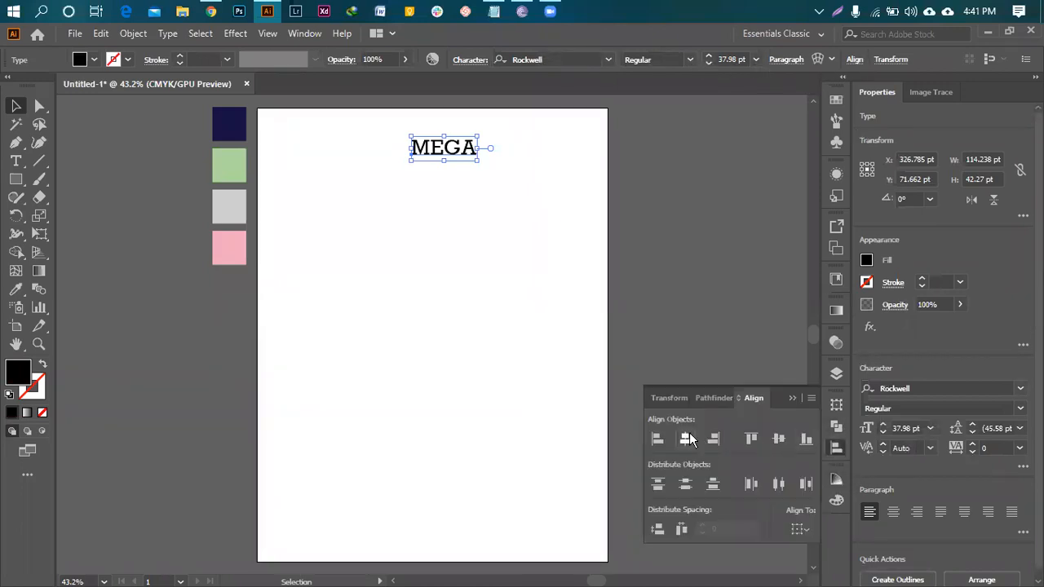
{"action": "left_click", "coordinate": [687, 439]}
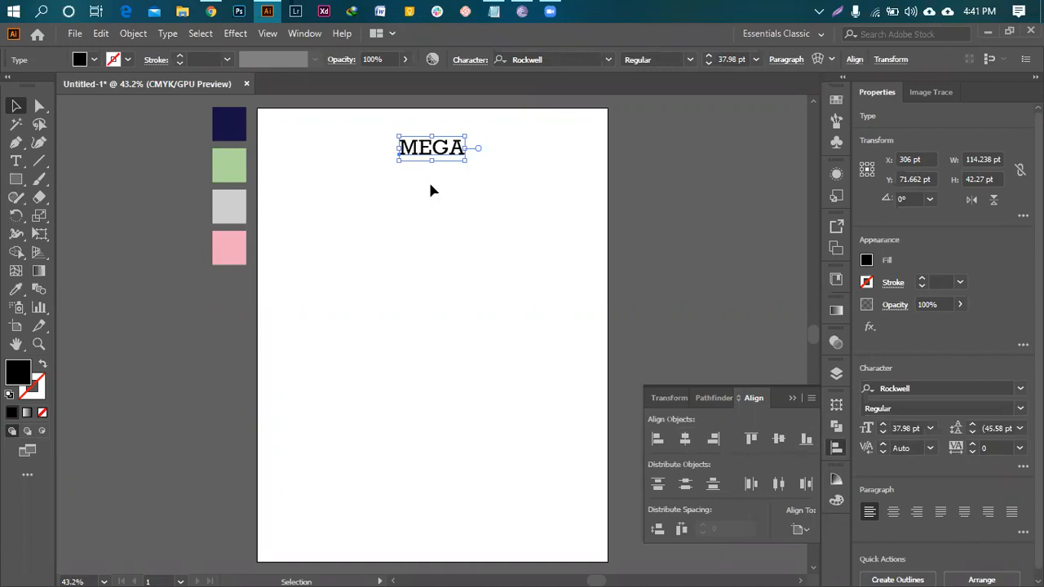
{"action": "left_click", "coordinate": [457, 189]}
- Recolour the MEGA title by sampling the navy swatch with the Eyedropper
{"action": "left_click", "coordinate": [432, 148]}
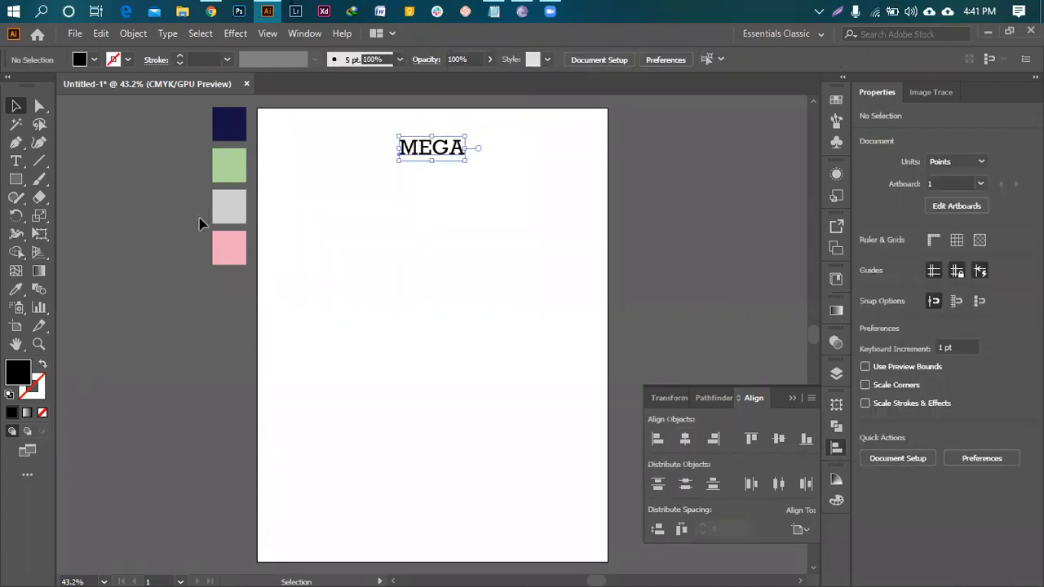
{"action": "left_click", "coordinate": [15, 289]}
{"action": "left_click", "coordinate": [231, 124]}
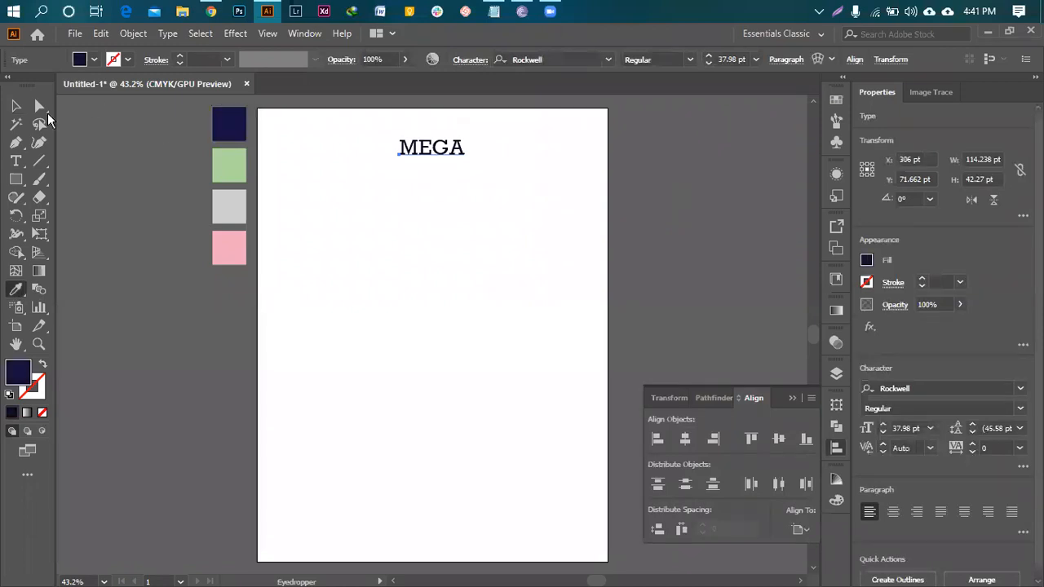
{"action": "left_click", "coordinate": [16, 106]}
{"action": "left_click", "coordinate": [412, 113]}
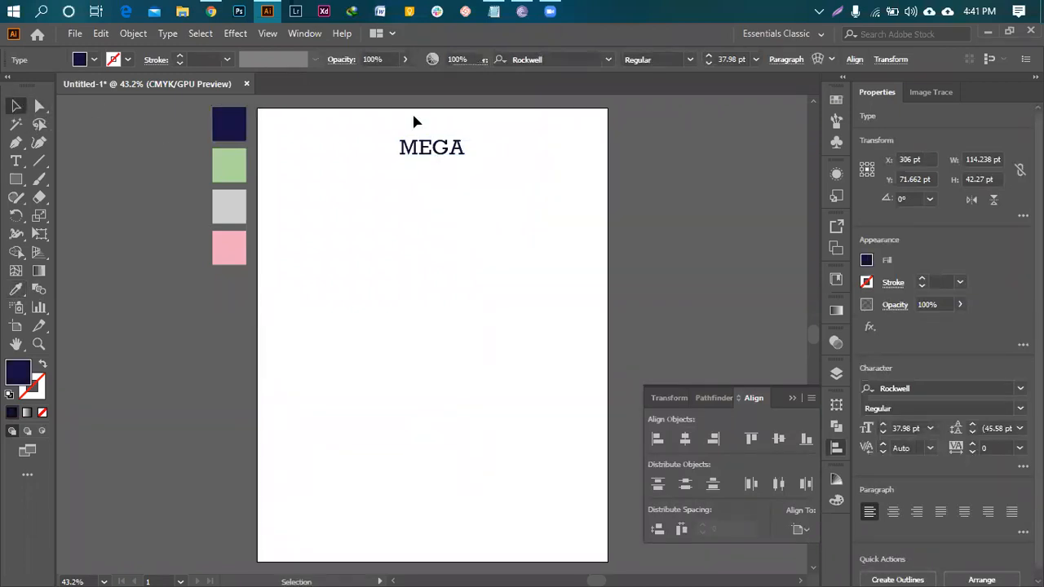
- Enlarge the MEGA title from its centre to about 56 pt type, keeping alignment relative to the artboard
{"action": "left_click", "coordinate": [433, 153]}
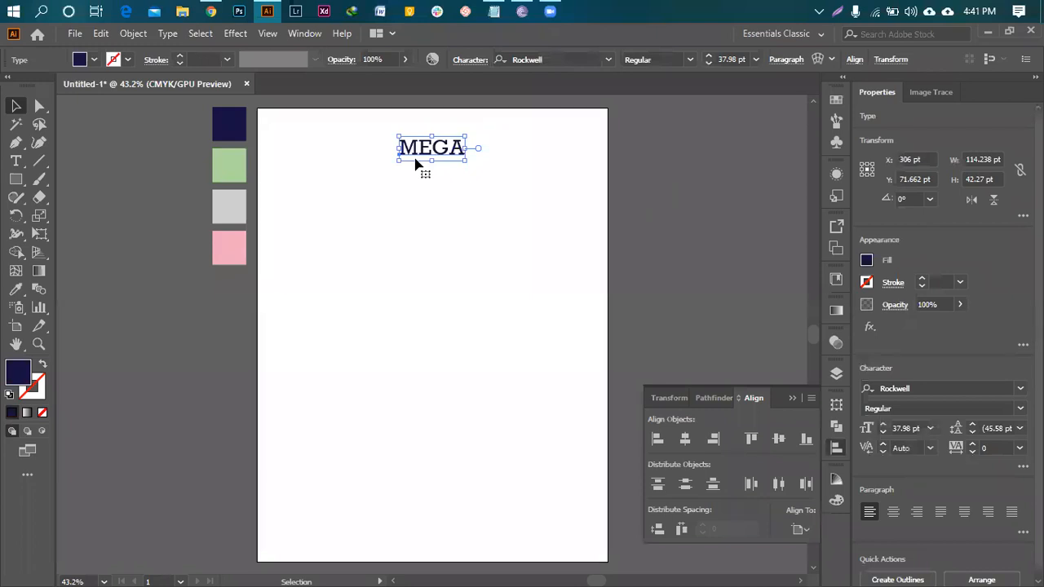
{"action": "left_click_drag", "start_coordinate": [433, 162], "coordinate": [432, 172]}
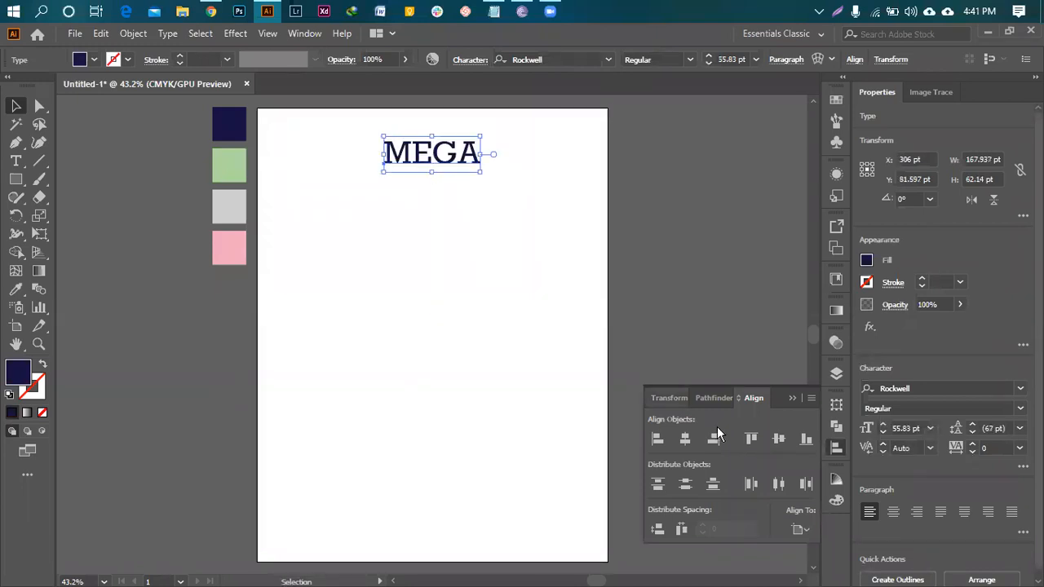
{"action": "left_click", "coordinate": [800, 529]}
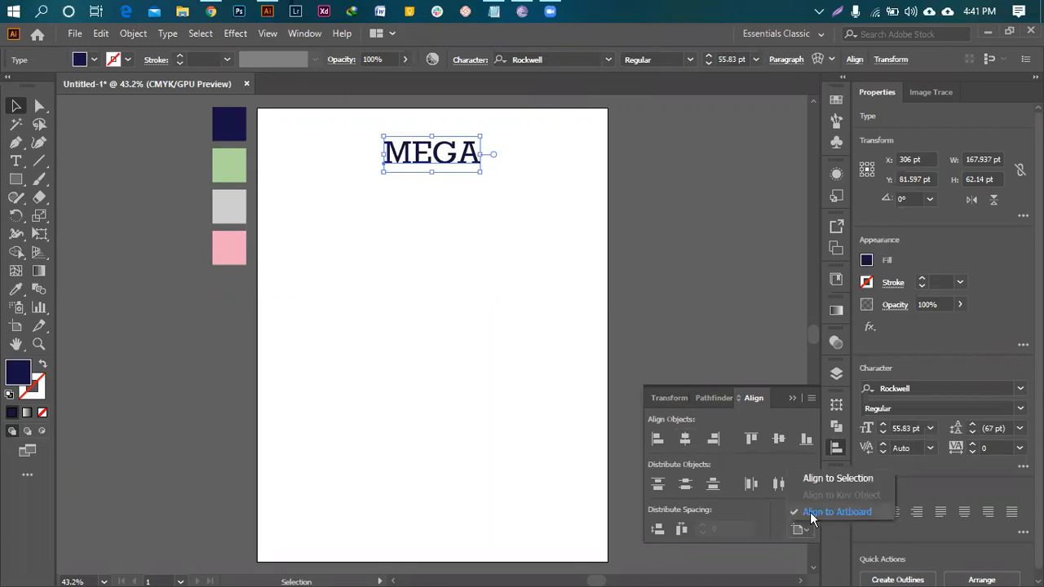
{"action": "left_click", "coordinate": [812, 514]}
{"action": "left_click", "coordinate": [450, 245]}
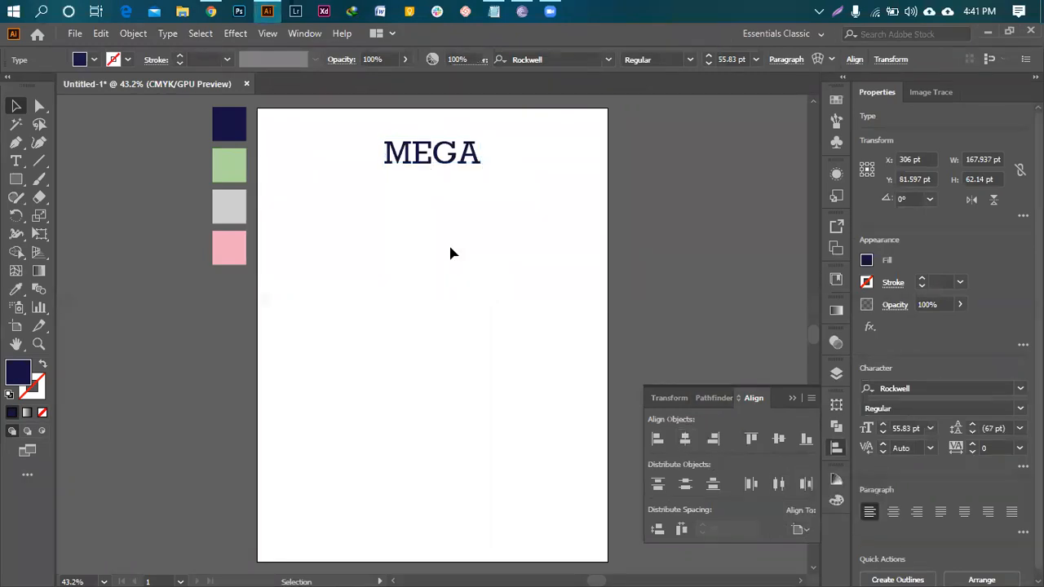
- Duplicate the MEGA title just beneath itself, scale the copy down to about 62 pt wide and set its tracking to 1000
{"action": "mouse_move", "coordinate": [438, 163]}
{"action": "left_mouse_down"}
{"action": "mouse_move", "coordinate": [438, 181]}
{"action": "mouse_move", "coordinate": [478, 168]}
{"action": "mouse_move", "coordinate": [453, 175]}
{"action": "left_mouse_up"}
{"action": "left_click", "coordinate": [960, 449]}
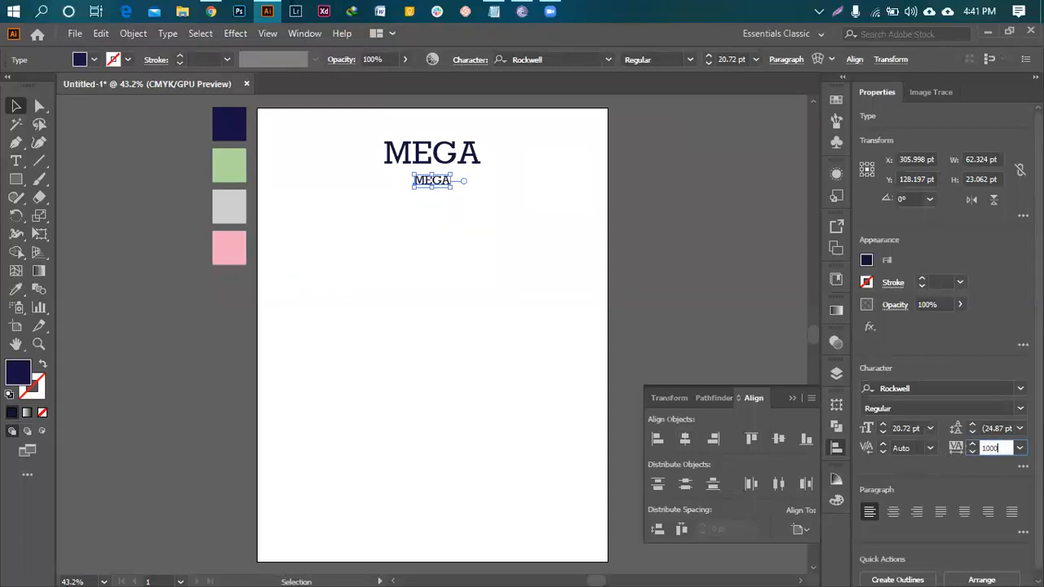
{"action": "key", "text": "Return"}
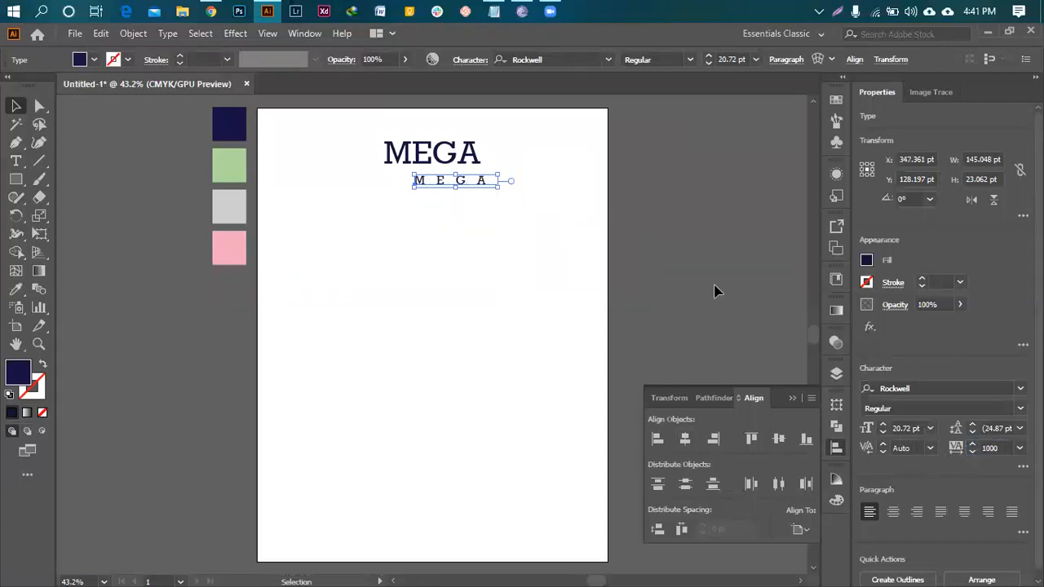
- Set the small MEGA copy's font size to 15 pt and centre it horizontally on the artboard
{"action": "left_click", "coordinate": [727, 59]}
{"action": "type", "text": "20"}
{"action": "key", "text": "Return"}
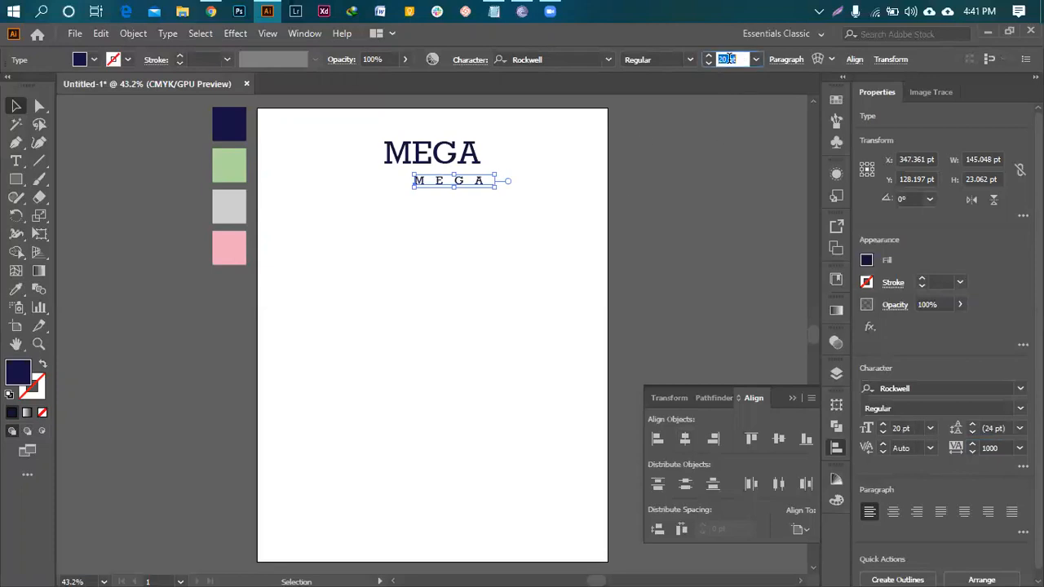
{"action": "key", "text": "Down"}
{"action": "key", "text": "Down"}
{"action": "key", "text": "Down"}
{"action": "key", "text": "Down"}
{"action": "key", "text": "Down"}
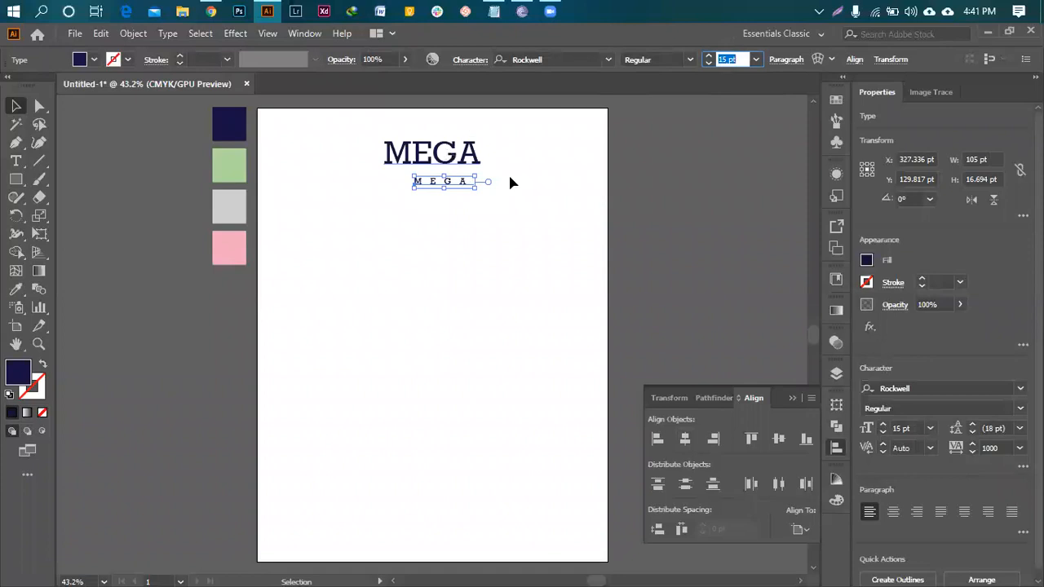
{"action": "left_click", "coordinate": [685, 439]}
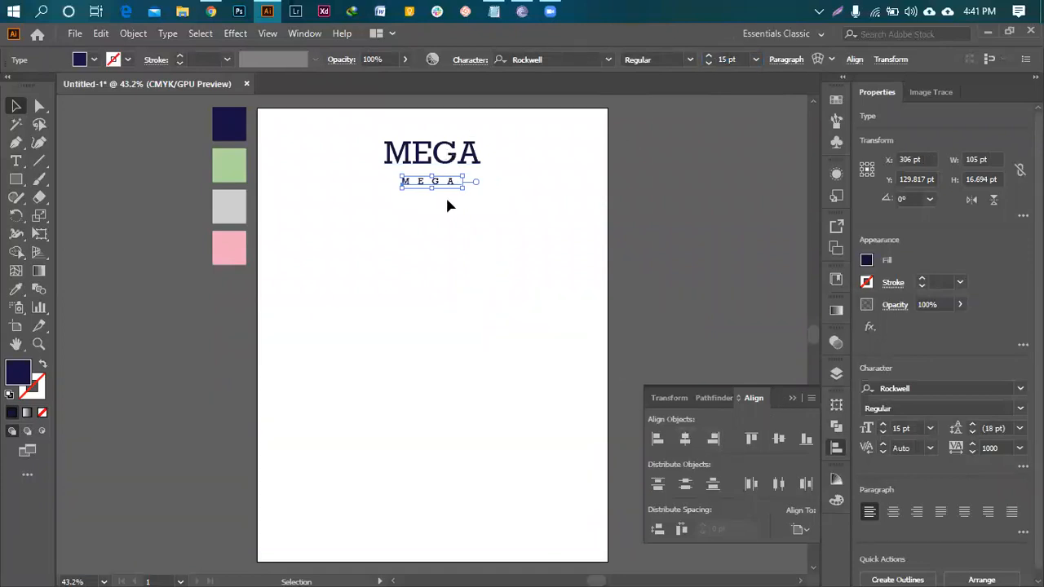
- Replace the small copy's text with RESTAURANT
{"action": "double_click", "coordinate": [446, 189]}
{"action": "key", "text": "ctrl+a"}
{"action": "type", "text": "RES"}
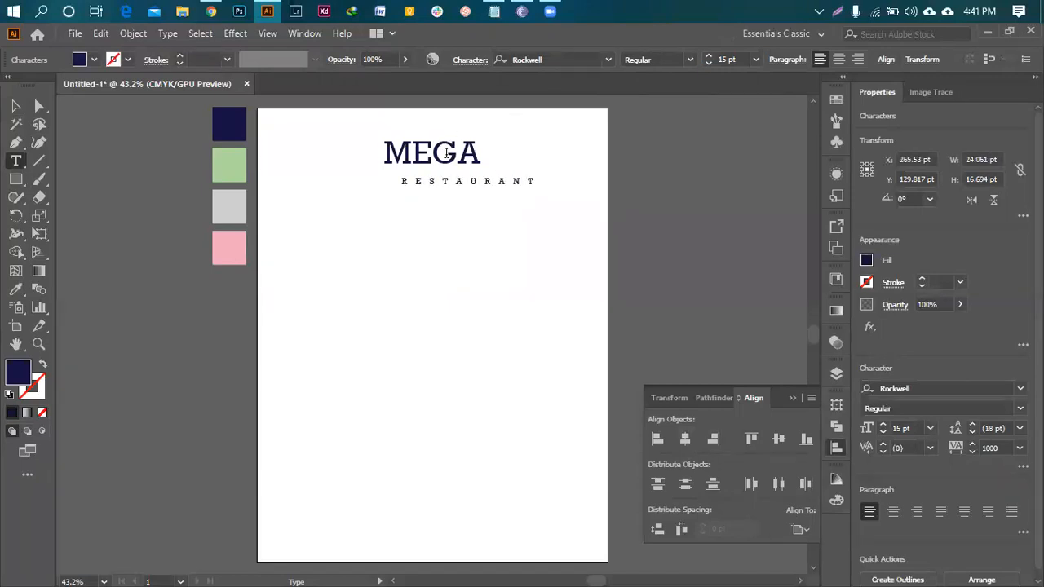
{"action": "left_click", "coordinate": [16, 106]}
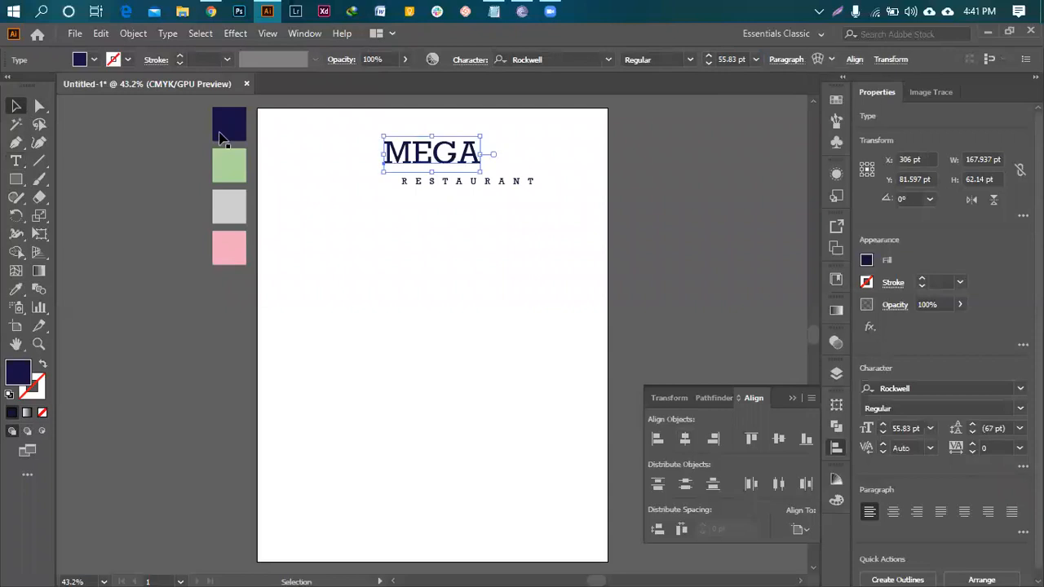
- Reduce the MEGA title's font size until it is about 120 pt wide, and centre both title lines horizontally on the artboard
{"action": "left_click", "coordinate": [711, 62]}
{"action": "left_click", "coordinate": [710, 62]}
{"action": "left_click", "coordinate": [711, 62]}
{"action": "left_click", "coordinate": [710, 63]}
{"action": "left_click", "coordinate": [709, 63]}
{"action": "left_click_drag", "start_coordinate": [607, 124], "coordinate": [384, 248]}
{"action": "left_click", "coordinate": [685, 439]}
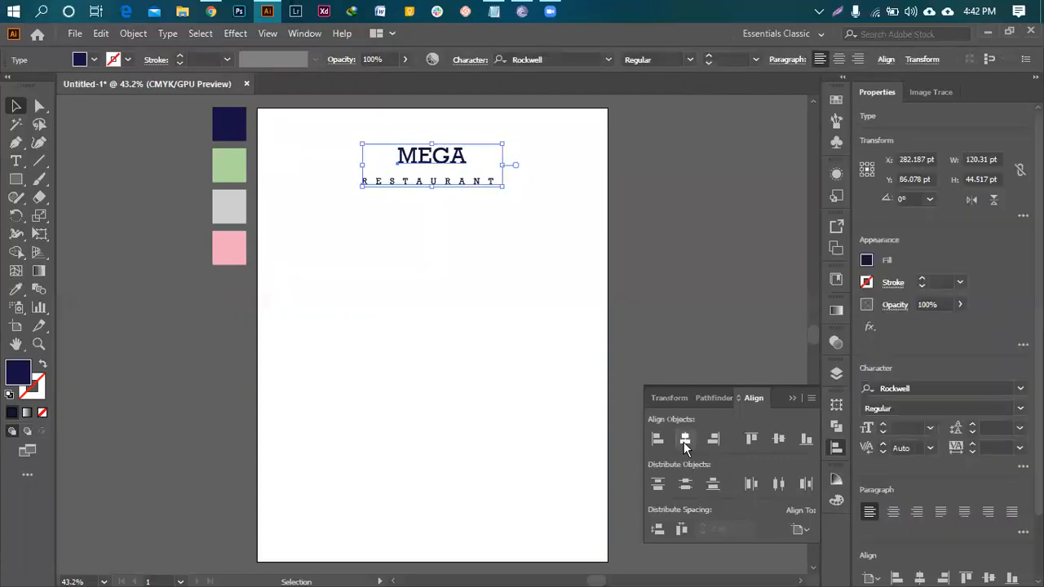
- Move the RESTAURANT line up so it sits close beneath MEGA
{"action": "left_click", "coordinate": [455, 193]}
{"action": "left_click_drag", "start_coordinate": [458, 188], "coordinate": [462, 177]}
{"action": "left_click_drag", "start_coordinate": [535, 173], "coordinate": [548, 168]}
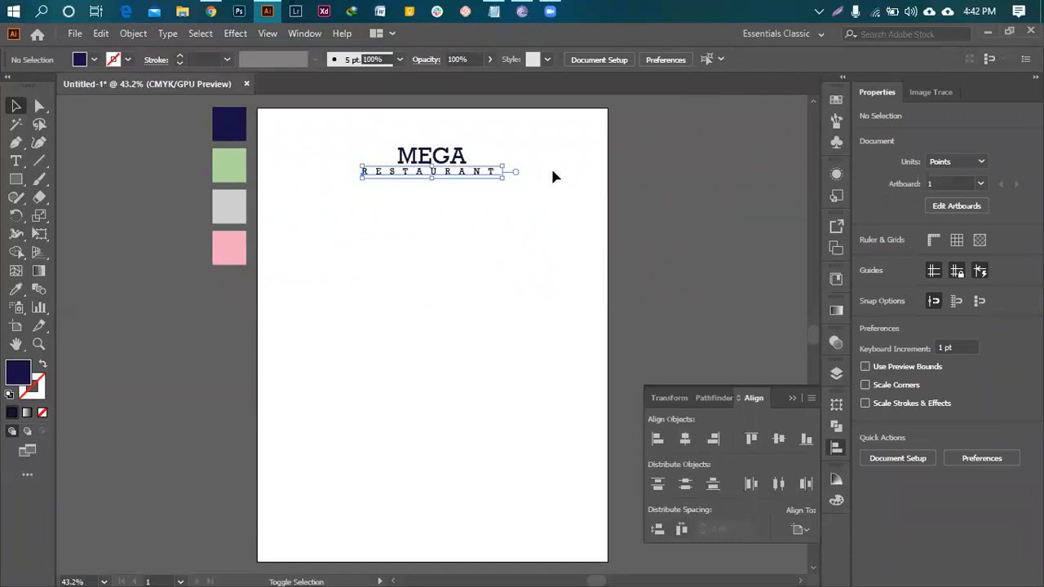
{"action": "left_click", "coordinate": [610, 157]}
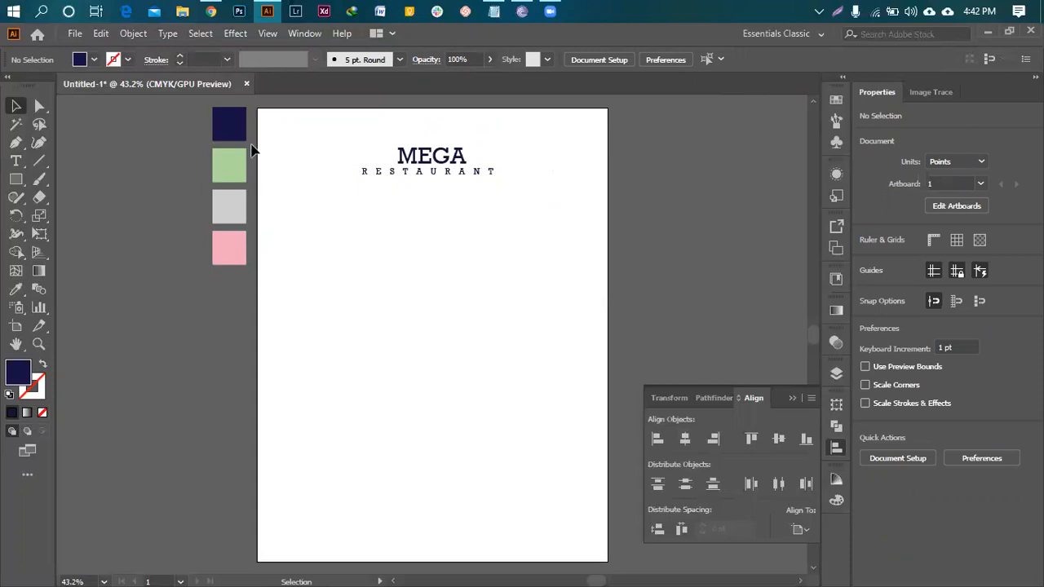
{"action": "left_click", "coordinate": [836, 448]}
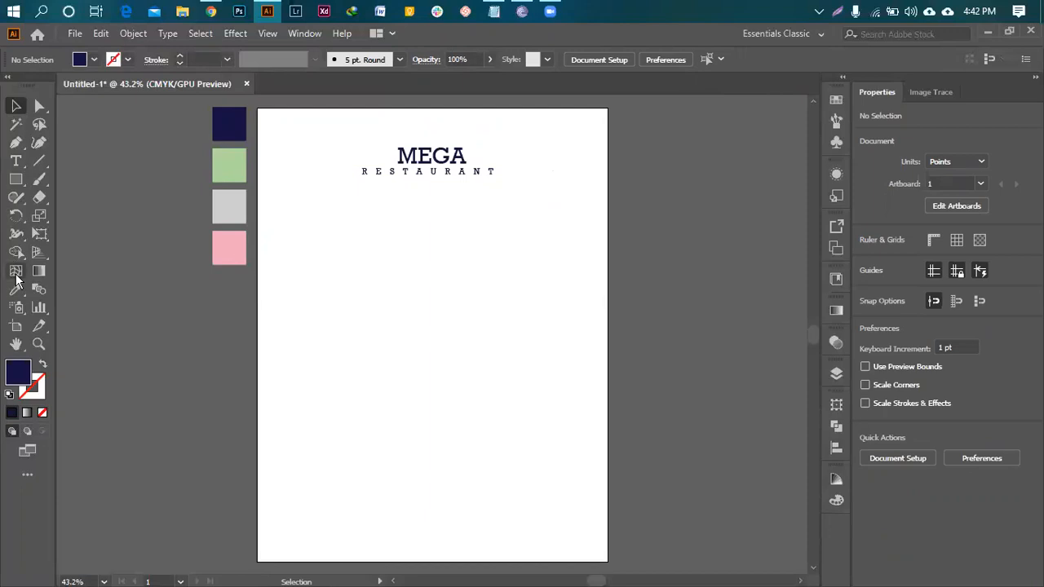
- Draw a 4 by 648 pt vertical rectangle from below the title to the artboard's lower edge and centre it horizontally
{"action": "left_click", "coordinate": [16, 181]}
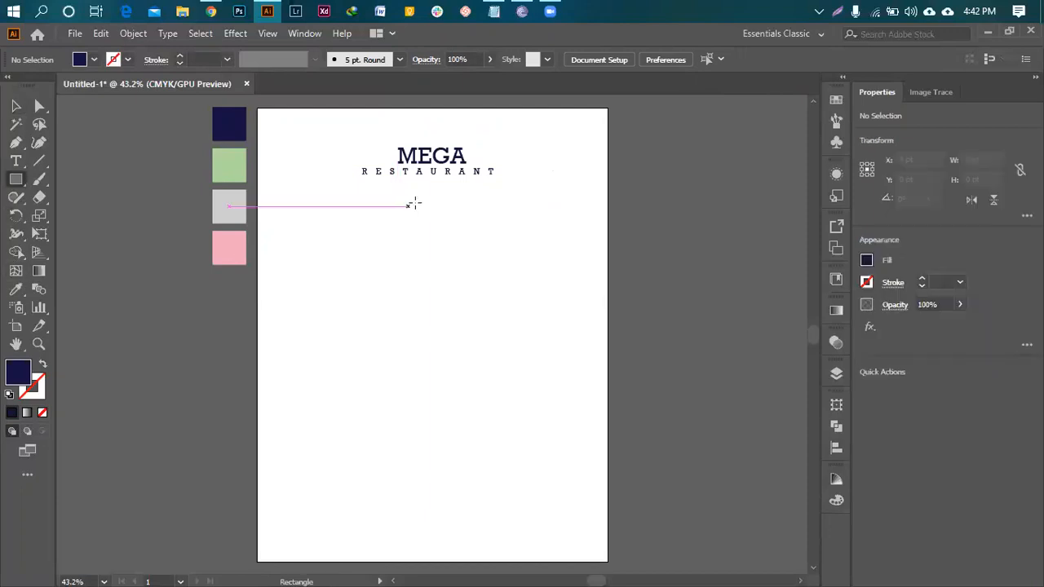
{"action": "left_click_drag", "start_coordinate": [423, 191], "coordinate": [424, 561]}
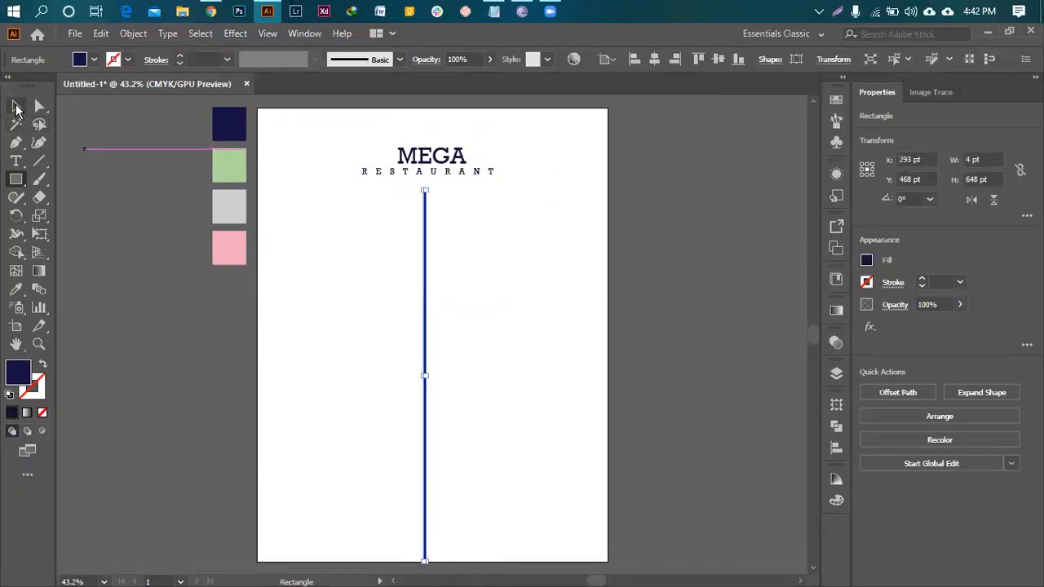
{"action": "left_click", "coordinate": [16, 105]}
{"action": "left_click", "coordinate": [655, 57]}
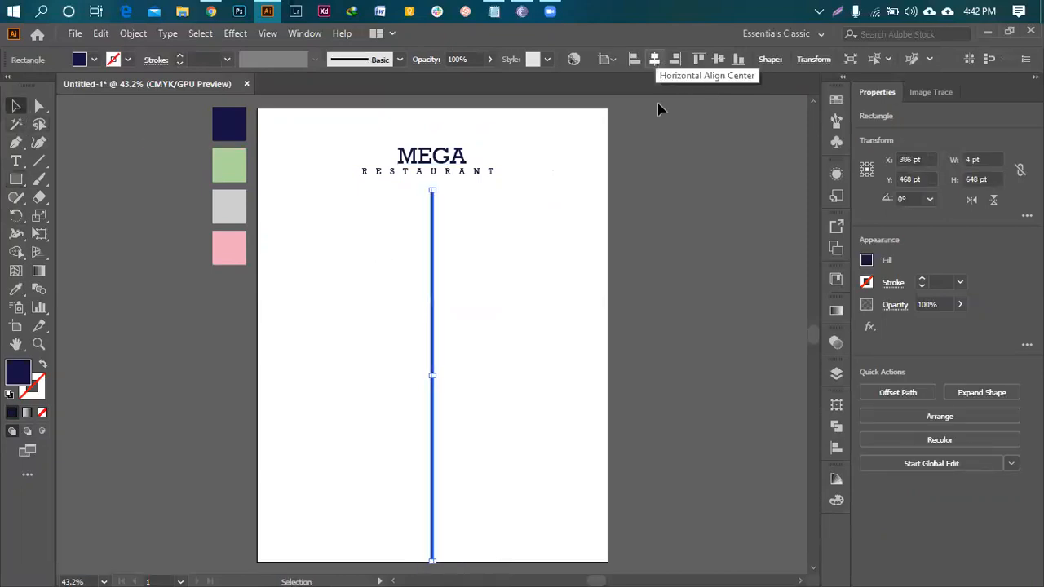
- Recolour the vertical divider by sampling the light grey swatch with the Eyedropper
{"action": "left_click", "coordinate": [16, 289]}
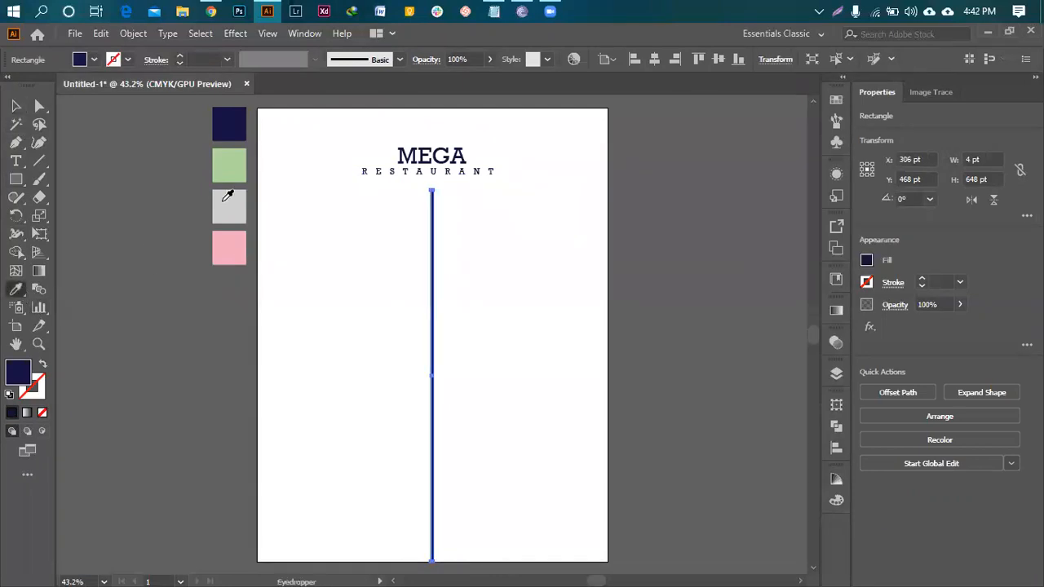
{"action": "left_click", "coordinate": [227, 205]}
{"action": "left_click", "coordinate": [16, 105]}
{"action": "left_click", "coordinate": [128, 184]}
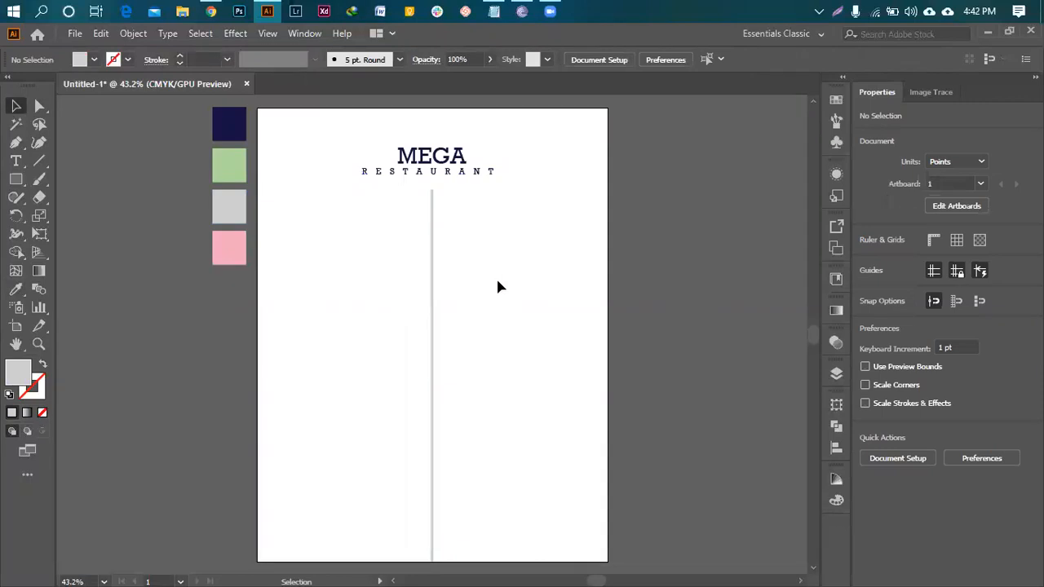
- Narrow the vertical divider to about 2.5 pt wide by moving its left edge inward
{"action": "scroll", "coordinate": [443, 198], "scroll_direction": "up", "scroll_amount": 5}
{"action": "left_click_drag", "start_coordinate": [407, 378], "coordinate": [321, 415]}
{"action": "scroll", "coordinate": [296, 351], "scroll_direction": "down", "scroll_amount": 3}
{"action": "scroll", "coordinate": [298, 373], "scroll_direction": "down", "scroll_amount": 5}
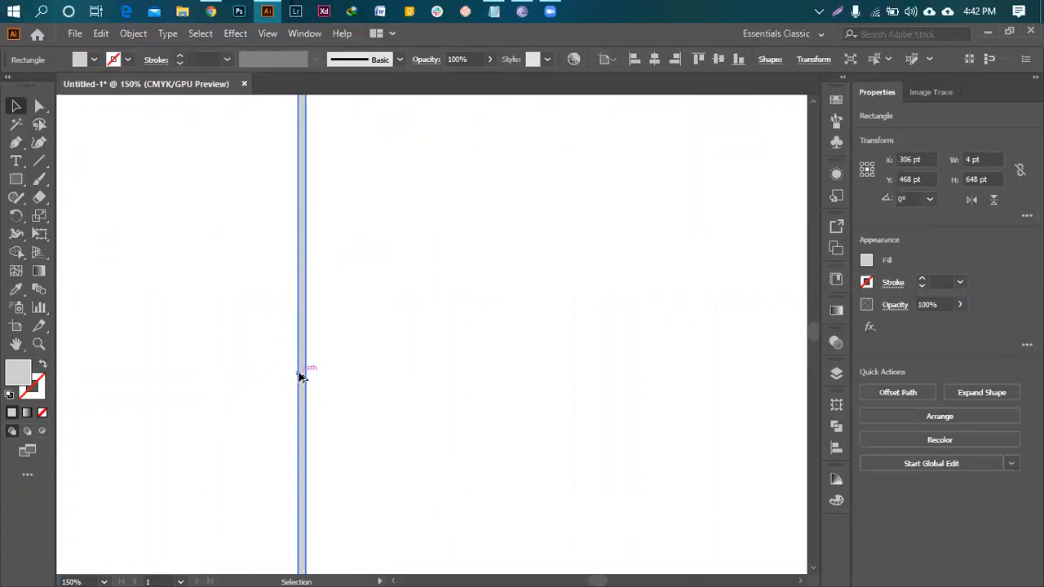
{"action": "scroll", "coordinate": [300, 376], "scroll_direction": "down", "scroll_amount": 3}
{"action": "scroll", "coordinate": [306, 394], "scroll_direction": "up", "scroll_amount": 5}
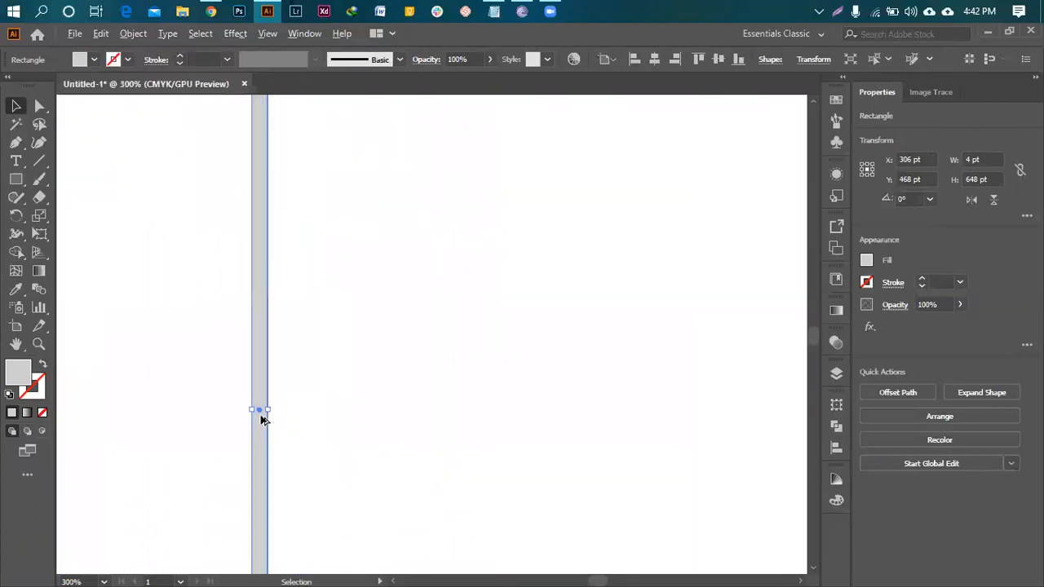
{"action": "scroll", "coordinate": [261, 419], "scroll_direction": "up", "scroll_amount": 10}
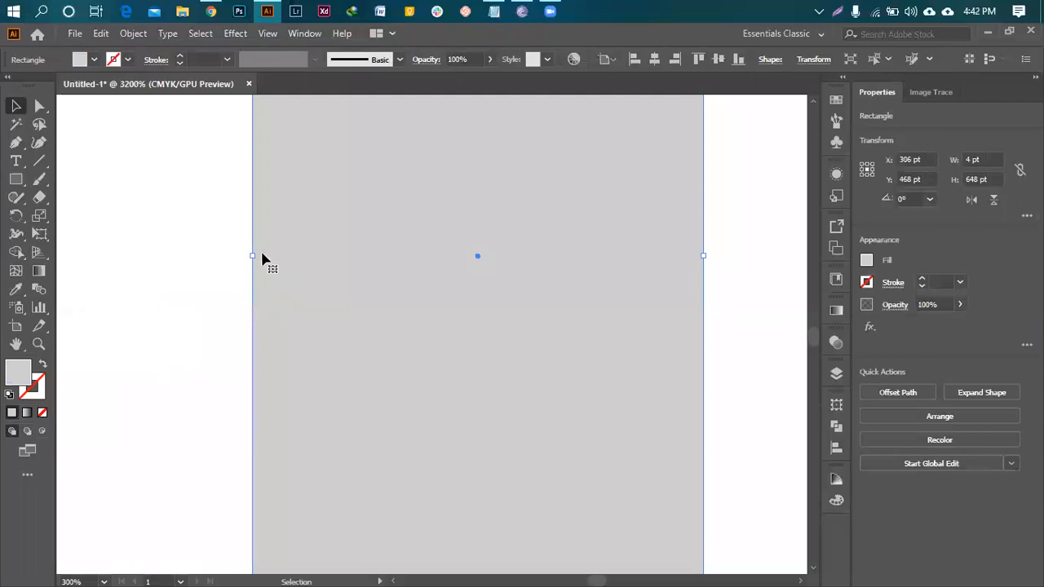
{"action": "left_click_drag", "start_coordinate": [254, 256], "coordinate": [424, 264]}
{"action": "key", "text": "ctrl+0"}
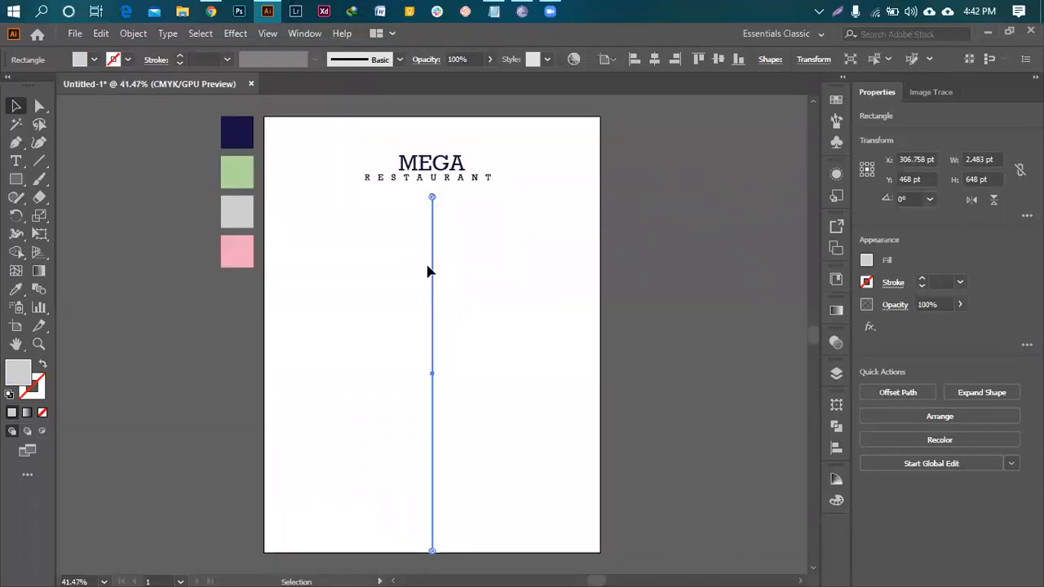
{"action": "left_click", "coordinate": [507, 322]}
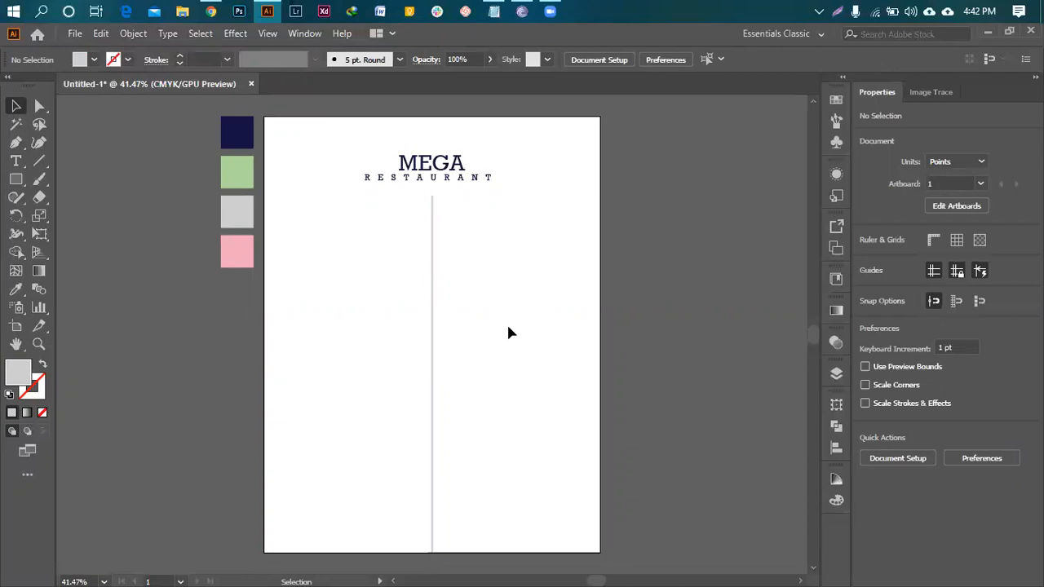
- Raise the divider's lower end off the artboard's bottom edge, shortening it to about 629 pt
{"action": "left_click_drag", "start_coordinate": [387, 512], "coordinate": [447, 559]}
{"action": "scroll", "coordinate": [445, 558], "scroll_direction": "up", "scroll_amount": 3}
{"action": "scroll", "coordinate": [396, 390], "scroll_direction": "up", "scroll_amount": 5}
{"action": "left_click_drag", "start_coordinate": [308, 462], "coordinate": [307, 166]}
{"action": "key", "text": "a"}
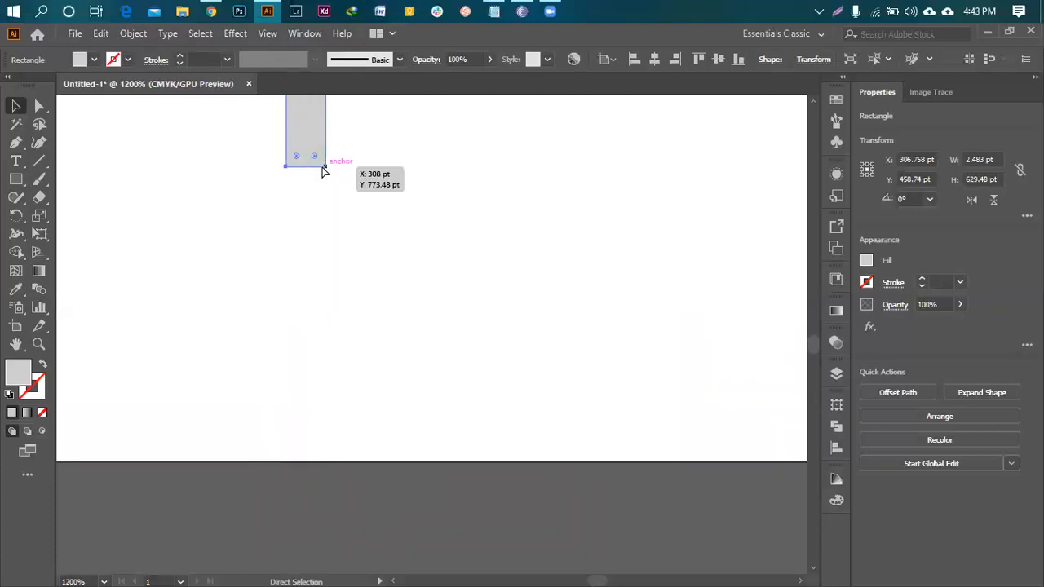
{"action": "key", "text": "ctrl+0"}
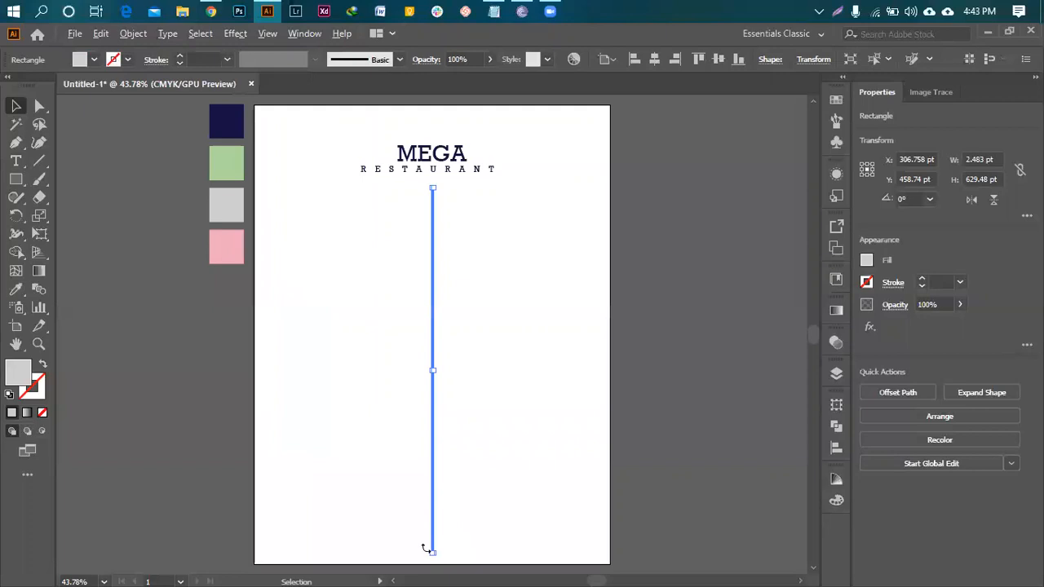
- Shorten the divider further from its lower end to about 616 pt high
{"action": "key", "text": "ctrl+plus"}
{"action": "key", "text": "ctrl+plus"}
{"action": "key", "text": "ctrl+plus"}
{"action": "key", "text": "ctrl+plus"}
{"action": "key", "text": "ctrl+plus"}
{"action": "key", "text": "ctrl+plus"}
{"action": "key", "text": "ctrl+plus"}
{"action": "key", "text": "ctrl+plus"}
{"action": "scroll", "coordinate": [453, 525], "scroll_direction": "down", "scroll_amount": 2}
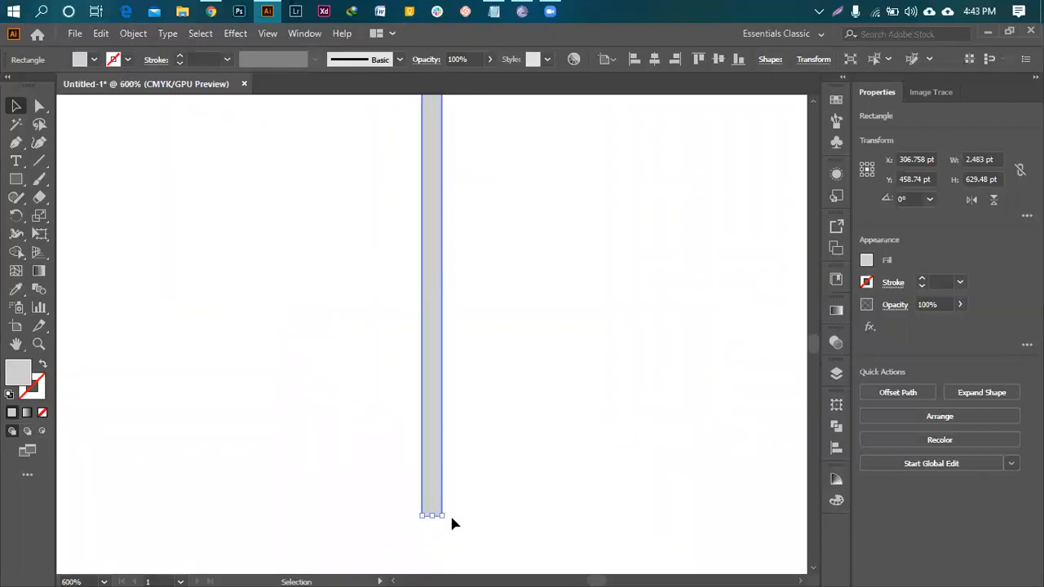
{"action": "scroll", "coordinate": [413, 441], "scroll_direction": "up", "scroll_amount": 4}
{"action": "scroll", "coordinate": [507, 493], "scroll_direction": "down", "scroll_amount": 3}
{"action": "left_click_drag", "start_coordinate": [534, 373], "coordinate": [519, 136]}
{"action": "key", "text": "ctrl+0"}
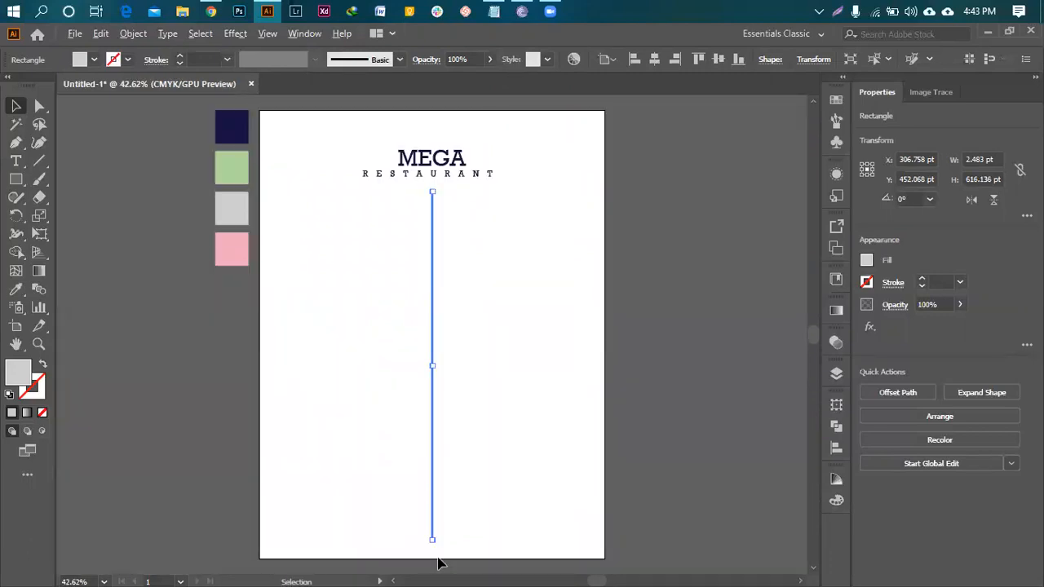
- Pull the divider's lower end up again to make it about 578 pt high
{"action": "scroll", "coordinate": [437, 563], "scroll_direction": "up", "scroll_amount": 5}
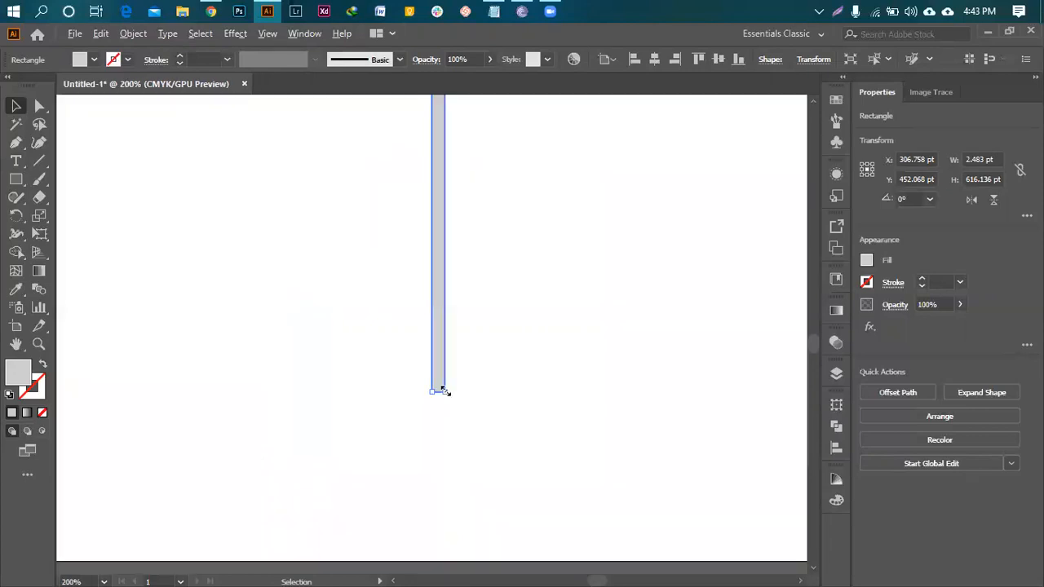
{"action": "left_click_drag", "start_coordinate": [441, 394], "coordinate": [446, 187]}
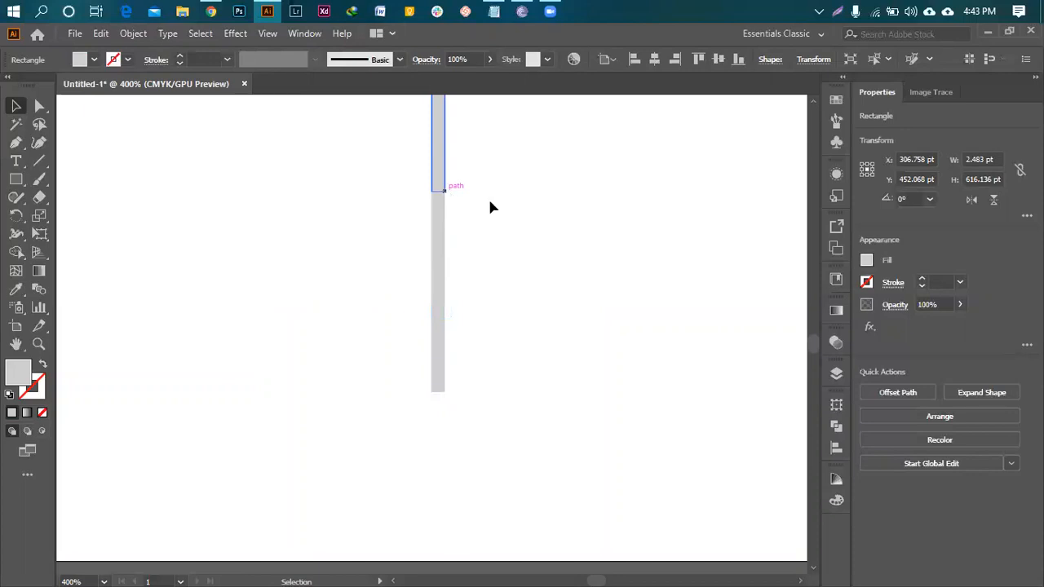
{"action": "key", "text": "ctrl+0"}
{"action": "left_click", "coordinate": [522, 323]}
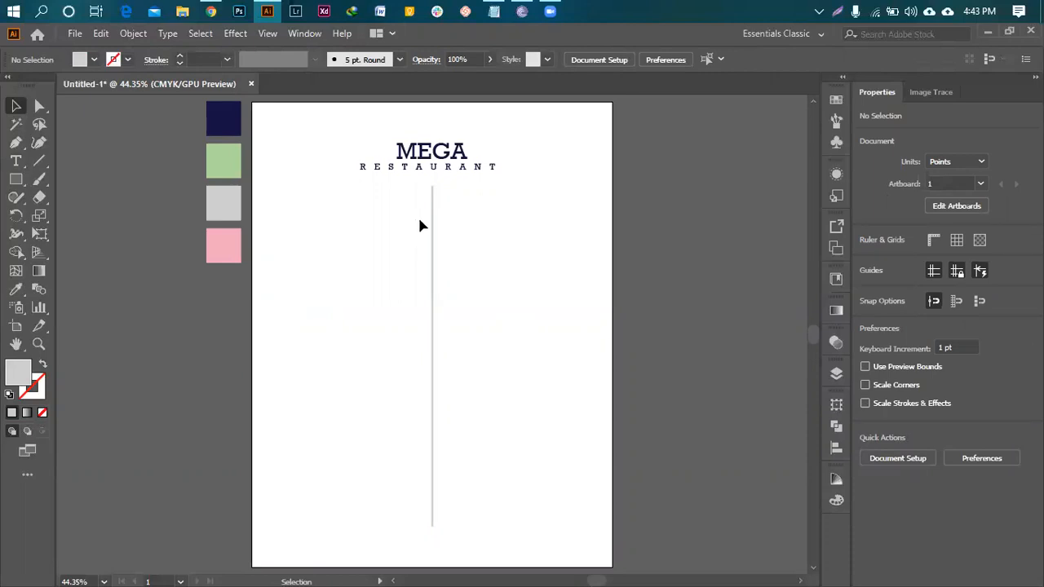
- Lower the divider's upper end away from the title, reducing its height to about 571 pt
{"action": "left_click_drag", "start_coordinate": [393, 214], "coordinate": [470, 253]}
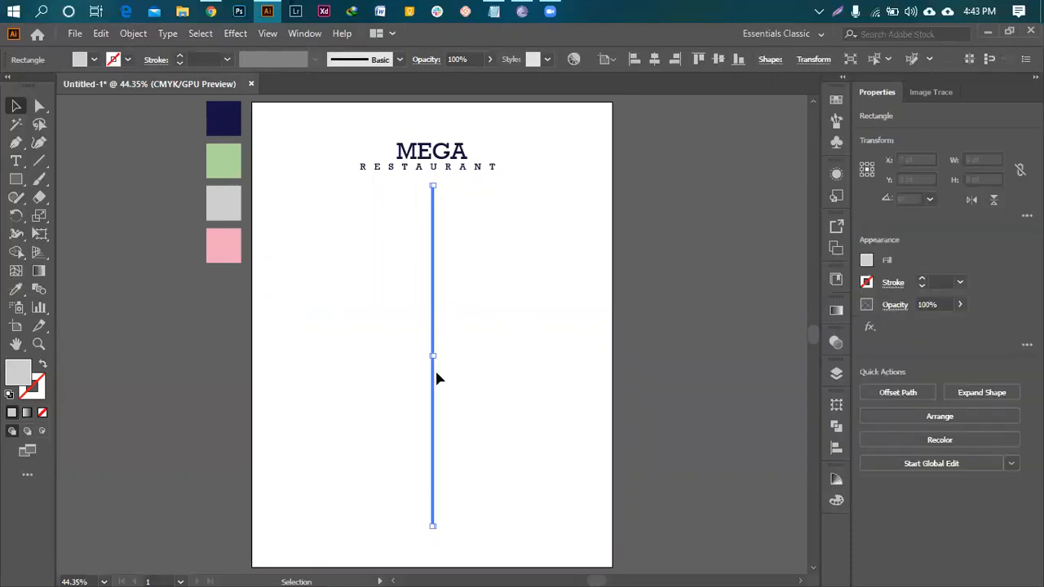
{"action": "scroll", "coordinate": [436, 188], "scroll_direction": "up", "scroll_amount": 11}
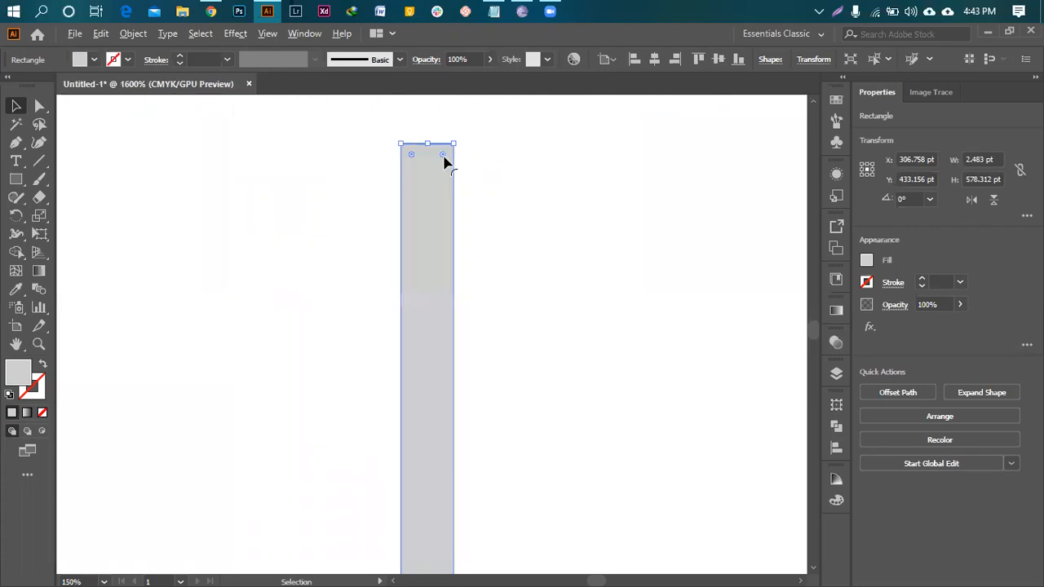
{"action": "left_click_drag", "start_coordinate": [429, 145], "coordinate": [427, 304]}
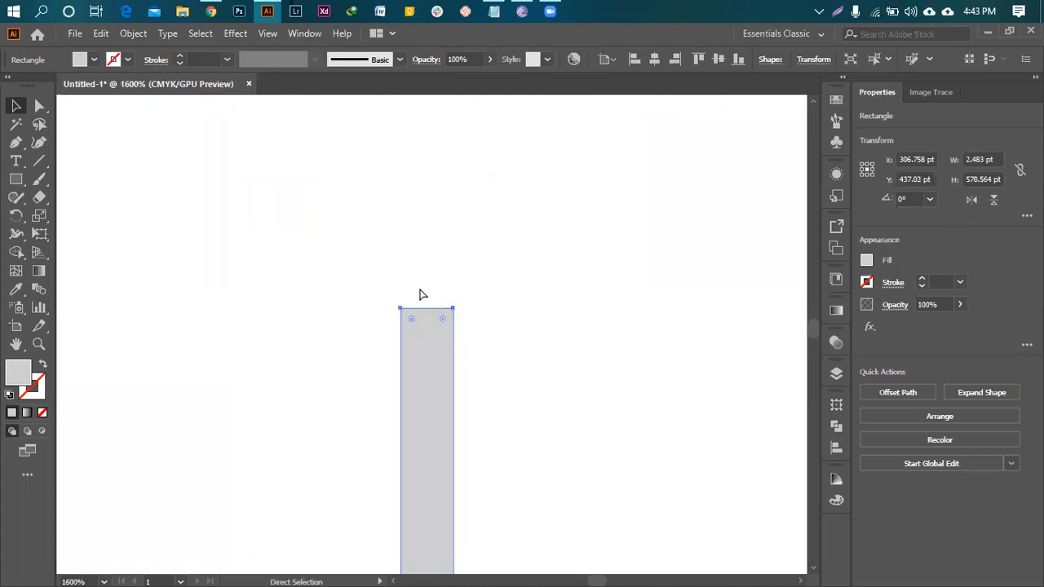
{"action": "key", "text": "ctrl+0"}
{"action": "left_click", "coordinate": [500, 249]}
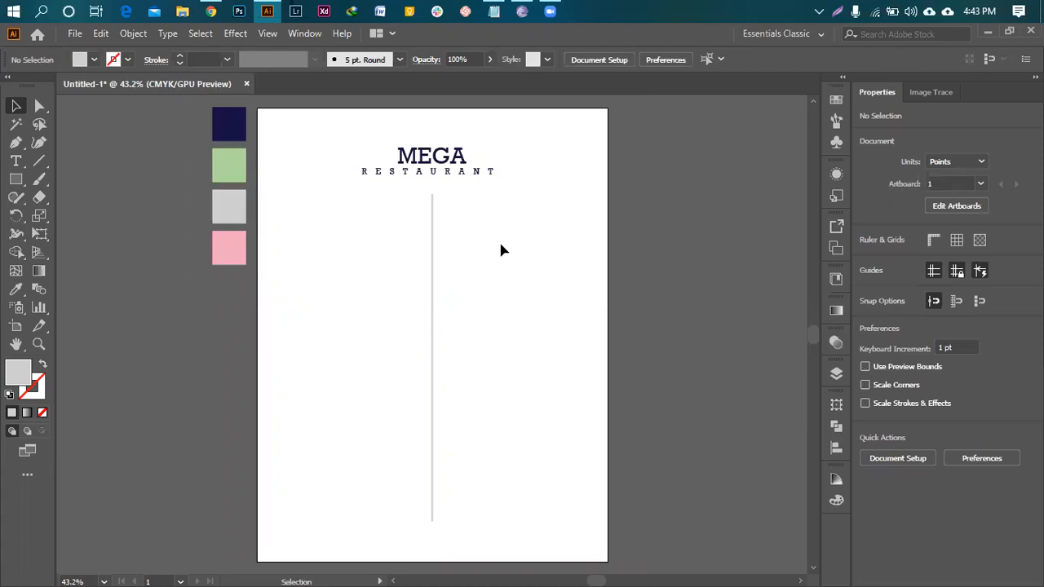
- Duplicate the vertical divider about 87 pt to its right at the same height
{"action": "left_click_drag", "start_coordinate": [421, 356], "coordinate": [485, 445]}
{"action": "left_click", "coordinate": [433, 515]}
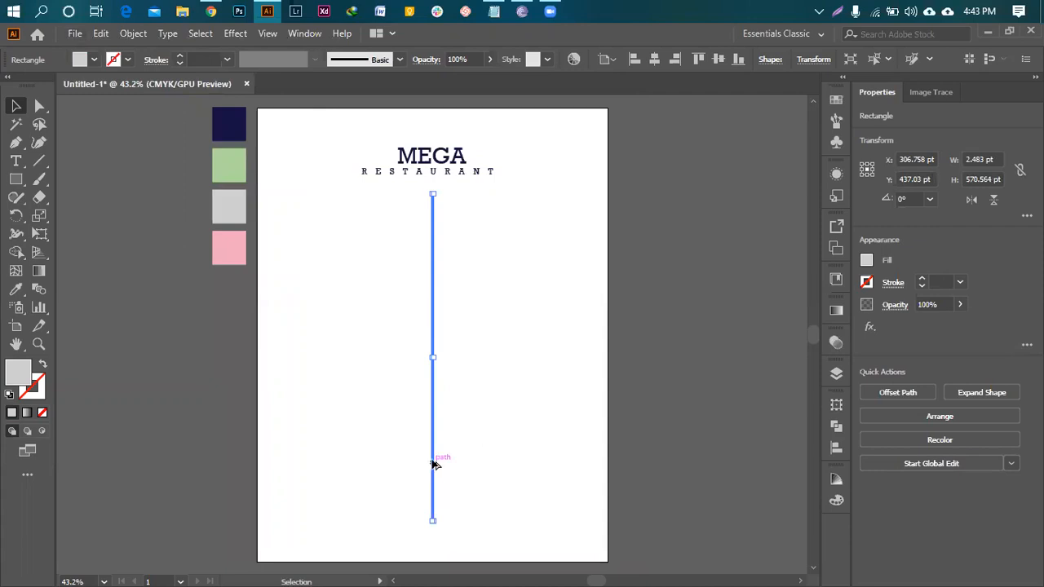
{"action": "left_click_drag", "start_coordinate": [433, 412], "coordinate": [483, 464]}
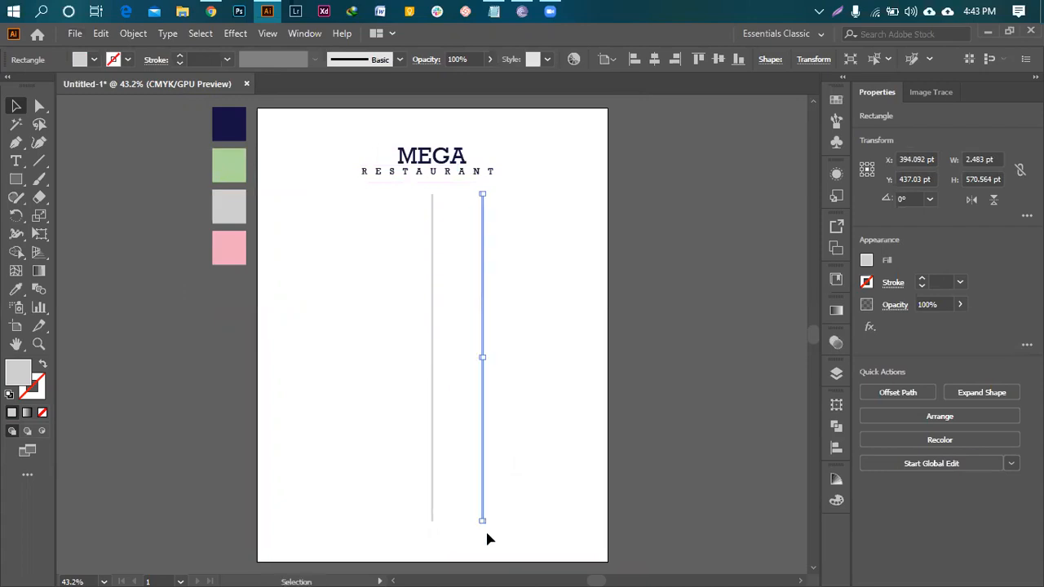
{"action": "left_click_drag", "start_coordinate": [487, 528], "coordinate": [569, 319]}
{"action": "key", "text": "ctrl+z"}
{"action": "left_click_drag", "start_coordinate": [488, 528], "coordinate": [592, 422]}
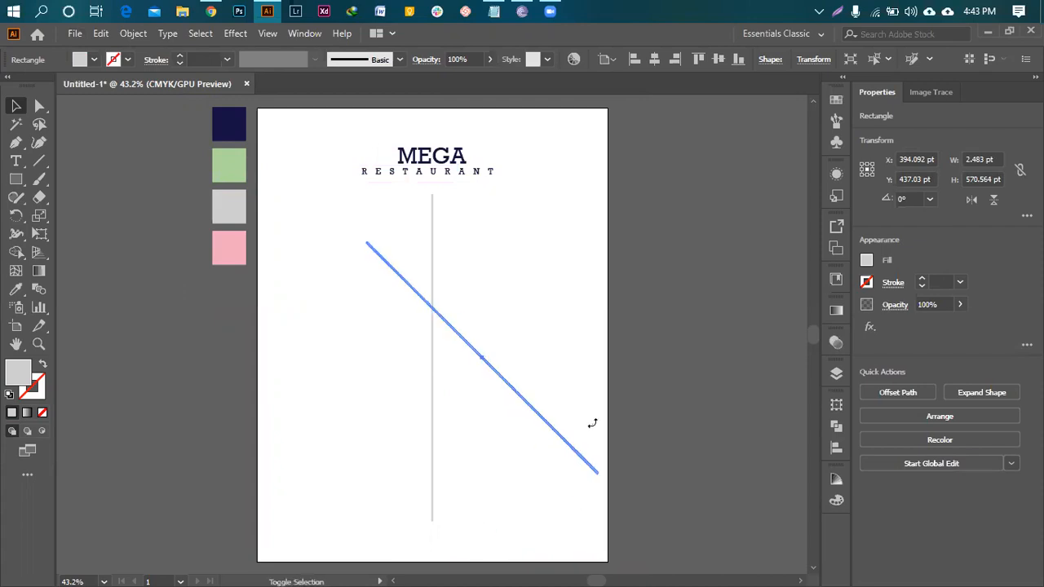
{"action": "key", "text": "ctrl+z"}
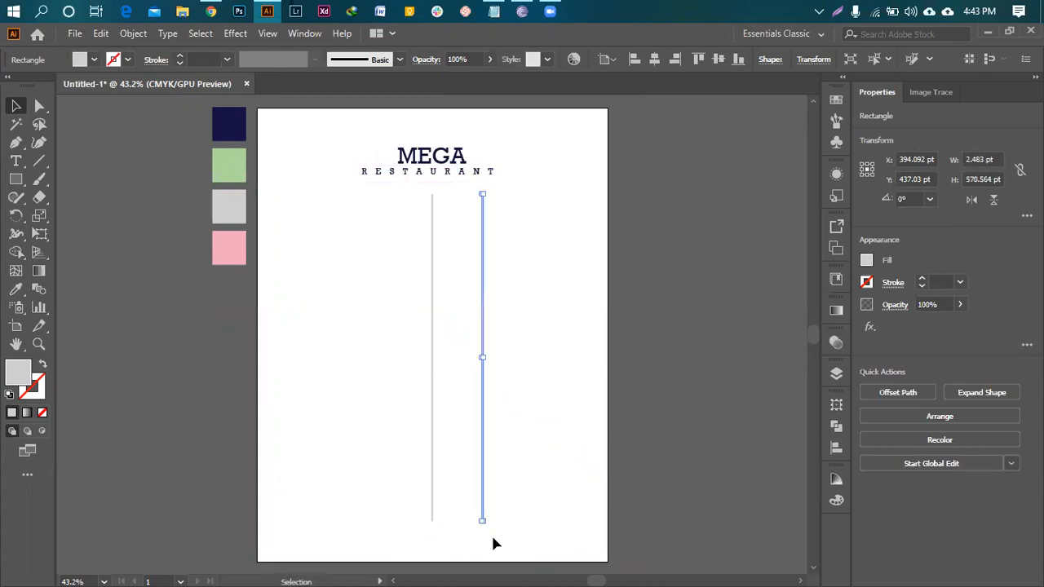
- Rotate the copied line to 90° and move it to the upper end of the vertical divider
{"action": "left_click_drag", "start_coordinate": [484, 526], "coordinate": [648, 361]}
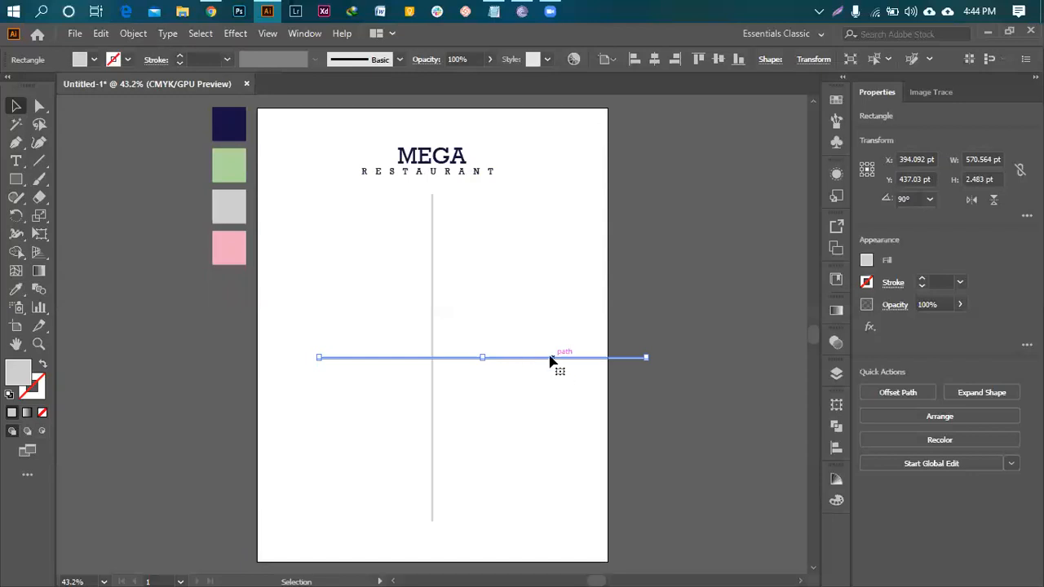
{"action": "left_click_drag", "start_coordinate": [552, 357], "coordinate": [502, 196]}
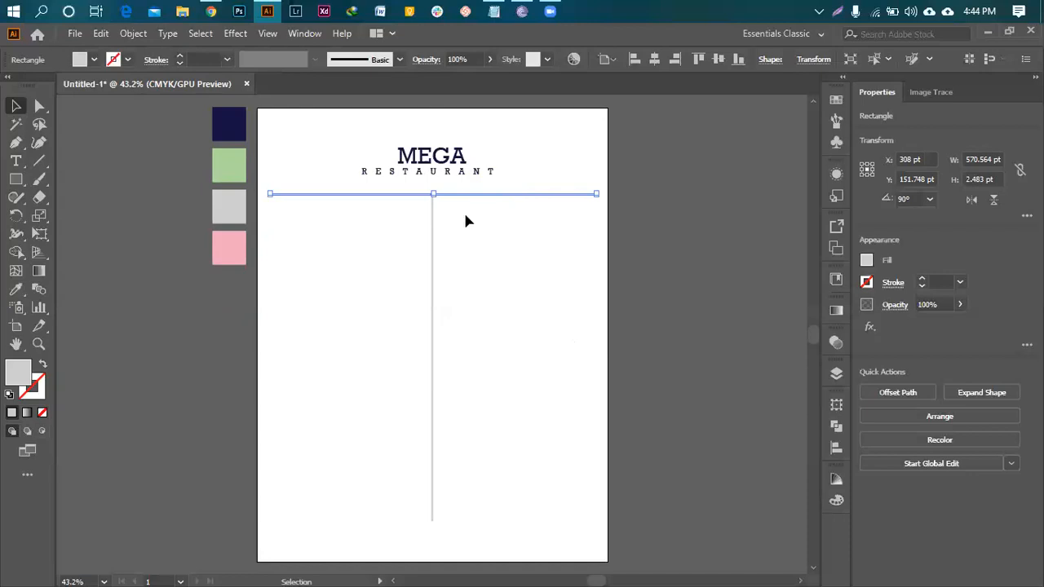
- Seat the horizontal line directly on the vertical divider's upper end and centre it horizontally on the artboard
{"action": "scroll", "coordinate": [427, 193], "scroll_direction": "up", "scroll_amount": 8}
{"action": "left_click_drag", "start_coordinate": [469, 347], "coordinate": [478, 327]}
{"action": "left_click", "coordinate": [654, 60]}
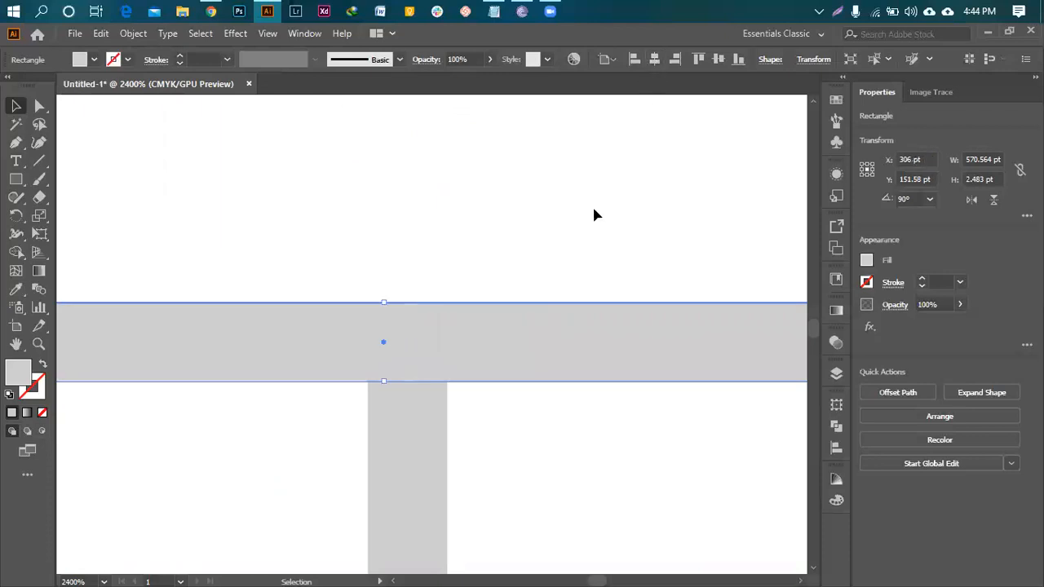
{"action": "scroll", "coordinate": [592, 205], "scroll_direction": "down", "scroll_amount": 5}
{"action": "scroll", "coordinate": [592, 220], "scroll_direction": "down", "scroll_amount": 4}
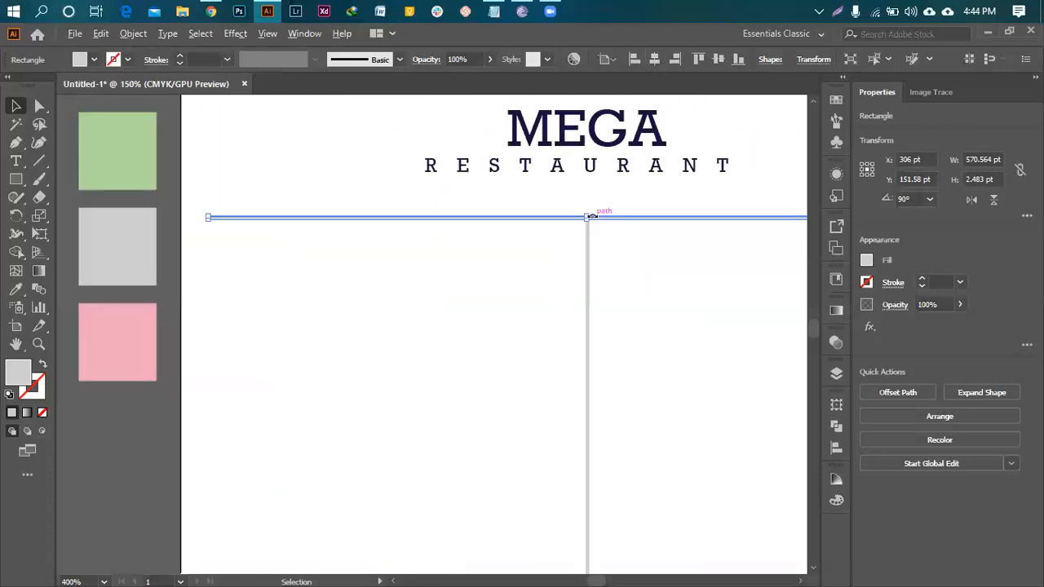
{"action": "scroll", "coordinate": [653, 258], "scroll_direction": "right", "scroll_amount": 3}
{"action": "scroll", "coordinate": [566, 225], "scroll_direction": "down", "scroll_amount": 2}
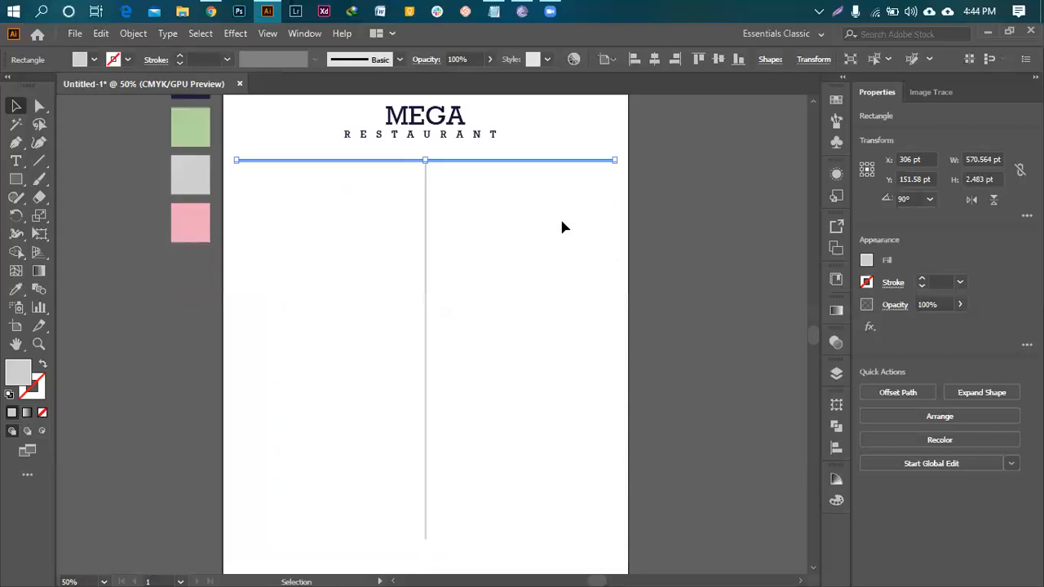
- Duplicate the horizontal line about 32 pt below the original
{"action": "key", "text": "ctrl+h"}
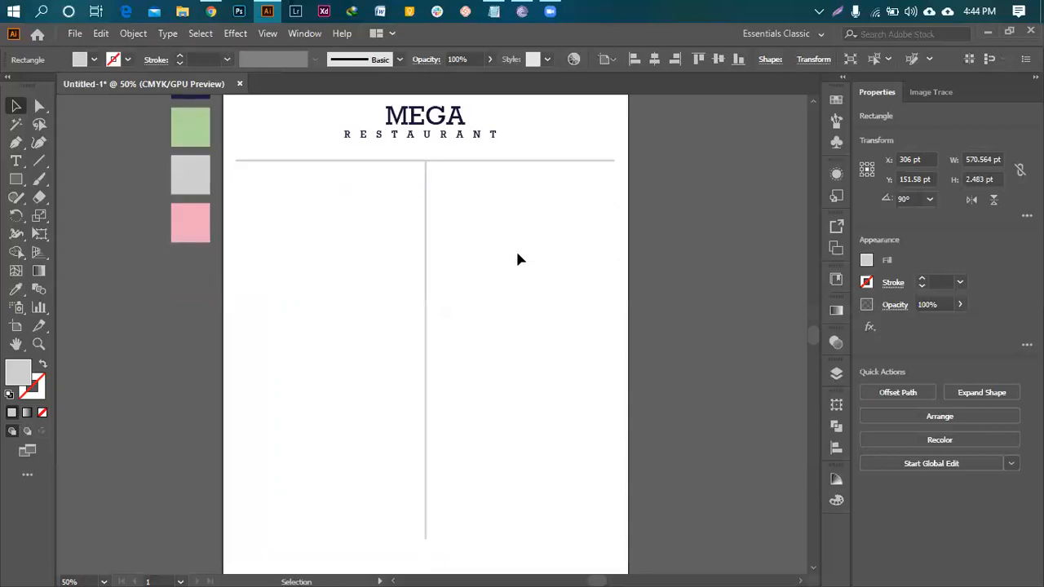
{"action": "left_click", "coordinate": [622, 165]}
{"action": "left_click_drag", "start_coordinate": [542, 161], "coordinate": [547, 187]}
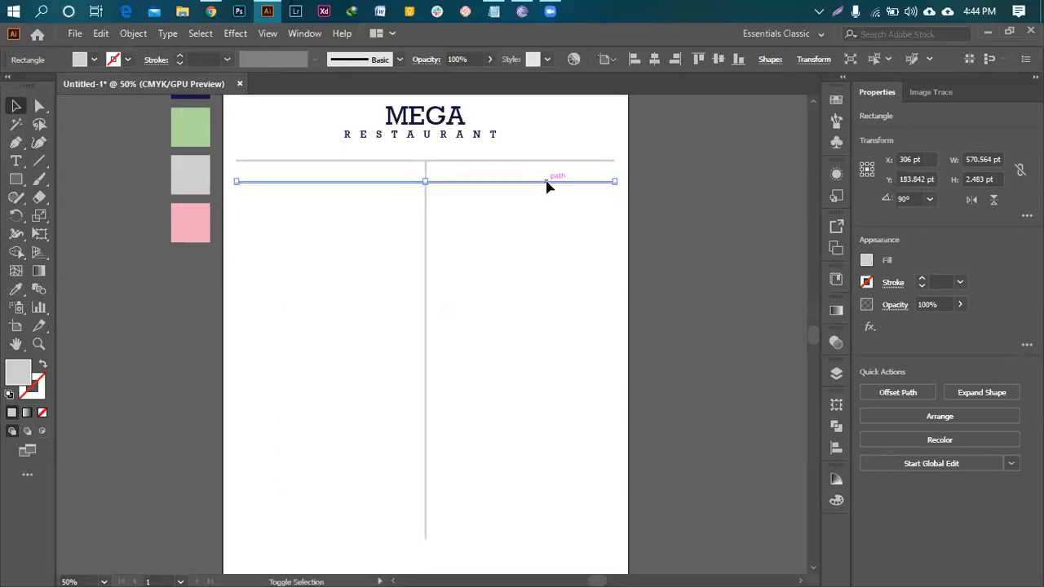
{"action": "left_click", "coordinate": [527, 225]}
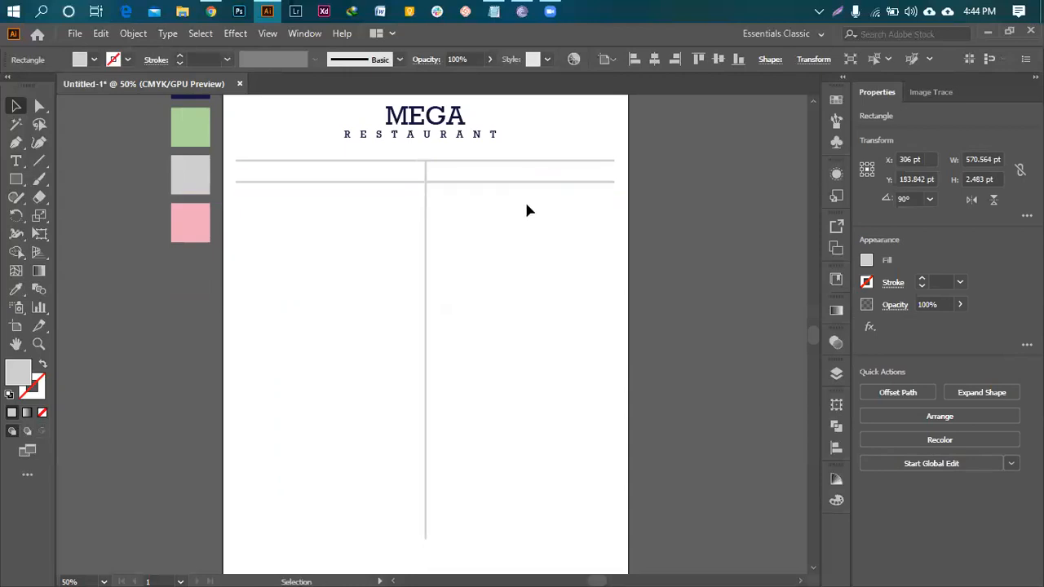
- Nudge the lower horizontal line down by about 10 pt to widen the gap between the two lines
{"action": "scroll", "coordinate": [517, 195], "scroll_direction": "up", "scroll_amount": 1}
{"action": "left_click_drag", "start_coordinate": [517, 168], "coordinate": [661, 188]}
{"action": "key", "text": "Down"}
{"action": "key", "text": "Down"}
{"action": "key", "text": "Down"}
{"action": "key", "text": "Down"}
{"action": "key", "text": "Down"}
{"action": "key", "text": "Down"}
{"action": "key", "text": "Down"}
{"action": "key", "text": "Down"}
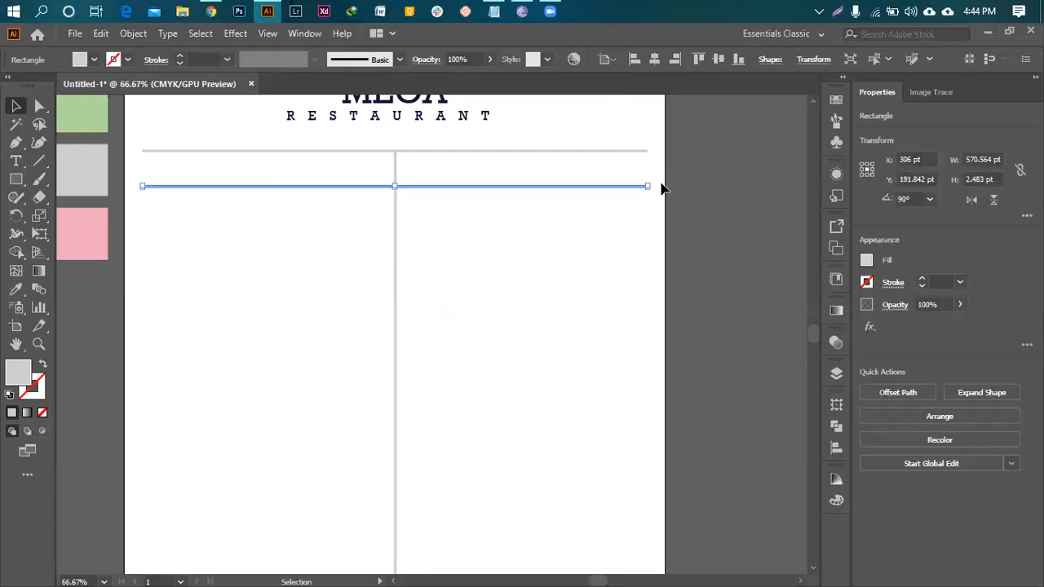
{"action": "left_click", "coordinate": [630, 211]}
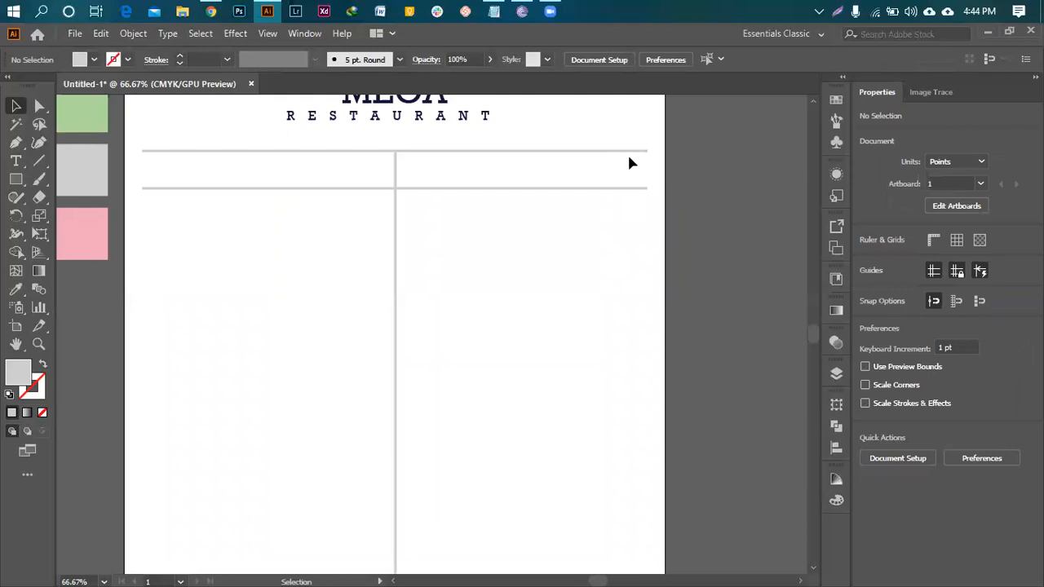
- Shorten both horizontal lines symmetrically about their centre to about 497 pt wide
{"action": "left_click", "coordinate": [646, 167]}
{"action": "left_click_drag", "start_coordinate": [647, 168], "coordinate": [615, 169]}
{"action": "left_click", "coordinate": [659, 253]}
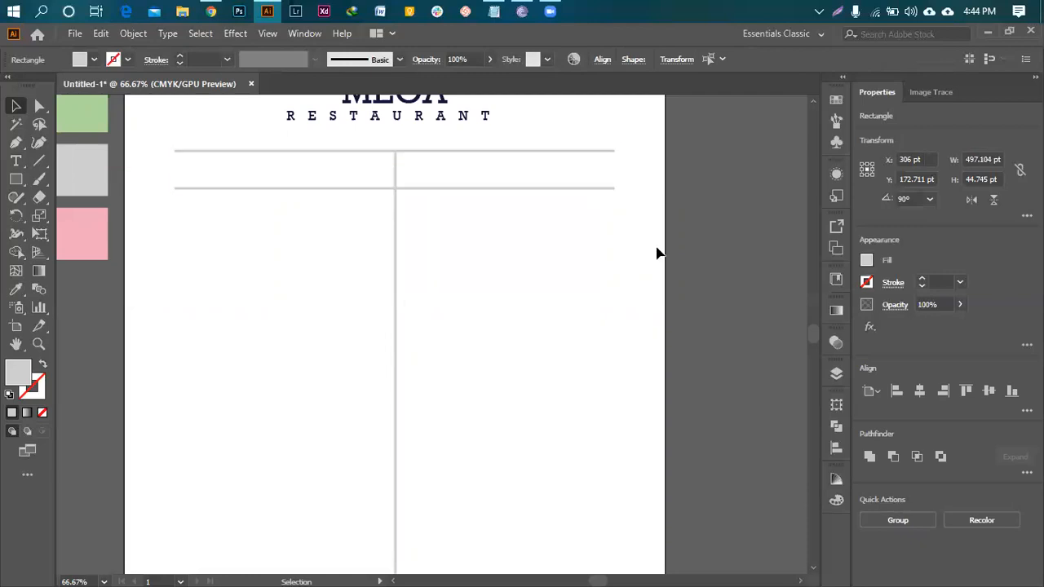
{"action": "scroll", "coordinate": [660, 253], "scroll_direction": "down", "scroll_amount": 2}
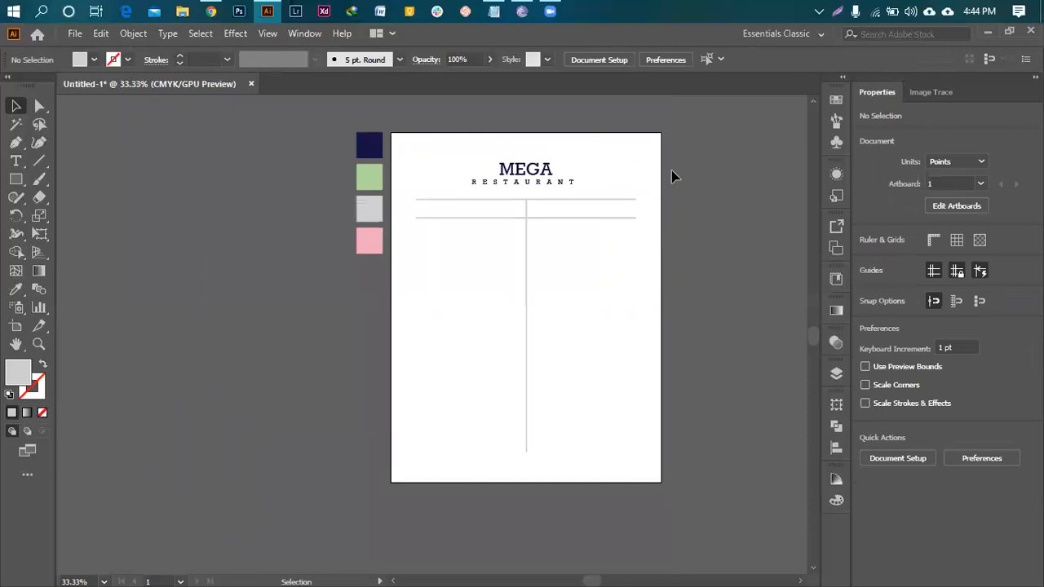
- Draw a grey rectangle about 241 by 40 pt between the two horizontal lines, left of the vertical divider
{"action": "scroll", "coordinate": [589, 207], "scroll_direction": "up", "scroll_amount": 1}
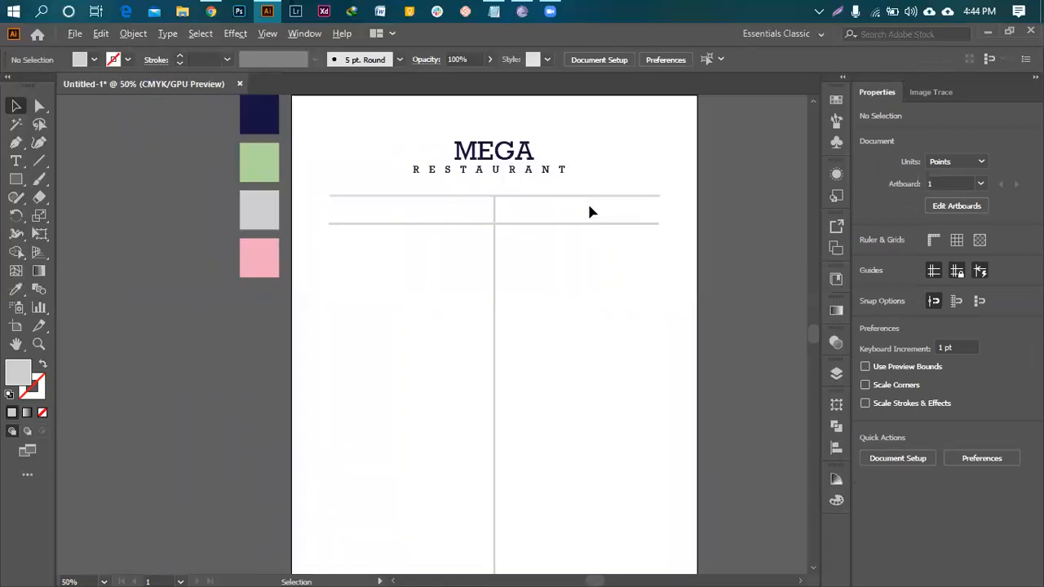
{"action": "scroll", "coordinate": [591, 212], "scroll_direction": "up", "scroll_amount": 2}
{"action": "key", "text": "m"}
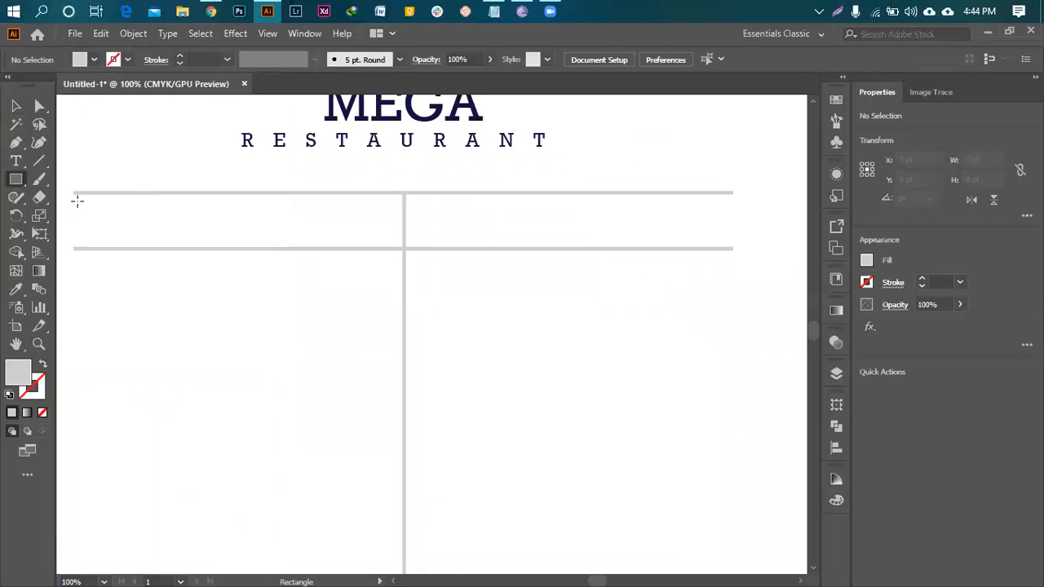
{"action": "left_click_drag", "start_coordinate": [74, 200], "coordinate": [374, 236]}
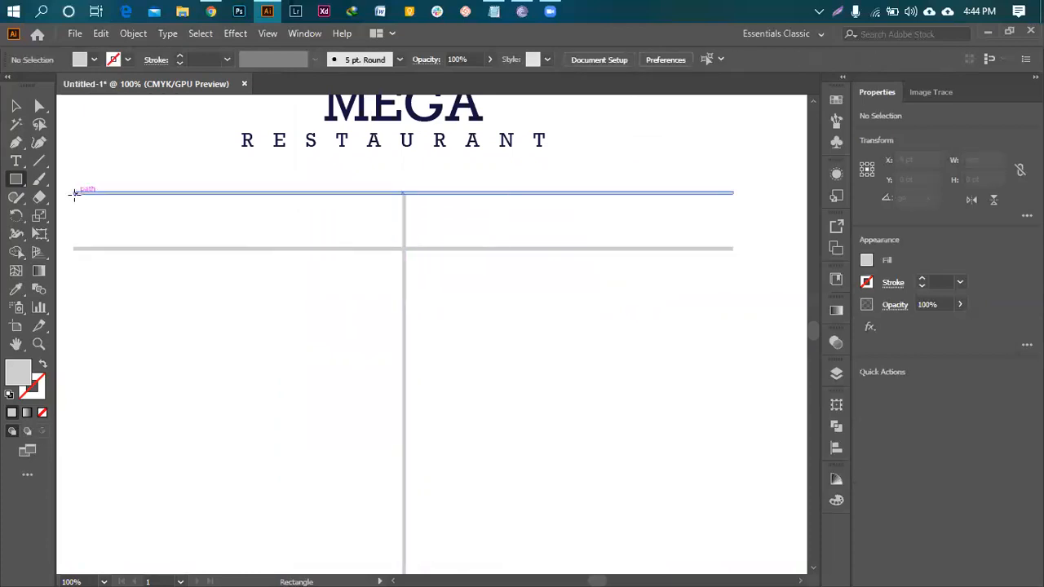
{"action": "left_click_drag", "start_coordinate": [74, 193], "coordinate": [392, 245]}
- Reduce the grey rectangle's height symmetrically about its centre to about 29 pt
{"action": "scroll", "coordinate": [233, 201], "scroll_direction": "up", "scroll_amount": 1}
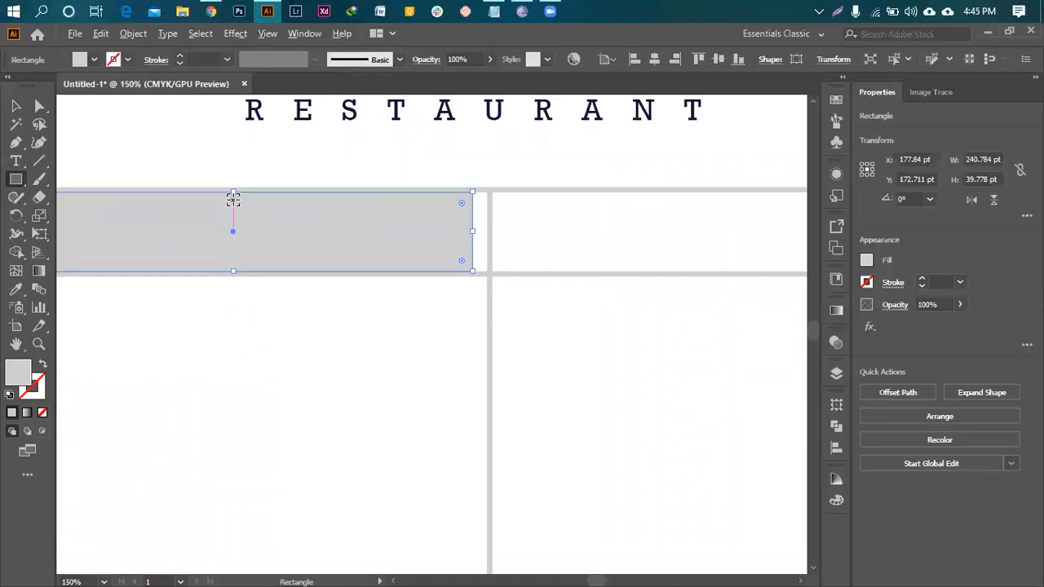
{"action": "left_click_drag", "start_coordinate": [233, 197], "coordinate": [233, 203]}
{"action": "left_click", "coordinate": [17, 106]}
{"action": "left_click", "coordinate": [110, 134]}
{"action": "scroll", "coordinate": [193, 212], "scroll_direction": "down", "scroll_amount": 1}
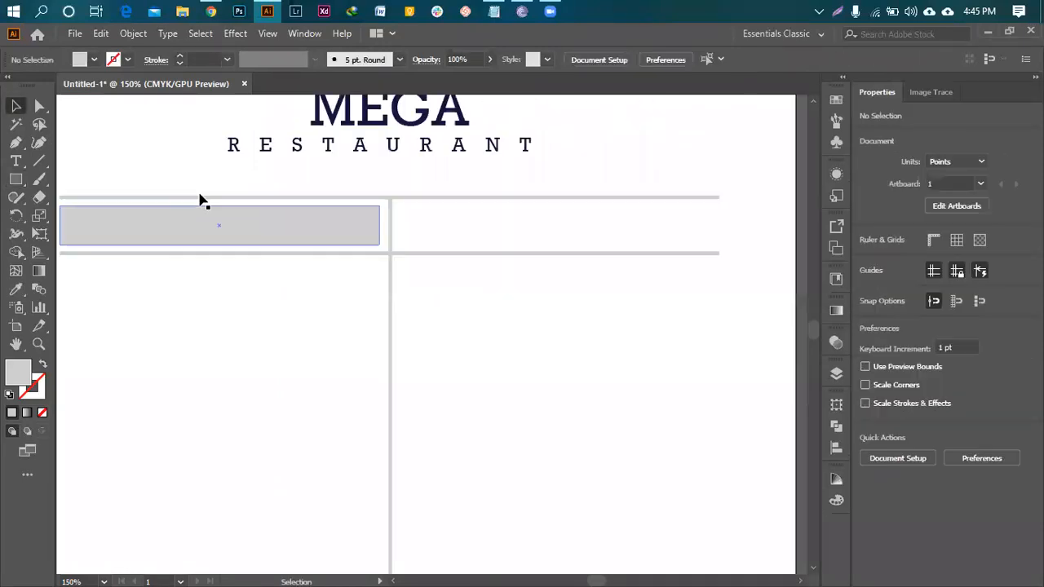
- Extend the grey band's right edge towards the vertical divider, making the band about 243 pt wide
{"action": "left_click", "coordinate": [380, 224]}
{"action": "scroll", "coordinate": [380, 224], "scroll_direction": "up", "scroll_amount": 3}
{"action": "left_click_drag", "start_coordinate": [381, 234], "coordinate": [394, 238]}
{"action": "left_click", "coordinate": [461, 237]}
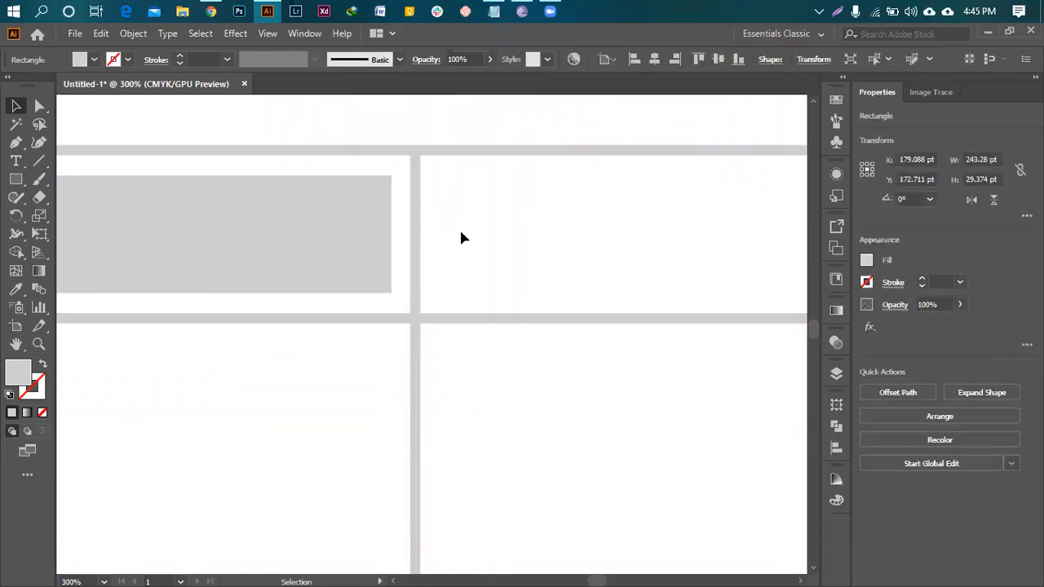
- Try copying the grey band into the right column and adjusting the copy's inner edge to match the left band's gap
{"action": "scroll", "coordinate": [461, 237], "scroll_direction": "down", "scroll_amount": 4}
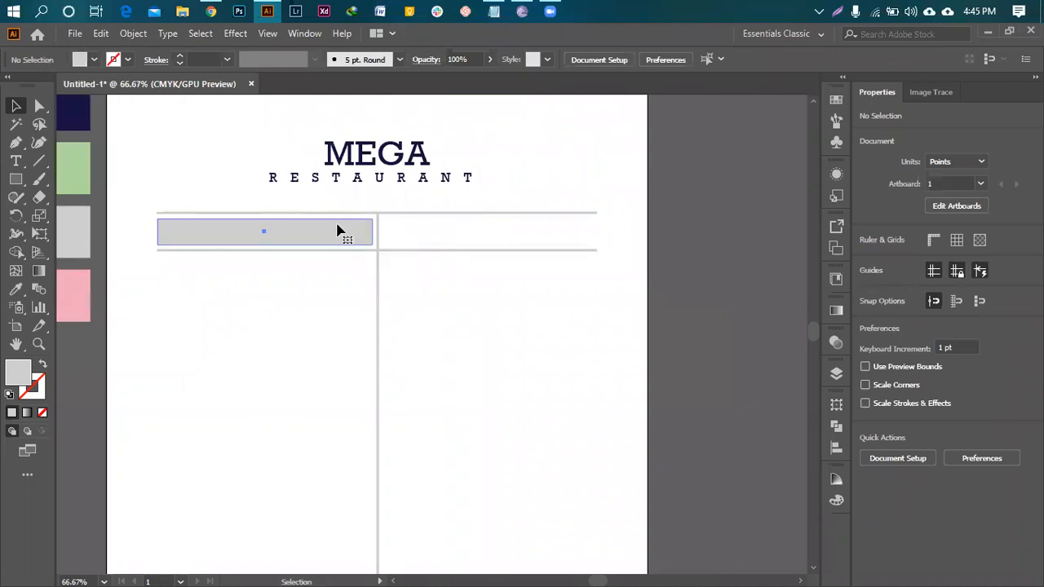
{"action": "left_click_drag", "start_coordinate": [366, 231], "coordinate": [563, 234]}
{"action": "left_click", "coordinate": [549, 317]}
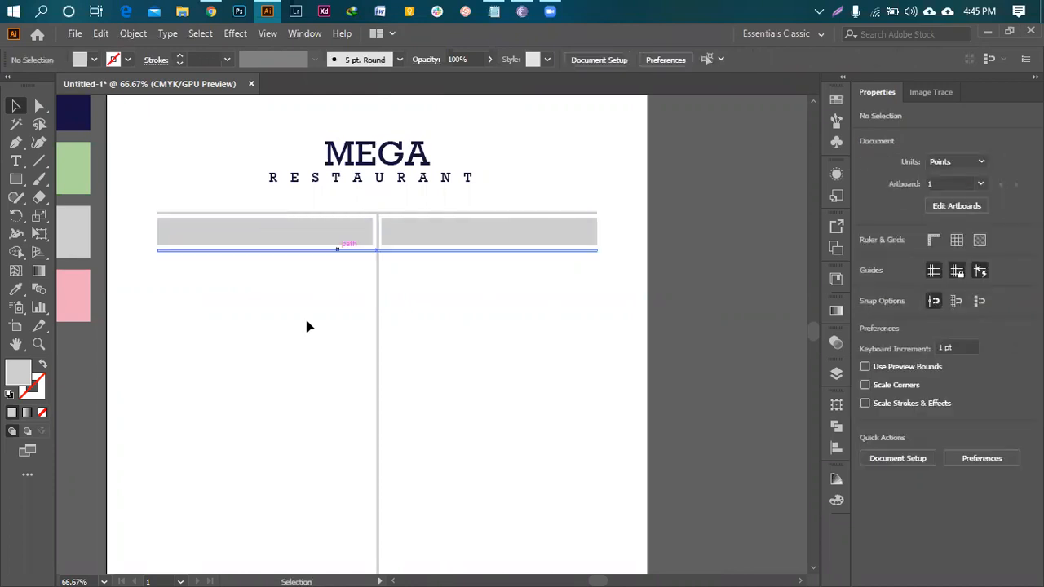
{"action": "scroll", "coordinate": [368, 200], "scroll_direction": "up", "scroll_amount": 3}
{"action": "left_click", "coordinate": [426, 280]}
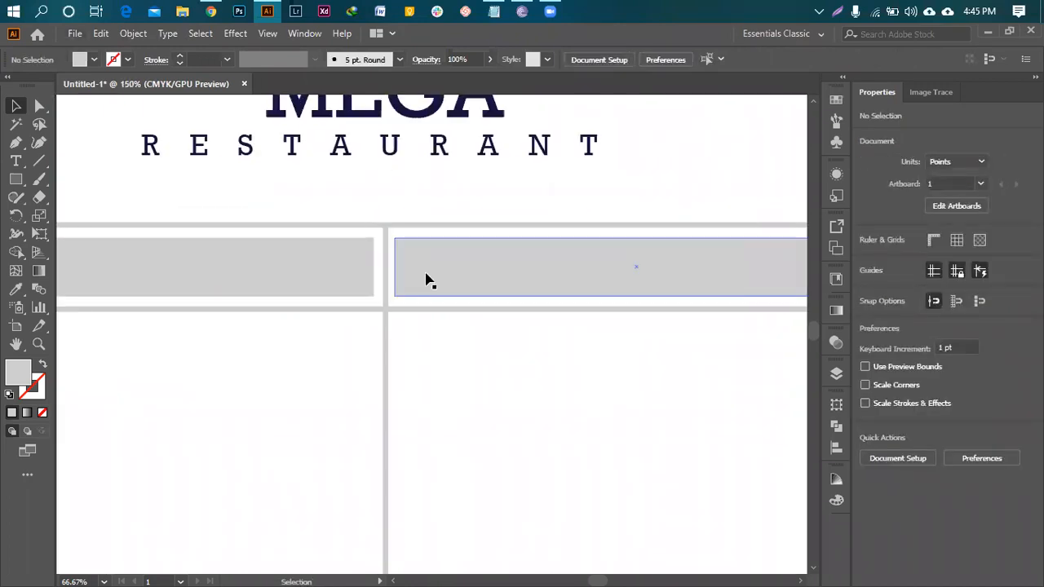
{"action": "left_click_drag", "start_coordinate": [397, 266], "coordinate": [402, 267]}
{"action": "left_click", "coordinate": [410, 342]}
{"action": "scroll", "coordinate": [375, 250], "scroll_direction": "up", "scroll_amount": 4}
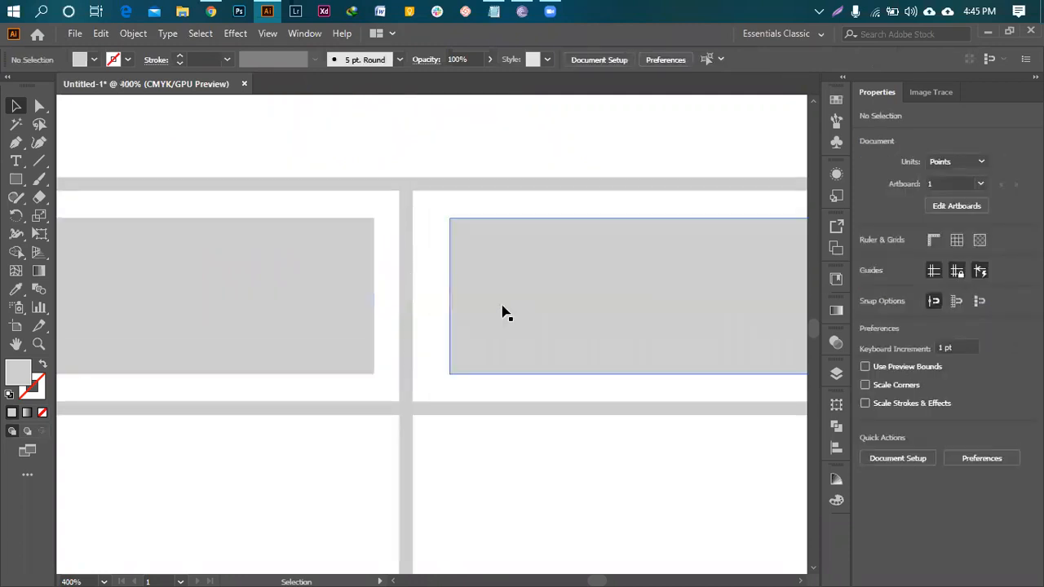
{"action": "left_click_drag", "start_coordinate": [431, 314], "coordinate": [418, 314]}
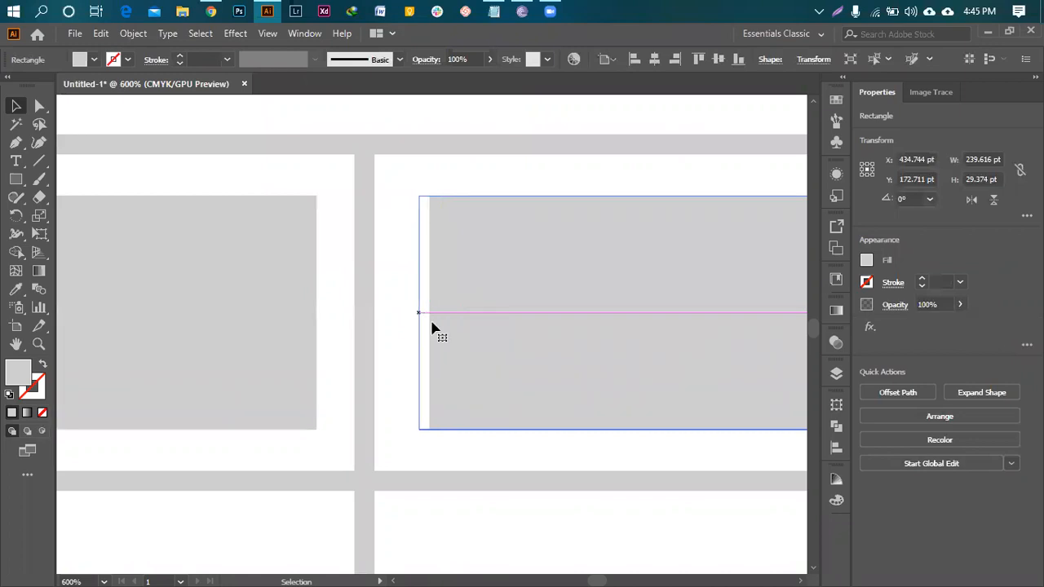
- Centre the vertical divider horizontally on the artboard
{"action": "scroll", "coordinate": [433, 328], "scroll_direction": "down", "scroll_amount": 3}
{"action": "scroll", "coordinate": [433, 327], "scroll_direction": "down", "scroll_amount": 3}
{"action": "left_click_drag", "start_coordinate": [334, 432], "coordinate": [531, 432]}
{"action": "left_click", "coordinate": [652, 62]}
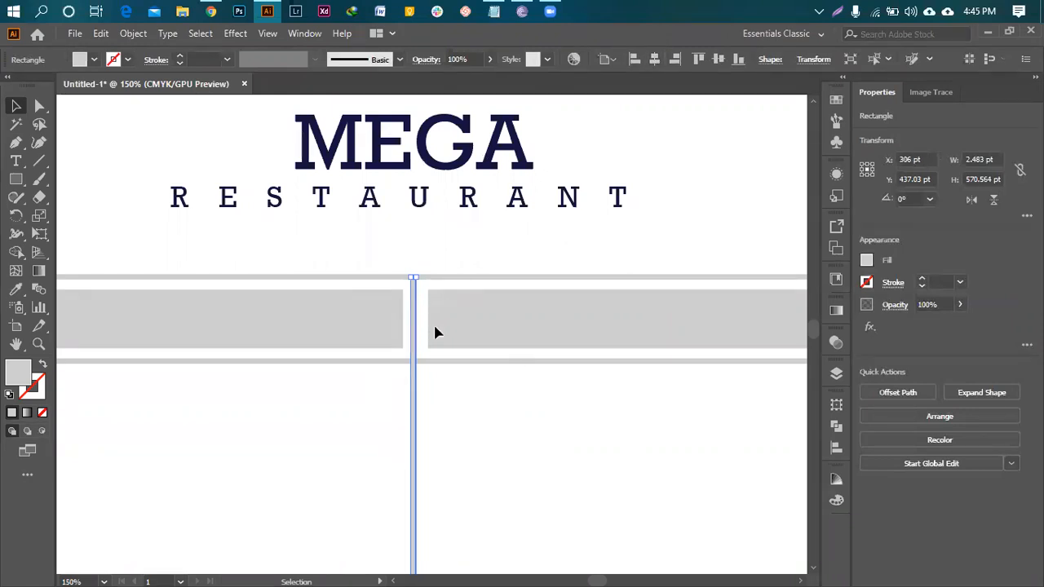
- Delete the grey band in the right column
{"action": "left_click", "coordinate": [423, 323]}
{"action": "scroll", "coordinate": [415, 319], "scroll_direction": "up", "scroll_amount": 2}
{"action": "left_click", "coordinate": [481, 313]}
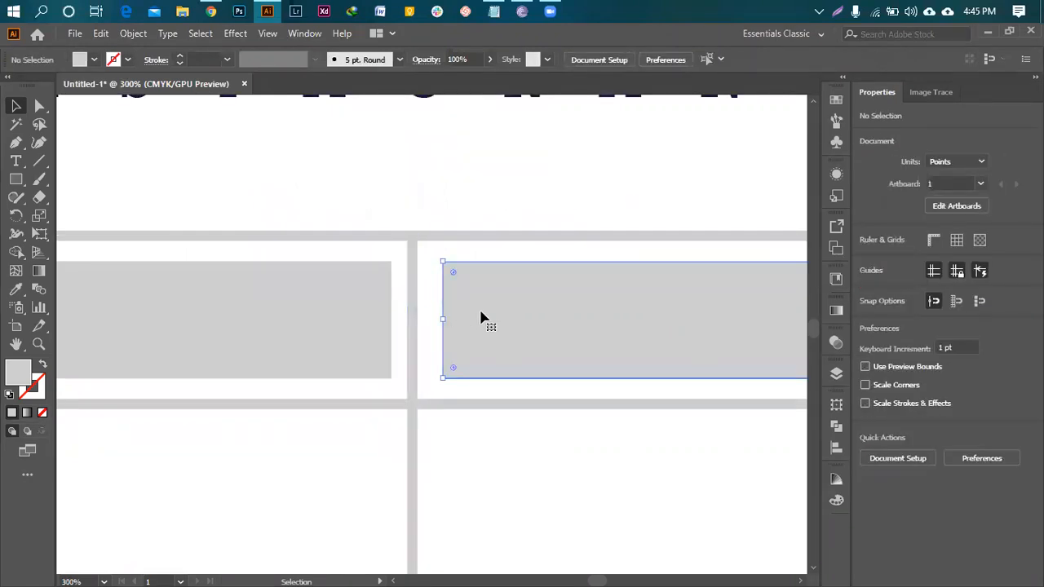
{"action": "key", "text": "Delete"}
{"action": "scroll", "coordinate": [324, 321], "scroll_direction": "down", "scroll_amount": 4}
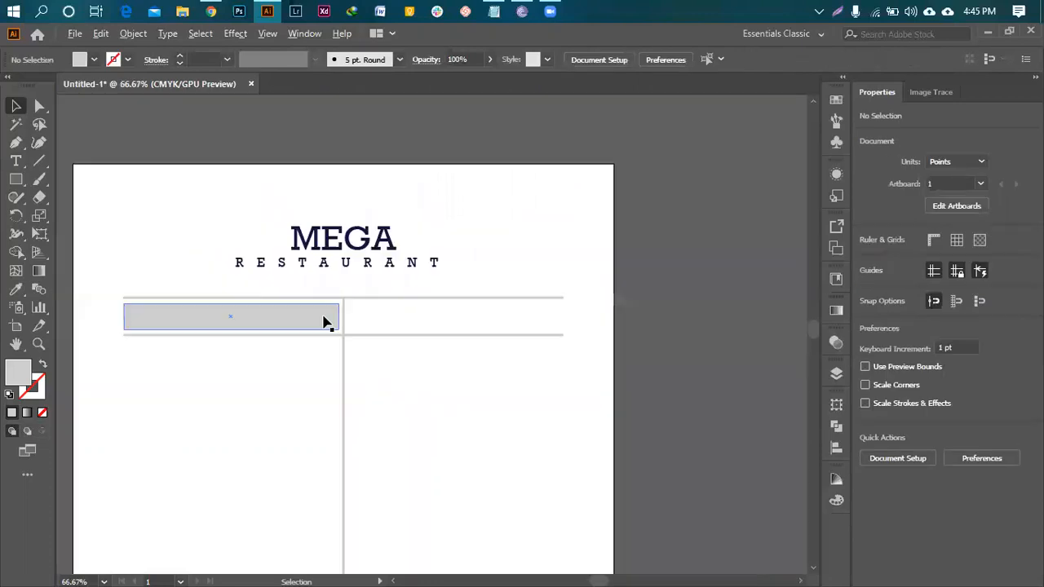
- Select both horizontal lines and align their horizontal centres
{"action": "left_click", "coordinate": [304, 325]}
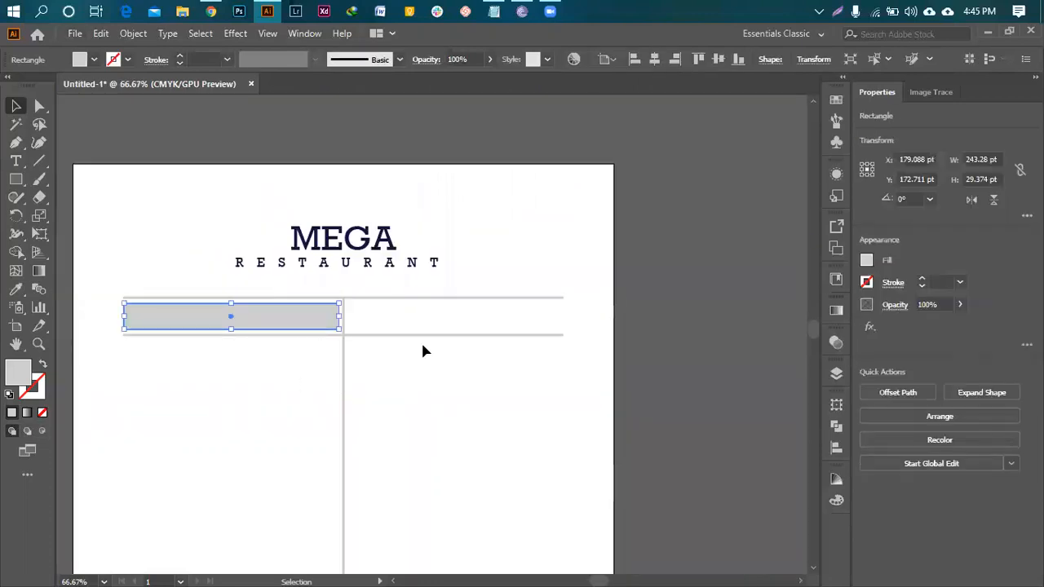
{"action": "left_click_drag", "start_coordinate": [531, 270], "coordinate": [548, 369]}
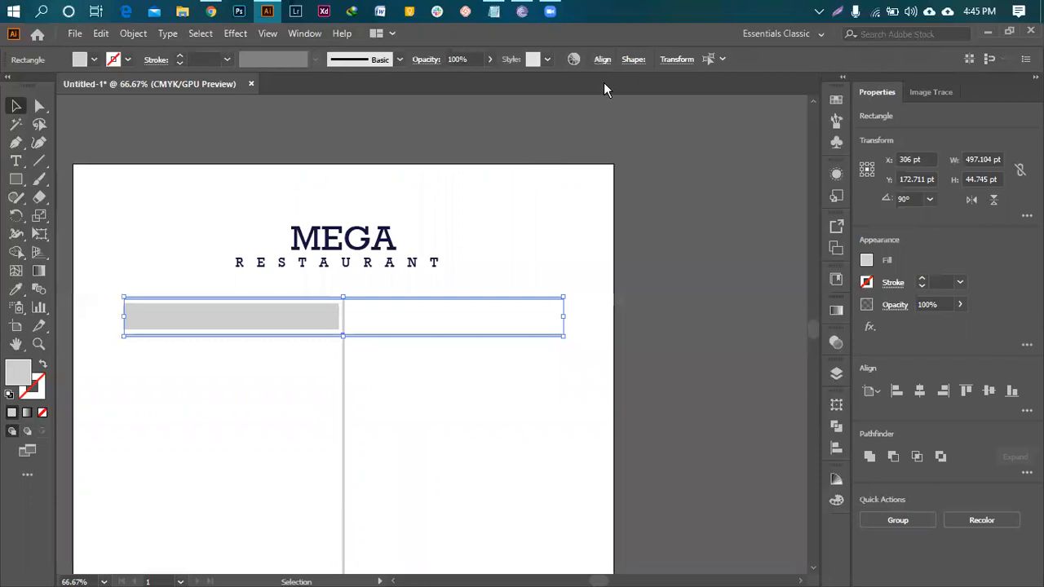
{"action": "left_click", "coordinate": [835, 447]}
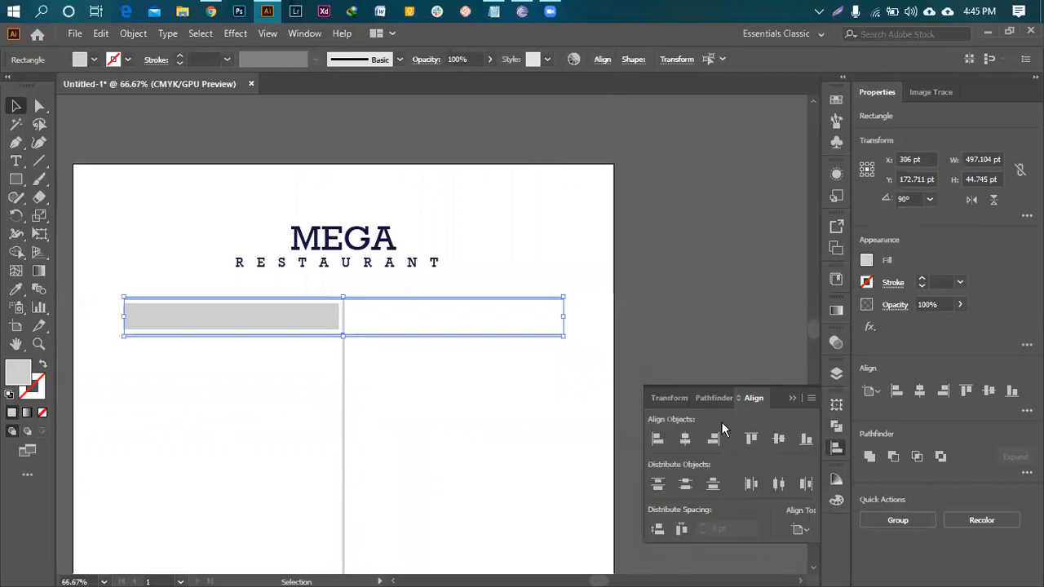
{"action": "left_click", "coordinate": [685, 439]}
{"action": "left_click", "coordinate": [390, 347]}
- Duplicate the left grey band straight across into the right column, its right edge flush with the horizontal lines' ends
{"action": "scroll", "coordinate": [419, 302], "scroll_direction": "up", "scroll_amount": 2}
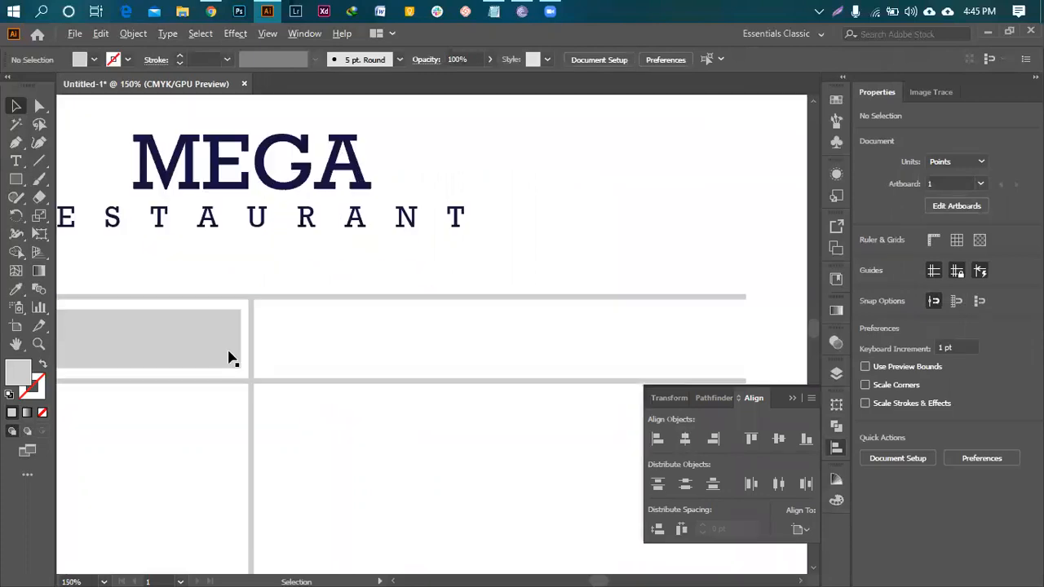
{"action": "left_click_drag", "start_coordinate": [168, 340], "coordinate": [674, 340]}
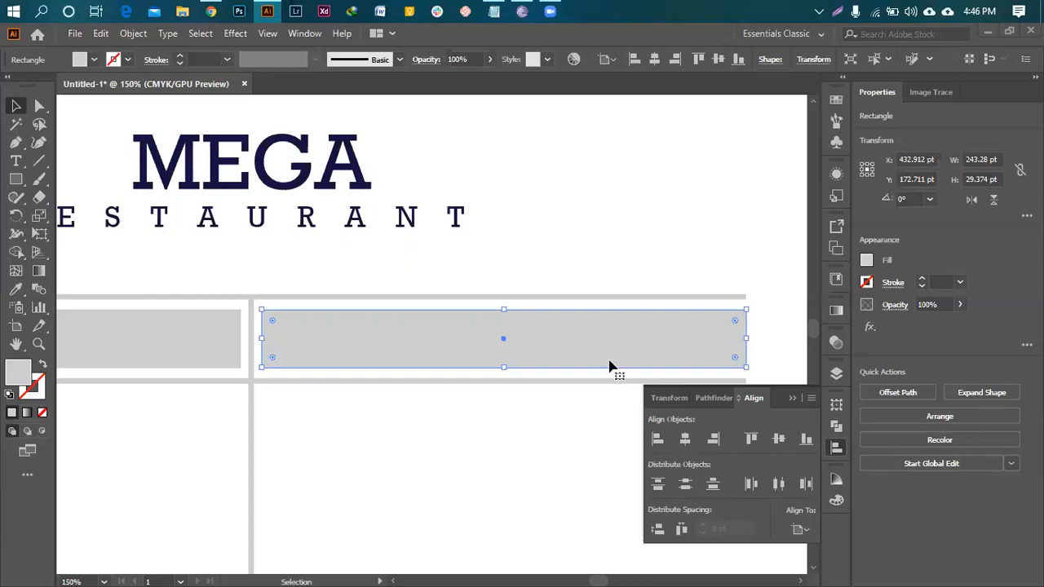
{"action": "left_click", "coordinate": [540, 427]}
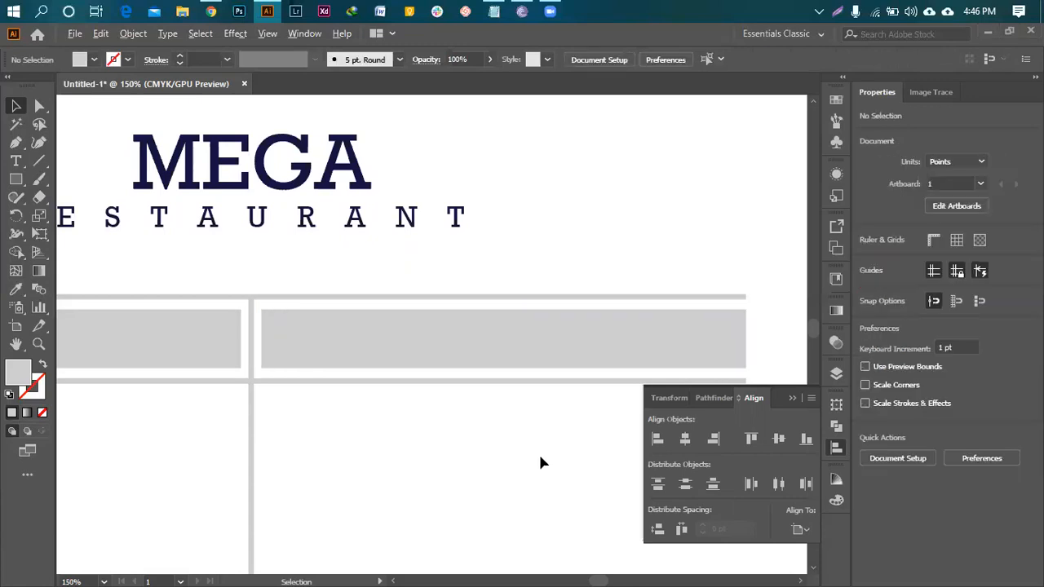
{"action": "scroll", "coordinate": [546, 445], "scroll_direction": "down", "scroll_amount": 3}
{"action": "scroll", "coordinate": [522, 434], "scroll_direction": "down", "scroll_amount": 2}
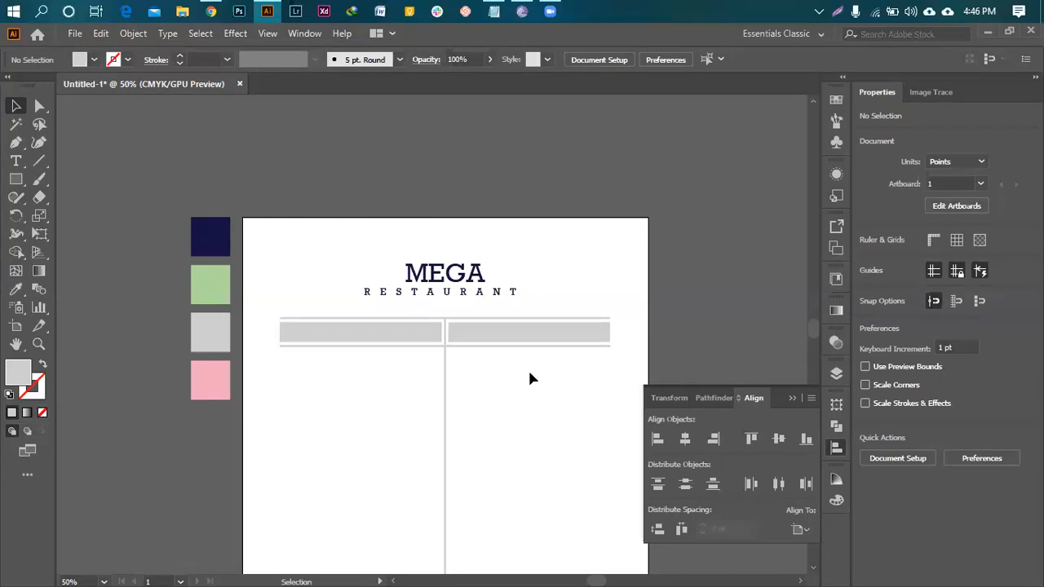
- Recolour both header bands with the green sampled from the palette swatch
{"action": "left_click", "coordinate": [431, 334]}
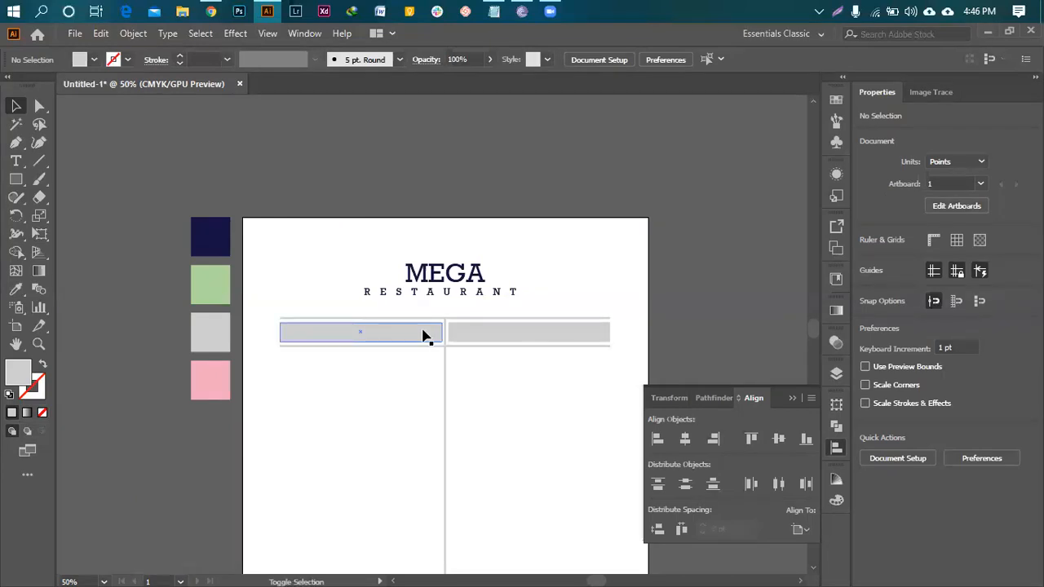
{"action": "left_click", "coordinate": [482, 334], "text": "shift"}
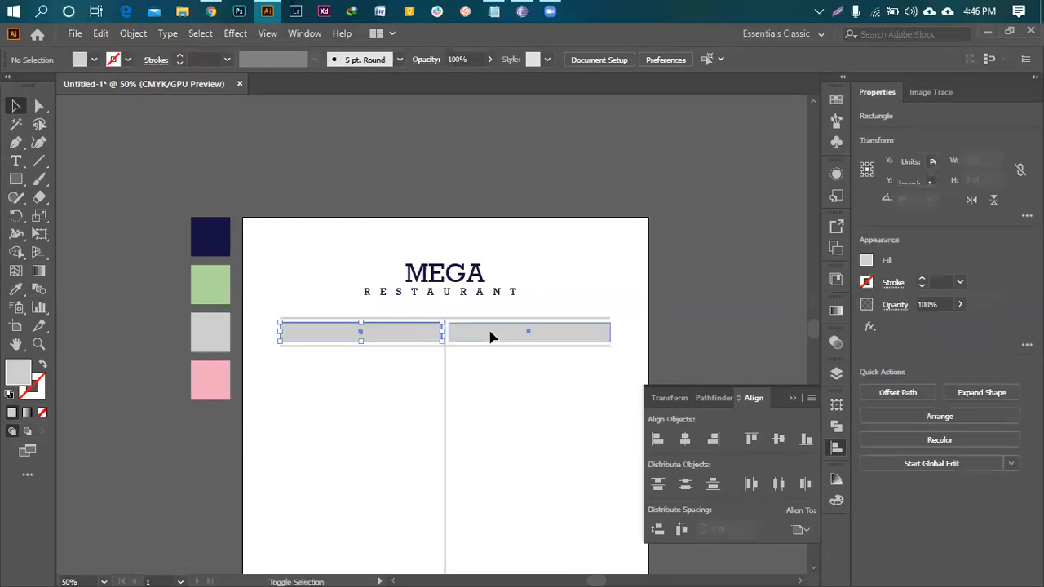
{"action": "left_click", "coordinate": [15, 289]}
{"action": "left_click", "coordinate": [200, 280]}
{"action": "key", "text": "v"}
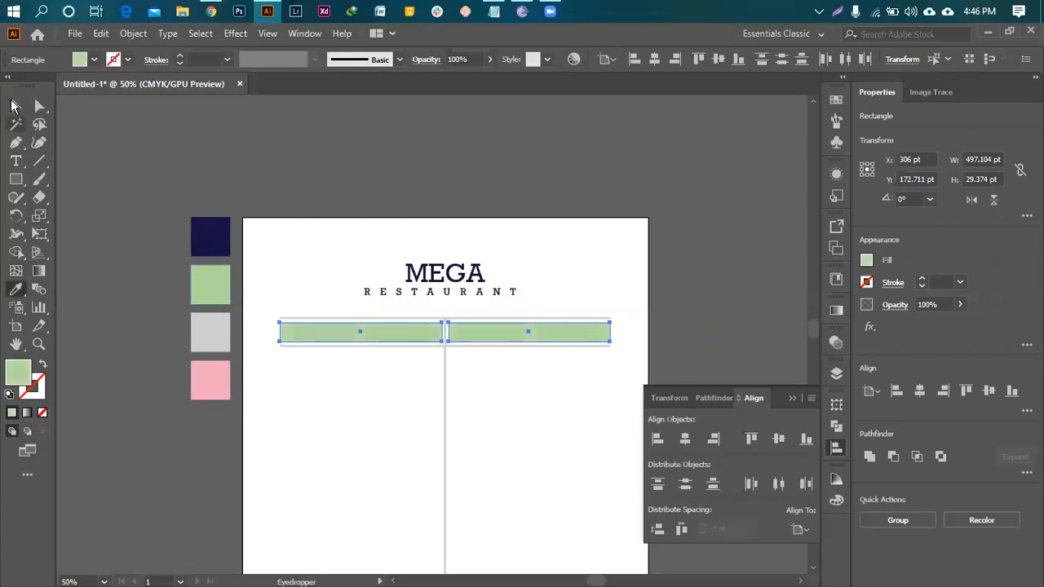
{"action": "left_click", "coordinate": [94, 179]}
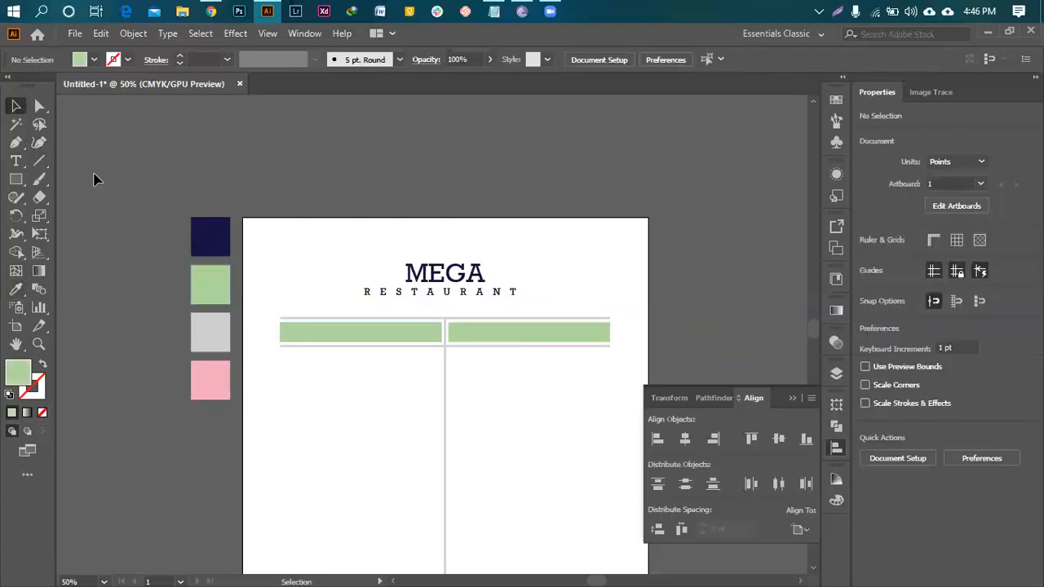
{"action": "scroll", "coordinate": [196, 326], "scroll_direction": "down", "scroll_amount": 2}
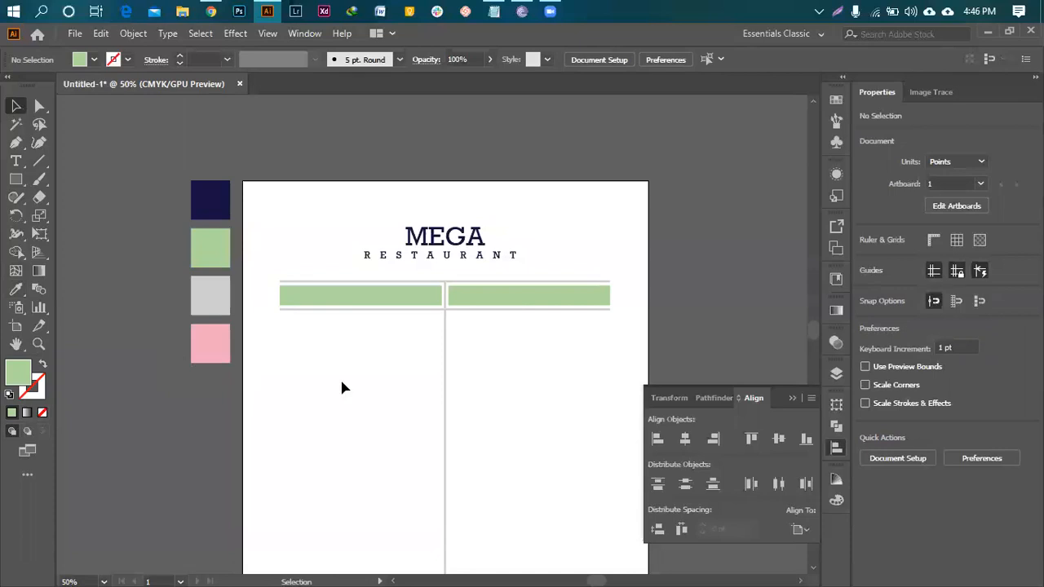
{"action": "scroll", "coordinate": [393, 349], "scroll_direction": "down", "scroll_amount": 4}
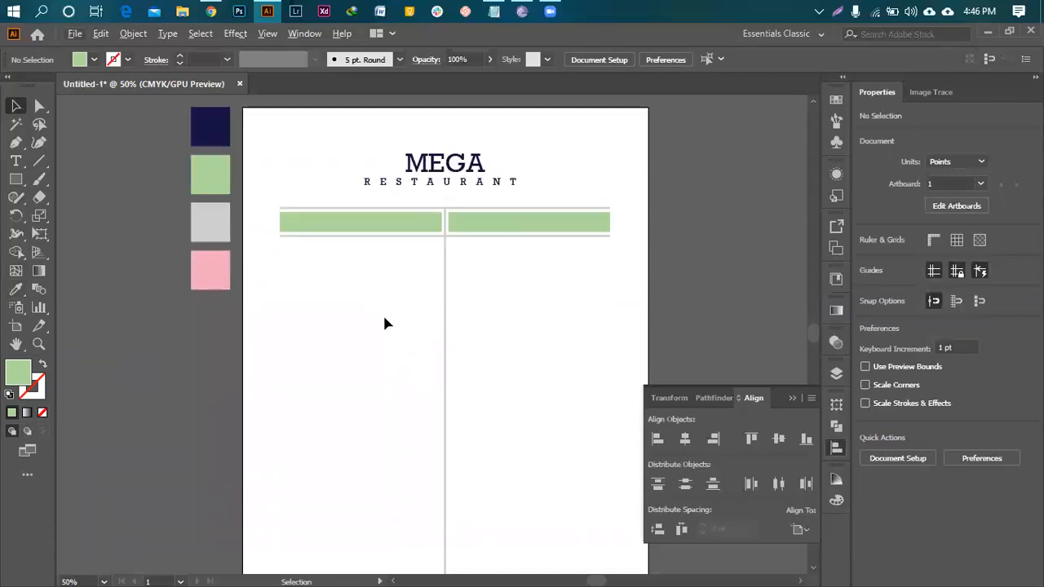
- Increase the left green band's height symmetrically about its centre to about 34 pt
{"action": "scroll", "coordinate": [400, 215], "scroll_direction": "up", "scroll_amount": 3}
{"action": "left_click", "coordinate": [602, 239]}
{"action": "left_click", "coordinate": [458, 240], "text": "shift"}
{"action": "left_click", "coordinate": [346, 321]}
{"action": "left_click", "coordinate": [354, 238]}
{"action": "scroll", "coordinate": [281, 222], "scroll_direction": "up", "scroll_amount": 1}
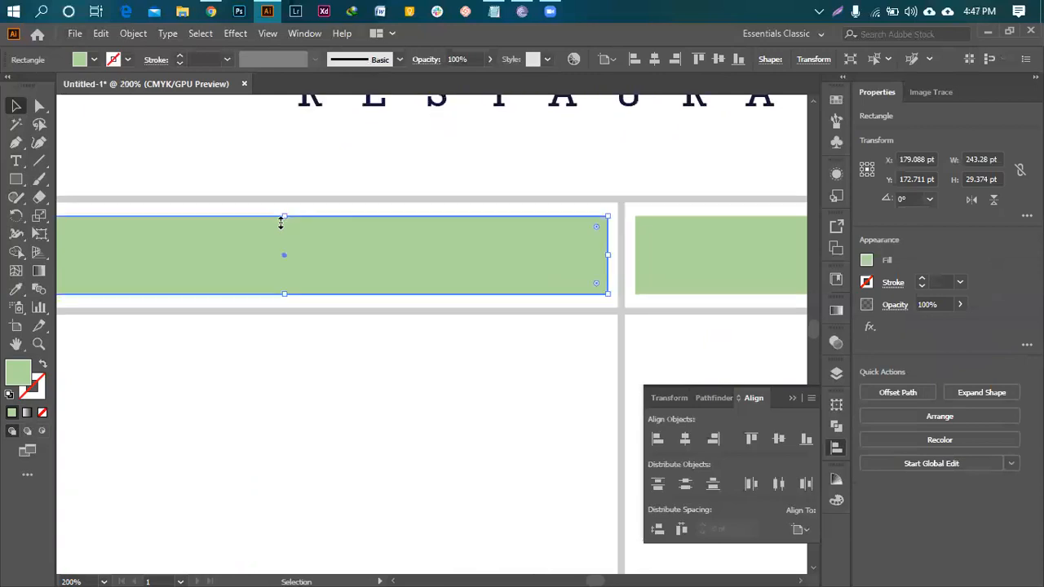
{"action": "scroll", "coordinate": [281, 223], "scroll_direction": "up", "scroll_amount": 1}
{"action": "left_click_drag", "start_coordinate": [289, 216], "coordinate": [290, 208]}
{"action": "scroll", "coordinate": [292, 312], "scroll_direction": "up", "scroll_amount": 1}
{"action": "scroll", "coordinate": [292, 313], "scroll_direction": "down", "scroll_amount": 4}
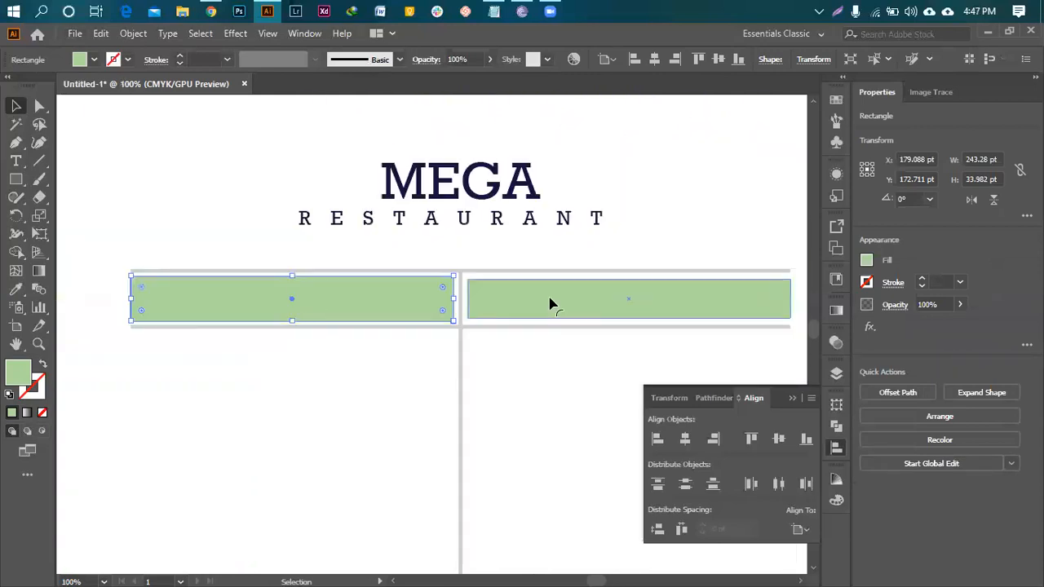
- Increase the right green band's height symmetrically to match the left band
{"action": "scroll", "coordinate": [551, 304], "scroll_direction": "up", "scroll_amount": 2}
{"action": "left_click", "coordinate": [466, 294]}
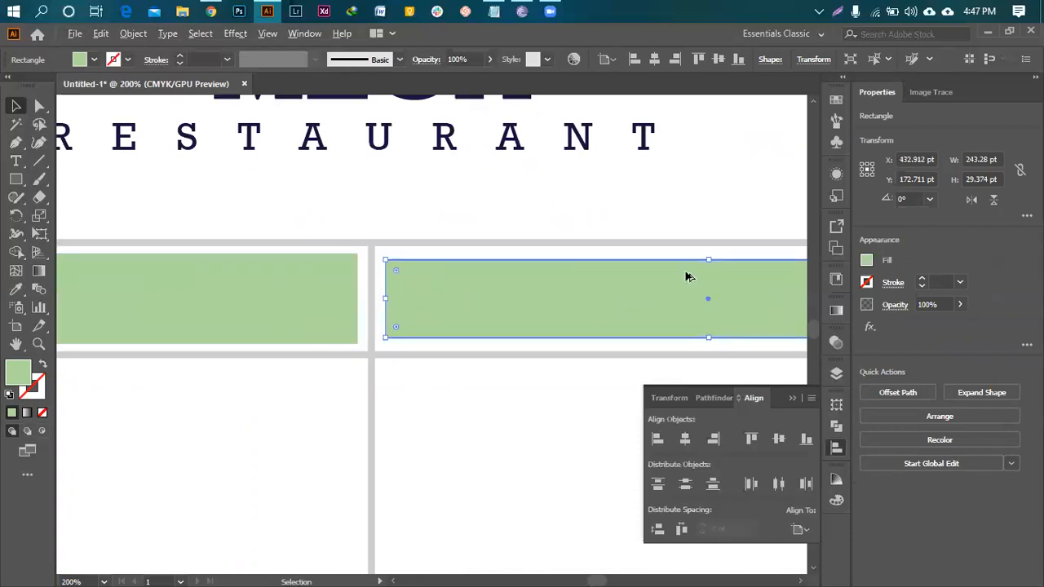
{"action": "left_click_drag", "start_coordinate": [707, 258], "coordinate": [708, 254]}
{"action": "left_click", "coordinate": [531, 406]}
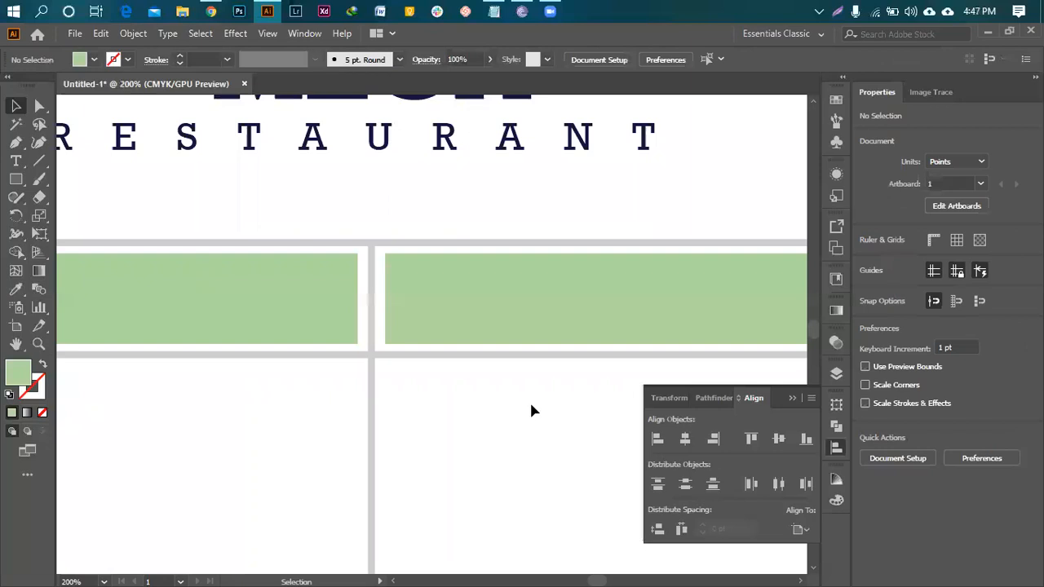
{"action": "scroll", "coordinate": [536, 400], "scroll_direction": "down", "scroll_amount": 3}
{"action": "scroll", "coordinate": [537, 398], "scroll_direction": "down", "scroll_amount": 5}
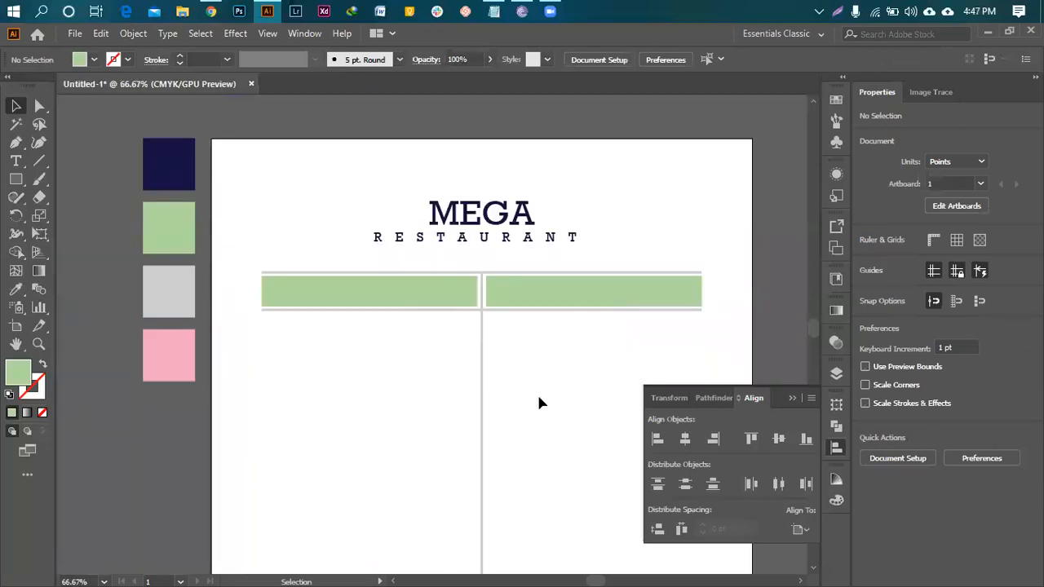
- Place a placeholder line of point text just below the left green band and set its tracking to 0
{"action": "scroll", "coordinate": [498, 347], "scroll_direction": "right", "scroll_amount": 1}
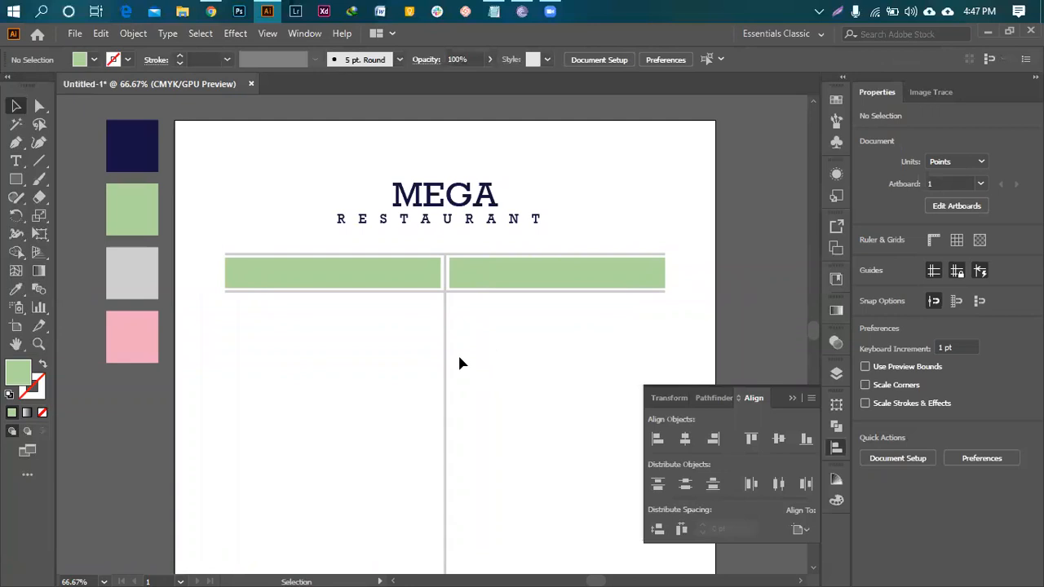
{"action": "scroll", "coordinate": [218, 354], "scroll_direction": "down", "scroll_amount": 1}
{"action": "scroll", "coordinate": [218, 353], "scroll_direction": "left", "scroll_amount": 1}
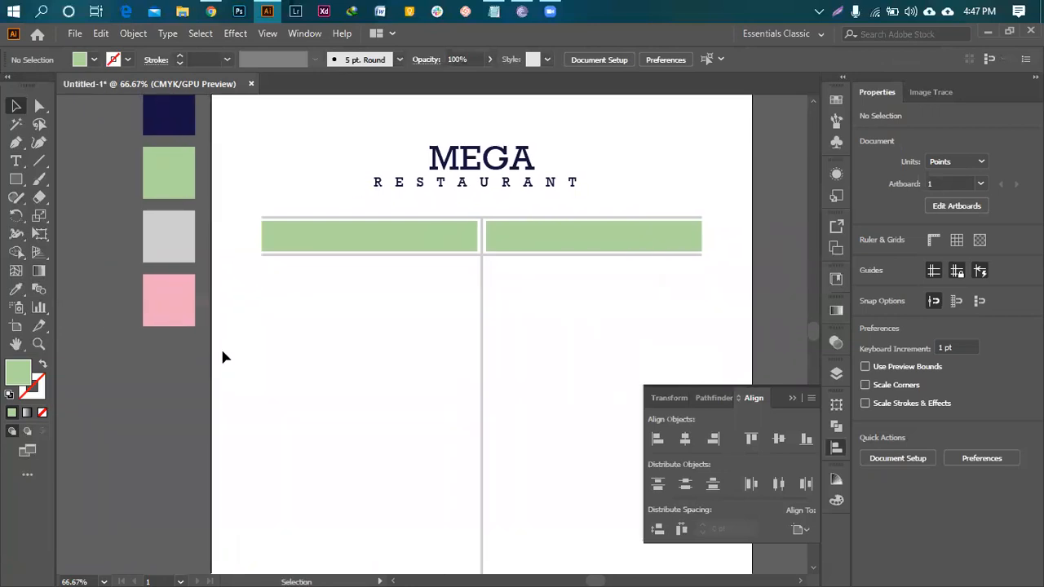
{"action": "left_click", "coordinate": [16, 160]}
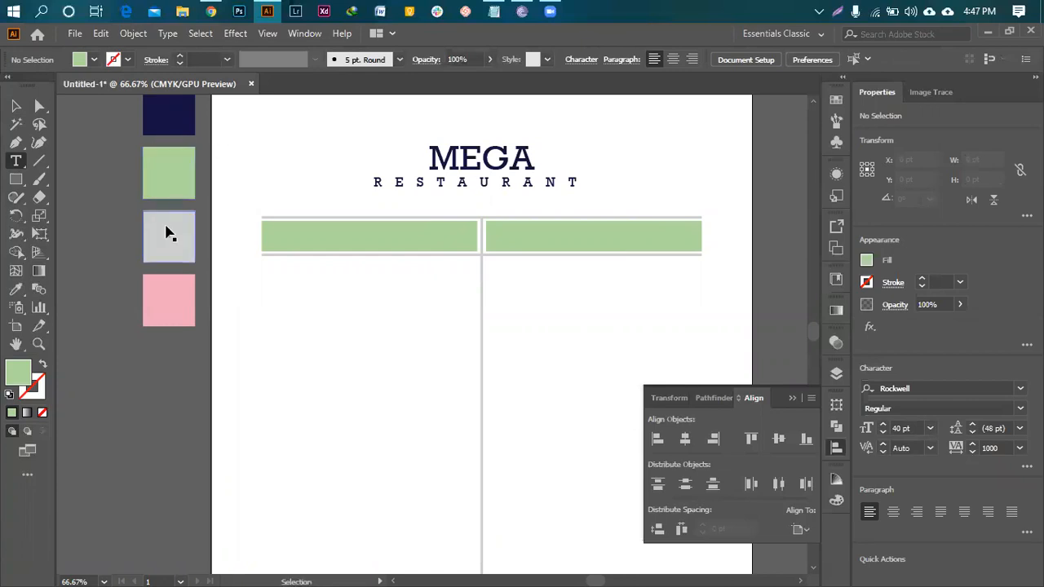
{"action": "scroll", "coordinate": [166, 228], "scroll_direction": "left", "scroll_amount": 1}
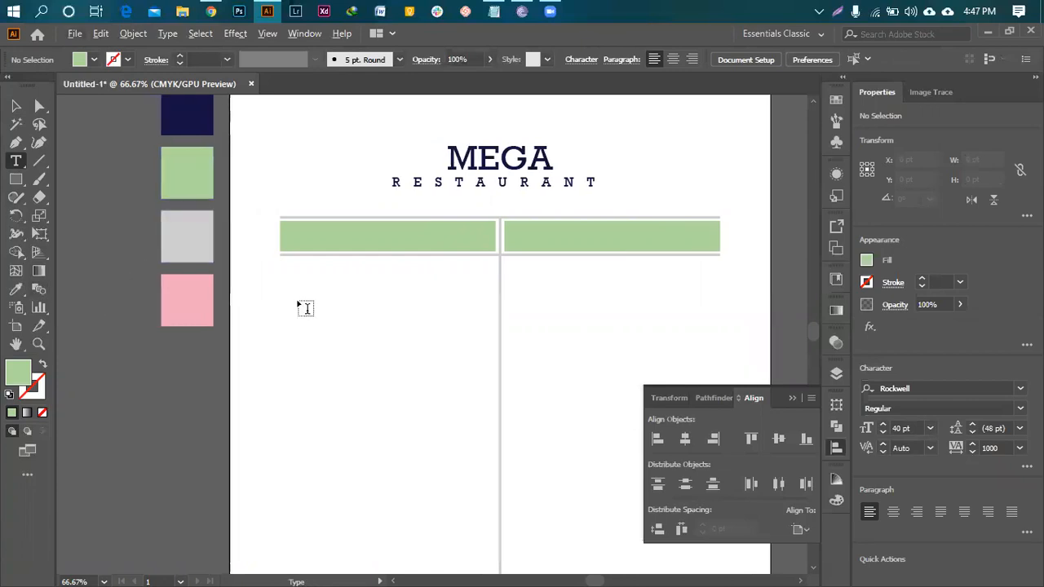
{"action": "scroll", "coordinate": [308, 294], "scroll_direction": "up", "scroll_amount": 1}
{"action": "left_click", "coordinate": [294, 273]}
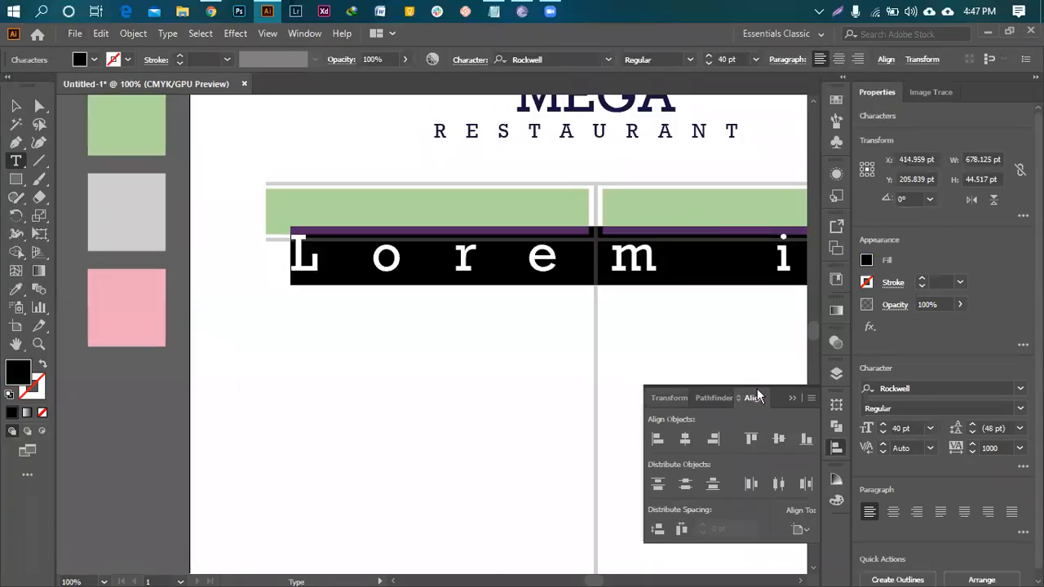
{"action": "left_click", "coordinate": [991, 447]}
{"action": "type", "text": "0"}
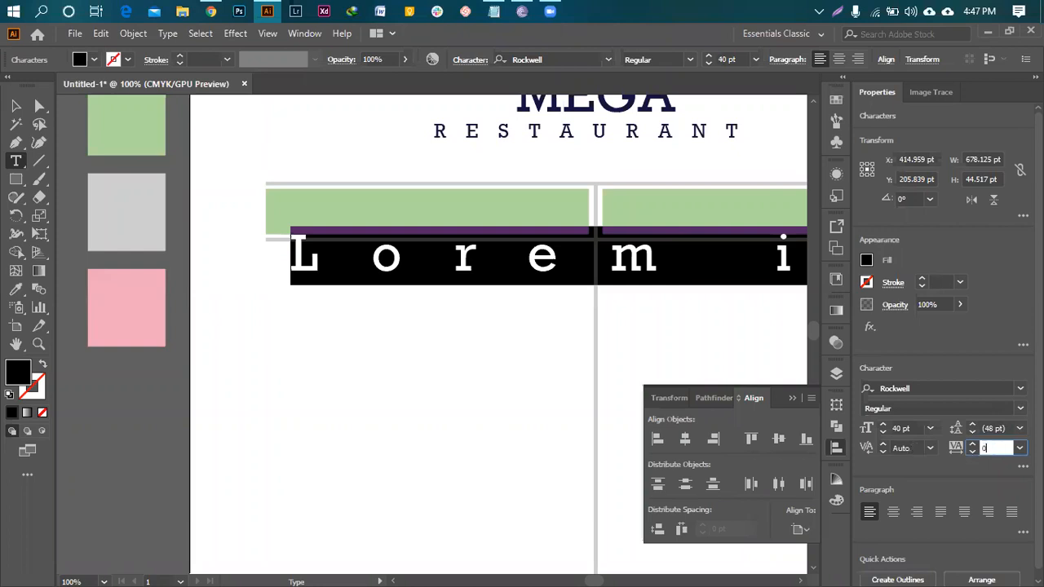
{"action": "key", "text": "Return"}
- Set the placeholder text's font size to 14 pt
{"action": "left_click", "coordinate": [904, 429]}
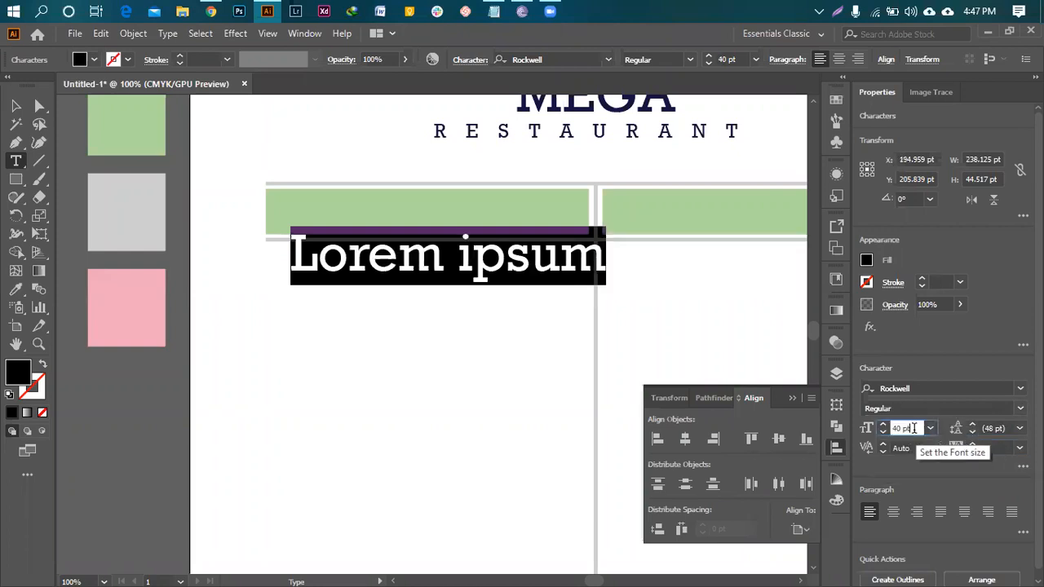
{"action": "type", "text": "34"}
{"action": "key", "text": "Return"}
{"action": "scroll", "coordinate": [914, 429], "scroll_direction": "down", "scroll_amount": 20}
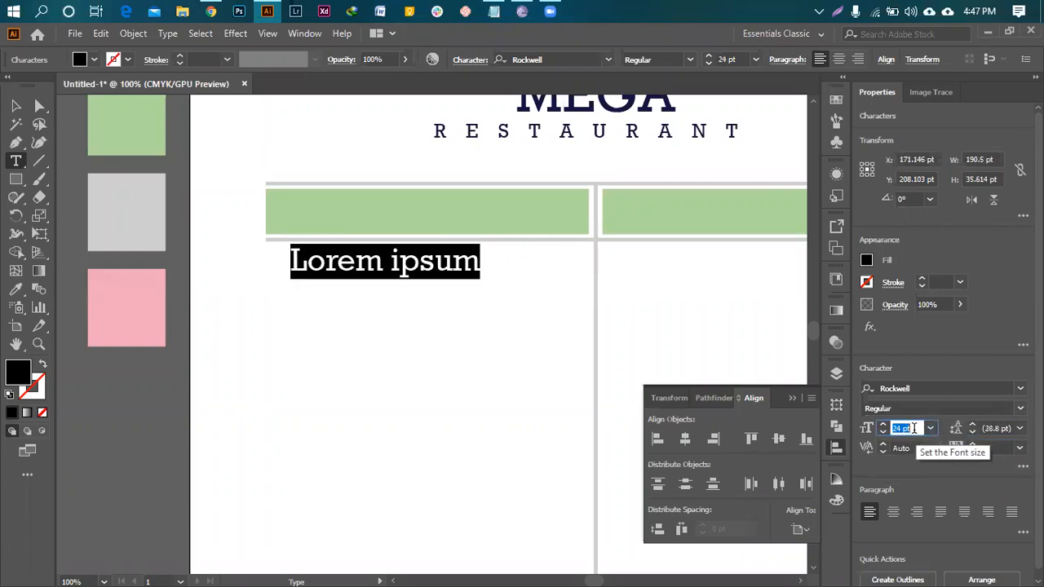
{"action": "scroll", "coordinate": [915, 428], "scroll_direction": "down", "scroll_amount": 1}
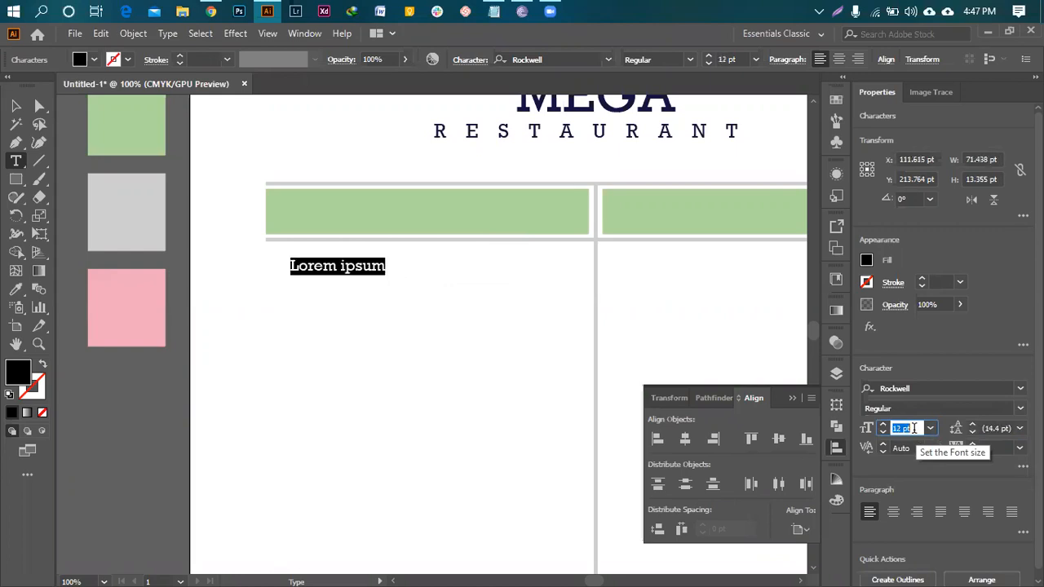
{"action": "scroll", "coordinate": [914, 428], "scroll_direction": "up", "scroll_amount": 1}
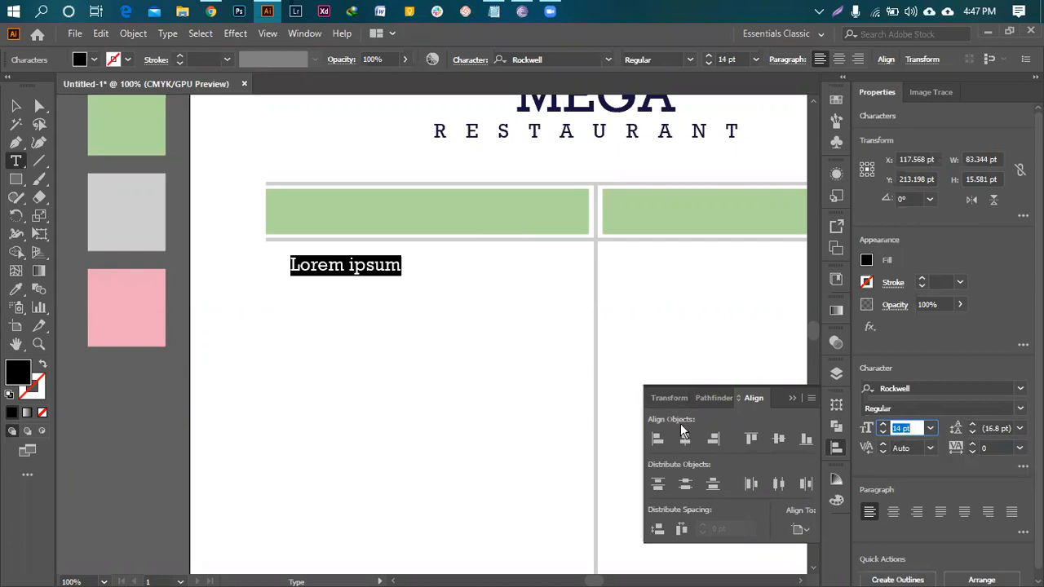
- Replace the placeholder text under the left green band with "Garlic Bread"
{"action": "left_click", "coordinate": [371, 262]}
{"action": "key", "text": "ctrl+a"}
{"action": "type", "text": "Garlic"}
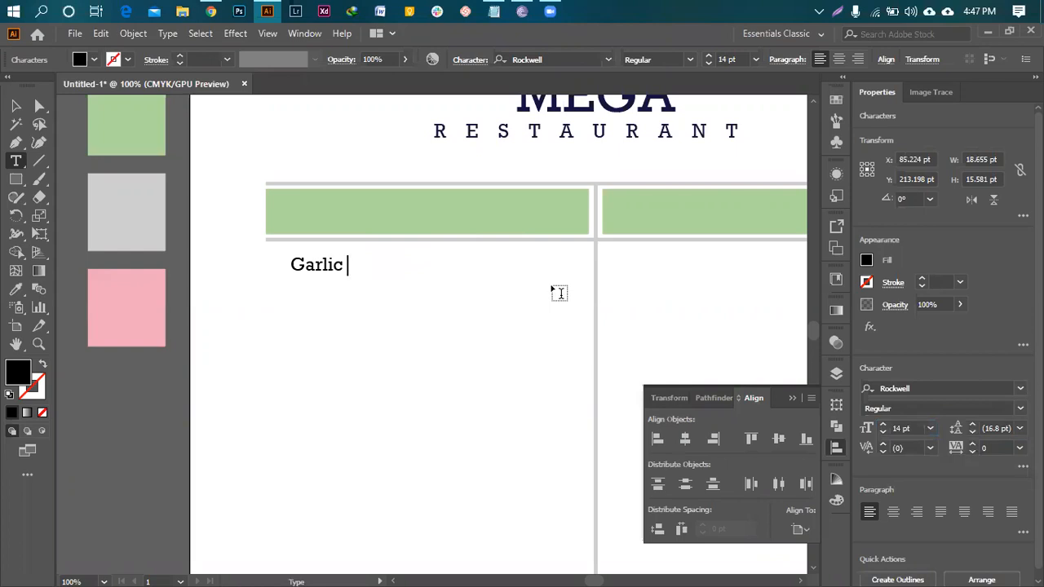
{"action": "type", "text": " Break"}
{"action": "key", "text": "BackSpace"}
{"action": "type", "text": "d"}
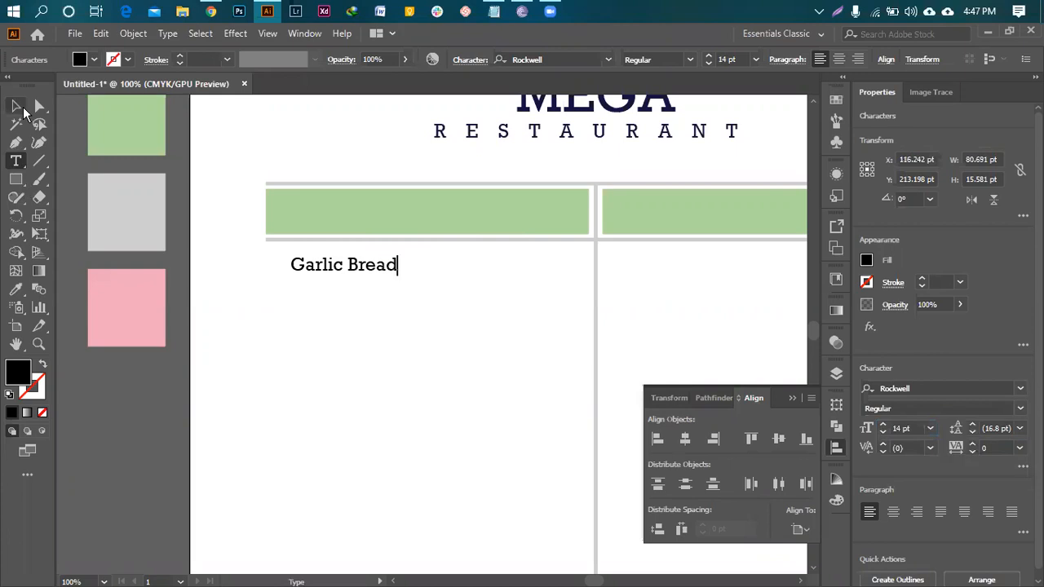
- Align Garlic Bread with the left green band's left edge and recolour it with the navy sampled from the palette swatch
{"action": "left_click", "coordinate": [16, 107]}
{"action": "left_click_drag", "start_coordinate": [351, 269], "coordinate": [331, 271]}
{"action": "left_click", "coordinate": [15, 293]}
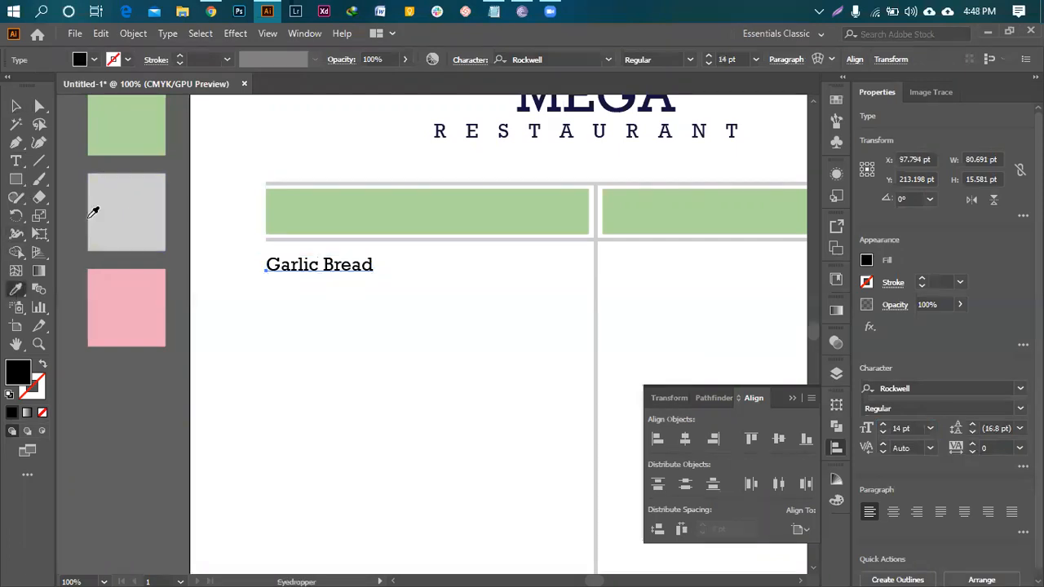
{"action": "scroll", "coordinate": [96, 204], "scroll_direction": "up", "scroll_amount": 4}
{"action": "left_click", "coordinate": [127, 167]}
{"action": "left_click", "coordinate": [8, 78]}
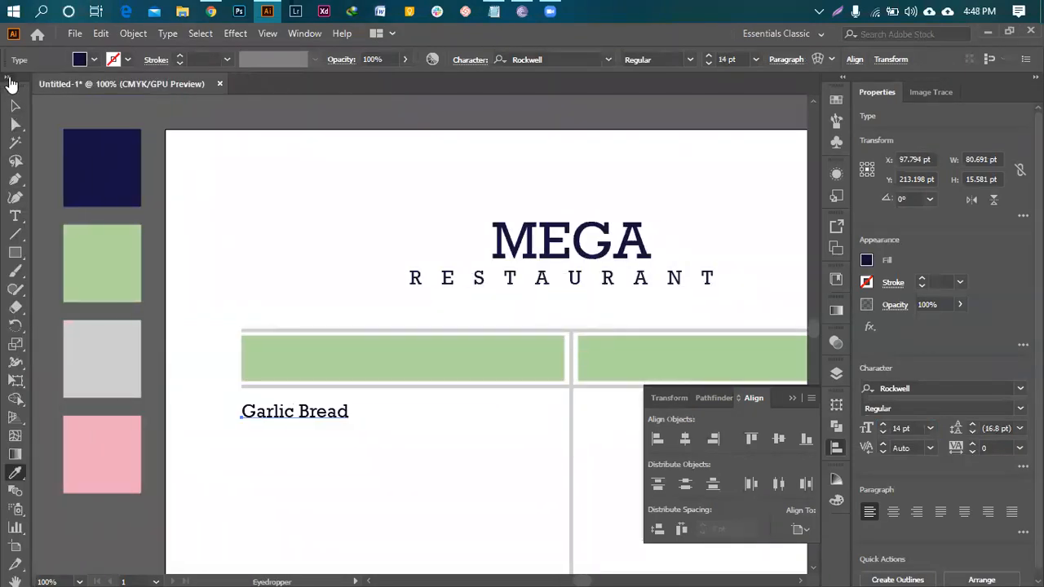
{"action": "left_click", "coordinate": [8, 78]}
{"action": "left_click", "coordinate": [16, 106]}
- Duplicate the Garlic Bread text straight across within the left column and change the copy to "$30.00"
{"action": "scroll", "coordinate": [357, 424], "scroll_direction": "down", "scroll_amount": 3}
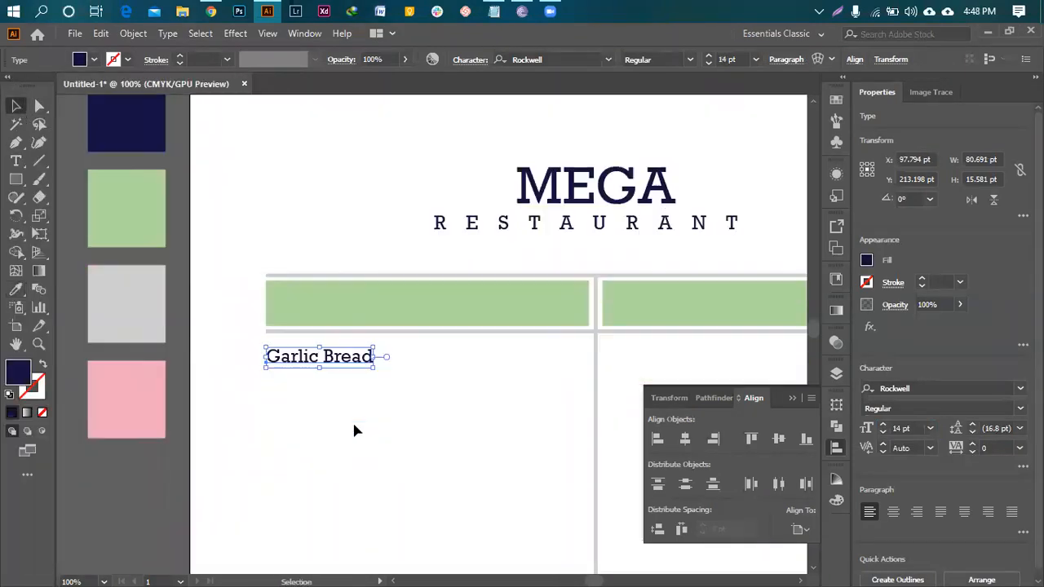
{"action": "scroll", "coordinate": [365, 361], "scroll_direction": "down", "scroll_amount": 1}
{"action": "scroll", "coordinate": [366, 361], "scroll_direction": "right", "scroll_amount": 2}
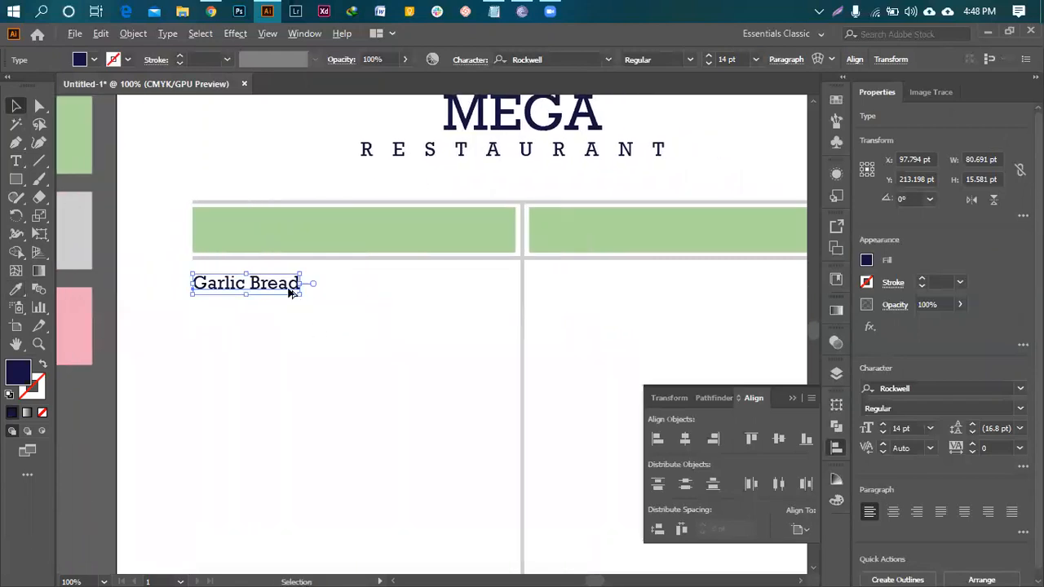
{"action": "left_click_drag", "start_coordinate": [290, 292], "coordinate": [469, 297]}
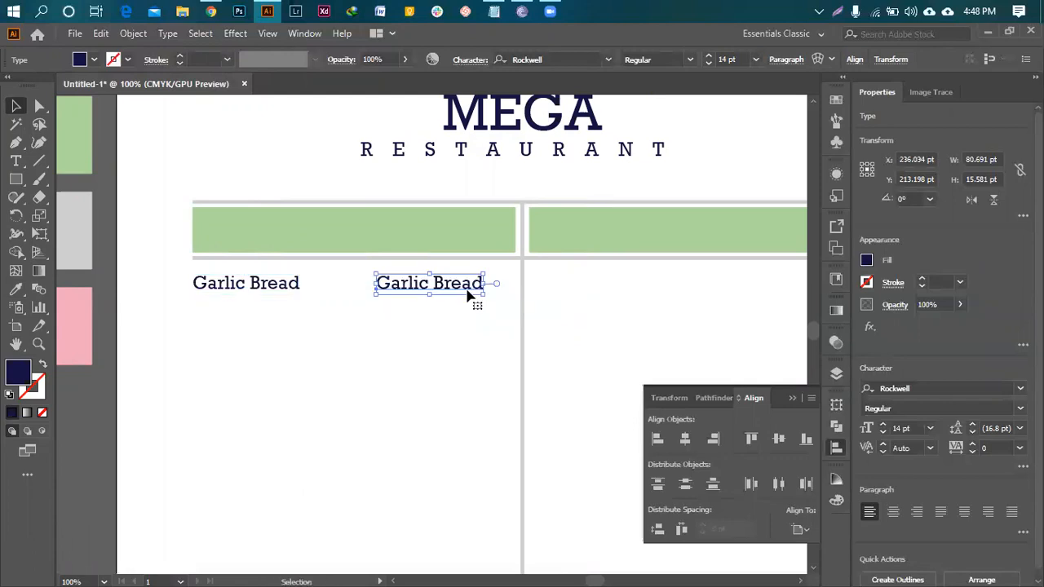
{"action": "double_click", "coordinate": [457, 283]}
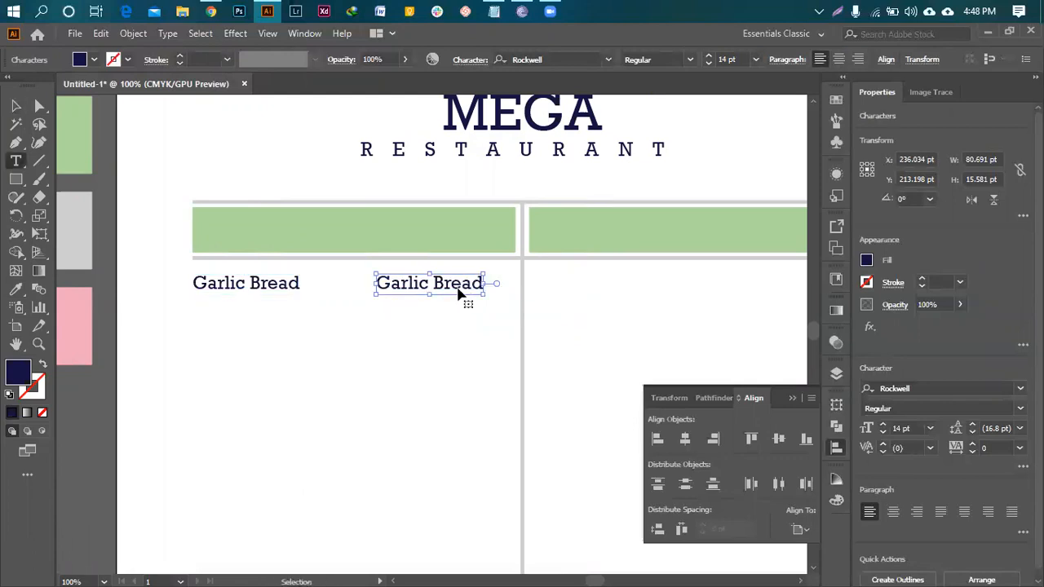
{"action": "key", "text": "ctrl+a"}
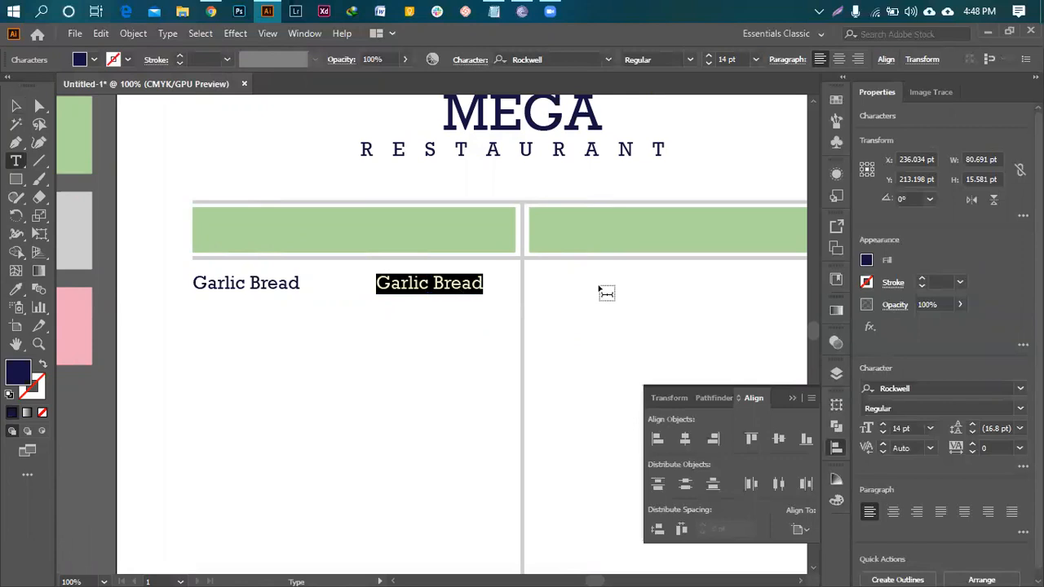
{"action": "type", "text": "$"}
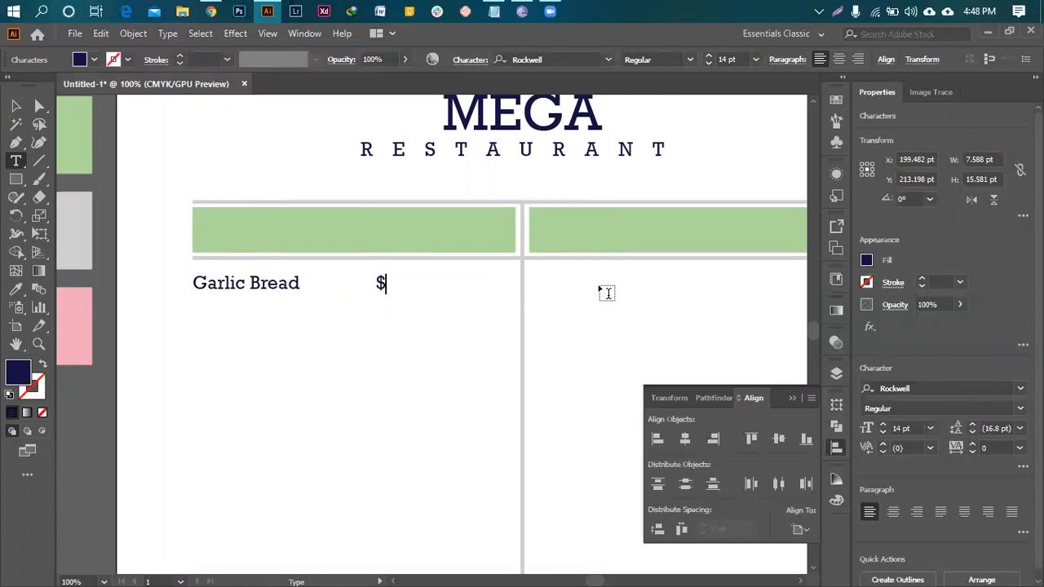
{"action": "type", "text": "30.00"}
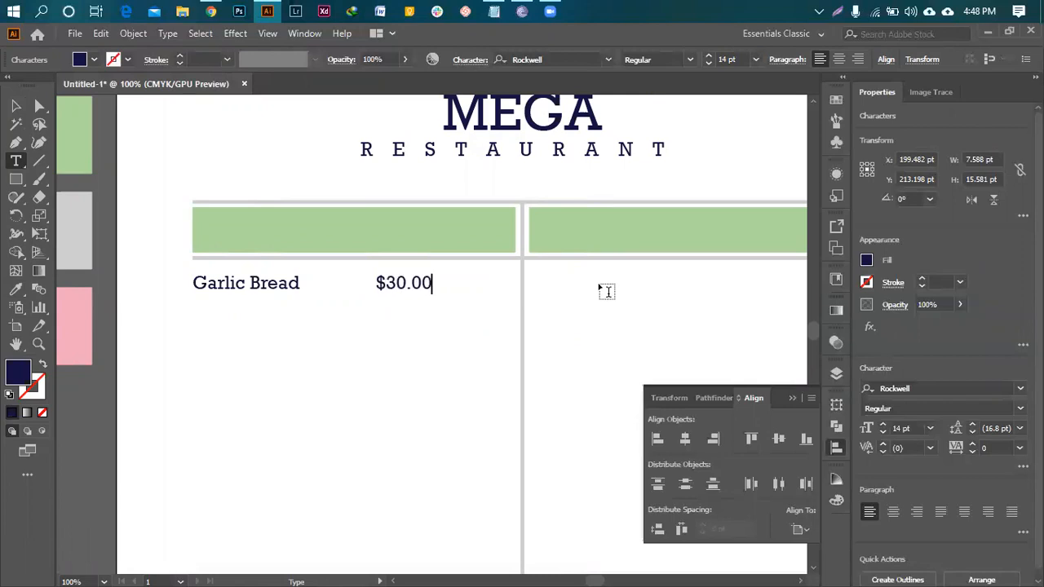
- Move the $30.00 price straight across to just short of the centre divider and deselect it
{"action": "left_click", "coordinate": [15, 106]}
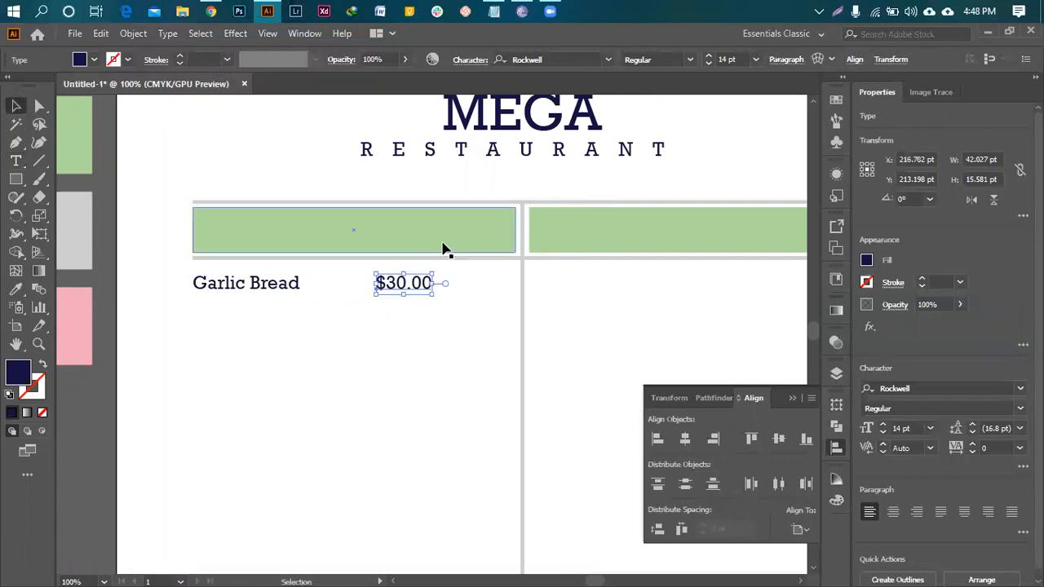
{"action": "left_click_drag", "start_coordinate": [414, 290], "coordinate": [485, 292]}
{"action": "key", "text": "ctrl+minus"}
{"action": "scroll", "coordinate": [457, 323], "scroll_direction": "down", "scroll_amount": 1}
{"action": "scroll", "coordinate": [443, 324], "scroll_direction": "down", "scroll_amount": 1}
{"action": "key", "text": "ctrl+shift+a"}
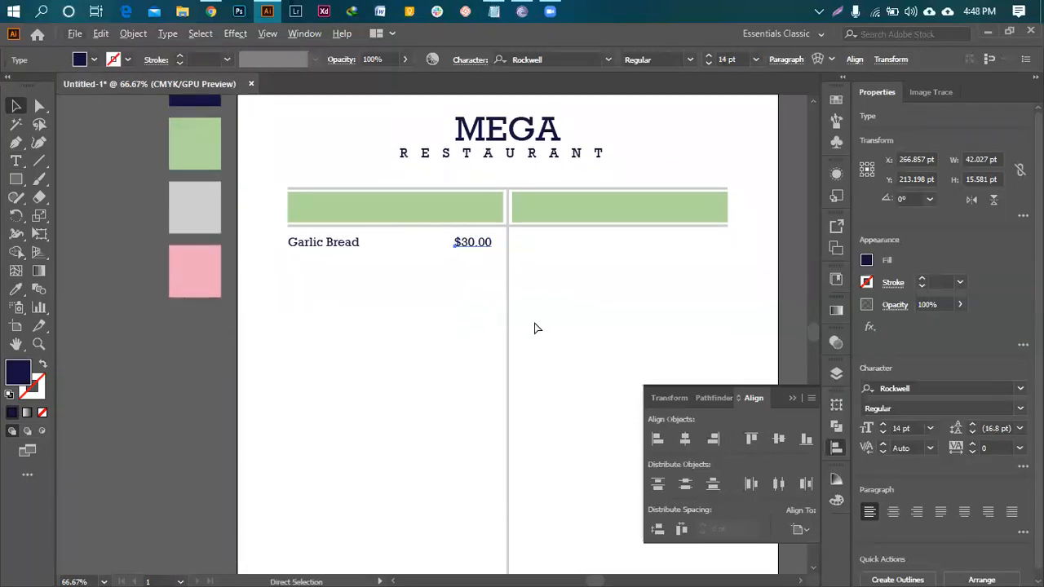
{"action": "key", "text": "ctrl+0"}
{"action": "left_click", "coordinate": [526, 310]}
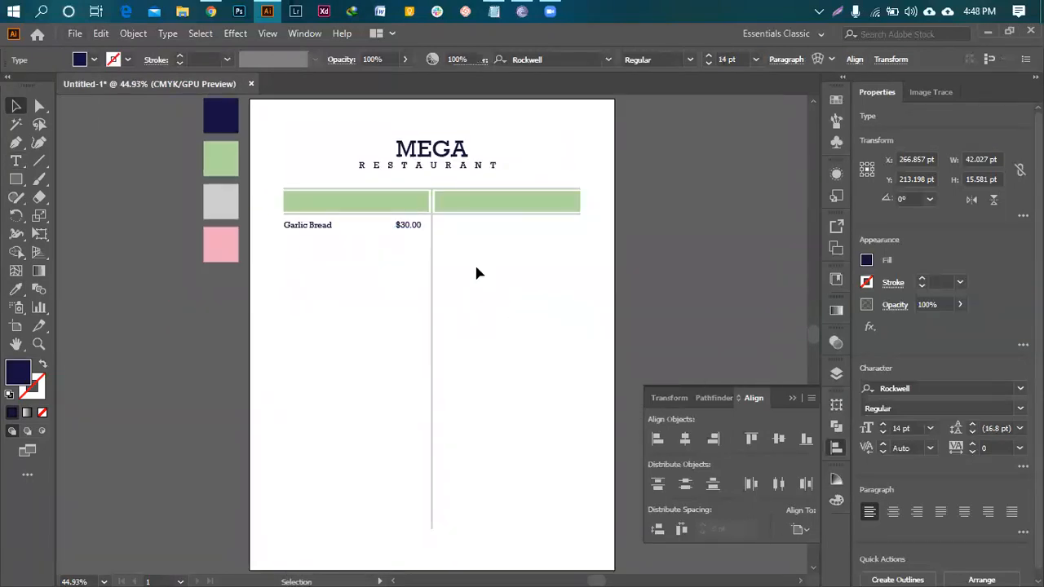
- Set the Type tool's font size to 8 pt for new text
{"action": "scroll", "coordinate": [476, 273], "scroll_direction": "up", "scroll_amount": 1}
{"action": "scroll", "coordinate": [457, 261], "scroll_direction": "up", "scroll_amount": 2}
{"action": "scroll", "coordinate": [404, 286], "scroll_direction": "down", "scroll_amount": 1}
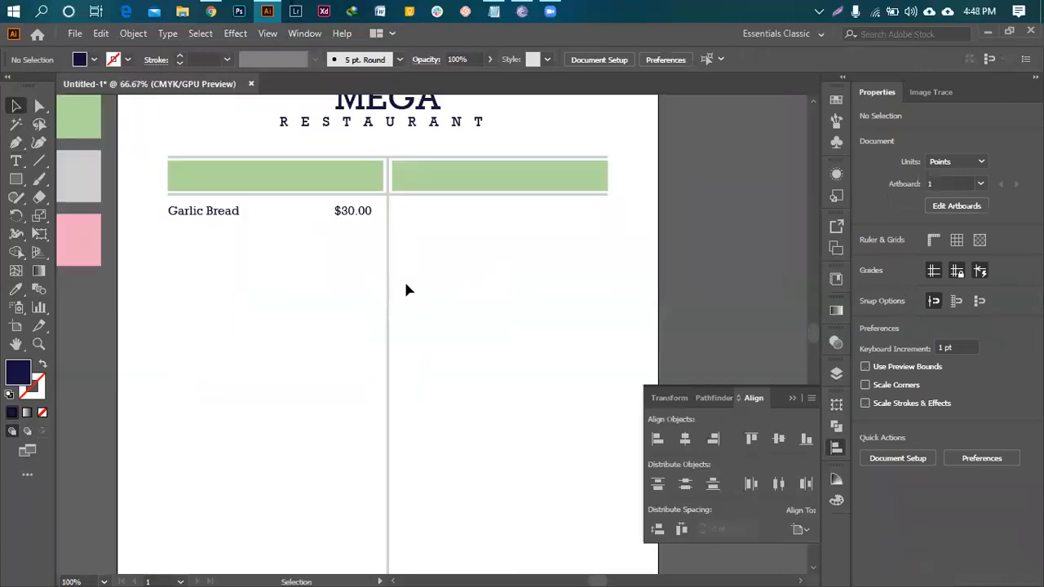
{"action": "scroll", "coordinate": [209, 256], "scroll_direction": "left", "scroll_amount": 2}
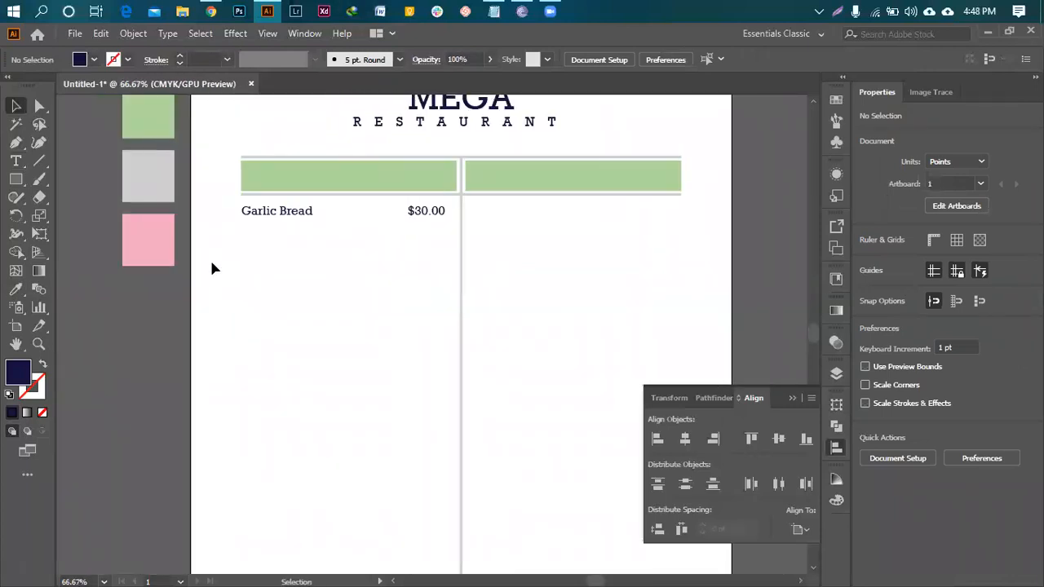
{"action": "left_click", "coordinate": [15, 160]}
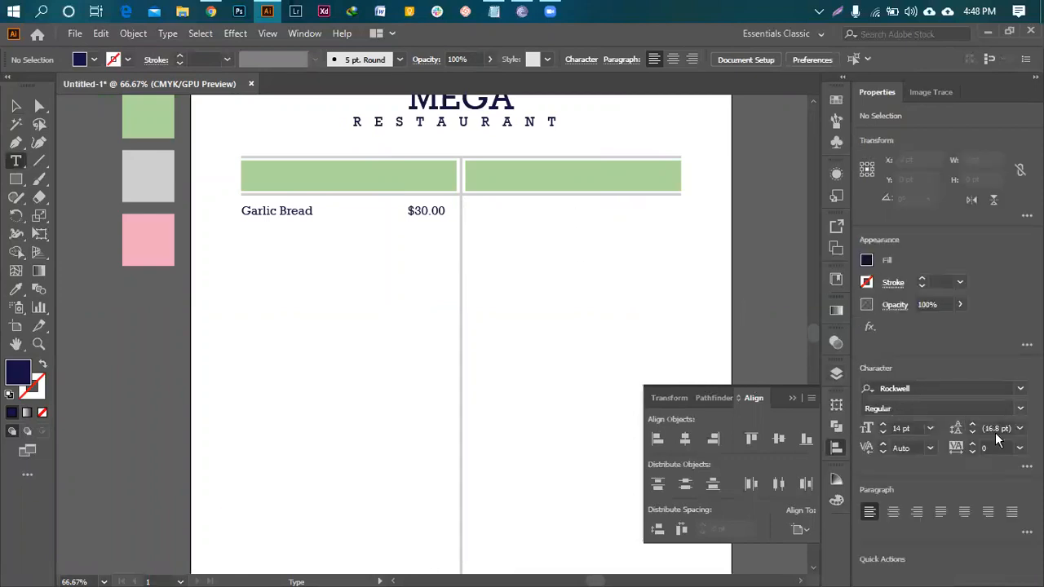
{"action": "left_click", "coordinate": [901, 428]}
{"action": "type", "text": "12"}
{"action": "key", "text": "Return"}
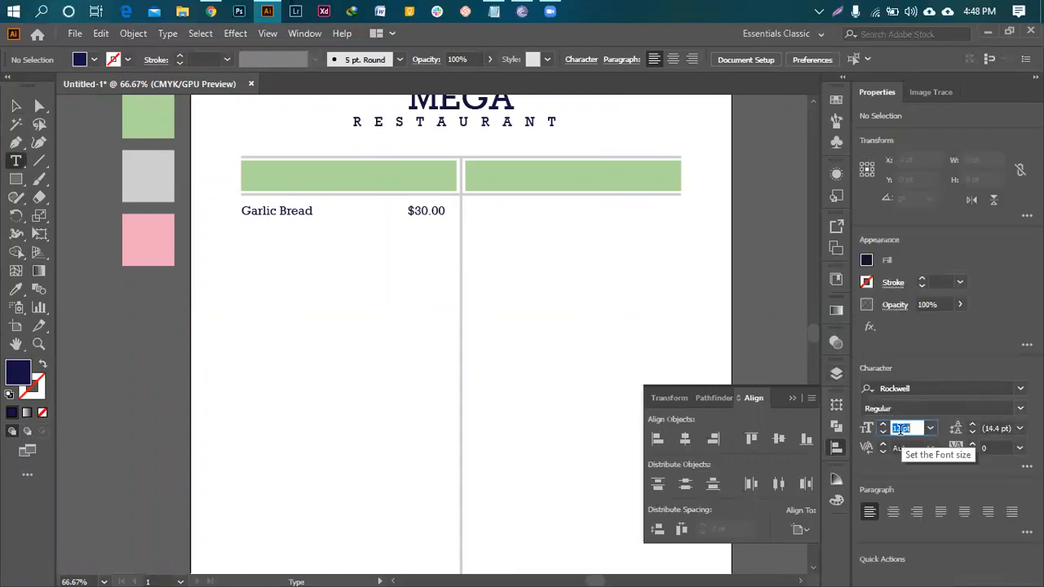
{"action": "type", "text": "3"}
{"action": "key", "text": "Return"}
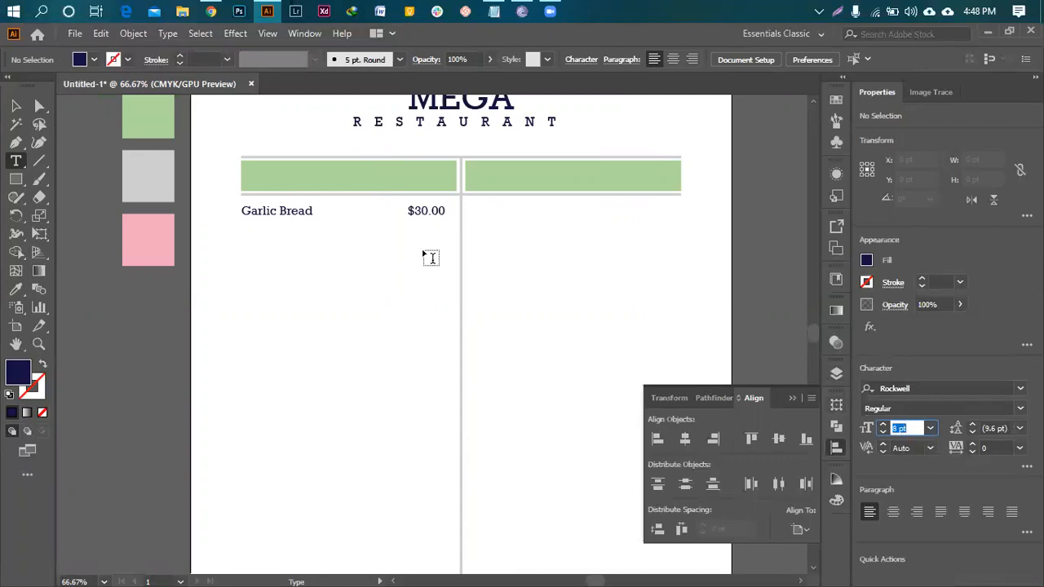
- Draw a placeholder paragraph about 231 pt wide below the Garlic Bread line and shorten its frame to three lines, about 29 pt high
{"action": "left_click_drag", "start_coordinate": [242, 223], "coordinate": [455, 269]}
{"action": "key", "text": "Escape"}
{"action": "key", "text": "ctrl+a"}
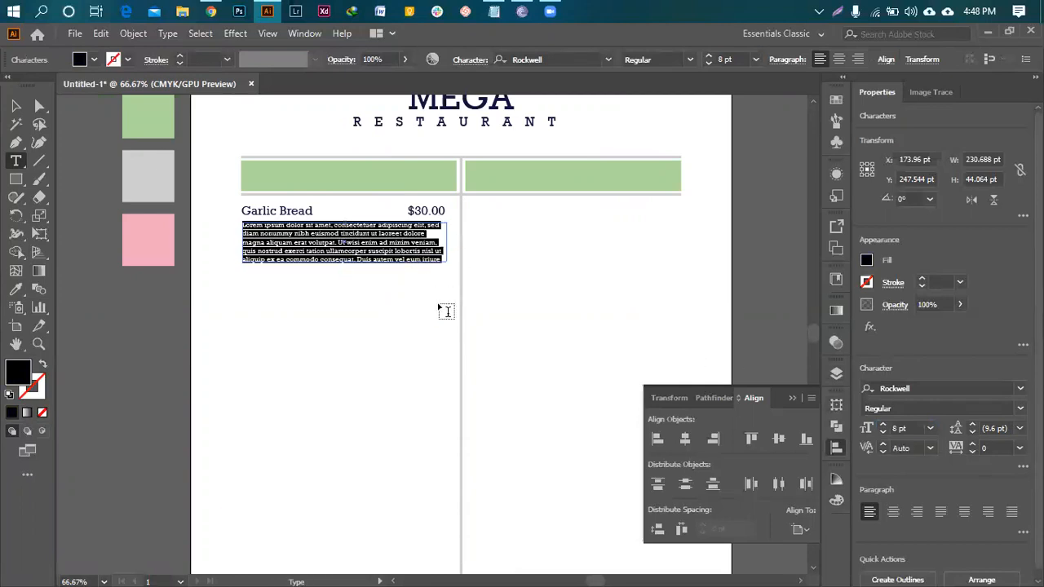
{"action": "left_click_drag", "start_coordinate": [348, 261], "coordinate": [352, 250]}
{"action": "left_click", "coordinate": [384, 255], "text": "ctrl"}
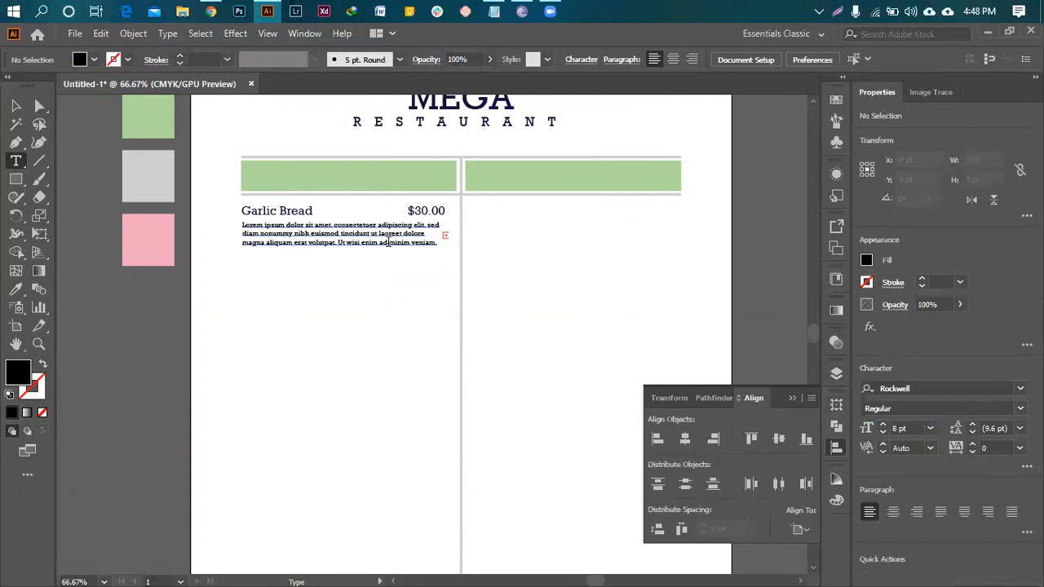
- Recolour the whole description paragraph with the light grey sampled from the palette swatch and deselect it
{"action": "left_click", "coordinate": [388, 243]}
{"action": "key", "text": "ctrl+a"}
{"action": "left_click", "coordinate": [17, 292]}
{"action": "left_click", "coordinate": [145, 176]}
{"action": "left_click", "coordinate": [15, 106]}
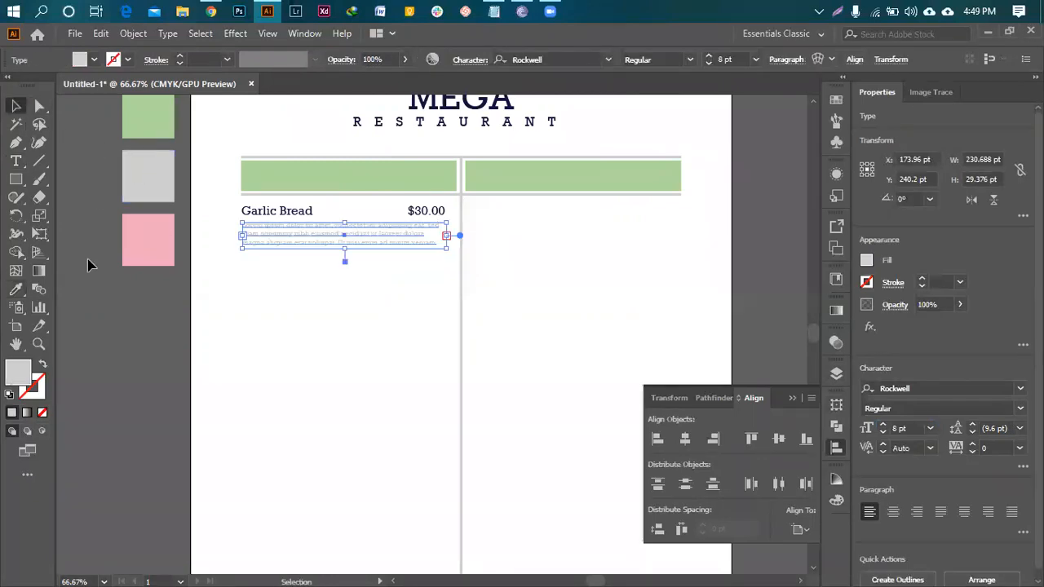
{"action": "left_click", "coordinate": [89, 265]}
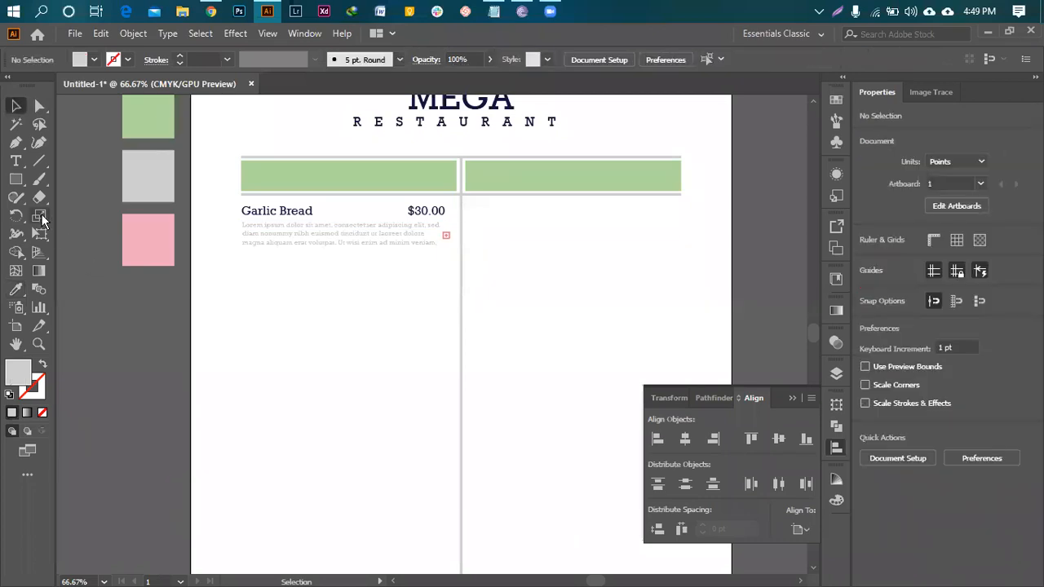
- Recolour the description paragraph with the darker grey 93938f and deselect it
{"action": "left_click", "coordinate": [309, 239]}
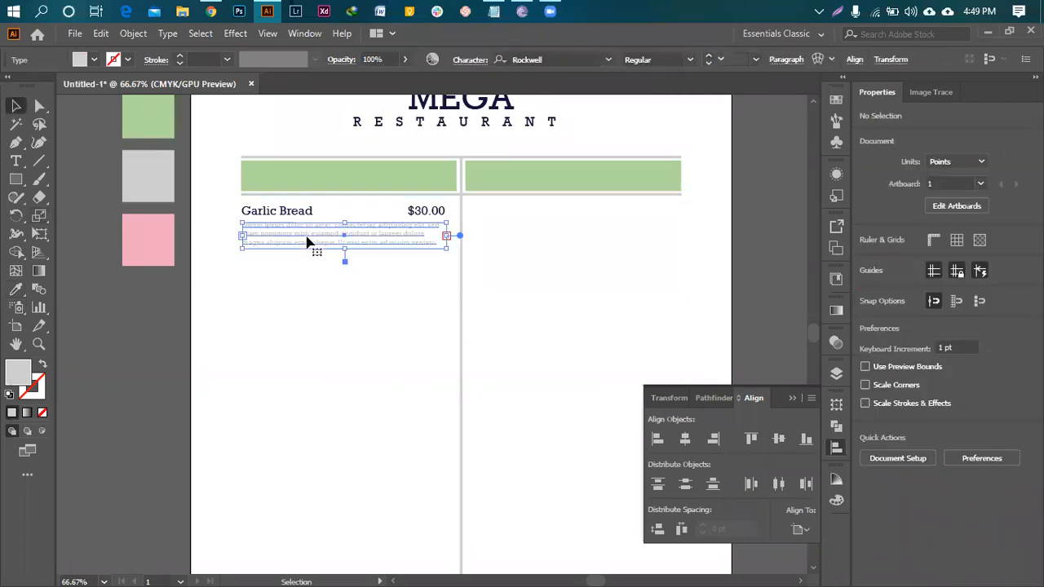
{"action": "double_click", "coordinate": [17, 372]}
{"action": "left_click", "coordinate": [602, 273]}
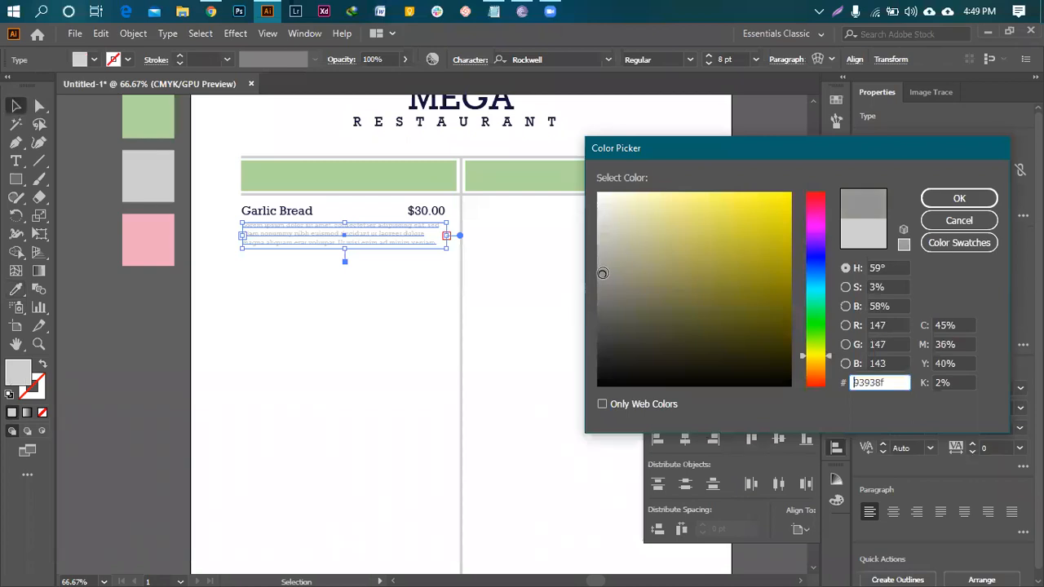
{"action": "left_click", "coordinate": [959, 198]}
{"action": "left_click", "coordinate": [363, 338]}
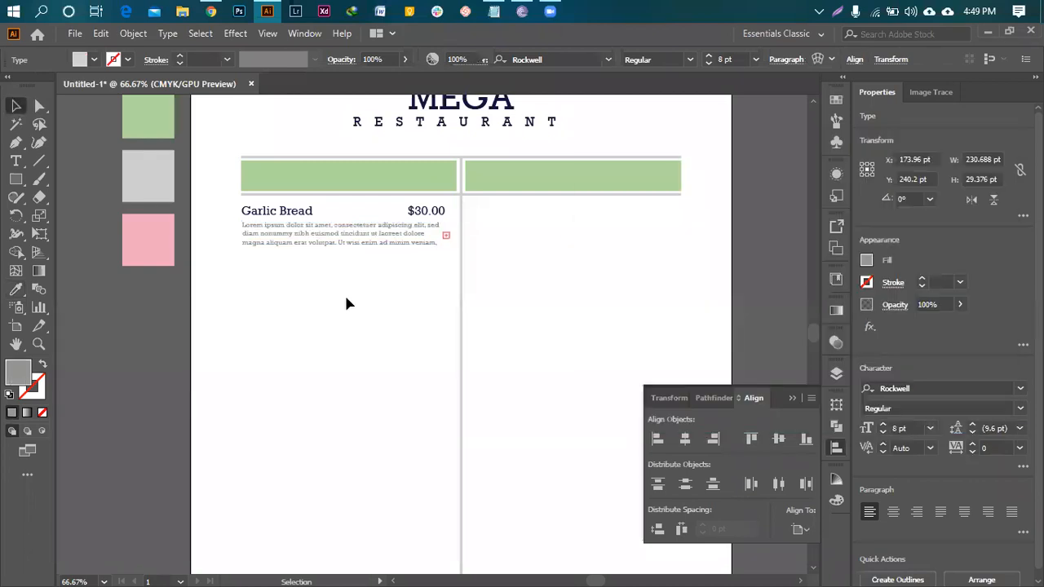
- Try the Bold font style on the Garlic Bread item name, then undo it
{"action": "scroll", "coordinate": [345, 293], "scroll_direction": "up", "scroll_amount": 1}
{"action": "left_click", "coordinate": [309, 254]}
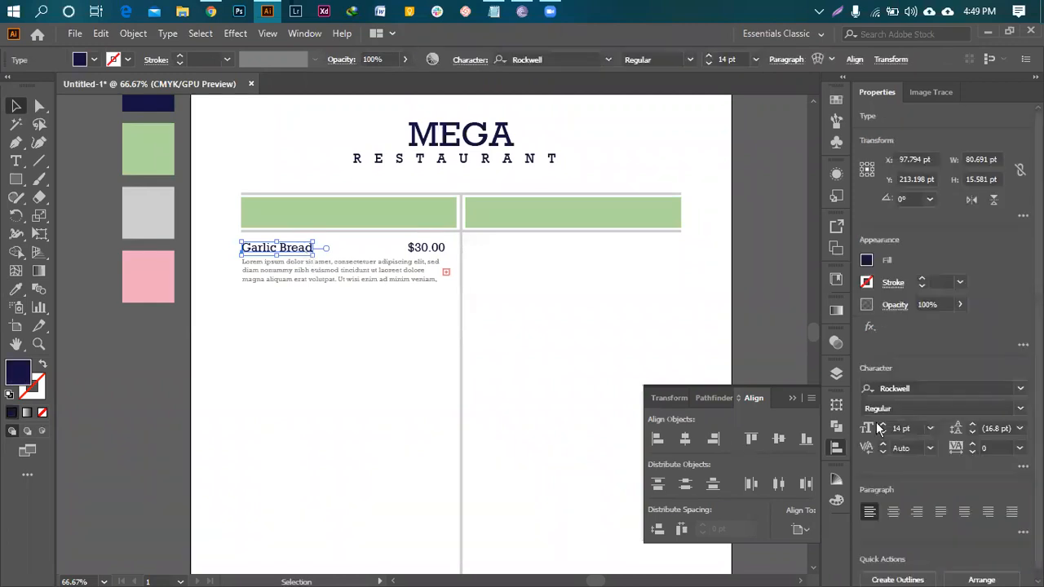
{"action": "left_click", "coordinate": [928, 410]}
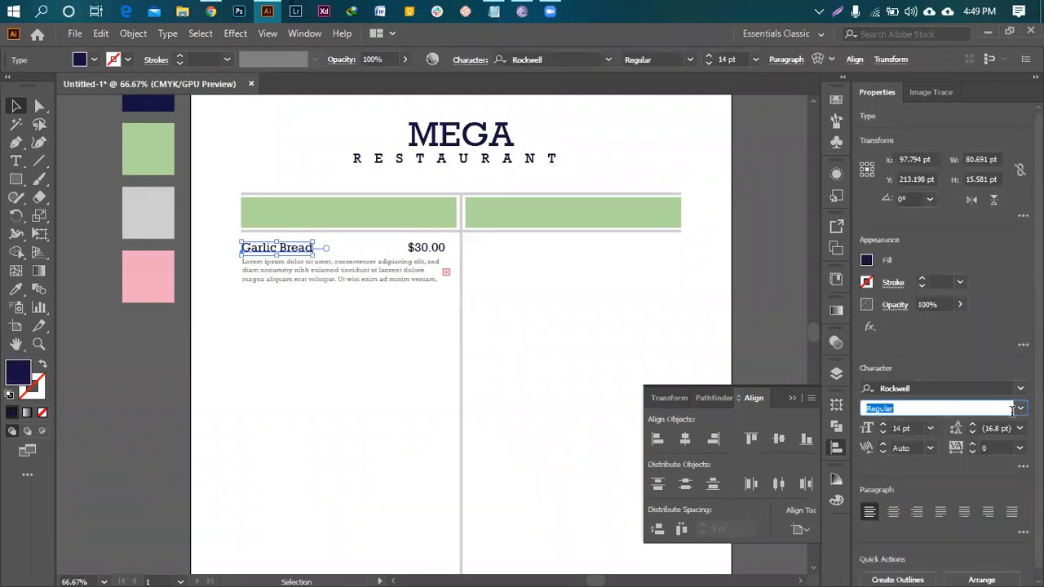
{"action": "left_click", "coordinate": [1020, 409]}
{"action": "left_click", "coordinate": [890, 453]}
{"action": "left_click", "coordinate": [595, 413]}
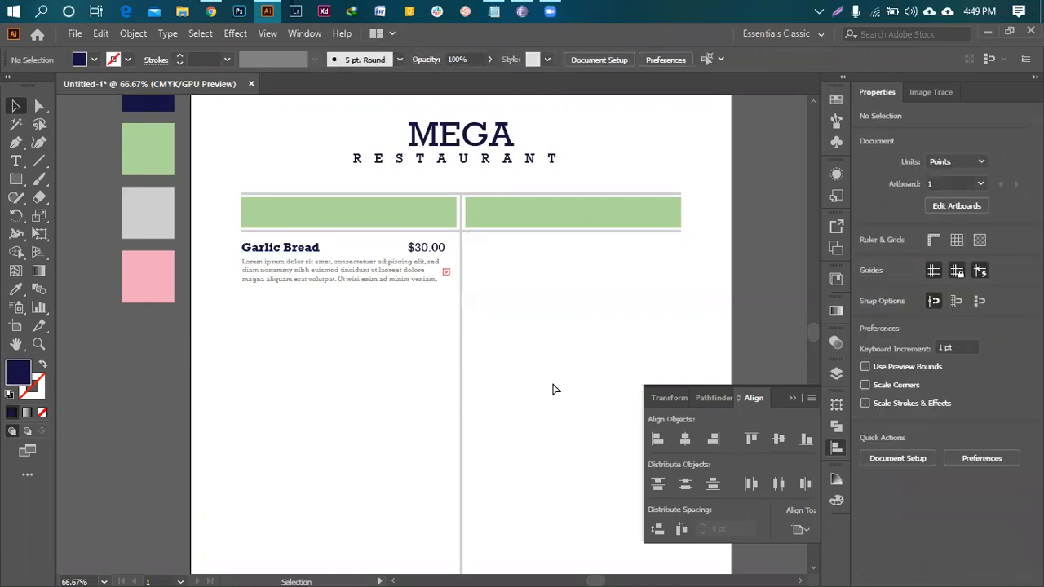
{"action": "key", "text": "ctrl+z"}
- Try the Bold font style on the MEGA title and centre it horizontally with the RESTAURANT line
{"action": "left_click", "coordinate": [465, 139]}
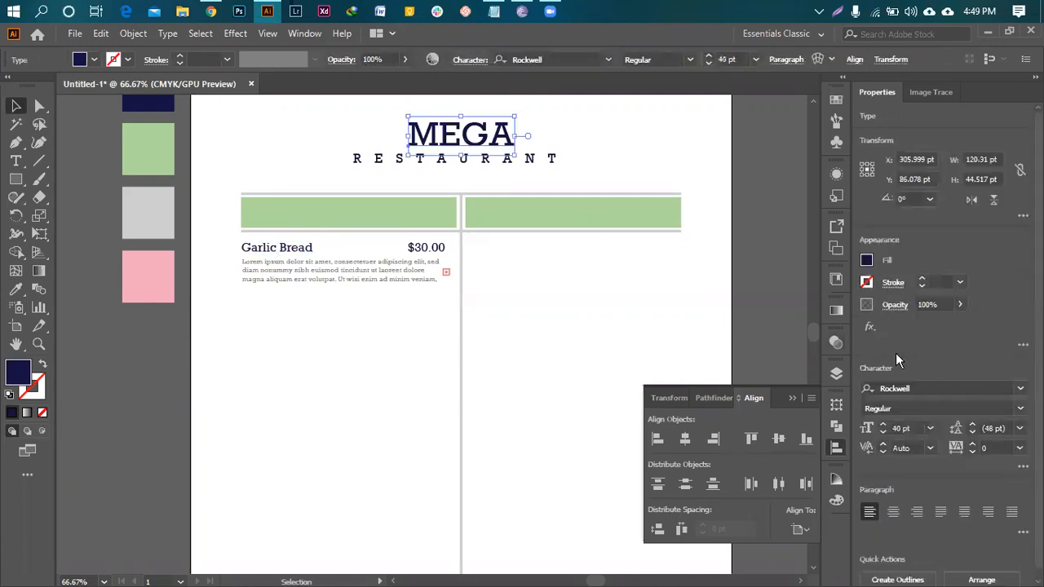
{"action": "left_click", "coordinate": [1020, 412]}
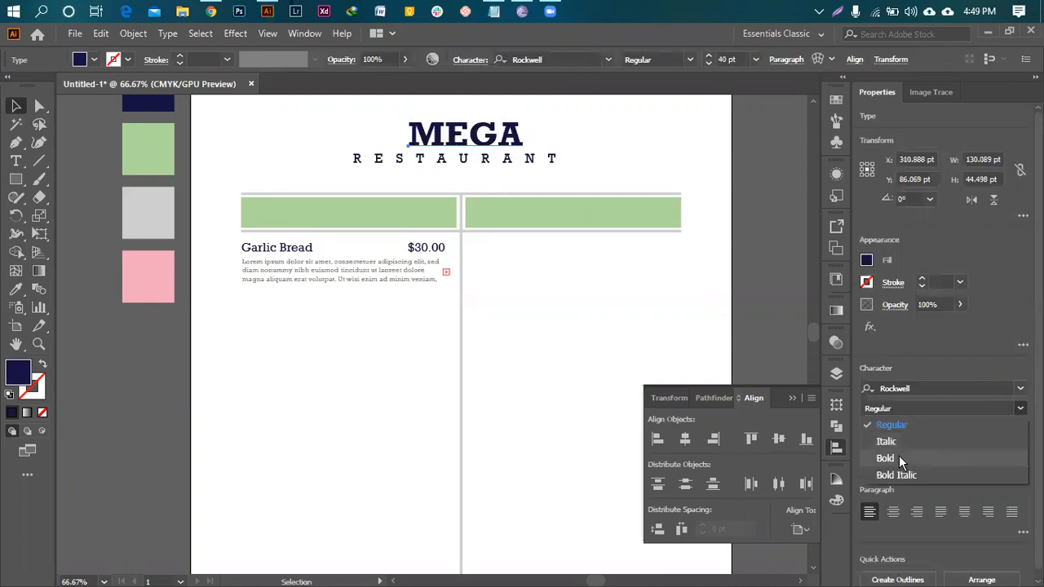
{"action": "left_click", "coordinate": [898, 455]}
{"action": "left_click", "coordinate": [604, 112]}
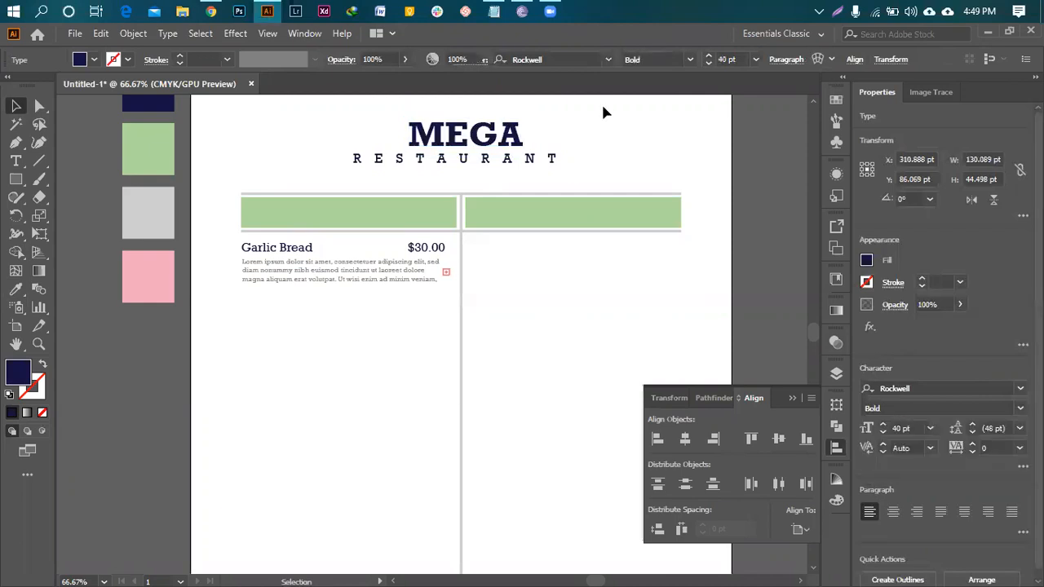
{"action": "left_click", "coordinate": [469, 163]}
{"action": "left_click", "coordinate": [686, 439]}
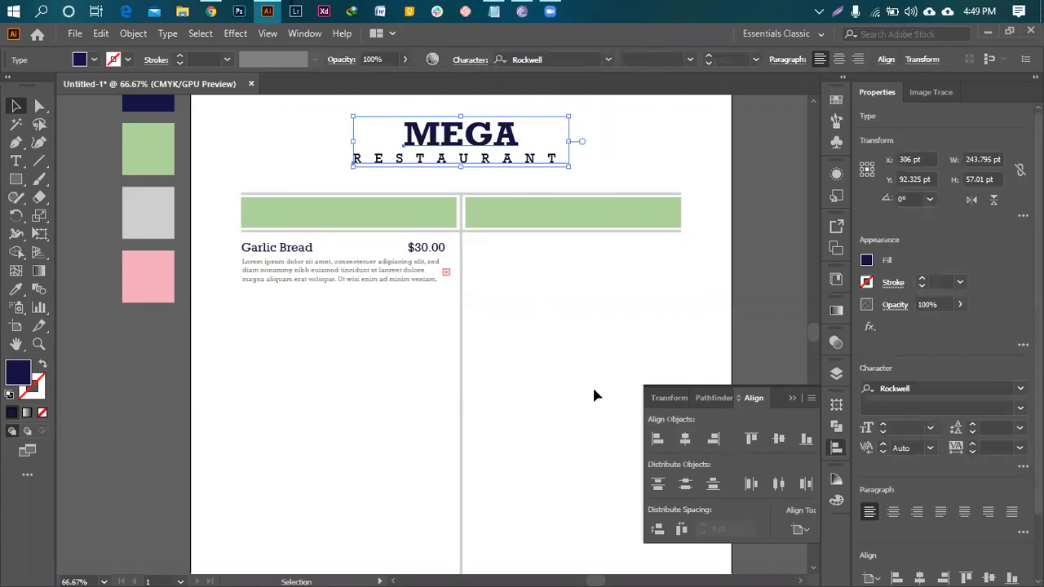
{"action": "left_click", "coordinate": [571, 381]}
{"action": "scroll", "coordinate": [532, 223], "scroll_direction": "down", "scroll_amount": 2}
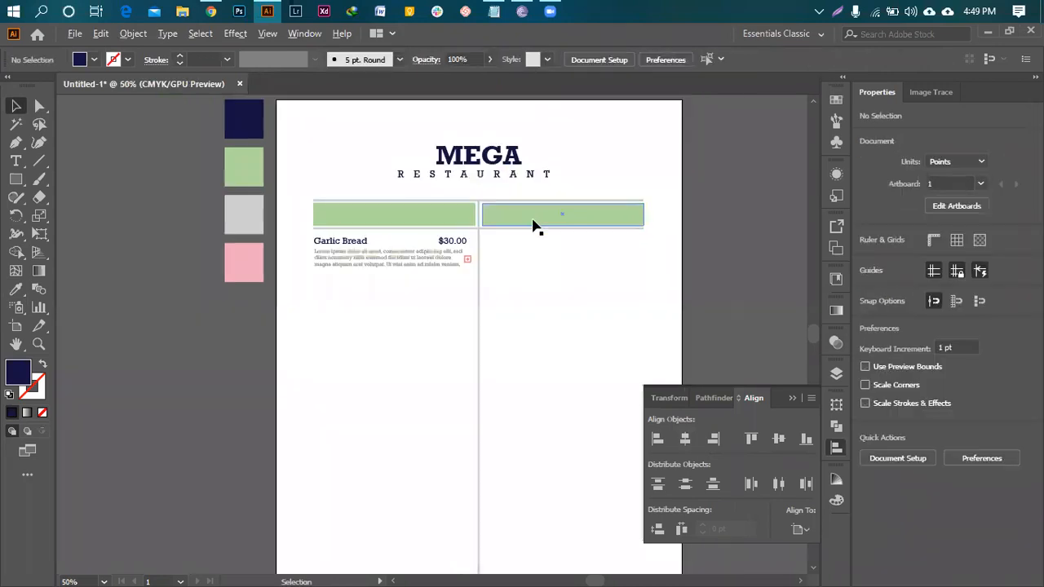
{"action": "scroll", "coordinate": [532, 223], "scroll_direction": "down", "scroll_amount": 1}
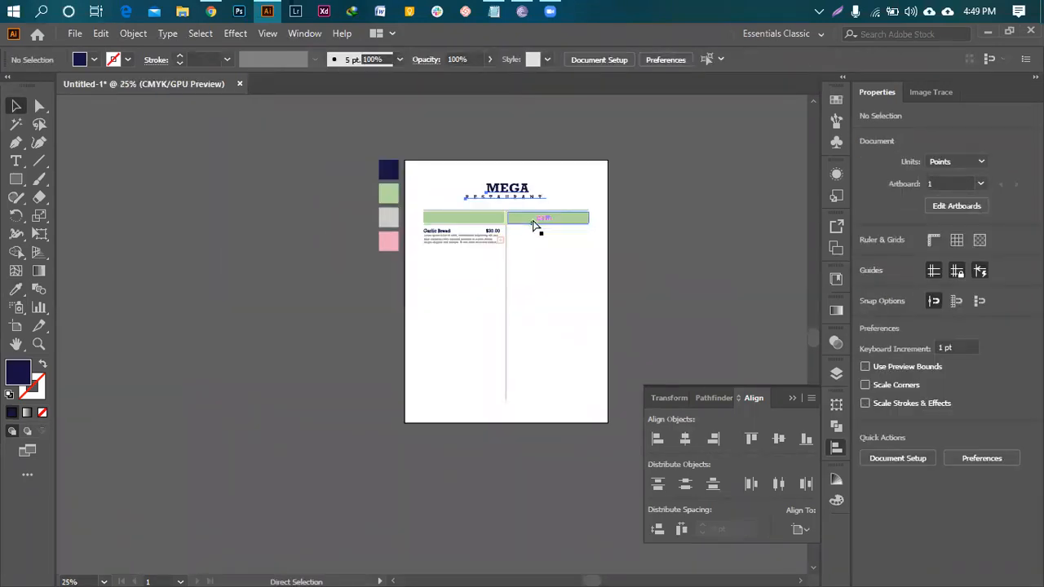
{"action": "scroll", "coordinate": [559, 238], "scroll_direction": "up", "scroll_amount": 1}
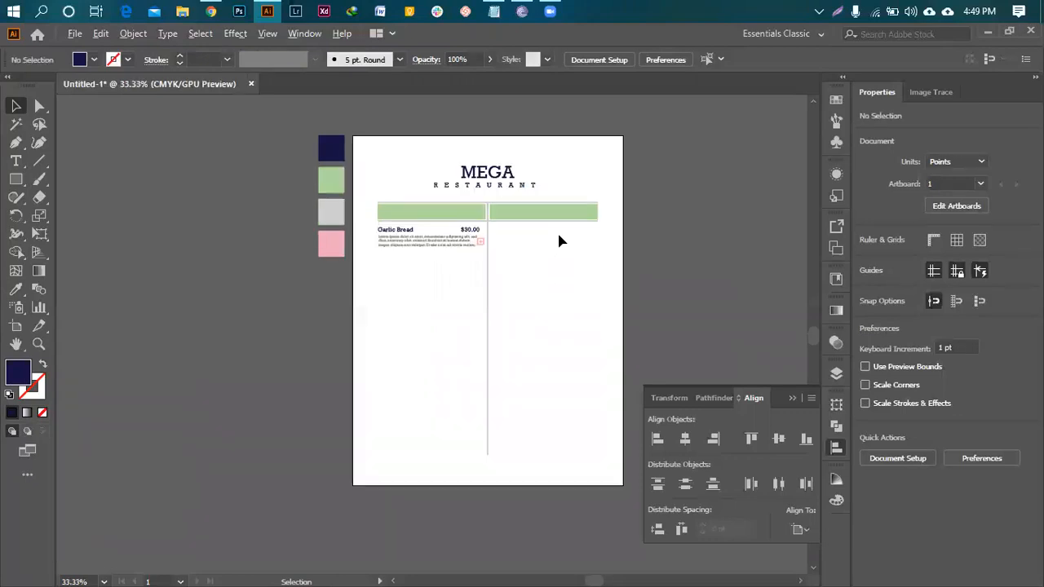
{"action": "scroll", "coordinate": [559, 241], "scroll_direction": "up", "scroll_amount": 1}
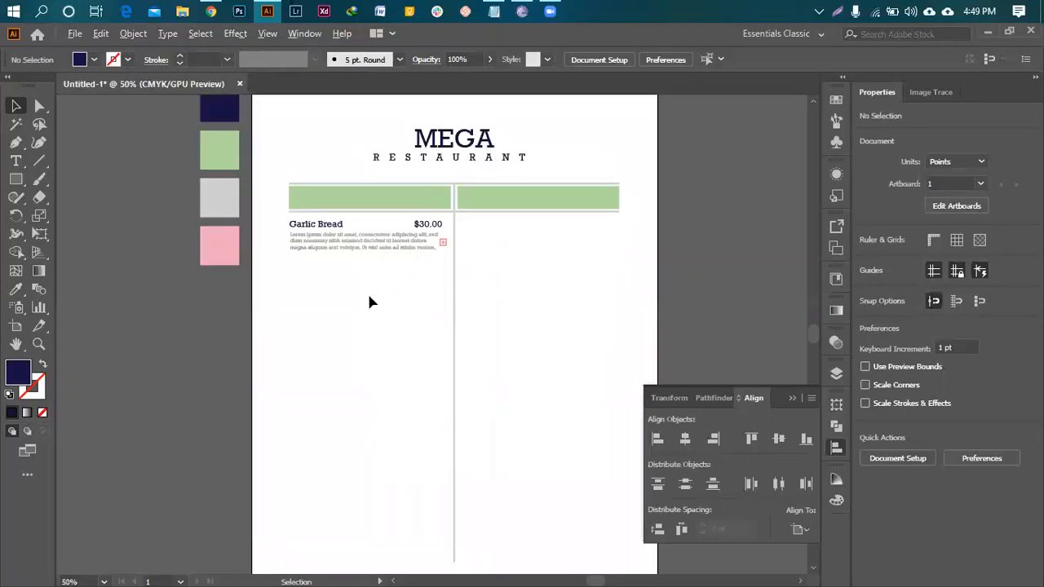
- Narrow the description frame to about 213 pt and shift the $30.00 price left to end near the paragraph's right edge
{"action": "scroll", "coordinate": [368, 301], "scroll_direction": "up", "scroll_amount": 1}
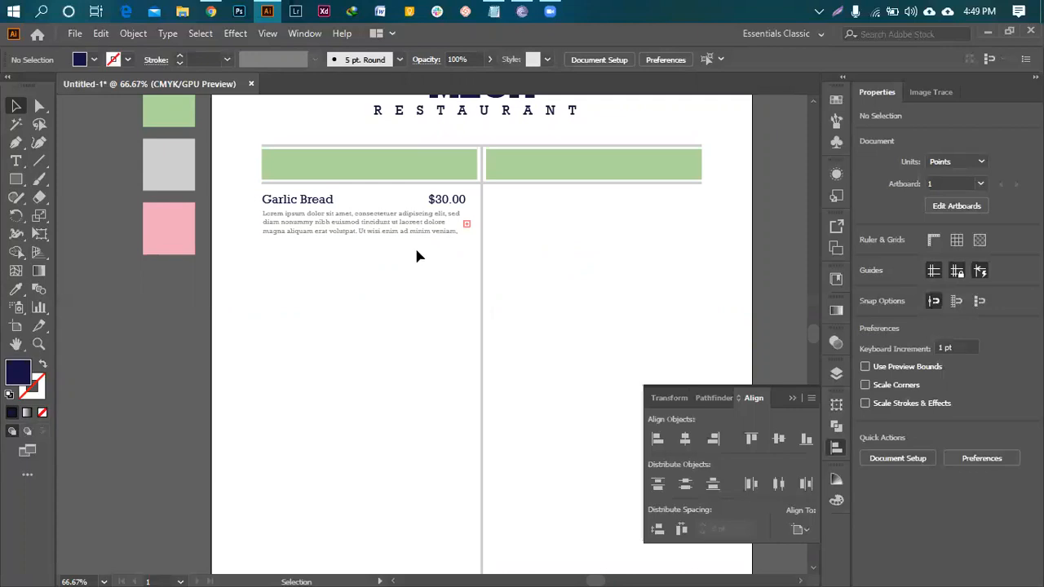
{"action": "left_click", "coordinate": [441, 221]}
{"action": "left_click_drag", "start_coordinate": [467, 225], "coordinate": [451, 224]}
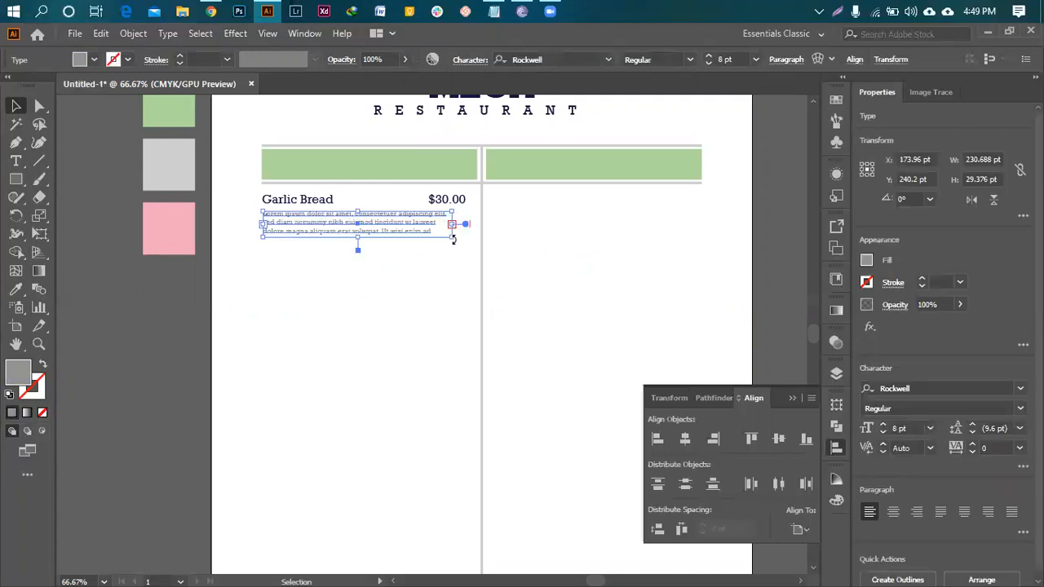
{"action": "left_click", "coordinate": [513, 205]}
{"action": "left_click_drag", "start_coordinate": [459, 199], "coordinate": [440, 203]}
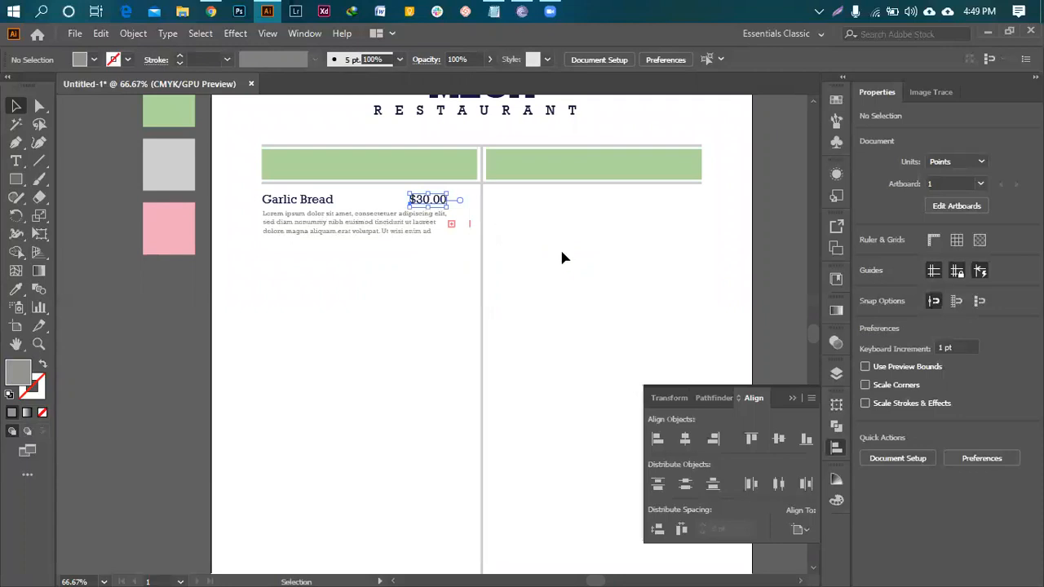
{"action": "left_click", "coordinate": [561, 247]}
- Duplicate the Garlic Bread name, price and description straight down twice at equal spacing to stack three entries in the first column
{"action": "left_click", "coordinate": [326, 205]}
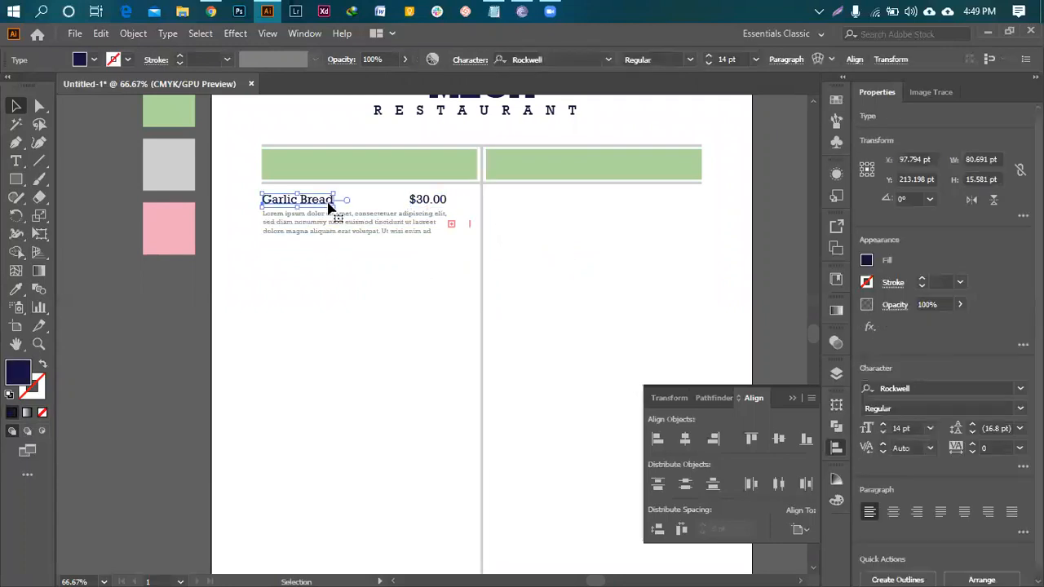
{"action": "left_click", "coordinate": [353, 235]}
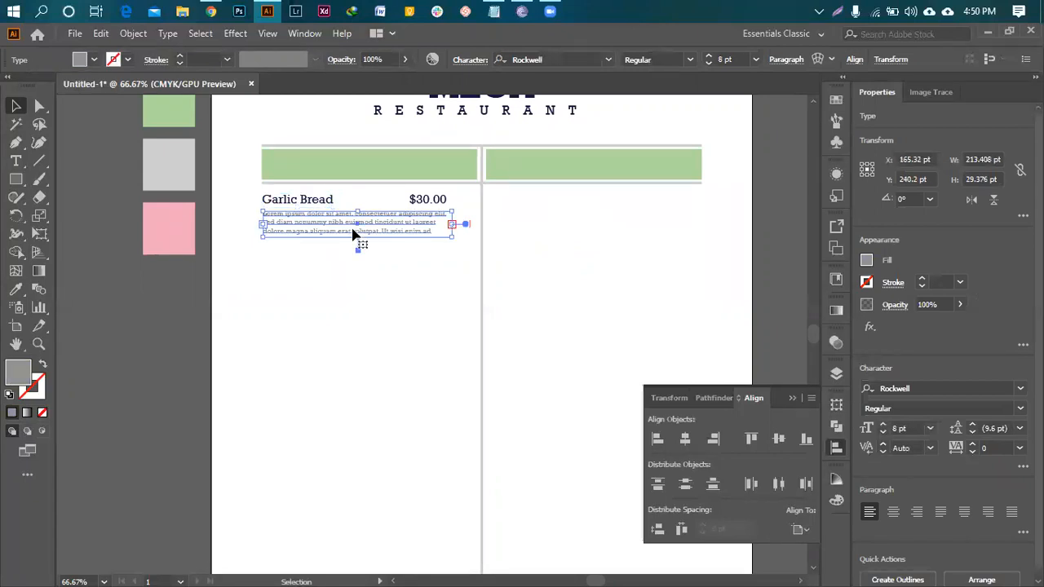
{"action": "left_click_drag", "start_coordinate": [269, 261], "coordinate": [424, 204]}
{"action": "left_click_drag", "start_coordinate": [319, 232], "coordinate": [322, 265]}
{"action": "key", "text": "ctrl+d"}
{"action": "key", "text": "ctrl+minus"}
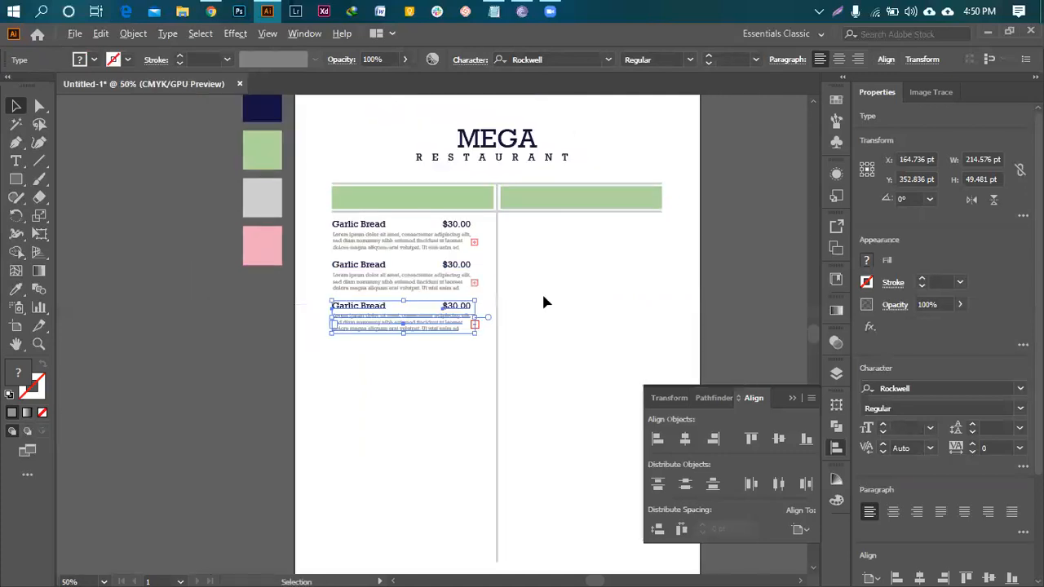
{"action": "scroll", "coordinate": [543, 298], "scroll_direction": "down", "scroll_amount": 2}
{"action": "left_click", "coordinate": [559, 274]}
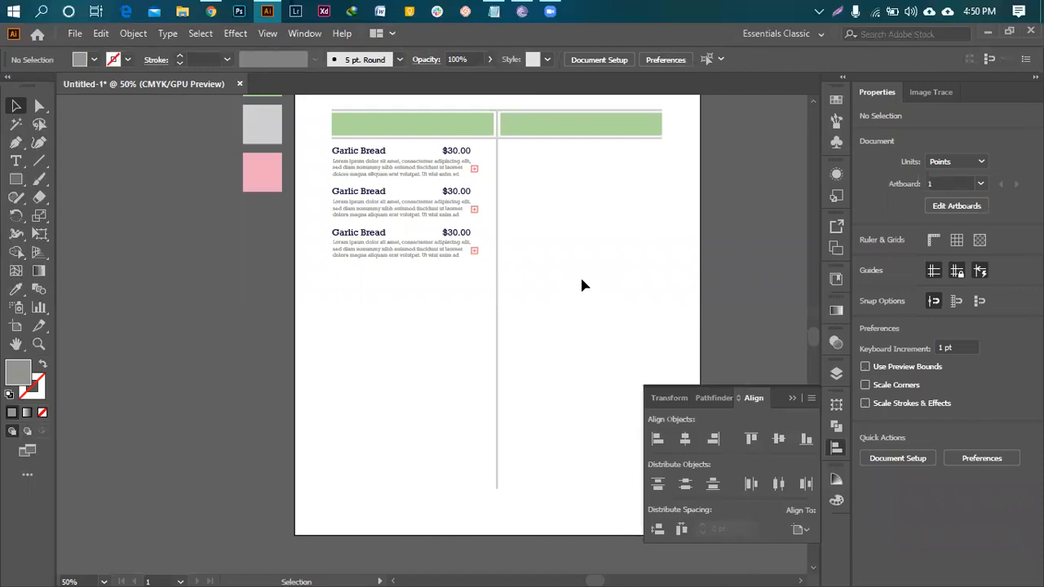
- Switch to the Notepad brief, check its list of food categories and minimise it again
{"action": "scroll", "coordinate": [598, 293], "scroll_direction": "up", "scroll_amount": 1}
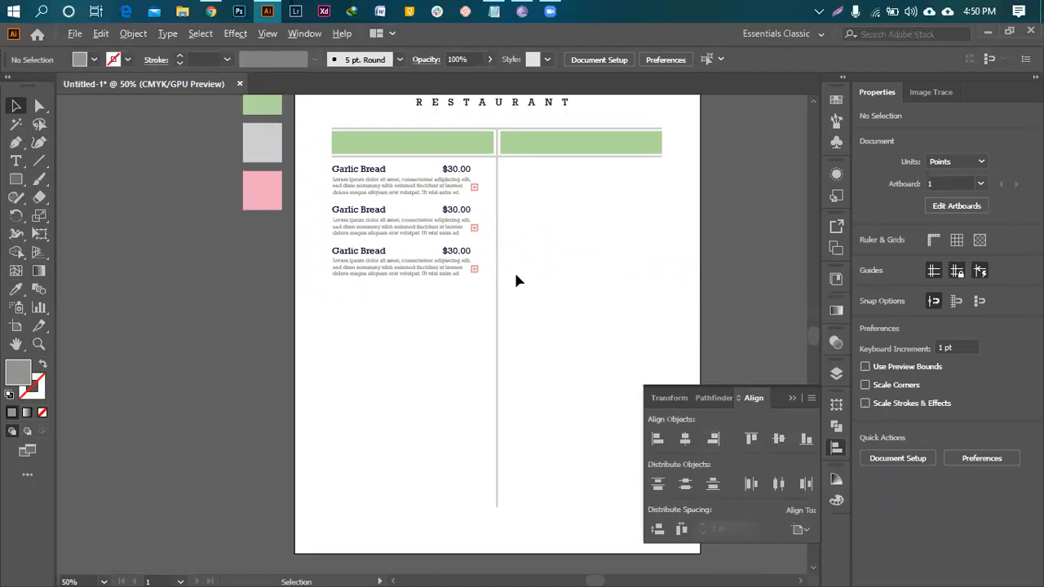
{"action": "scroll", "coordinate": [514, 270], "scroll_direction": "up", "scroll_amount": 1}
{"action": "left_click", "coordinate": [496, 12]}
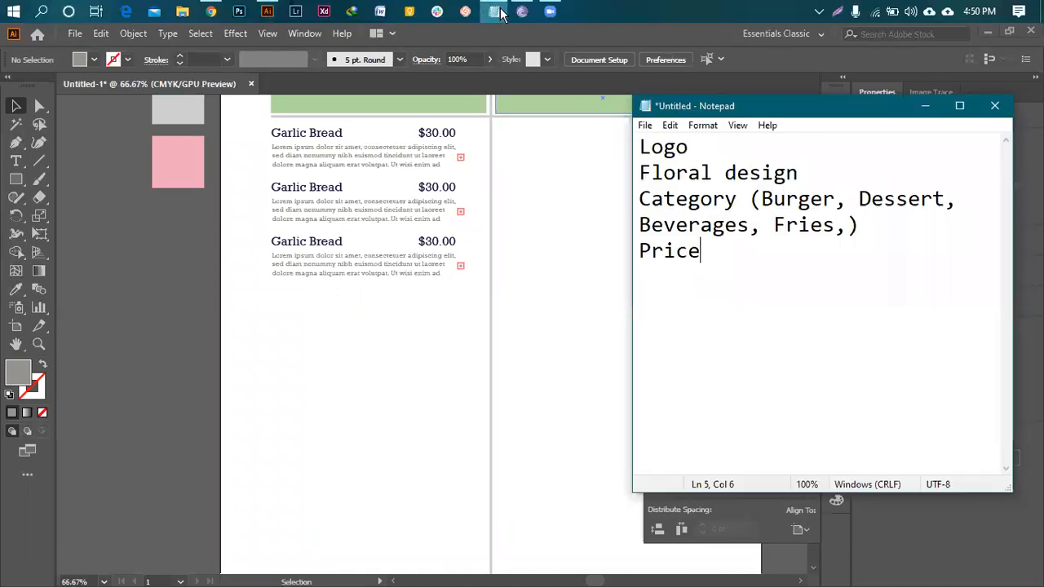
{"action": "left_click_drag", "start_coordinate": [767, 201], "coordinate": [840, 202]}
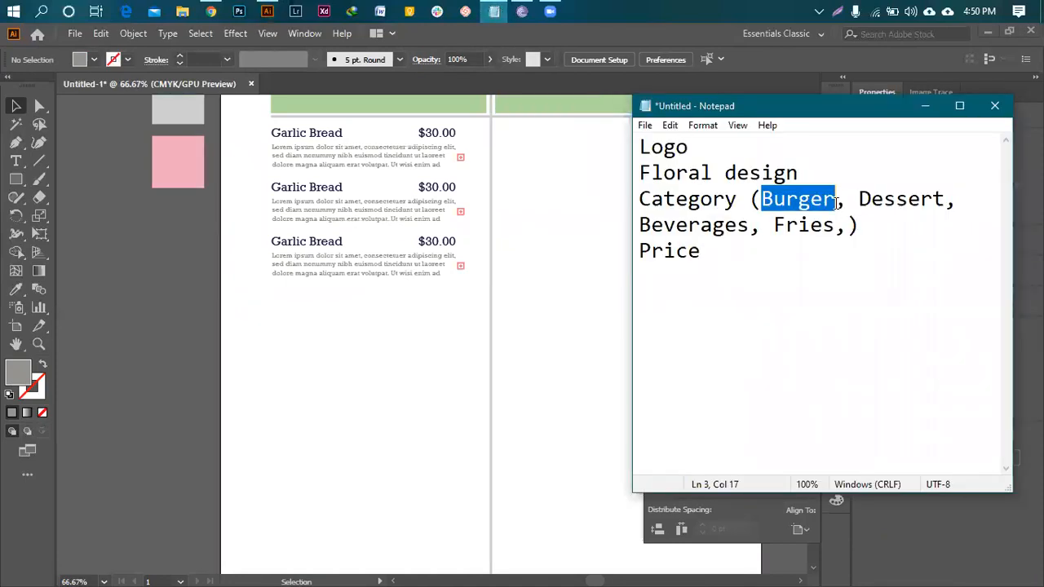
{"action": "scroll", "coordinate": [498, 207], "scroll_direction": "up", "scroll_amount": 1}
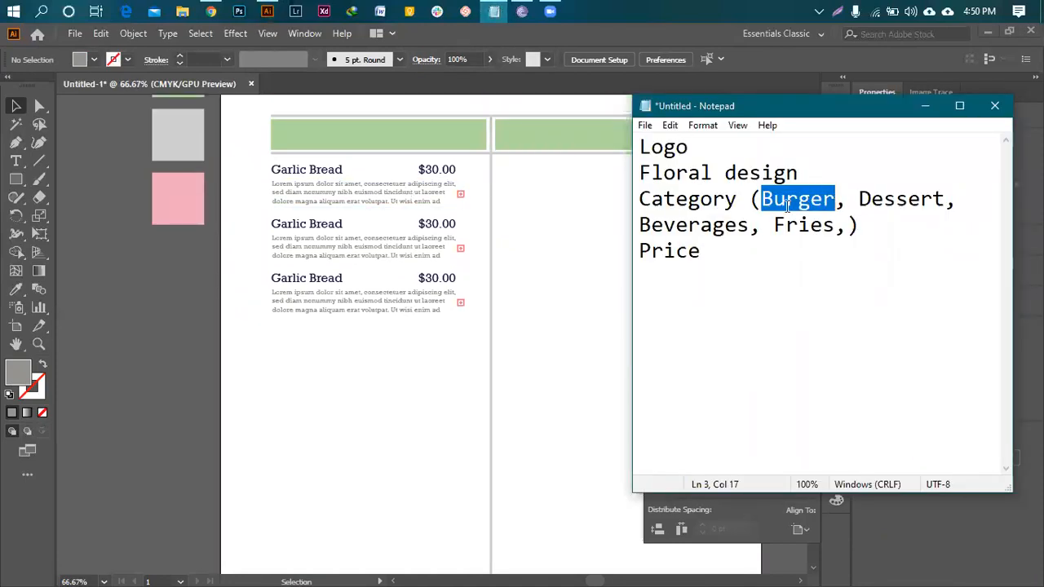
{"action": "left_click", "coordinate": [925, 106]}
- Copy the first Garlic Bread name into the left column's green header band and change its text to Starter
{"action": "scroll", "coordinate": [342, 139], "scroll_direction": "up", "scroll_amount": 3}
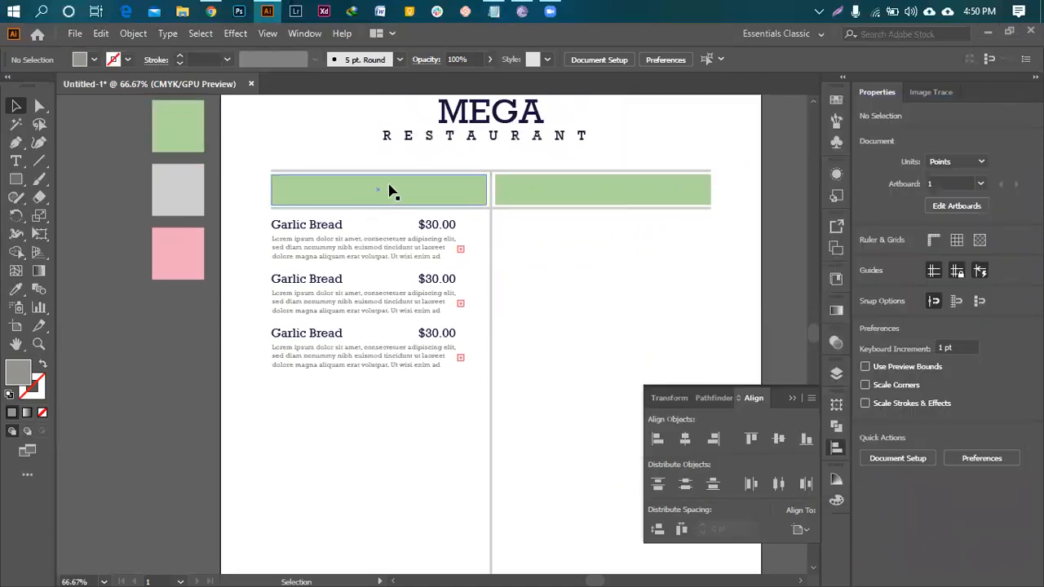
{"action": "scroll", "coordinate": [388, 193], "scroll_direction": "up", "scroll_amount": 1}
{"action": "scroll", "coordinate": [389, 193], "scroll_direction": "up", "scroll_amount": 1}
{"action": "scroll", "coordinate": [347, 262], "scroll_direction": "up", "scroll_amount": 3}
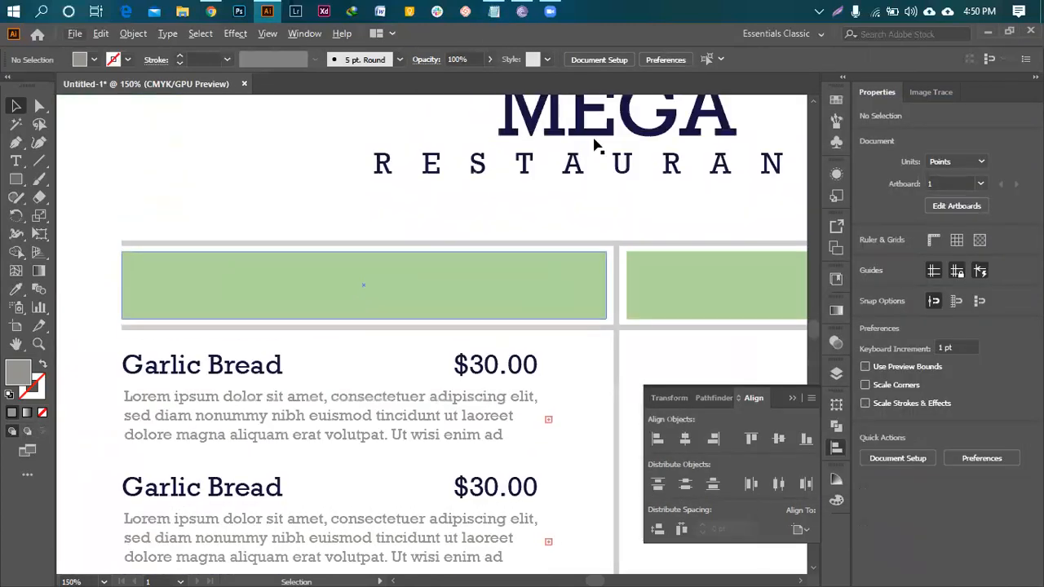
{"action": "left_click", "coordinate": [248, 372]}
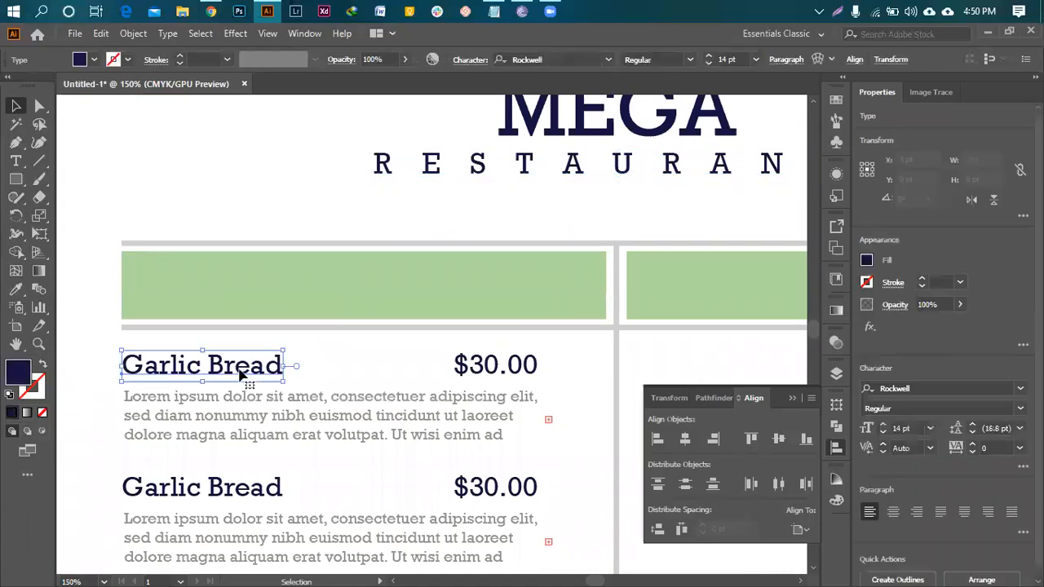
{"action": "left_click_drag", "start_coordinate": [253, 352], "coordinate": [380, 277]}
{"action": "double_click", "coordinate": [365, 295]}
{"action": "key", "text": "ctrl+a"}
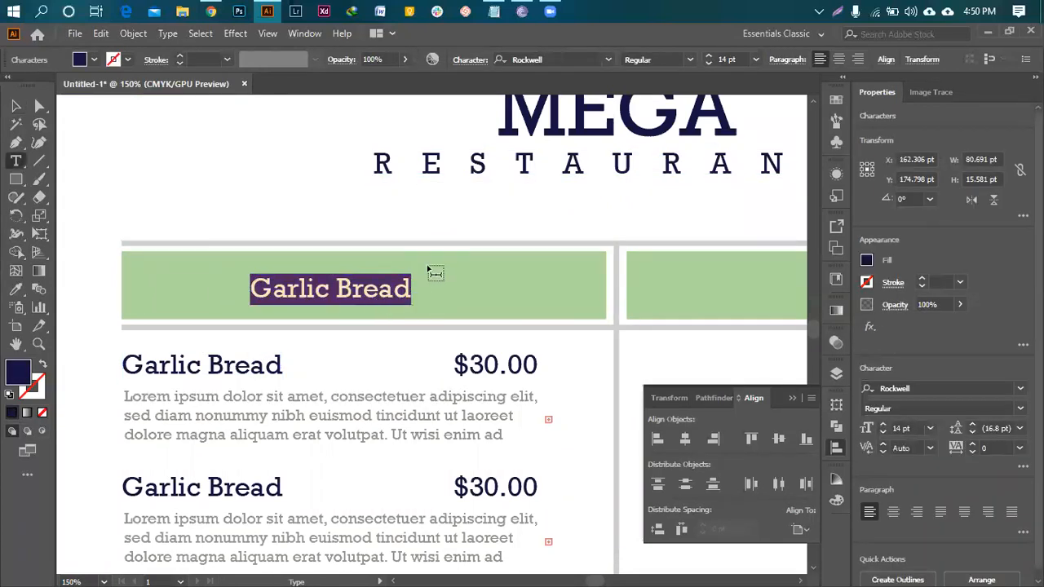
{"action": "type", "text": "Starter"}
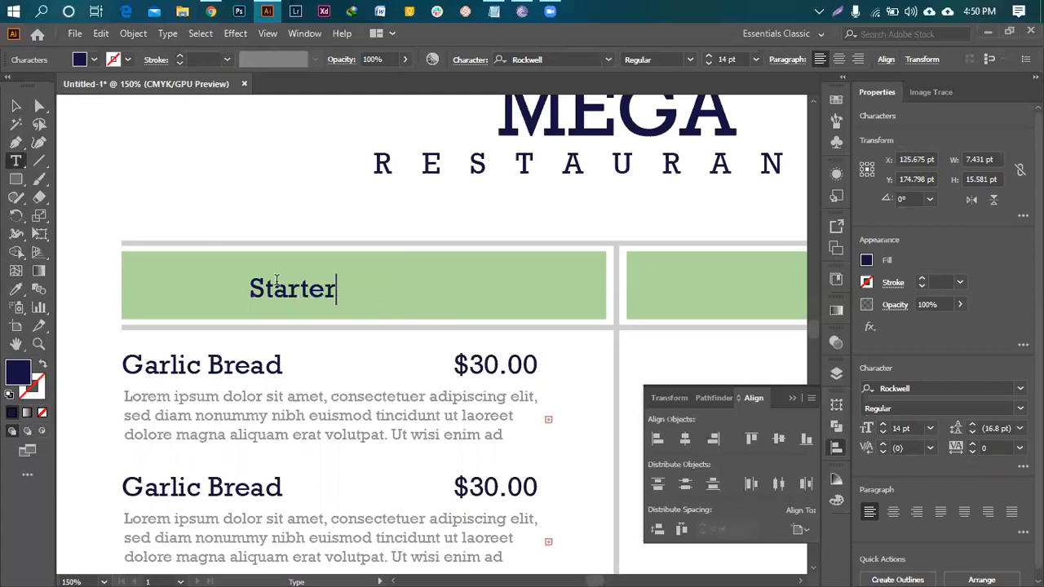
- Set the Starter heading's font size to 18 pt and finish editing its text
{"action": "key", "text": "ctrl+a"}
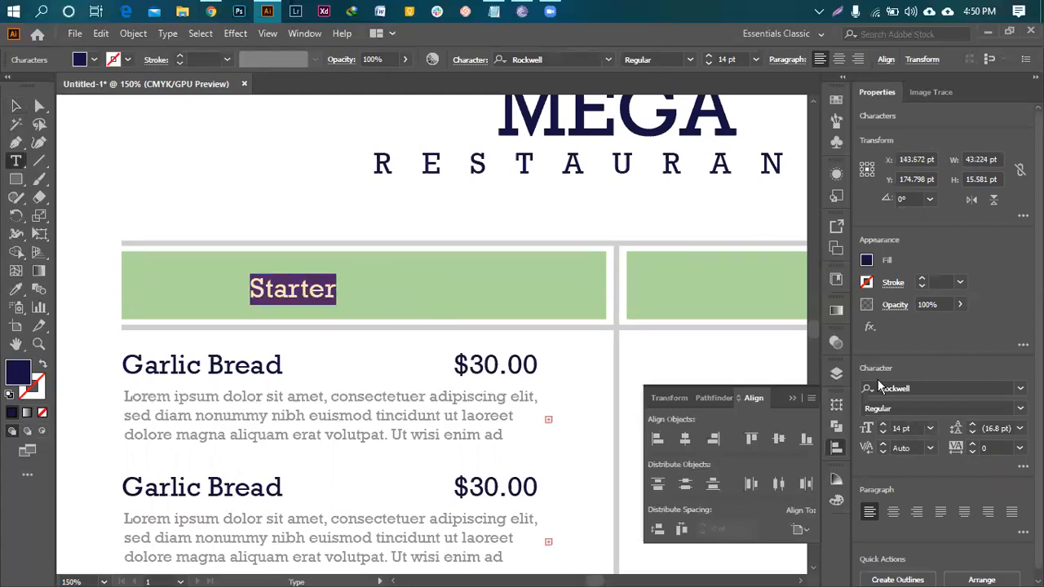
{"action": "left_click", "coordinate": [884, 425]}
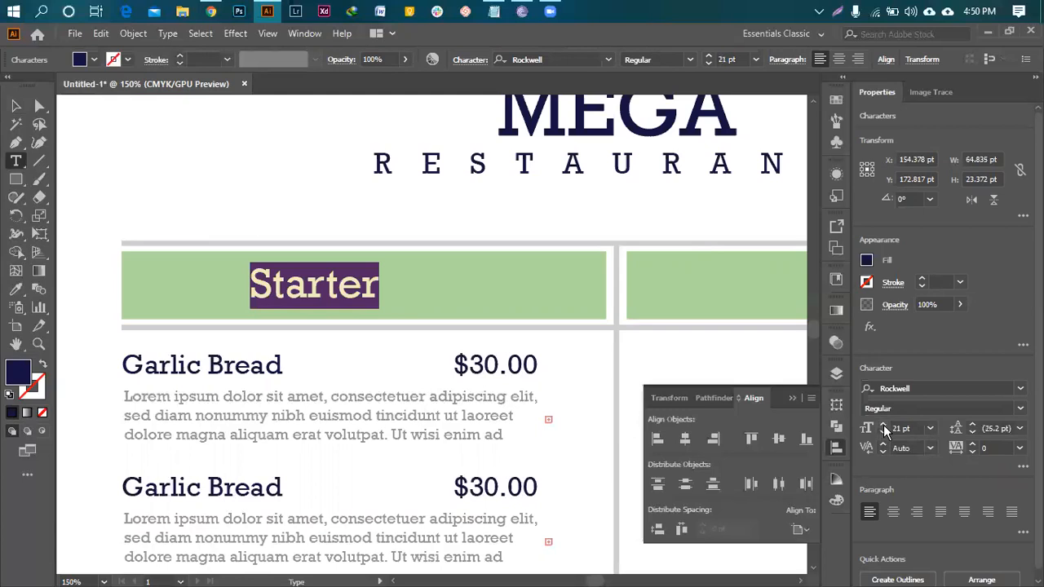
{"action": "left_click", "coordinate": [883, 432]}
{"action": "left_click", "coordinate": [884, 431]}
{"action": "left_click", "coordinate": [883, 432]}
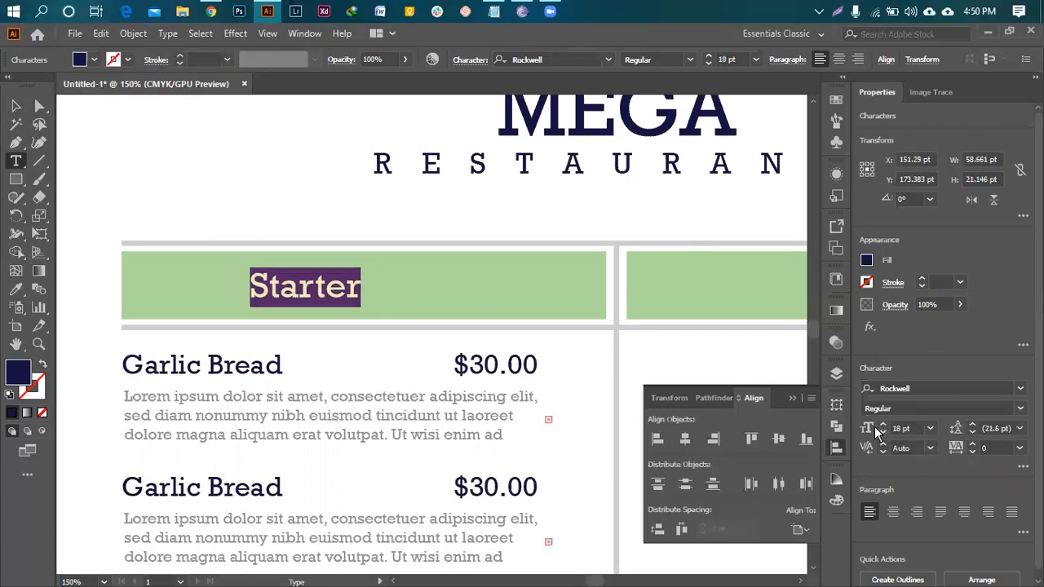
{"action": "left_click", "coordinate": [16, 106]}
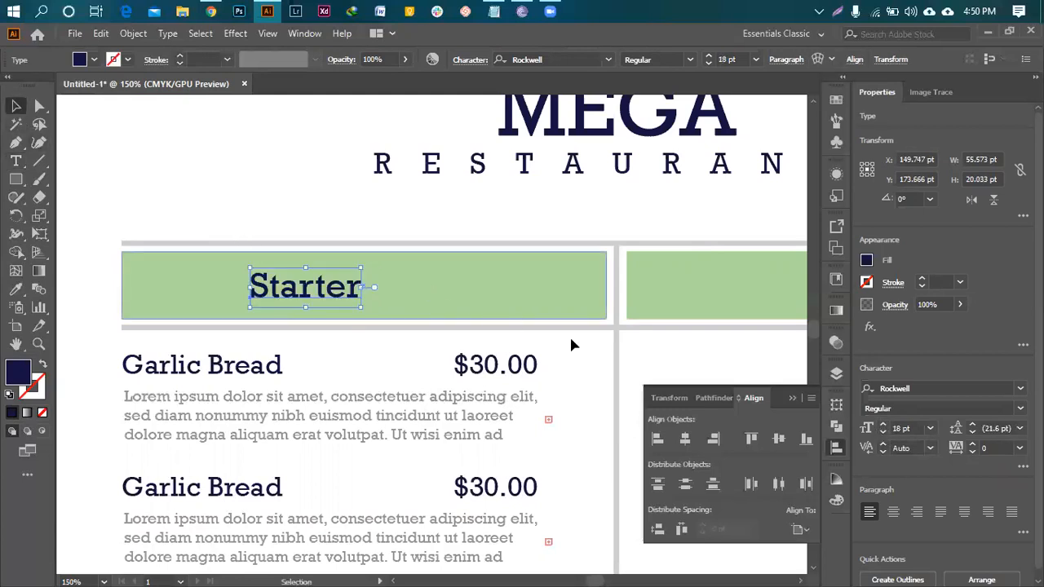
- Move the Starter heading to just inside the left end of its green band and check its placement
{"action": "left_click_drag", "start_coordinate": [367, 291], "coordinate": [236, 297]}
{"action": "key", "text": "ctrl+minus"}
{"action": "key", "text": "ctrl+minus"}
{"action": "key", "text": "ctrl+plus"}
{"action": "key", "text": "ctrl+shift+a"}
{"action": "left_click", "coordinate": [231, 296]}
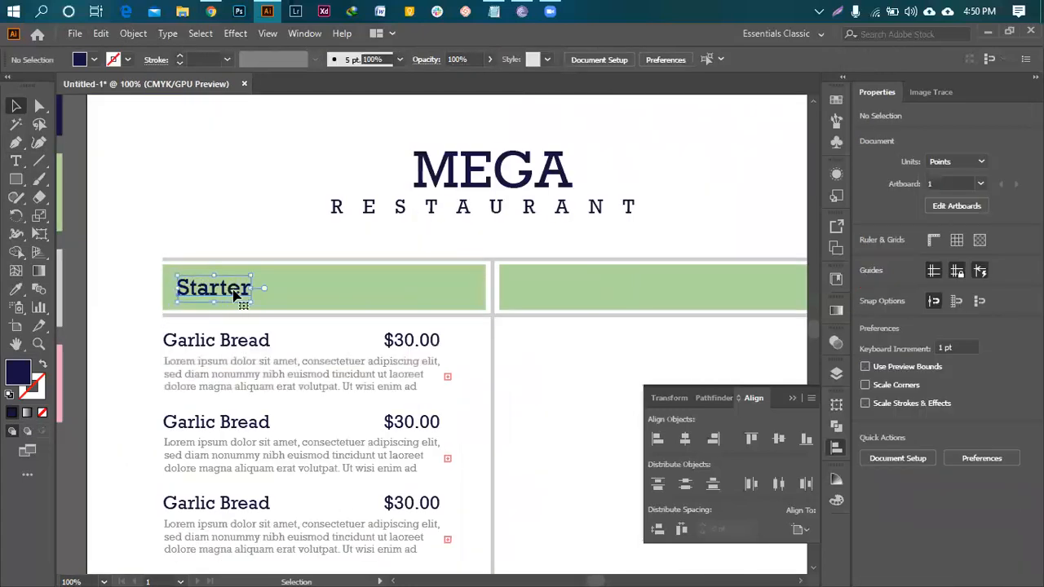
- Move the Starter heading slightly further right within its green band
{"action": "left_click_drag", "start_coordinate": [237, 295], "coordinate": [246, 296]}
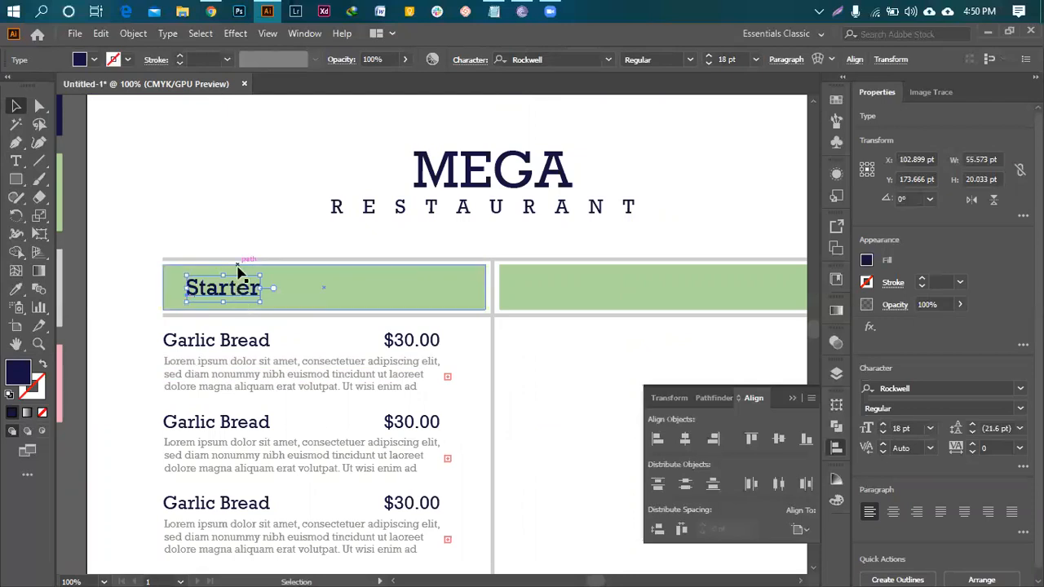
{"action": "scroll", "coordinate": [238, 271], "scroll_direction": "down", "scroll_amount": 2}
{"action": "key", "text": "ctrl+minus"}
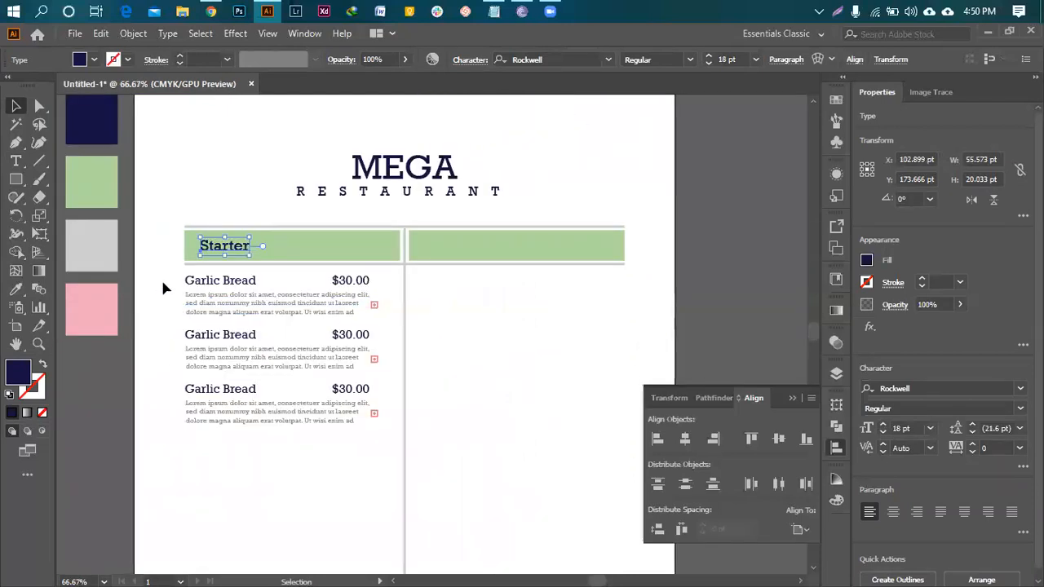
- Shift the three Garlic Bread items slightly right so their left edge lines up with the Starter heading
{"action": "left_click_drag", "start_coordinate": [172, 276], "coordinate": [285, 400]}
{"action": "left_click_drag", "start_coordinate": [369, 451], "coordinate": [371, 444]}
{"action": "left_click_drag", "start_coordinate": [219, 287], "coordinate": [231, 287]}
{"action": "left_click", "coordinate": [263, 453]}
{"action": "scroll", "coordinate": [264, 452], "scroll_direction": "down", "scroll_amount": 2}
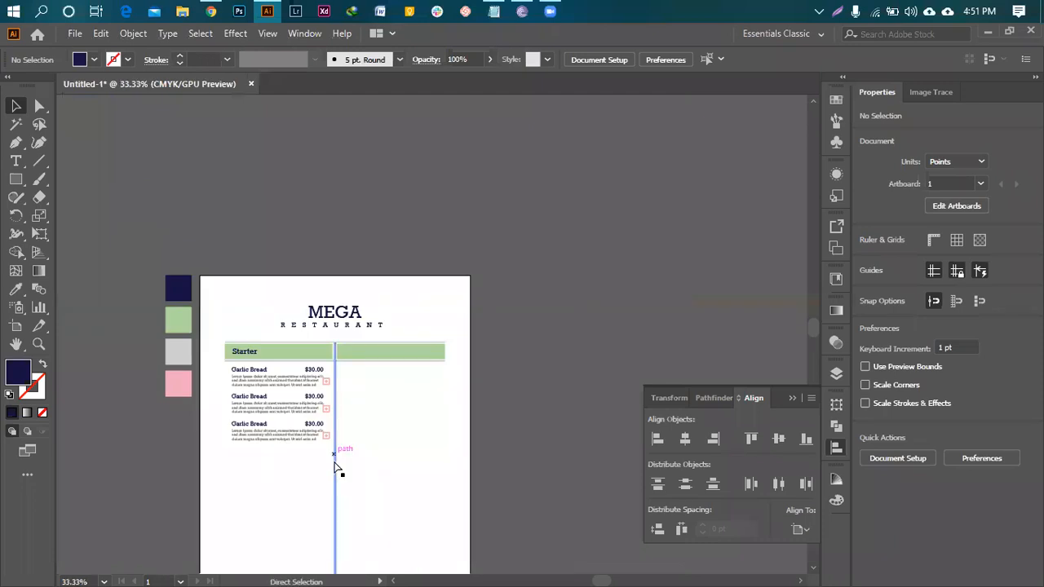
{"action": "scroll", "coordinate": [335, 467], "scroll_direction": "up", "scroll_amount": 1}
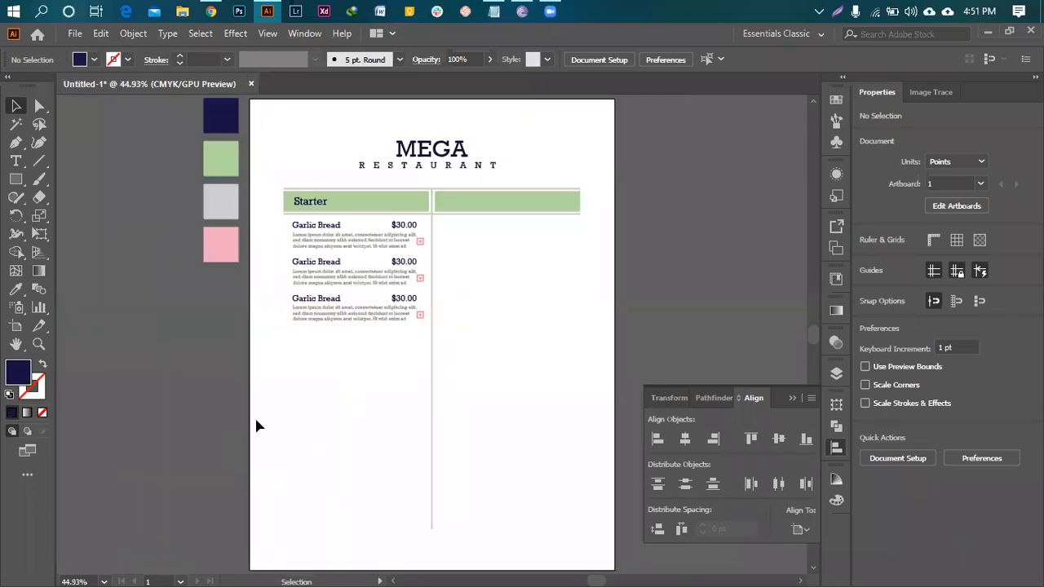
{"action": "left_click", "coordinate": [328, 231]}
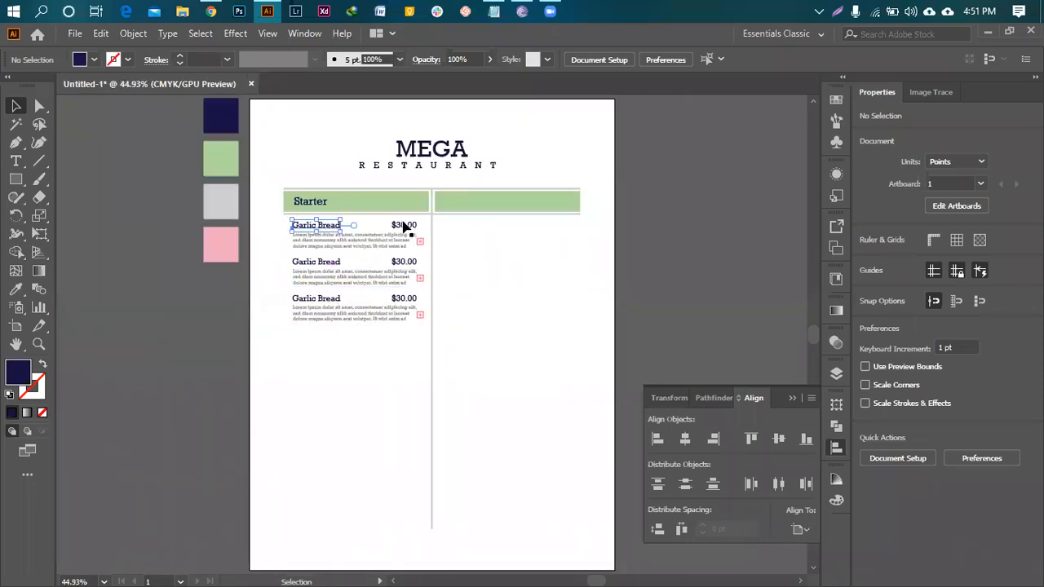
{"action": "left_click", "coordinate": [404, 226], "text": "shift"}
{"action": "left_click", "coordinate": [338, 263], "text": "shift"}
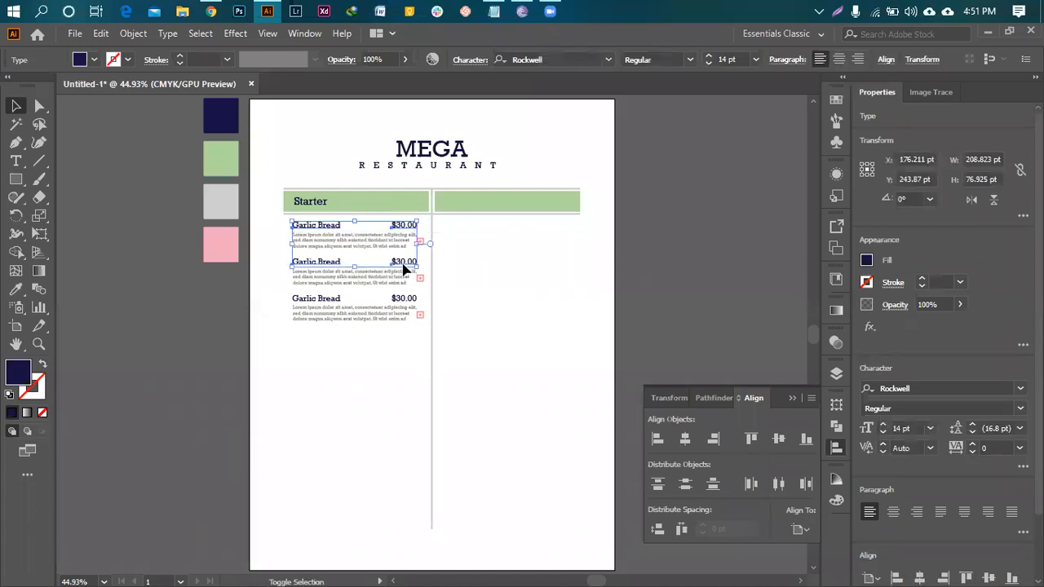
{"action": "left_click", "coordinate": [346, 356]}
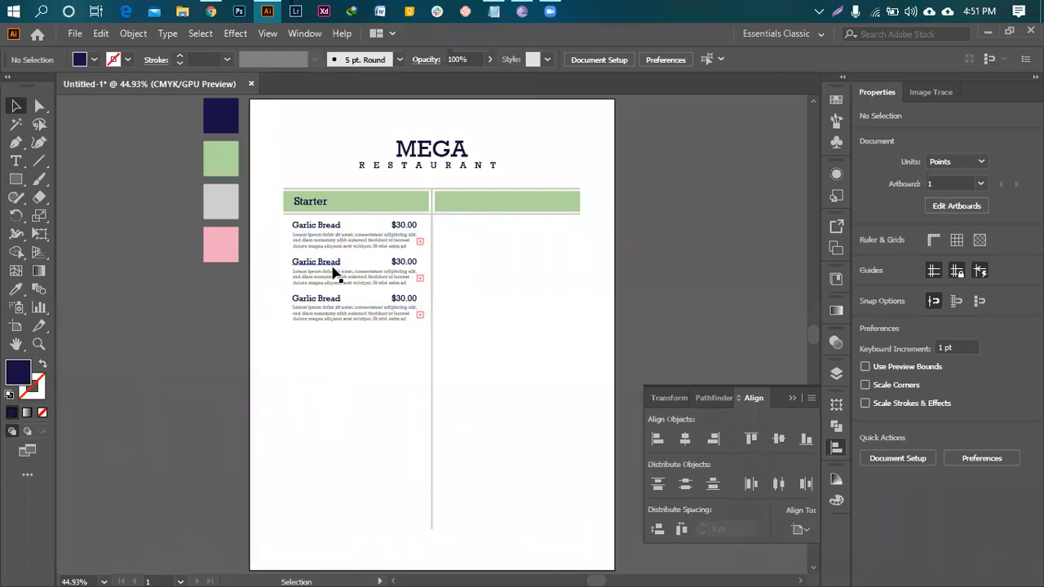
- Delete the second and third Garlic Bread items from the Starter column
{"action": "left_click_drag", "start_coordinate": [412, 357], "coordinate": [414, 265]}
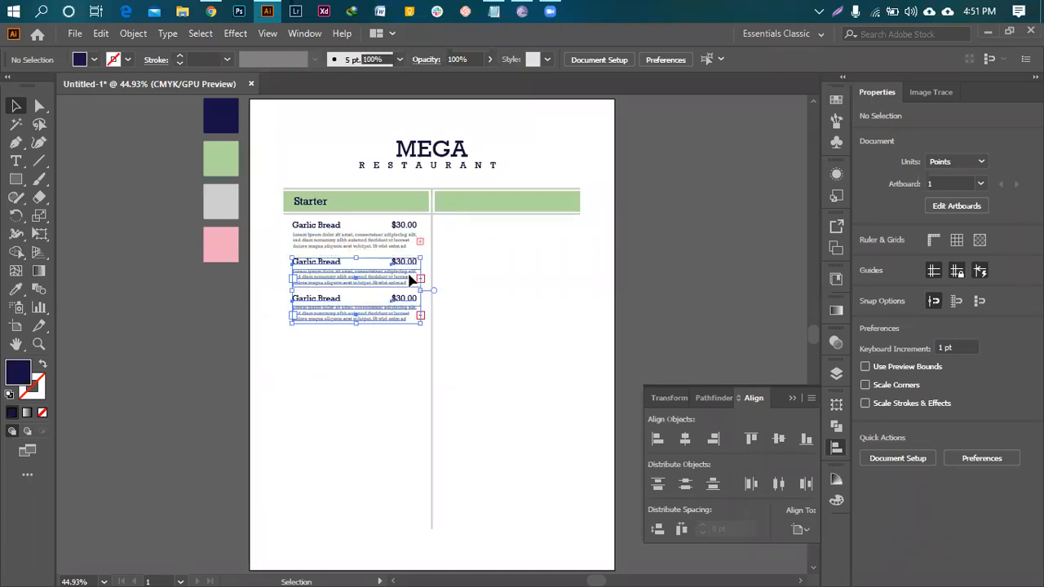
{"action": "key", "text": "Delete"}
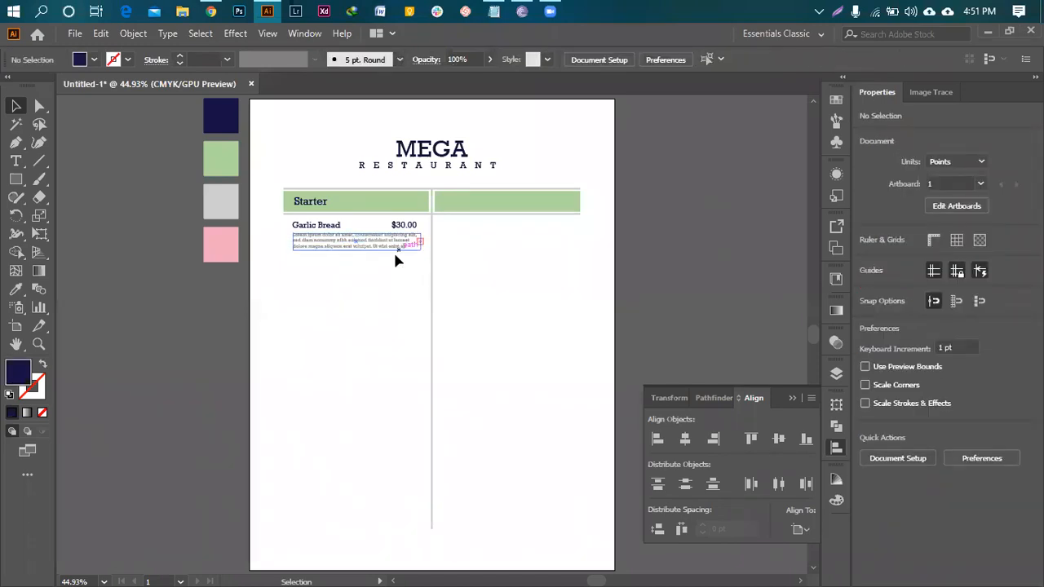
- Set the font size of the remaining Garlic Bread name and its price to 12 pt
{"action": "left_click", "coordinate": [326, 226]}
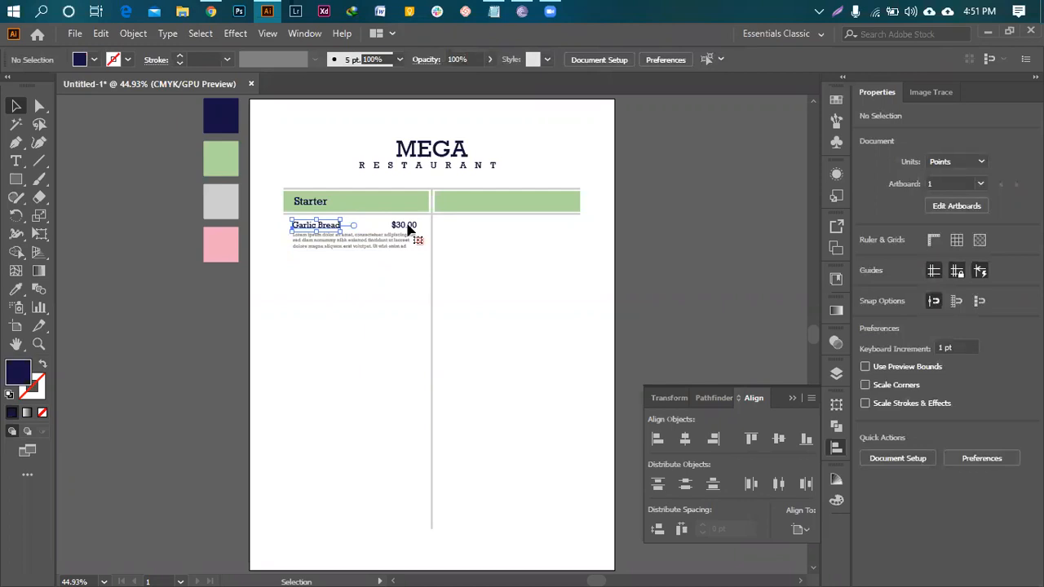
{"action": "left_click", "coordinate": [408, 228], "text": "shift"}
{"action": "left_click", "coordinate": [898, 428]}
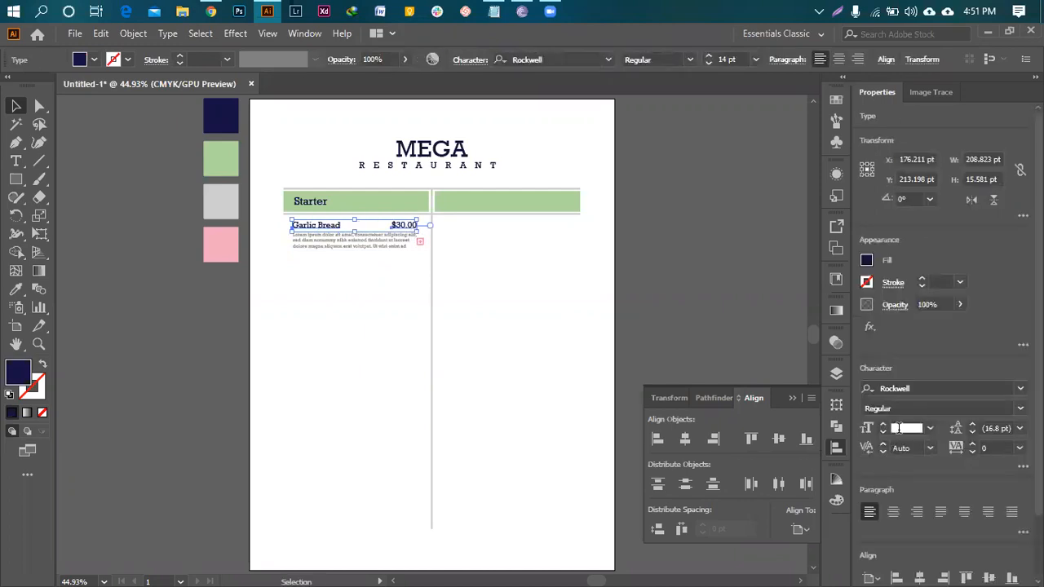
{"action": "key", "text": "Down"}
{"action": "key", "text": "Down"}
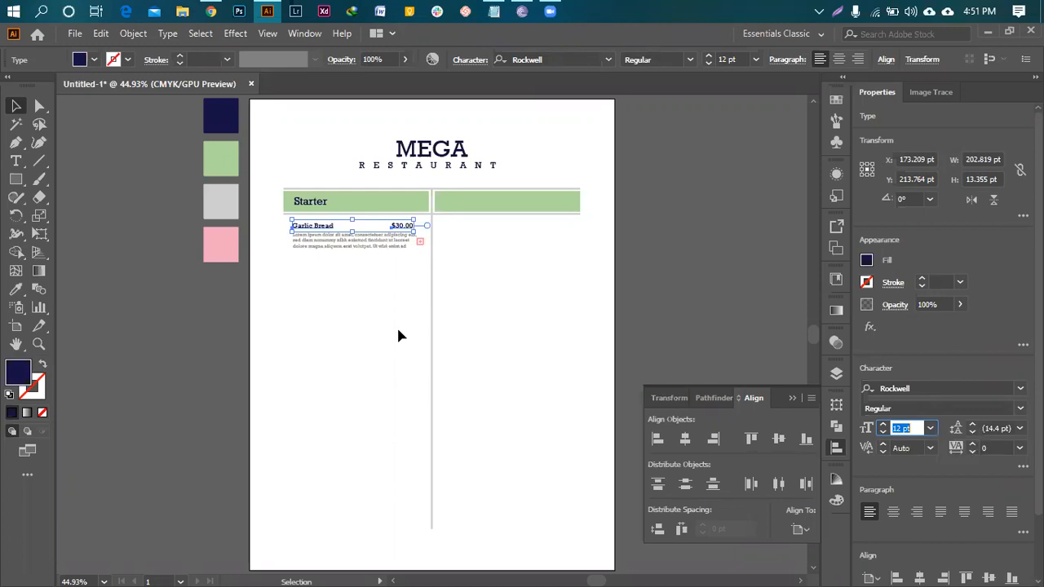
{"action": "left_click", "coordinate": [349, 319]}
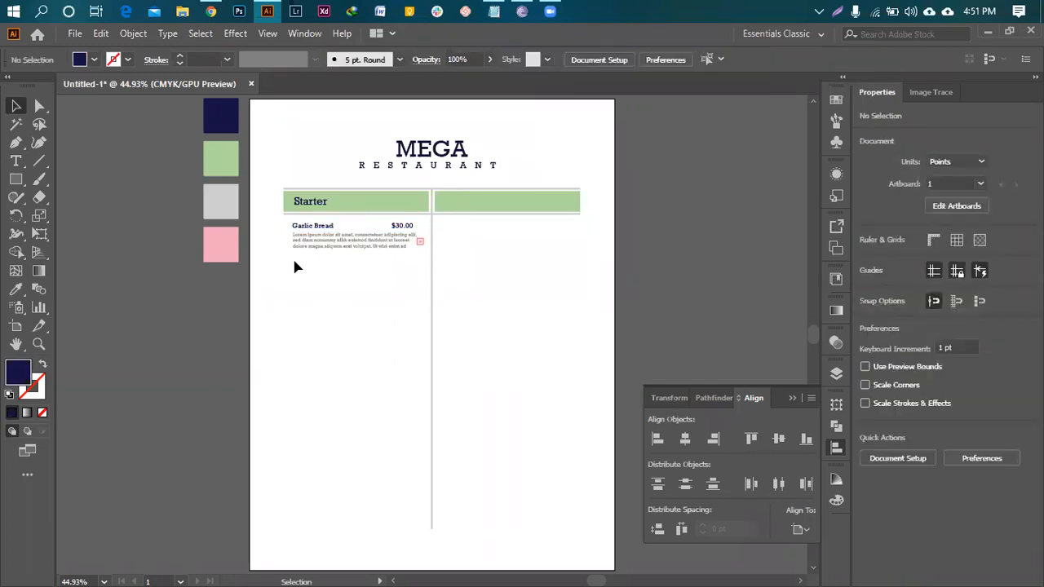
- Nudge the Garlic Bread description slightly left to line up with the item name
{"action": "scroll", "coordinate": [294, 266], "scroll_direction": "up", "scroll_amount": 5}
{"action": "scroll", "coordinate": [336, 211], "scroll_direction": "up", "scroll_amount": 1}
{"action": "left_click_drag", "start_coordinate": [385, 186], "coordinate": [380, 188]}
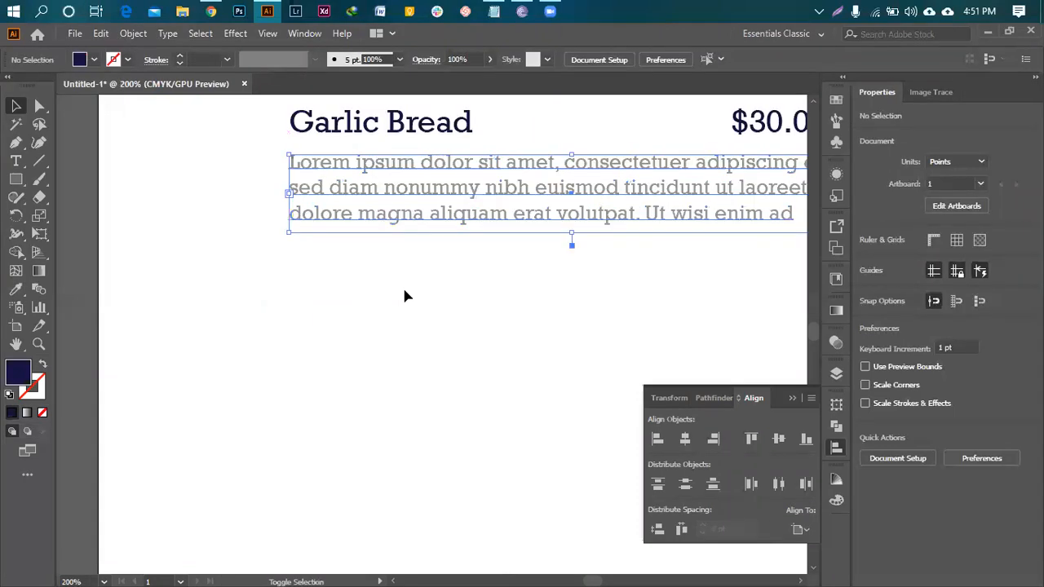
{"action": "key", "text": "ctrl+0"}
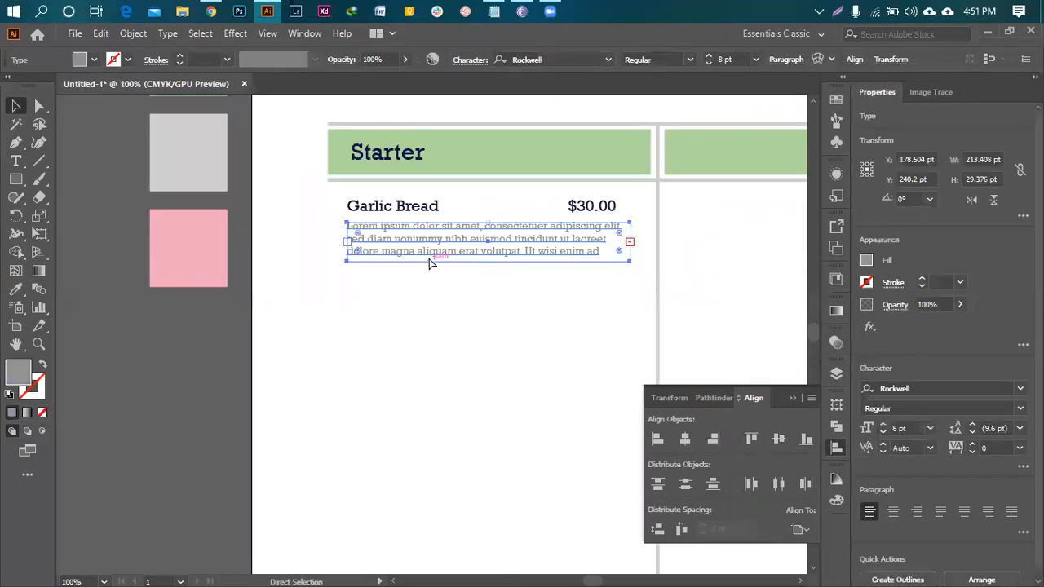
{"action": "left_click", "coordinate": [395, 272]}
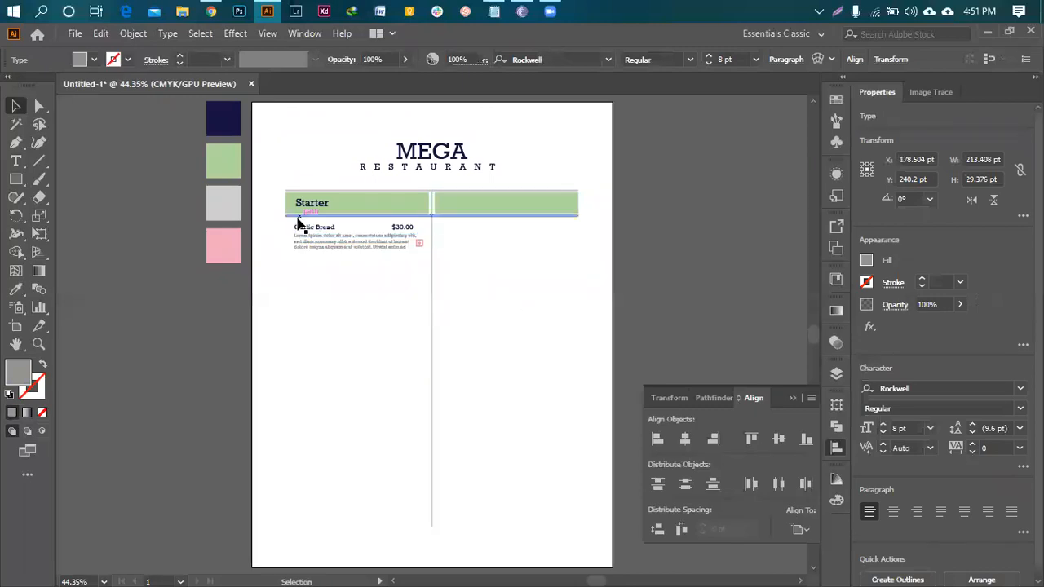
- Reduce the font size of the $30.00 price to 10 pt
{"action": "scroll", "coordinate": [303, 226], "scroll_direction": "up", "scroll_amount": 1}
{"action": "left_click", "coordinate": [412, 232]}
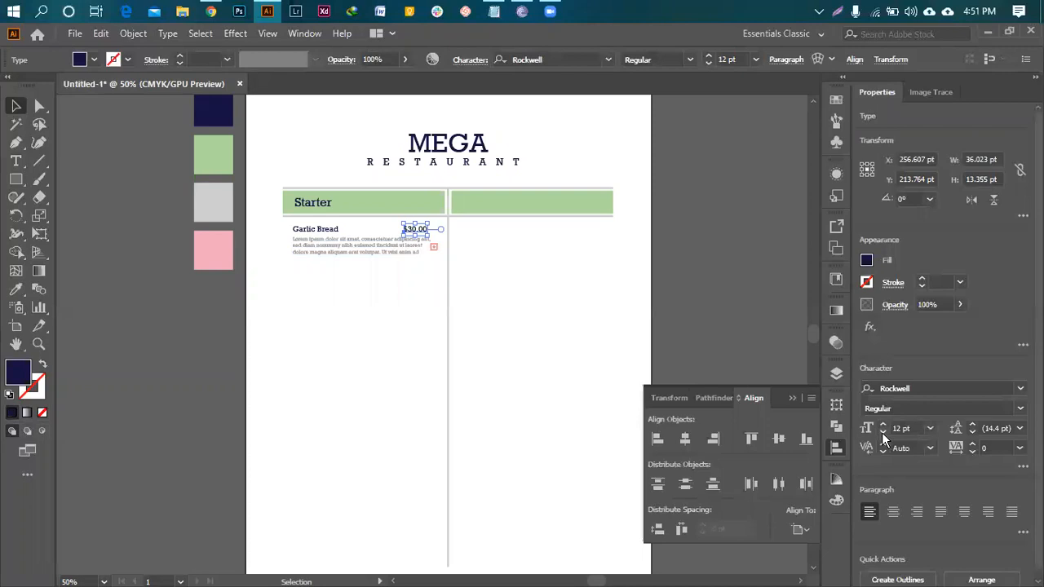
{"action": "left_click", "coordinate": [882, 433]}
{"action": "left_click", "coordinate": [881, 432]}
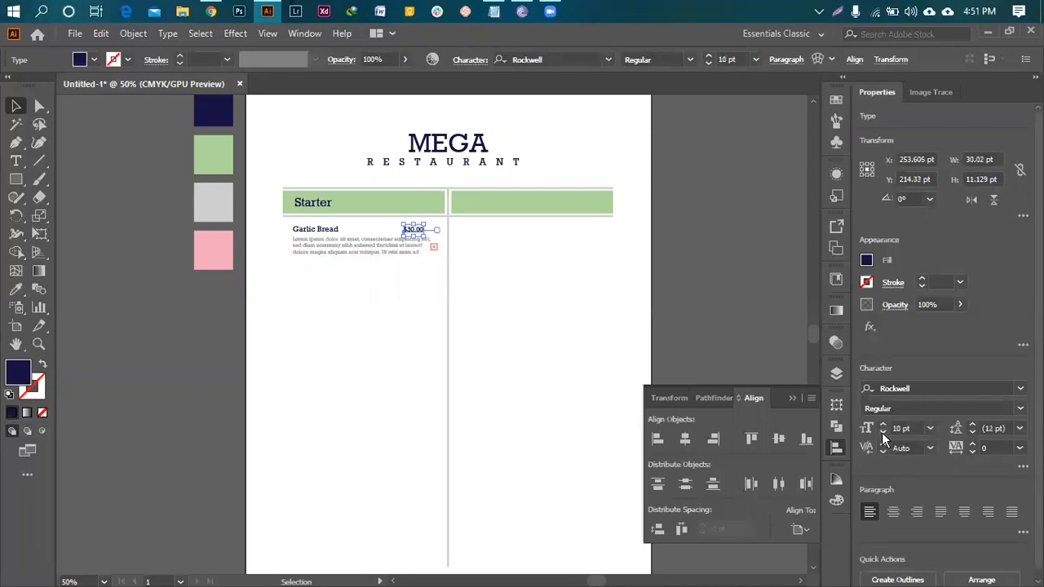
{"action": "left_click", "coordinate": [555, 405]}
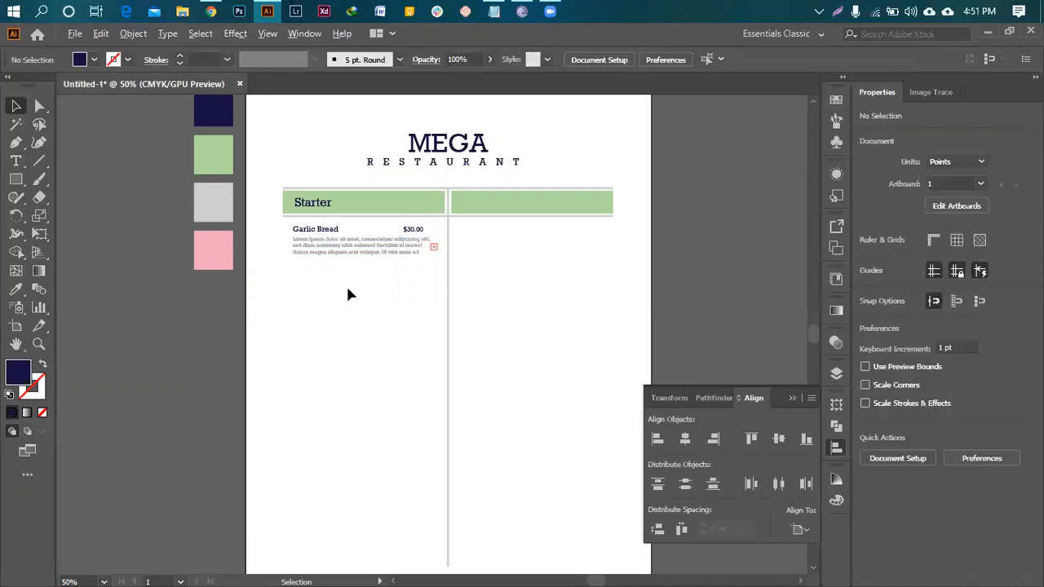
- Copy the whole Garlic Bread item straight down and repeat the copy to make three evenly spaced Starter items
{"action": "scroll", "coordinate": [348, 289], "scroll_direction": "up", "scroll_amount": 1}
{"action": "left_click", "coordinate": [451, 210]}
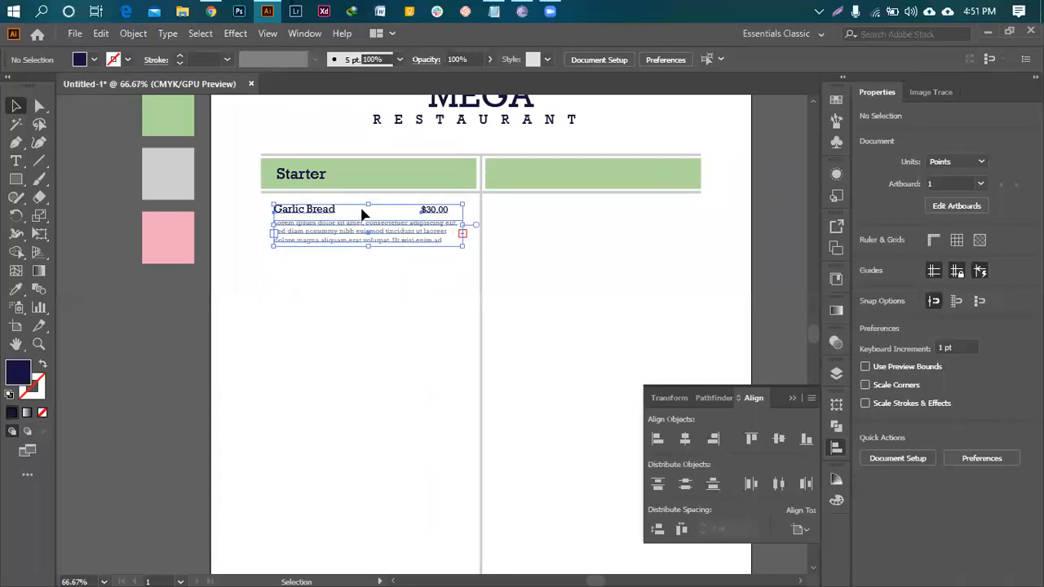
{"action": "left_click_drag", "start_coordinate": [326, 213], "coordinate": [326, 270]}
{"action": "key", "text": "ctrl+d"}
{"action": "left_click", "coordinate": [631, 291]}
- Copy the Starter heading into the right column's green band and change its text to Burgers
{"action": "scroll", "coordinate": [632, 289], "scroll_direction": "down", "scroll_amount": 2}
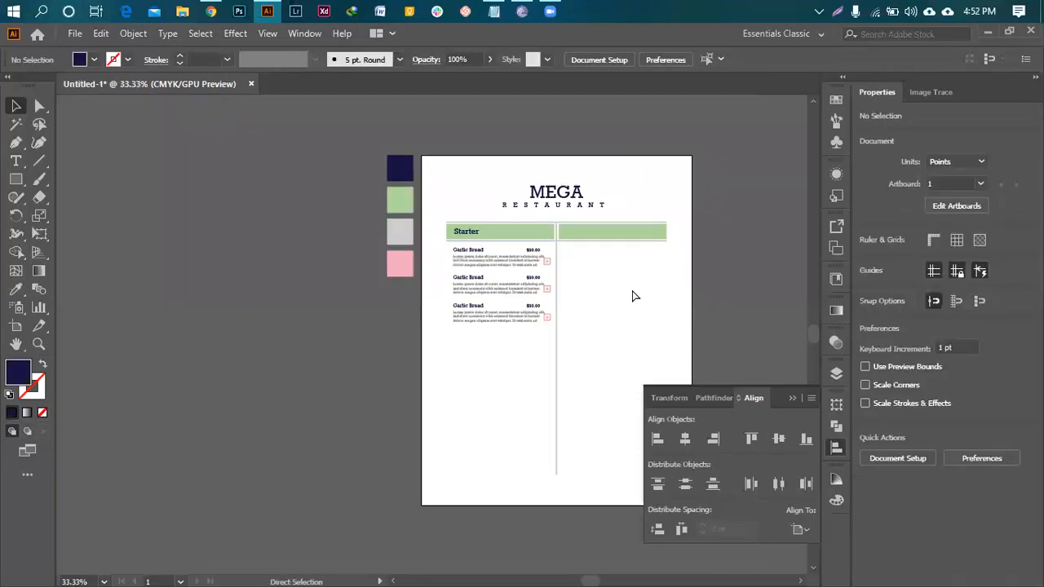
{"action": "scroll", "coordinate": [632, 289], "scroll_direction": "right", "scroll_amount": 2}
{"action": "scroll", "coordinate": [584, 289], "scroll_direction": "up", "scroll_amount": 1}
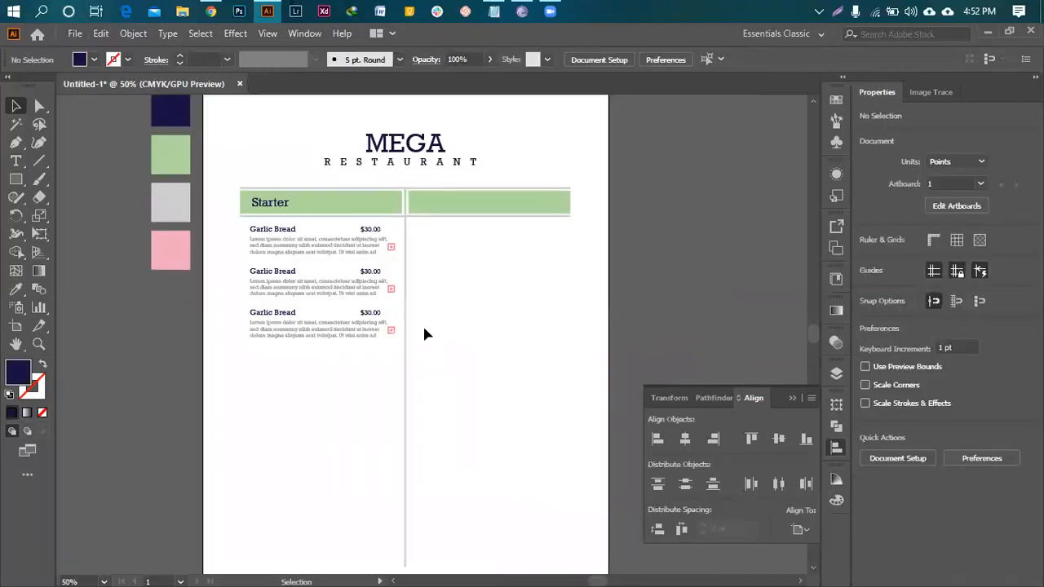
{"action": "left_click", "coordinate": [281, 208]}
{"action": "left_click_drag", "start_coordinate": [281, 208], "coordinate": [449, 214]}
{"action": "double_click", "coordinate": [449, 215]}
{"action": "double_click", "coordinate": [449, 216]}
{"action": "type", "text": "Burgers"}
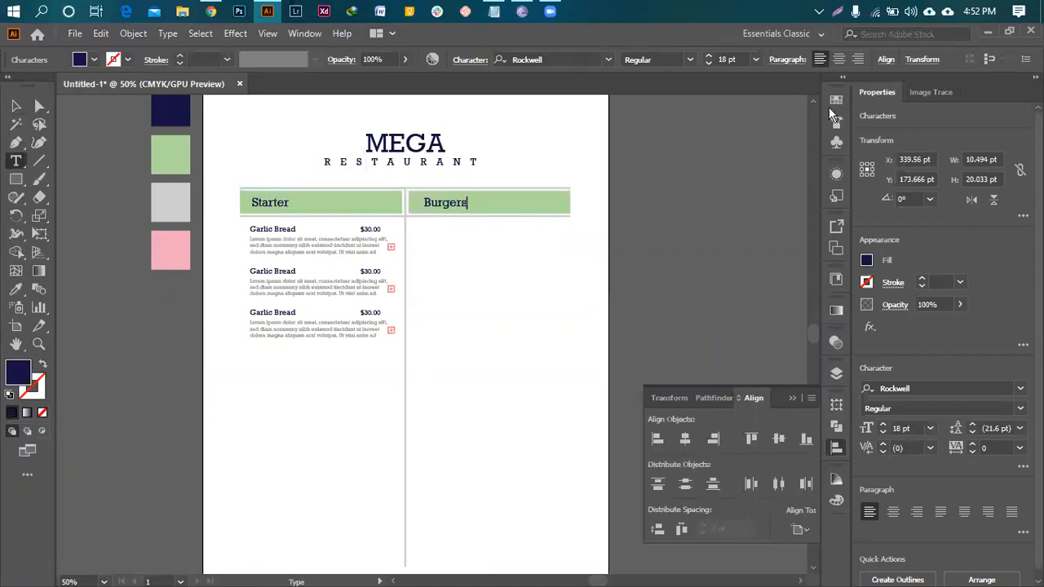
{"action": "left_click", "coordinate": [16, 106]}
- Copy the three Starter items into the right column beneath the Burgers heading
{"action": "left_click_drag", "start_coordinate": [240, 385], "coordinate": [380, 230]}
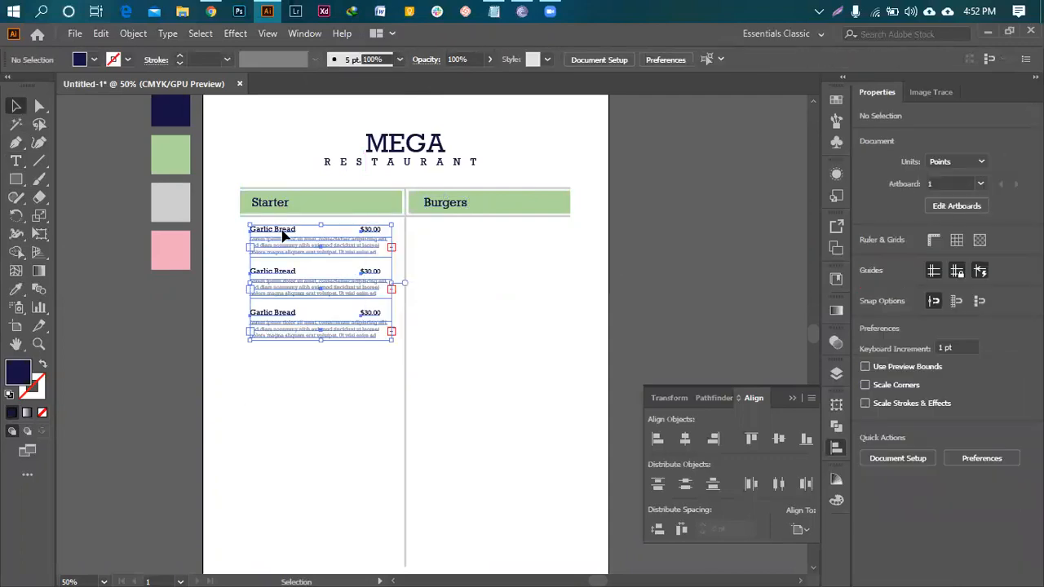
{"action": "left_click_drag", "start_coordinate": [283, 237], "coordinate": [459, 239]}
{"action": "scroll", "coordinate": [660, 289], "scroll_direction": "down", "scroll_amount": 3}
{"action": "left_click", "coordinate": [412, 302]}
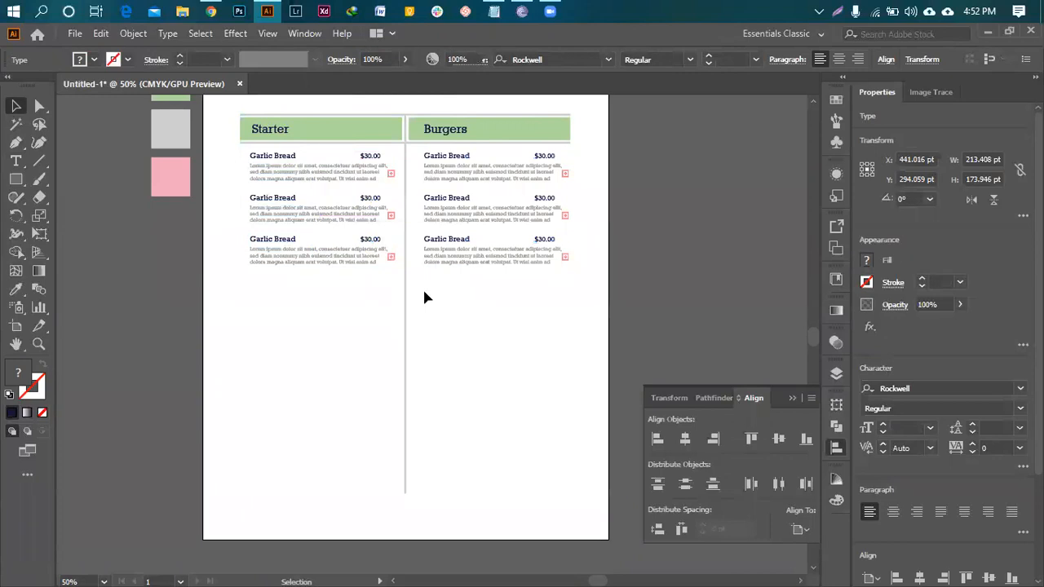
- Group the name, price and description of each of the three Burgers items
{"action": "left_click", "coordinate": [576, 232]}
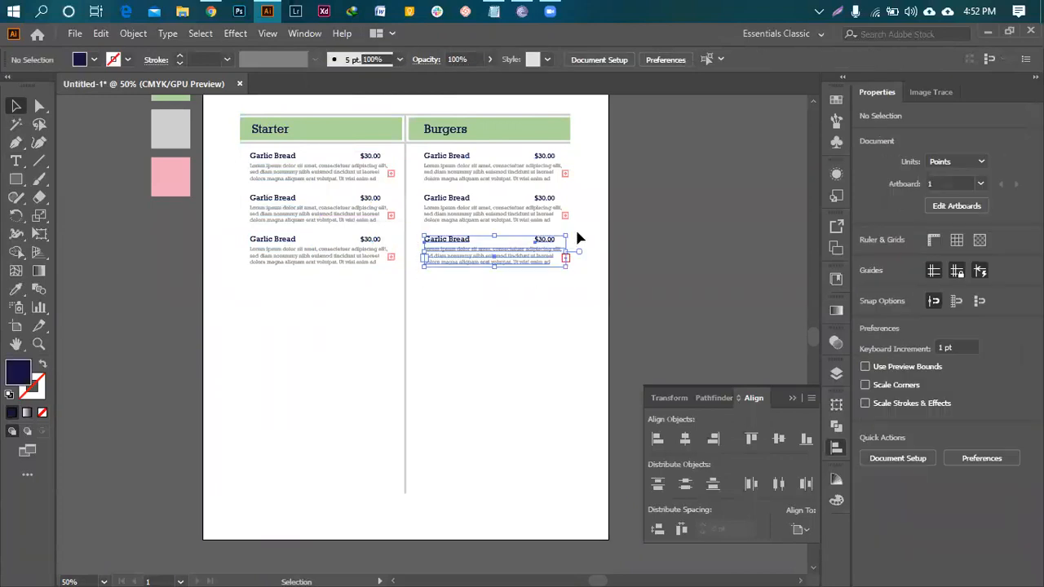
{"action": "left_click", "coordinate": [542, 200]}
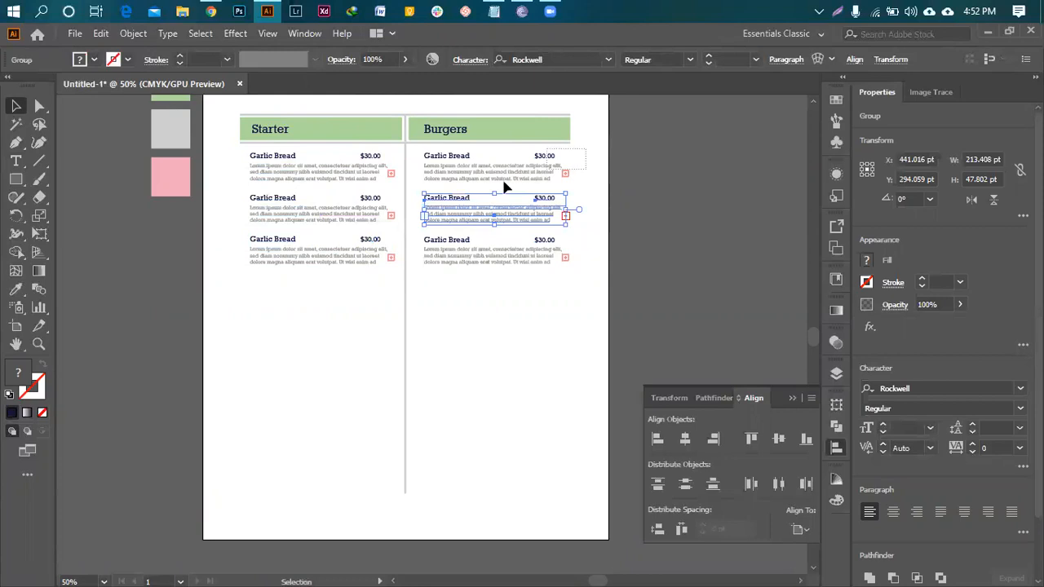
{"action": "left_click", "coordinate": [420, 182]}
{"action": "left_click", "coordinate": [500, 328]}
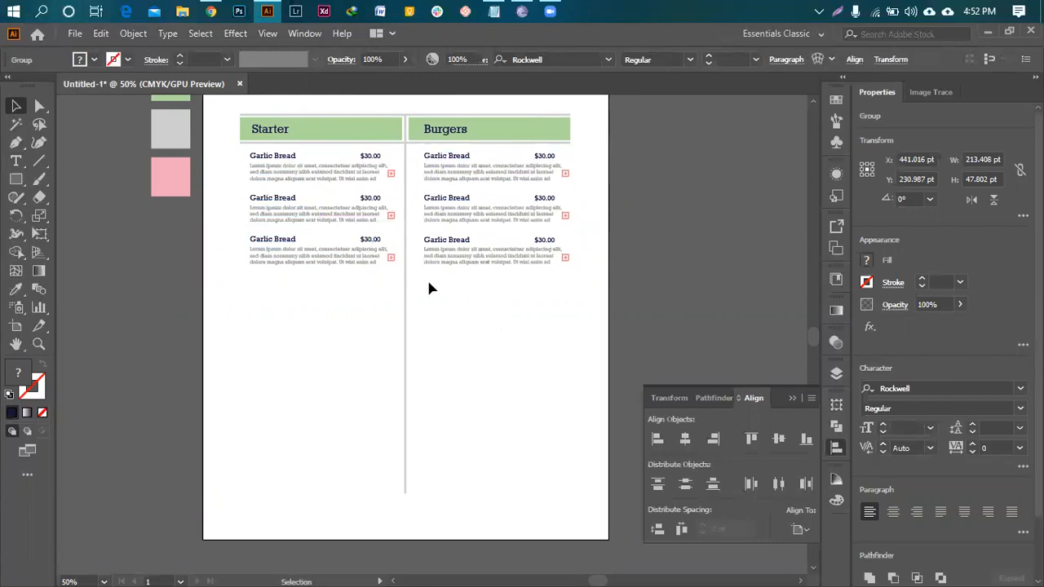
{"action": "left_click_drag", "start_coordinate": [406, 288], "coordinate": [523, 231]}
{"action": "key", "text": "ctrl+z"}
{"action": "left_click", "coordinate": [438, 291]}
- Copy the lower two Burgers items straight down by about 126 pt to make five items
{"action": "left_click_drag", "start_coordinate": [420, 280], "coordinate": [569, 201]}
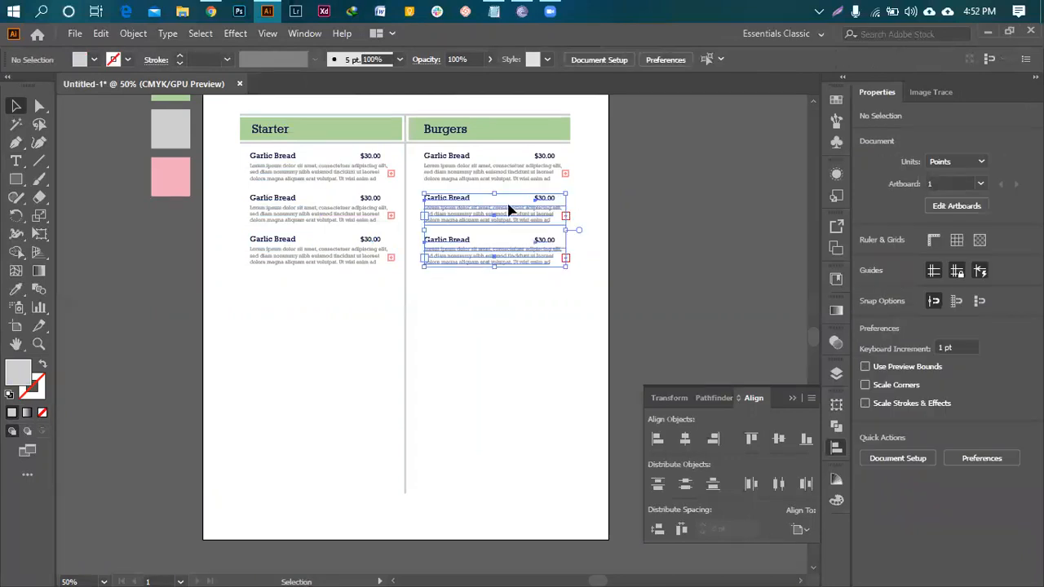
{"action": "left_click_drag", "start_coordinate": [462, 206], "coordinate": [467, 290]}
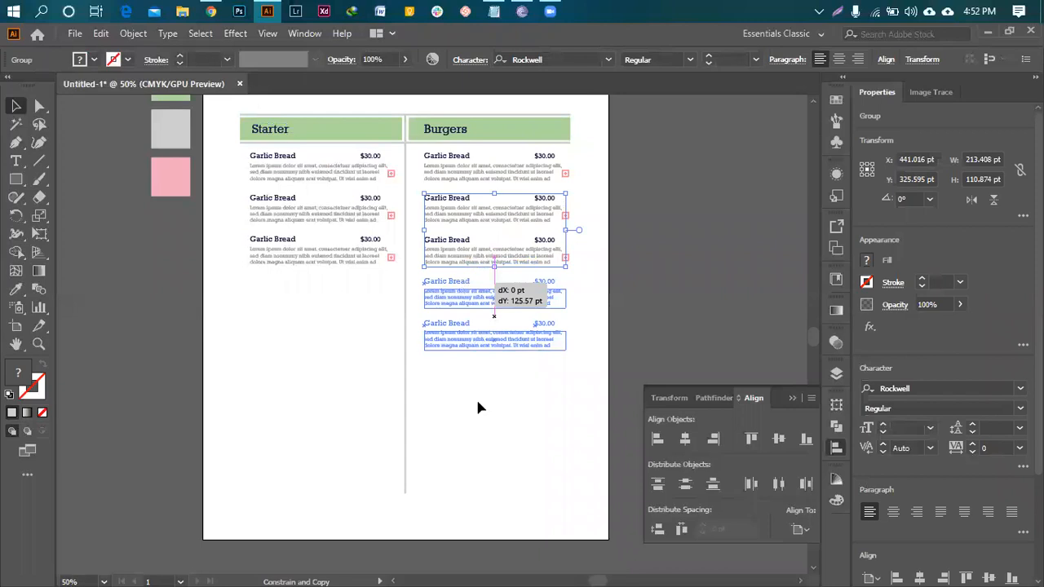
- Distribute the five Burgers items with equal vertical spacing, aligned to the selection instead of the artboard
{"action": "left_click_drag", "start_coordinate": [419, 383], "coordinate": [532, 166]}
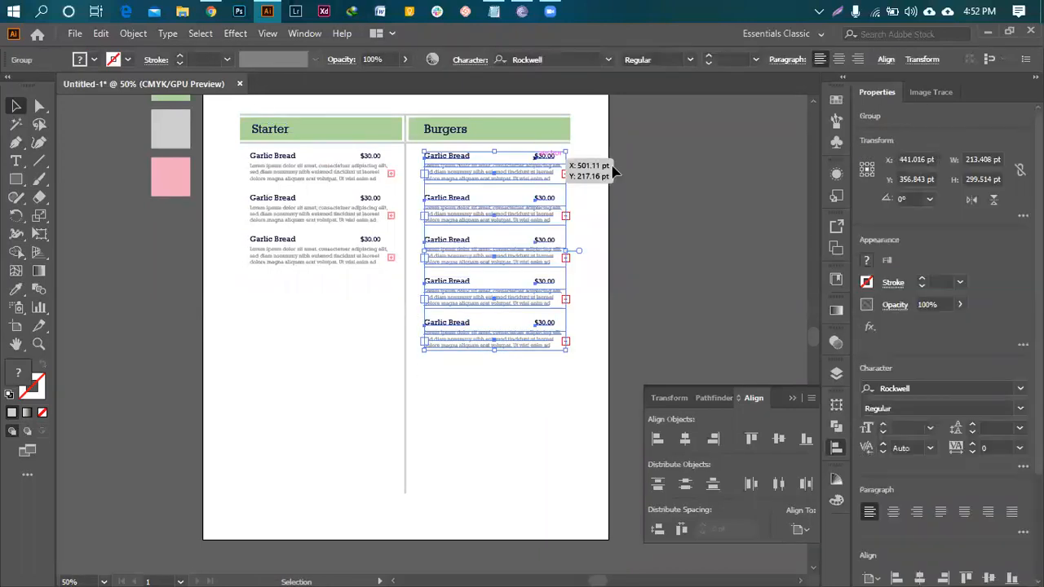
{"action": "left_click", "coordinate": [661, 529]}
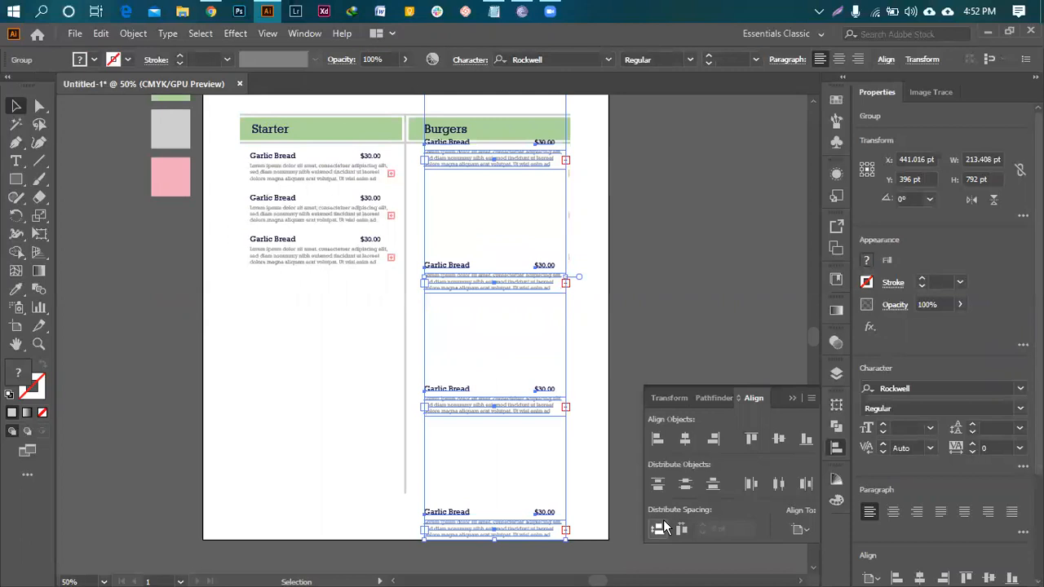
{"action": "key", "text": "ctrl+z"}
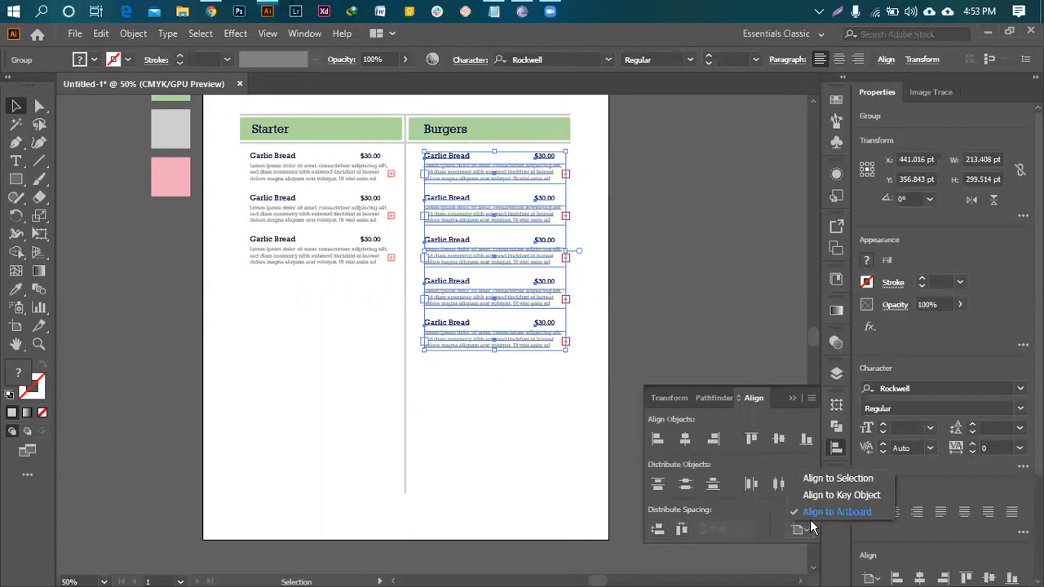
{"action": "left_click", "coordinate": [817, 477]}
{"action": "left_click", "coordinate": [660, 530]}
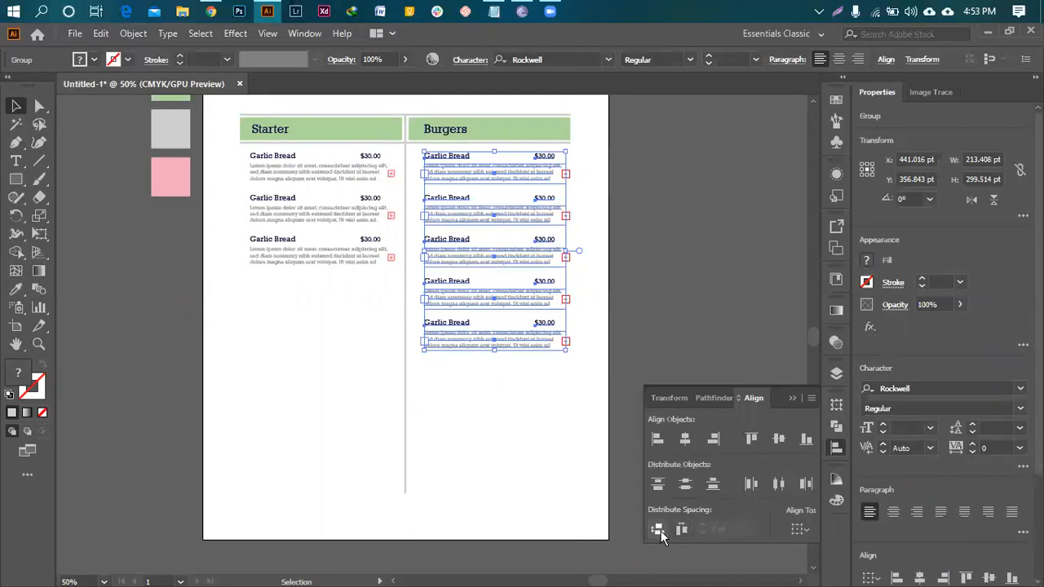
{"action": "left_click", "coordinate": [539, 441]}
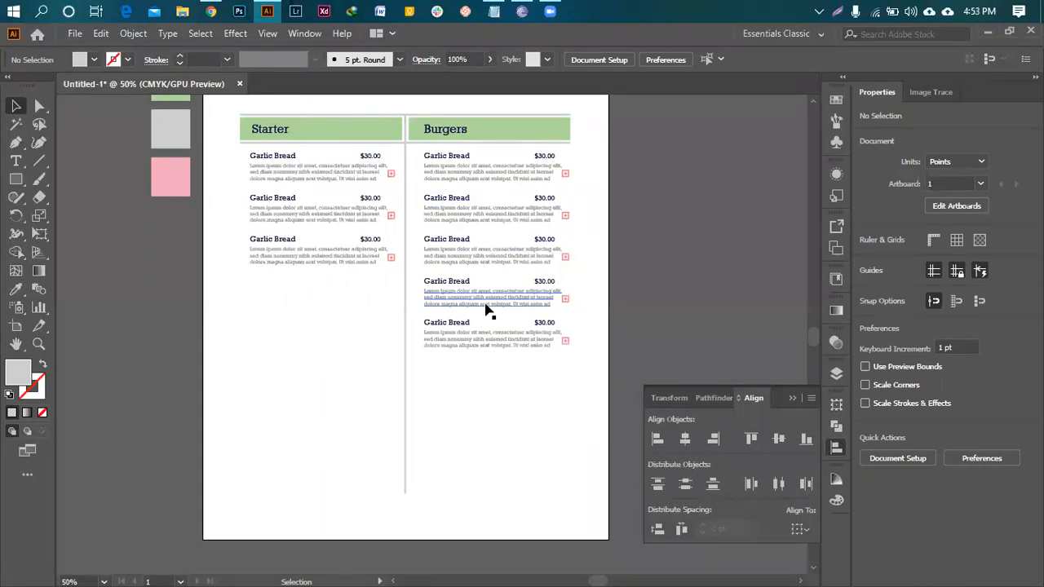
- Copy the Starter heading with its divider lines and three item texts straight down below the original in the left column
{"action": "left_click_drag", "start_coordinate": [237, 319], "coordinate": [373, 343]}
{"action": "scroll", "coordinate": [357, 123], "scroll_direction": "up", "scroll_amount": 2}
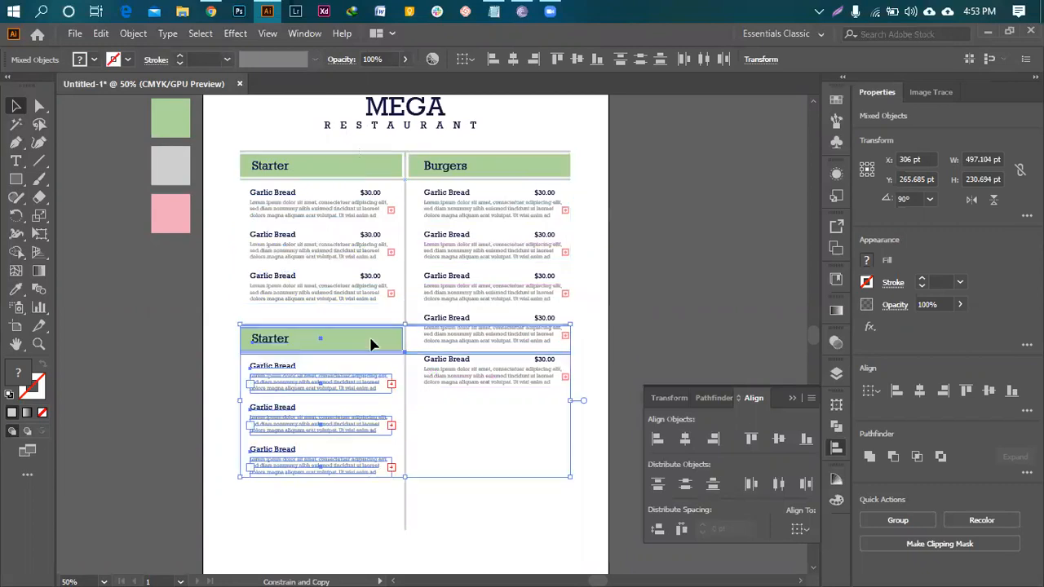
{"action": "left_click", "coordinate": [574, 514]}
- Try to shorten the two grey lines around the copied Starter heading toward the vertical divider
{"action": "left_click", "coordinate": [567, 327]}
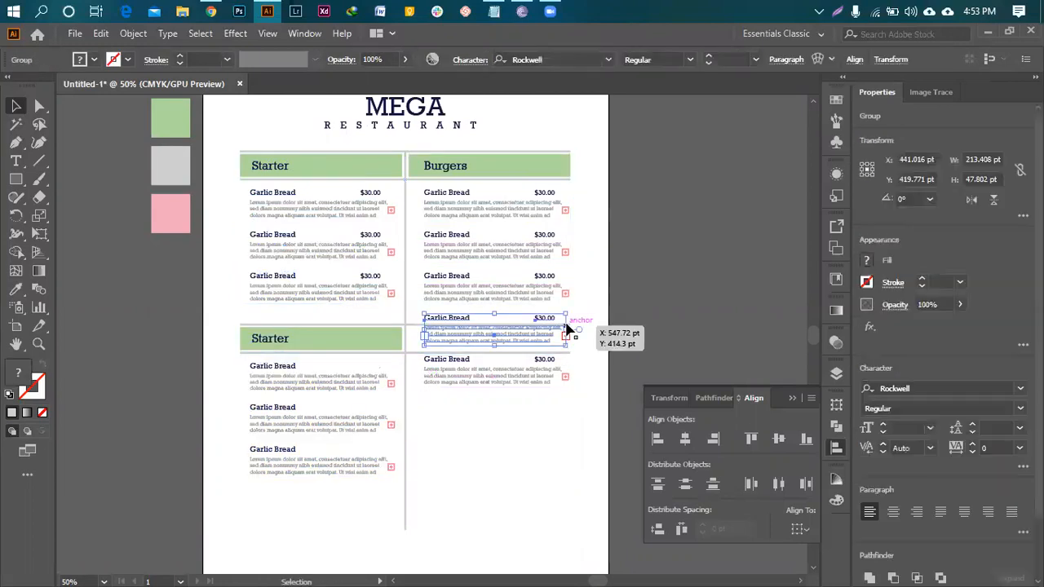
{"action": "left_click", "coordinate": [416, 359]}
{"action": "left_click", "coordinate": [414, 353]}
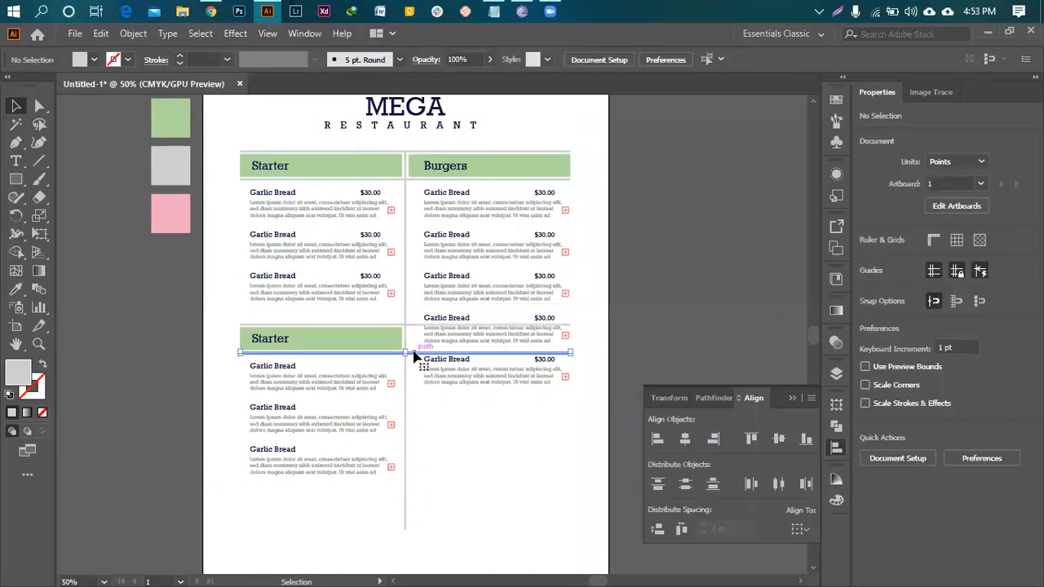
{"action": "key", "text": "ctrl+shift+a"}
{"action": "key", "text": "a"}
{"action": "scroll", "coordinate": [576, 342], "scroll_direction": "up", "scroll_amount": 4}
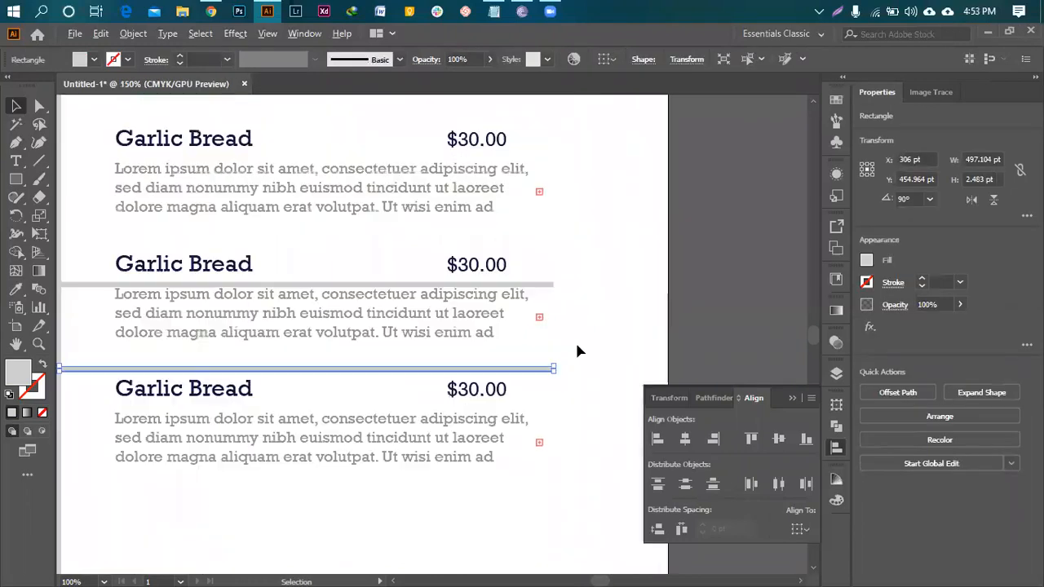
{"action": "left_click", "coordinate": [542, 265], "text": "shift"}
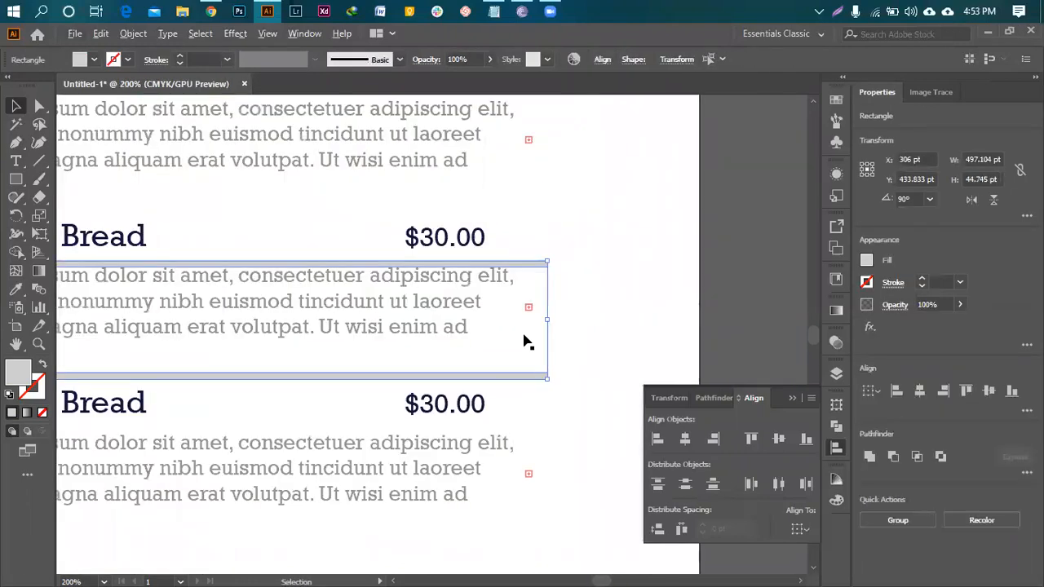
{"action": "scroll", "coordinate": [479, 348], "scroll_direction": "left", "scroll_amount": 2}
{"action": "scroll", "coordinate": [481, 350], "scroll_direction": "left", "scroll_amount": 1}
{"action": "key", "text": "v"}
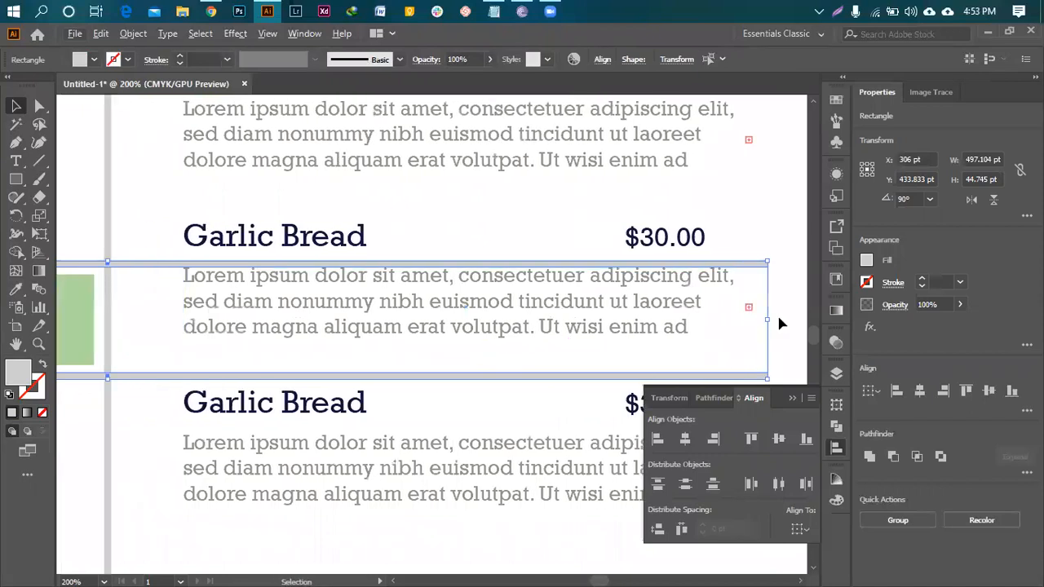
{"action": "left_click_drag", "start_coordinate": [769, 320], "coordinate": [224, 303]}
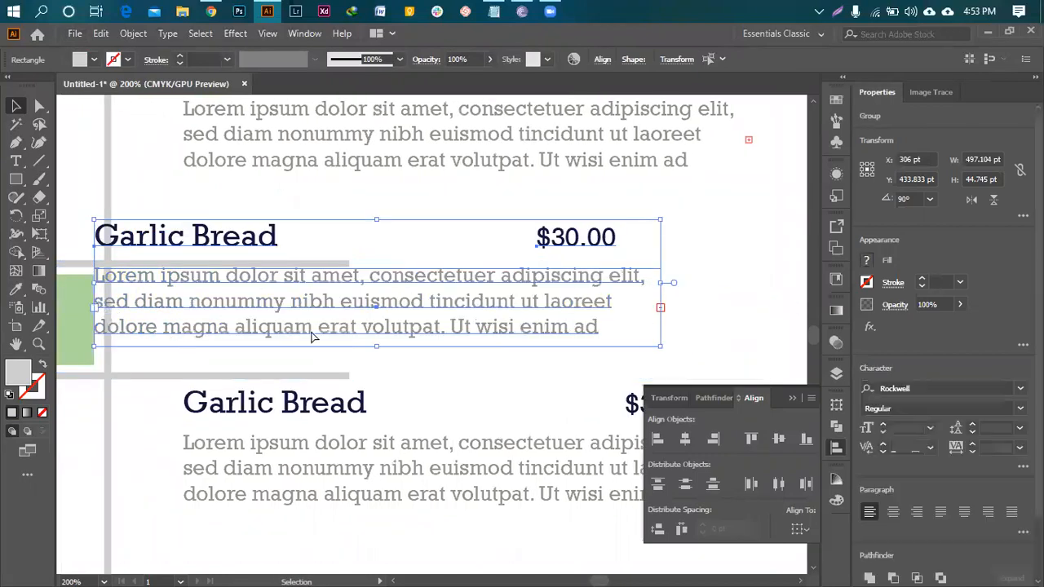
{"action": "key", "text": "ctrl+z"}
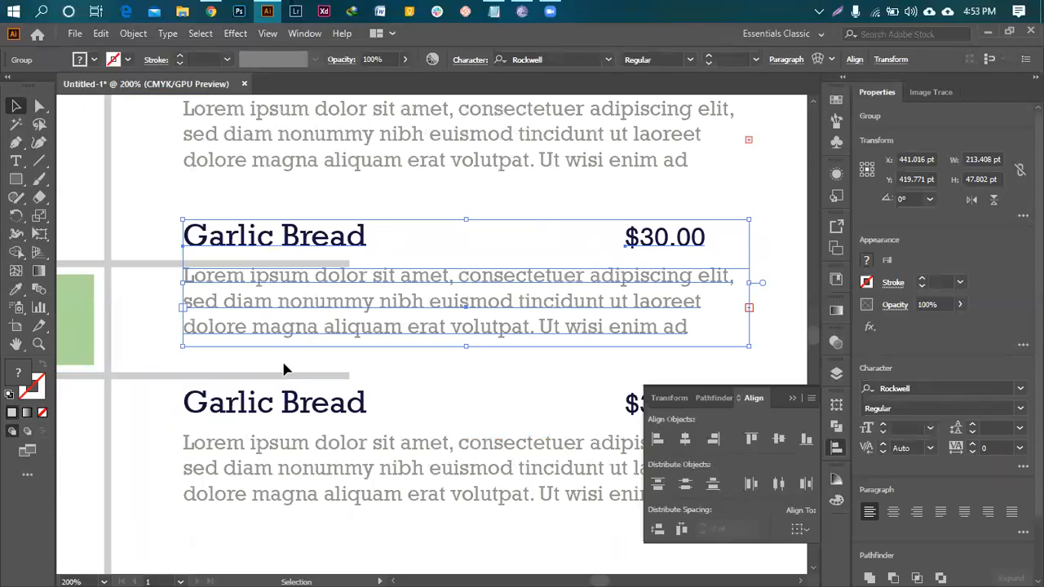
- Shorten both grey lines around the copied Starter heading to end at the vertical divider, about 248.6 pt wide
{"action": "left_click", "coordinate": [227, 375]}
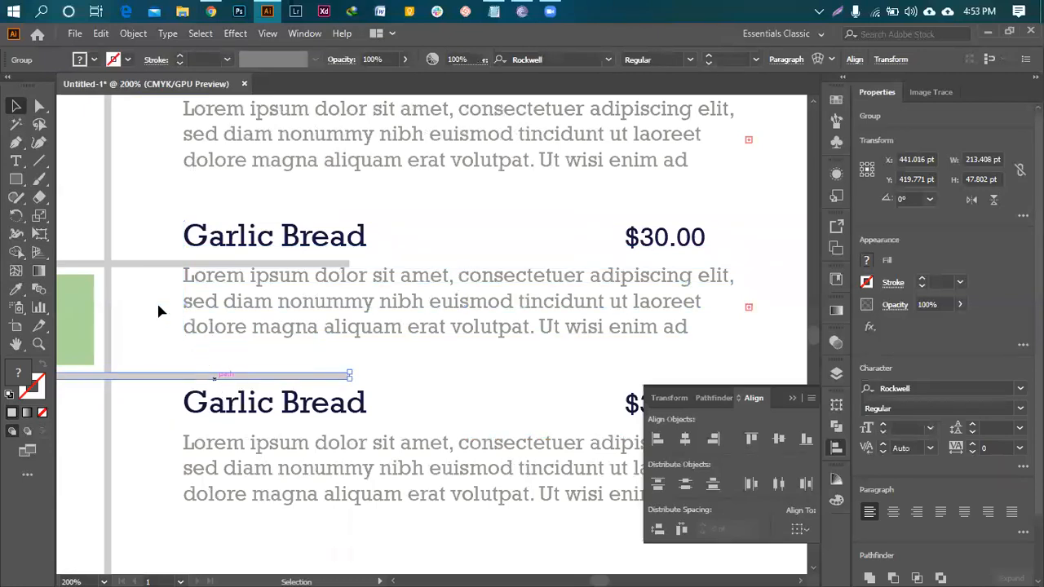
{"action": "left_click", "coordinate": [141, 264], "text": "shift"}
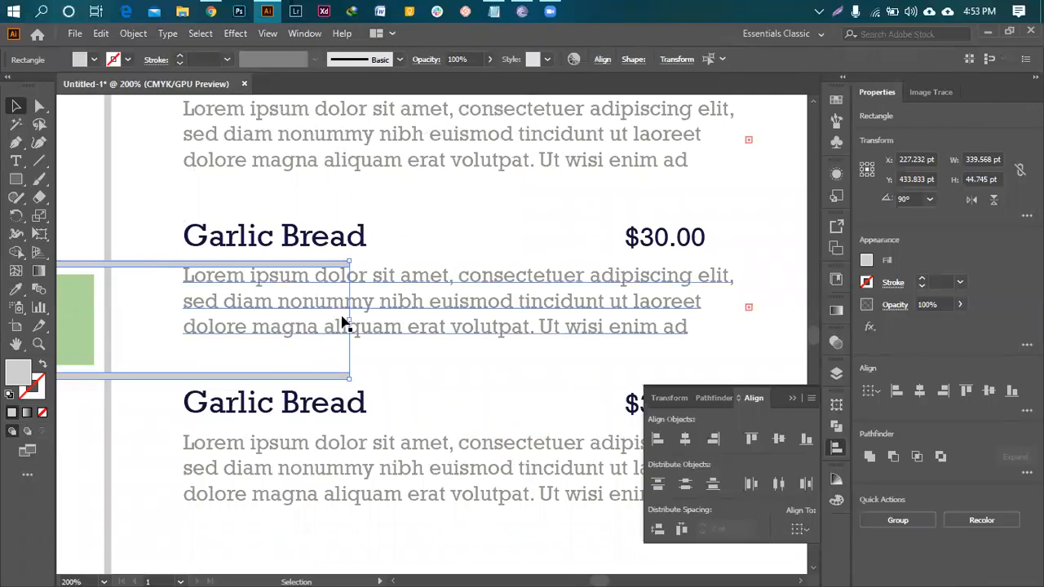
{"action": "left_click_drag", "start_coordinate": [349, 320], "coordinate": [107, 323]}
{"action": "key", "text": "a"}
{"action": "key", "text": "ctrl+0"}
{"action": "key", "text": "v"}
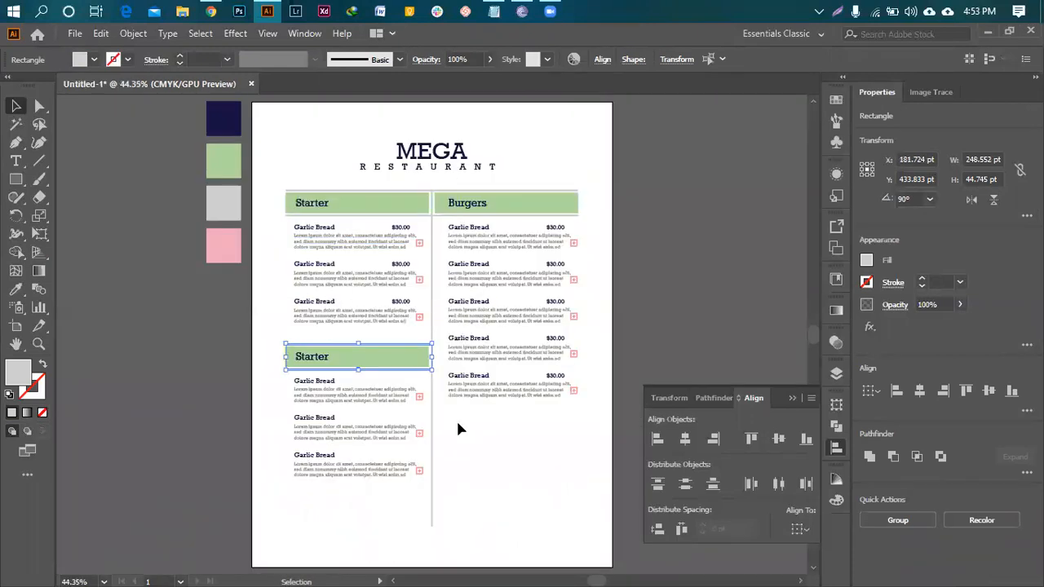
{"action": "left_click", "coordinate": [523, 432]}
- Delete the third Garlic Bread item and its description from the copied Starter section
{"action": "scroll", "coordinate": [523, 435], "scroll_direction": "down", "scroll_amount": 1}
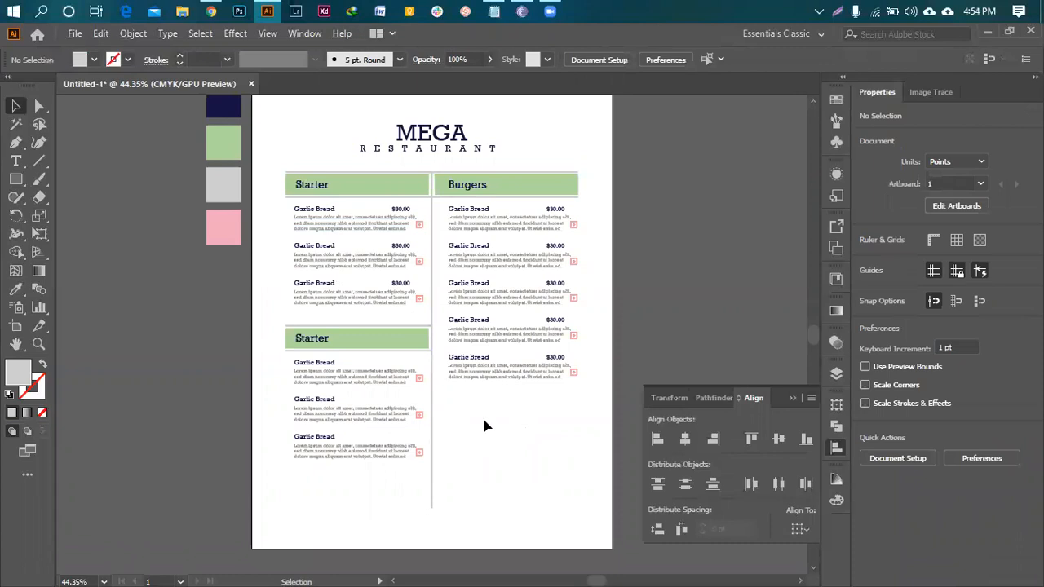
{"action": "scroll", "coordinate": [483, 418], "scroll_direction": "up", "scroll_amount": 1}
{"action": "left_click_drag", "start_coordinate": [269, 485], "coordinate": [314, 437]}
{"action": "key", "text": "Delete"}
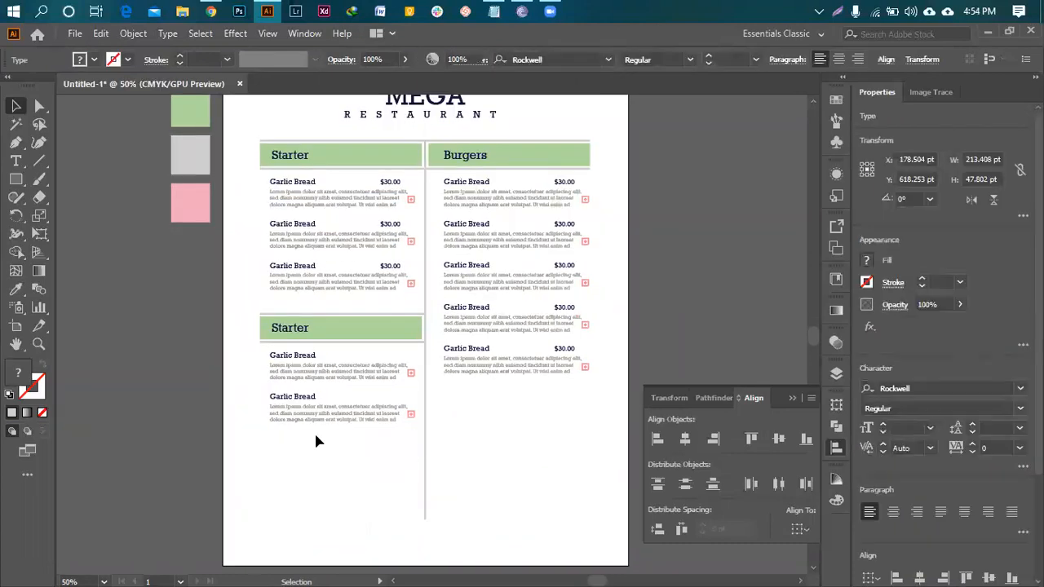
{"action": "left_click", "coordinate": [557, 443]}
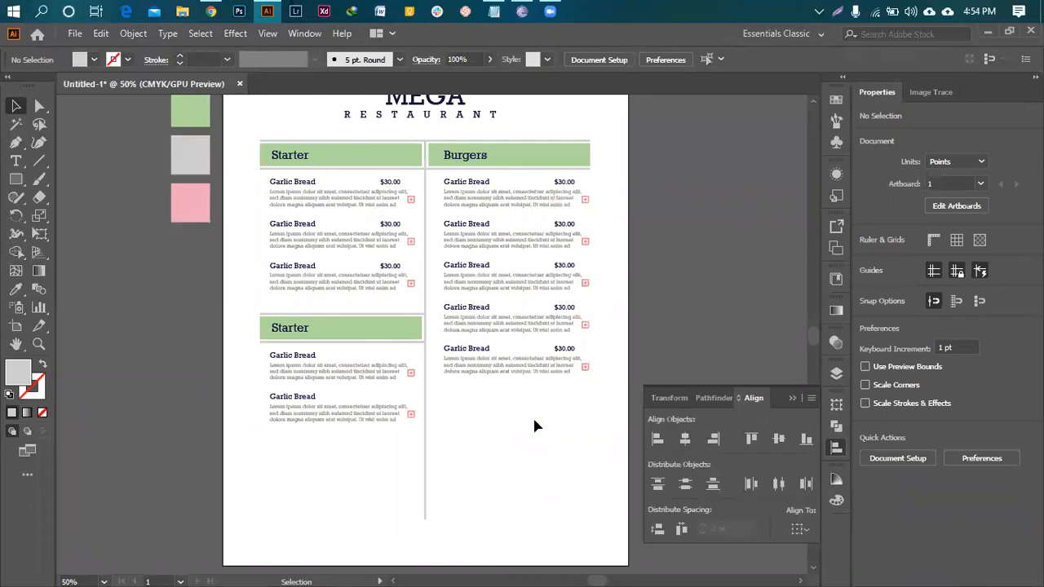
- Check the category list in Notepad and copy the two-item Starter section about 195 pt straight down
{"action": "key", "text": "alt+Tab"}
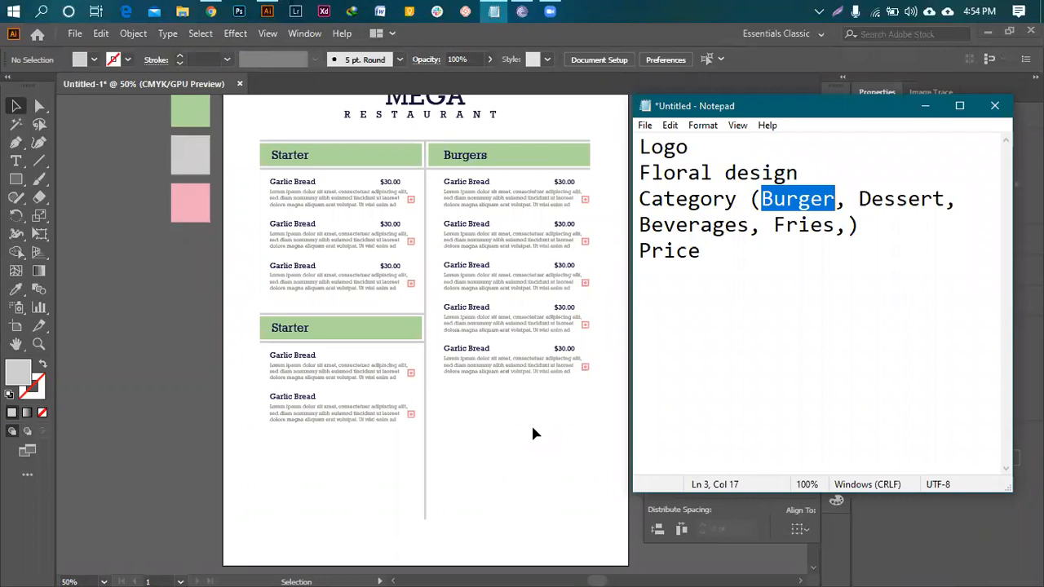
{"action": "left_click", "coordinate": [927, 106]}
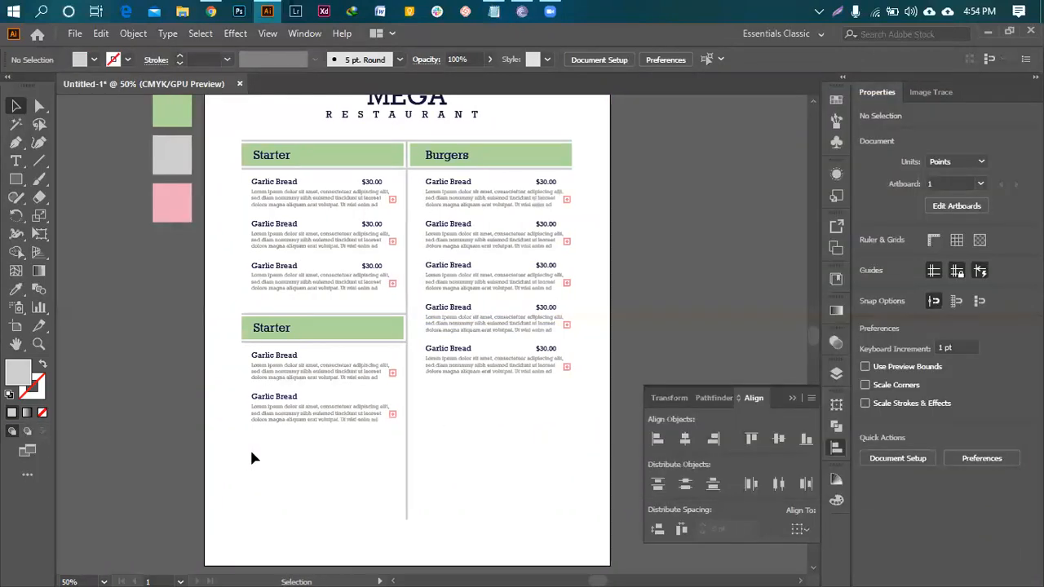
{"action": "left_click", "coordinate": [368, 314]}
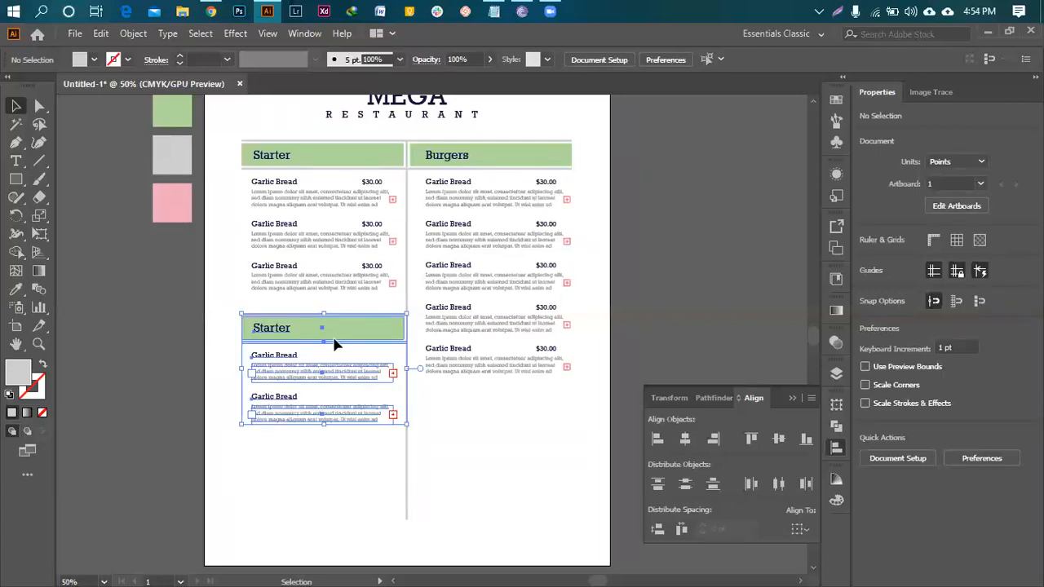
{"action": "left_click_drag", "start_coordinate": [354, 324], "coordinate": [348, 456]}
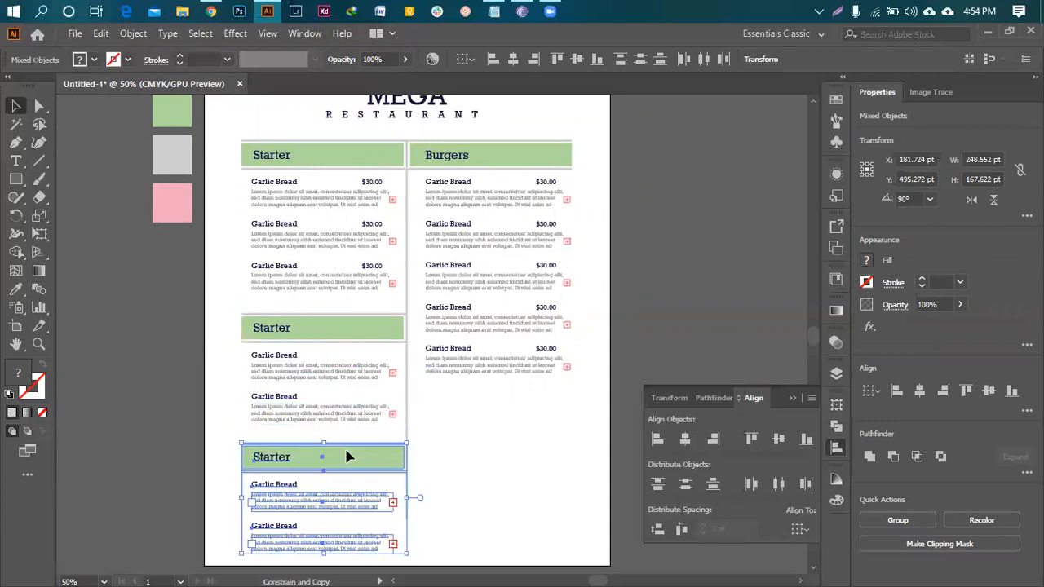
{"action": "scroll", "coordinate": [511, 441], "scroll_direction": "down", "scroll_amount": 2}
- Delete the second item and its description from the lowest Starter section in the left column
{"action": "left_click", "coordinate": [230, 471]}
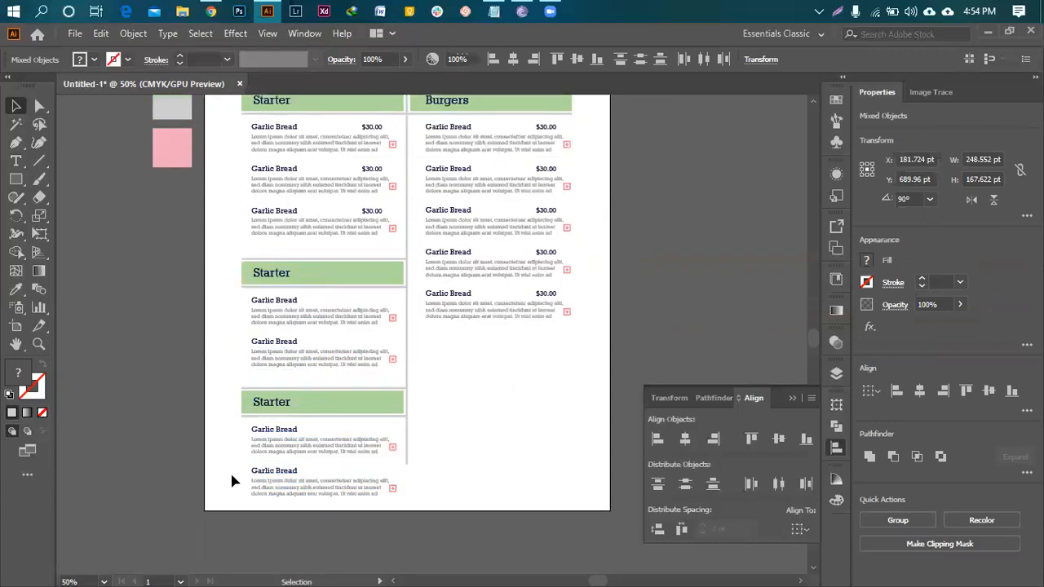
{"action": "left_click", "coordinate": [312, 494]}
{"action": "key", "text": "Delete"}
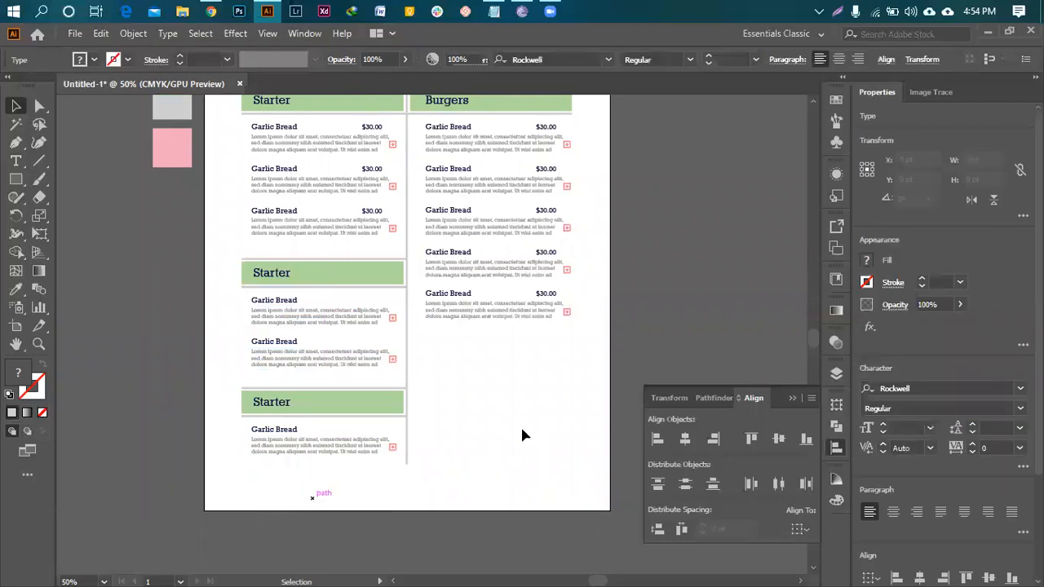
{"action": "scroll", "coordinate": [514, 409], "scroll_direction": "up", "scroll_amount": 2}
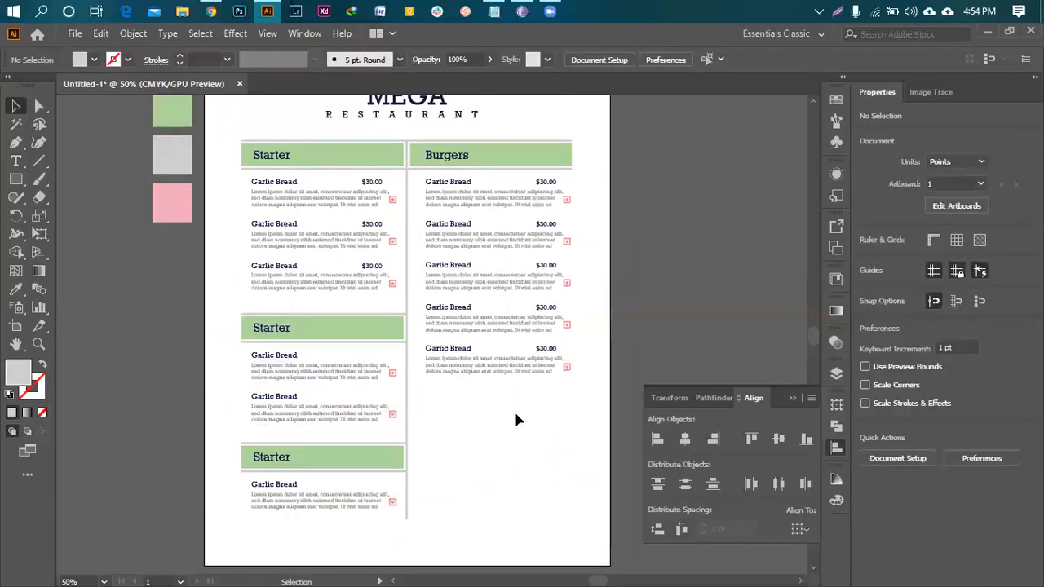
- Copy the two-item Starter section into the right column below the Burgers items, about 247 pt across and 130 pt down
{"action": "scroll", "coordinate": [510, 412], "scroll_direction": "right", "scroll_amount": 1}
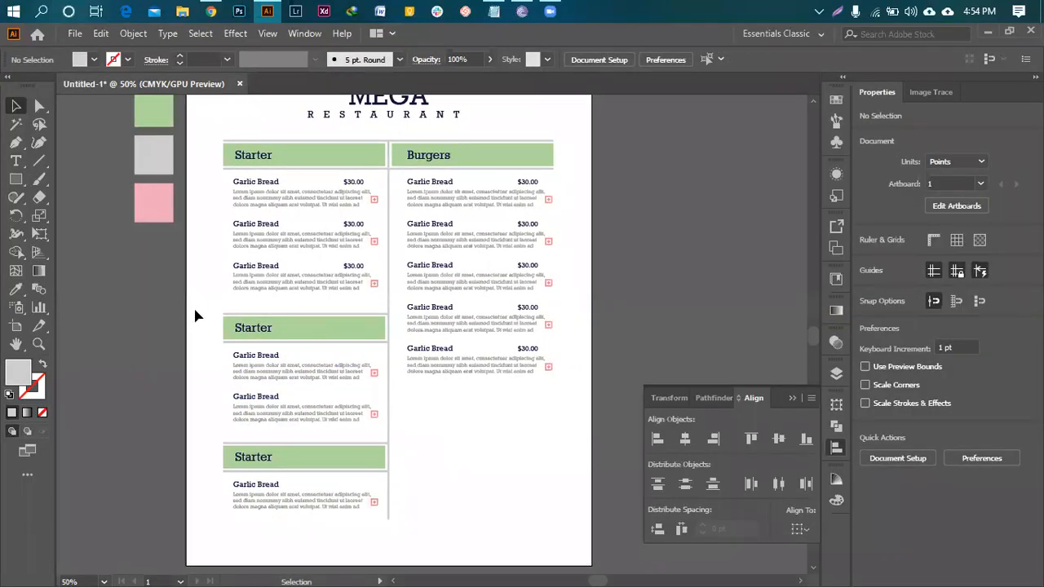
{"action": "left_click", "coordinate": [310, 424]}
{"action": "left_click_drag", "start_coordinate": [293, 333], "coordinate": [435, 417]}
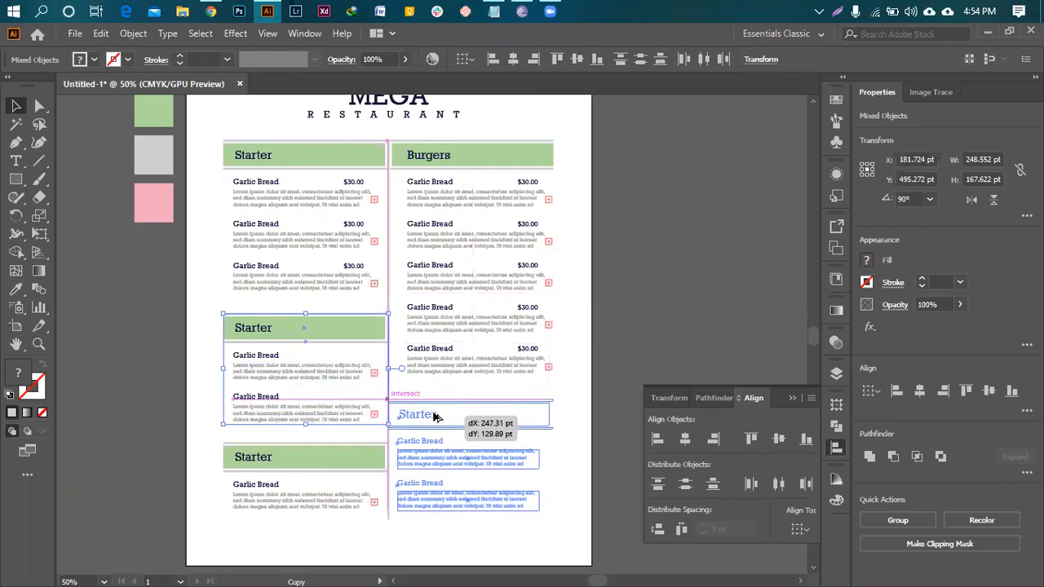
{"action": "left_click_drag", "start_coordinate": [435, 417], "coordinate": [435, 417]}
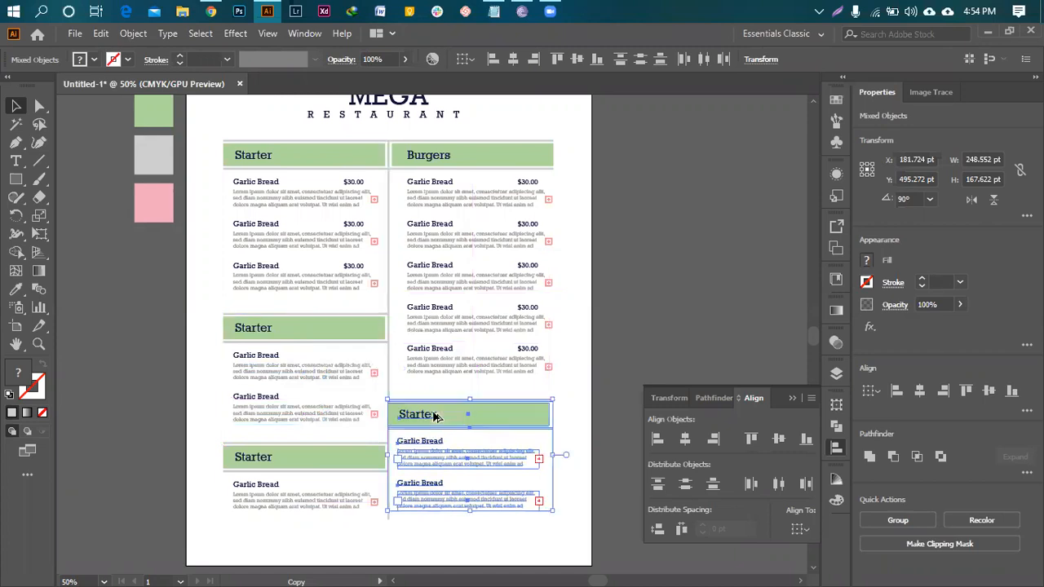
{"action": "left_click", "coordinate": [591, 400]}
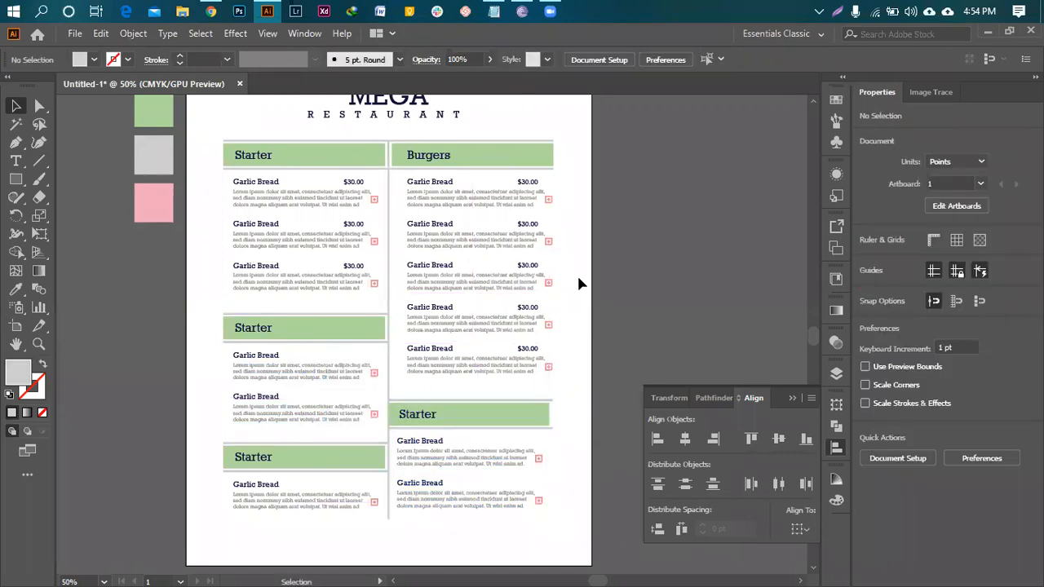
- Show the rulers and place a horizontal guide just under the left column's last description line
{"action": "scroll", "coordinate": [582, 305], "scroll_direction": "down", "scroll_amount": 3}
{"action": "scroll", "coordinate": [403, 449], "scroll_direction": "up", "scroll_amount": 2}
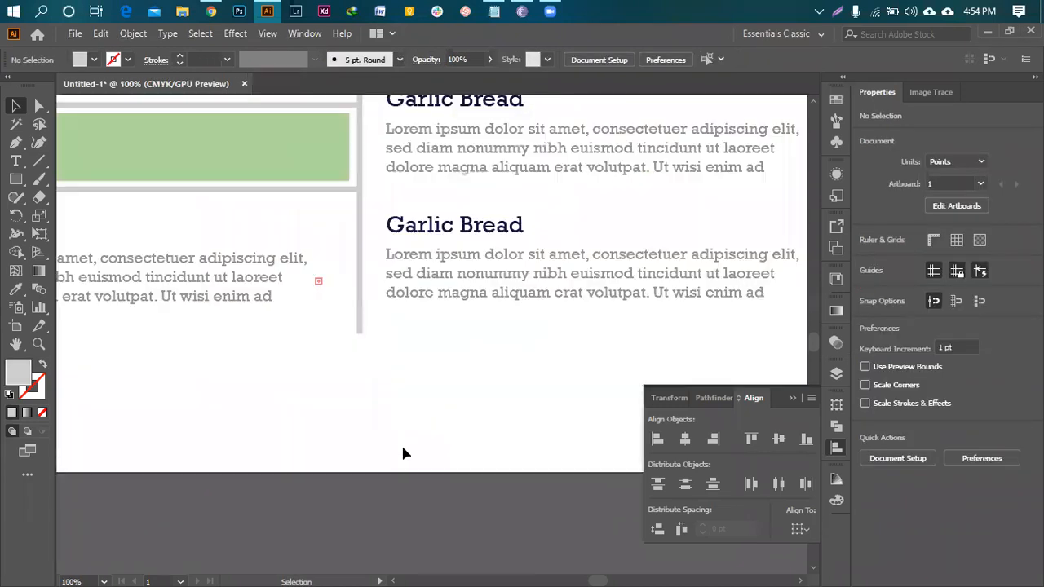
{"action": "scroll", "coordinate": [414, 387], "scroll_direction": "up", "scroll_amount": 1}
{"action": "scroll", "coordinate": [420, 400], "scroll_direction": "down", "scroll_amount": 2}
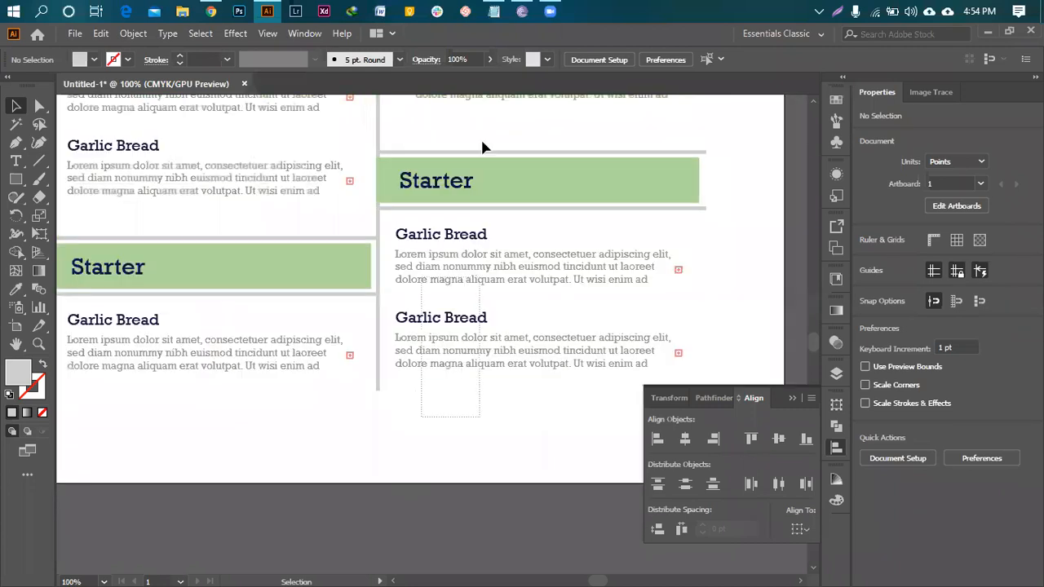
{"action": "left_click", "coordinate": [482, 199]}
{"action": "scroll", "coordinate": [416, 409], "scroll_direction": "up", "scroll_amount": 4}
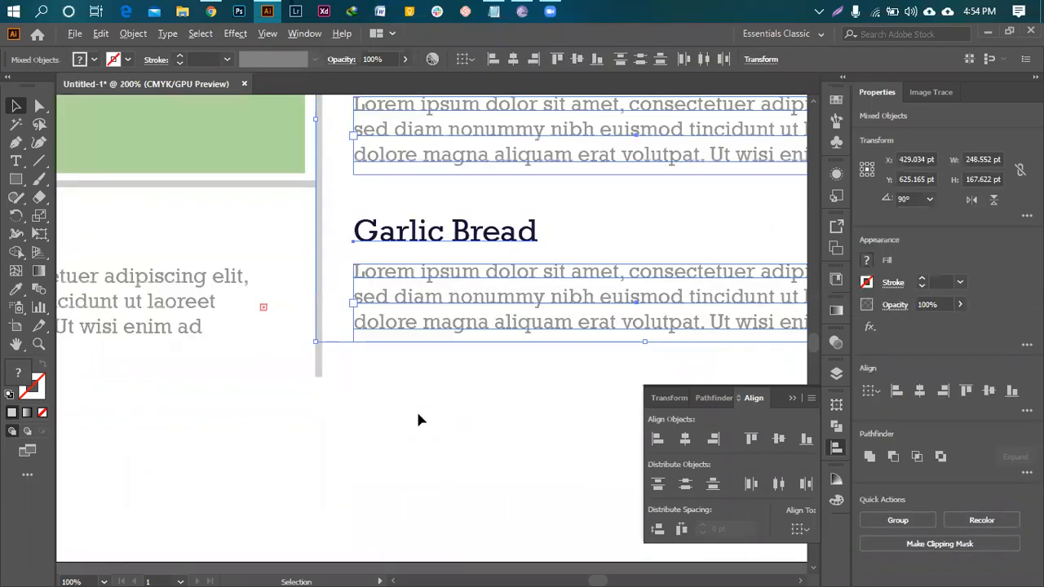
{"action": "scroll", "coordinate": [412, 416], "scroll_direction": "up", "scroll_amount": 1}
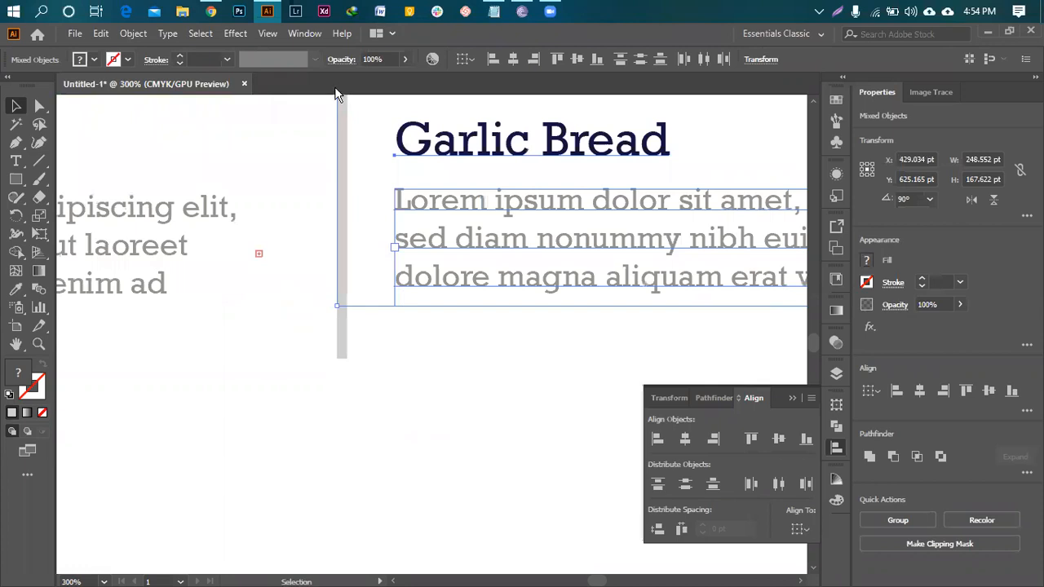
{"action": "key", "text": "ctrl+r"}
{"action": "left_click_drag", "start_coordinate": [325, 103], "coordinate": [325, 297]}
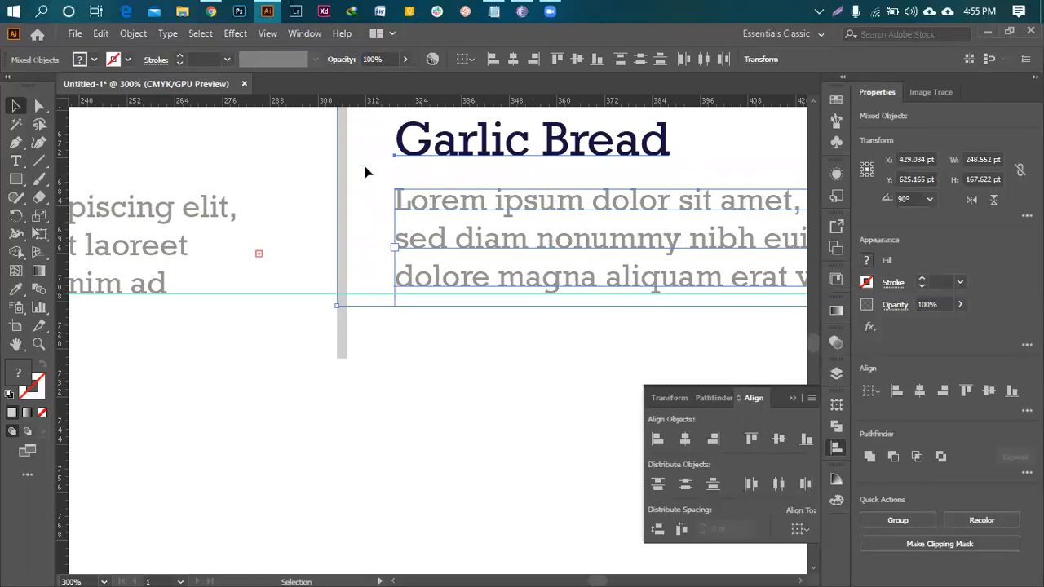
- Move the right column's copied Starter section down 2 pt so its last text line meets the guide
{"action": "key", "text": "Down"}
{"action": "key", "text": "Down"}
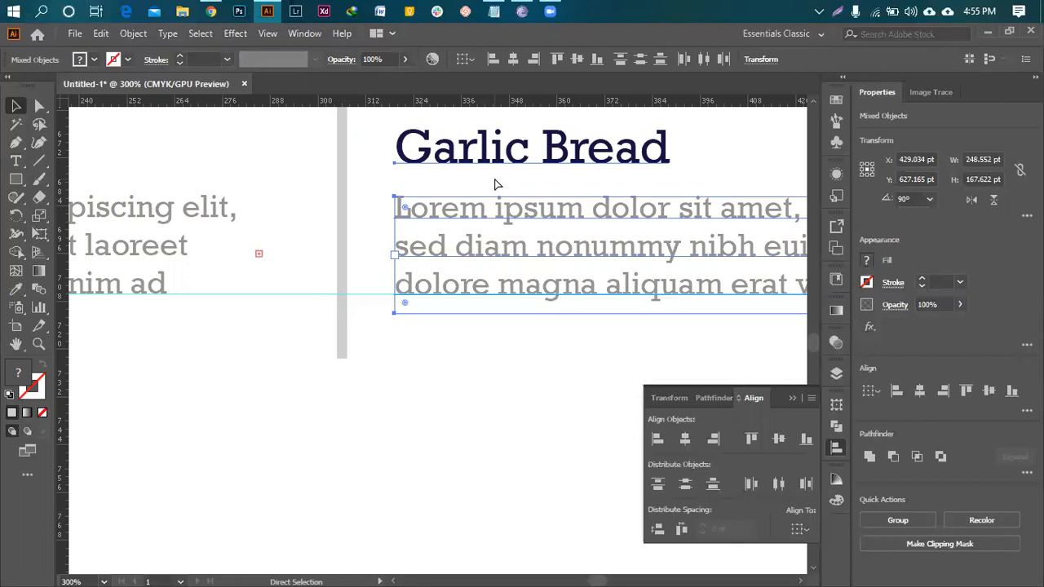
{"action": "key", "text": "ctrl+0"}
{"action": "scroll", "coordinate": [656, 269], "scroll_direction": "down", "scroll_amount": 3}
{"action": "scroll", "coordinate": [656, 269], "scroll_direction": "right", "scroll_amount": 3}
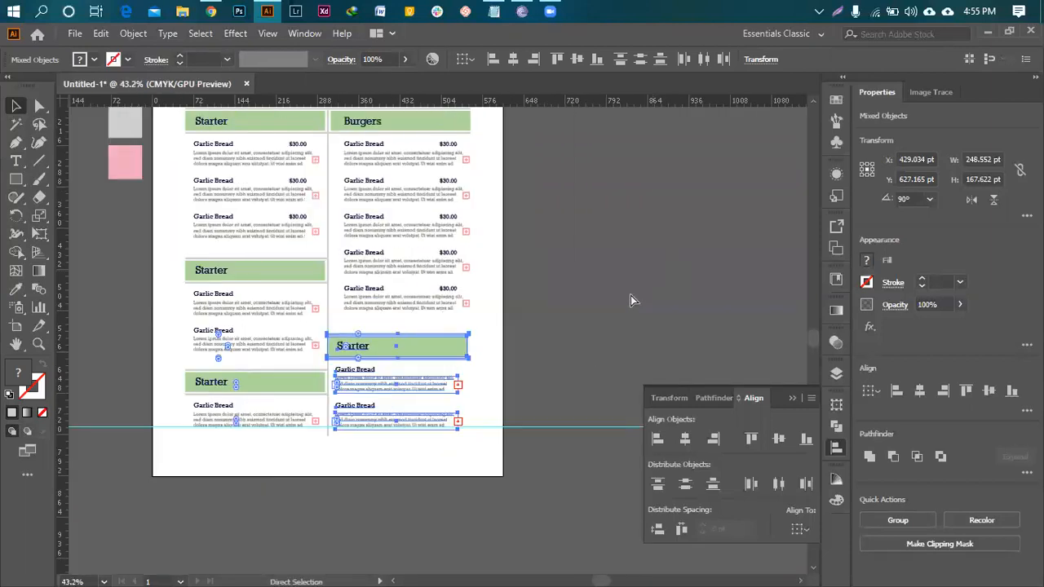
{"action": "left_click", "coordinate": [543, 364]}
{"action": "left_click", "coordinate": [592, 478]}
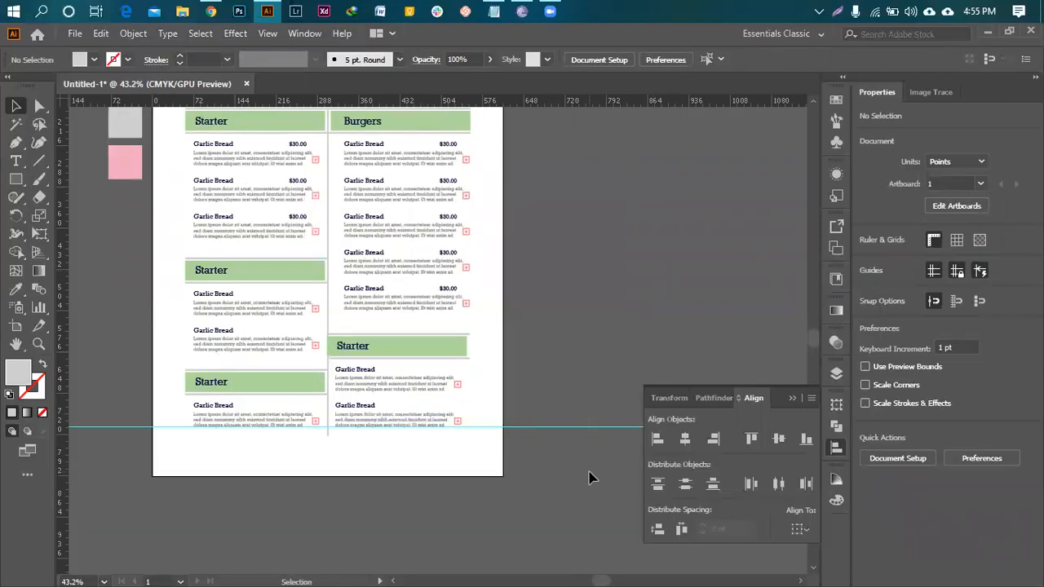
- Unlock the guides and delete the horizontal guide below the menu columns
{"action": "right_click", "coordinate": [585, 346]}
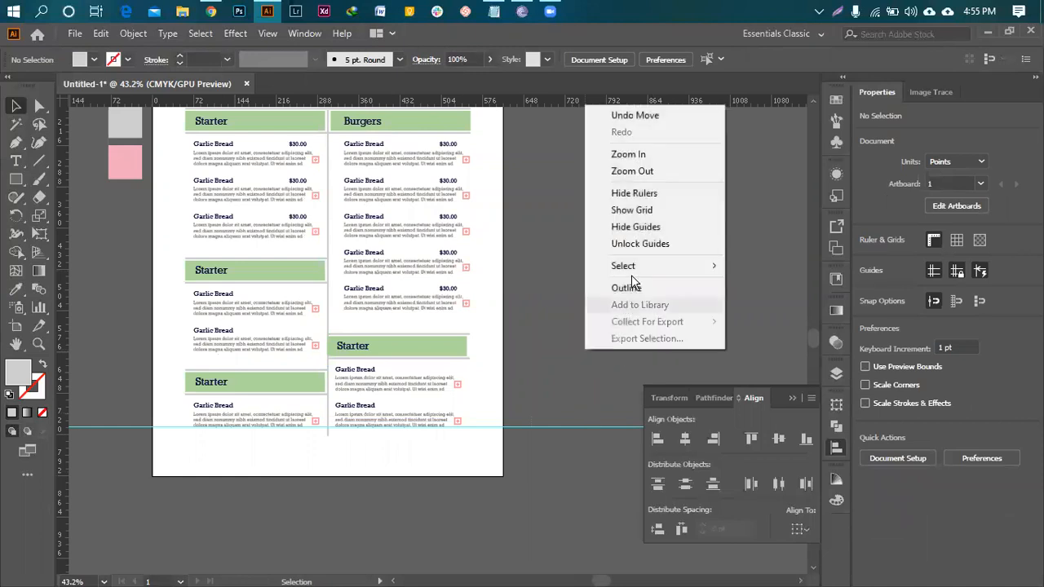
{"action": "left_click", "coordinate": [633, 238]}
{"action": "left_click_drag", "start_coordinate": [554, 354], "coordinate": [602, 489]}
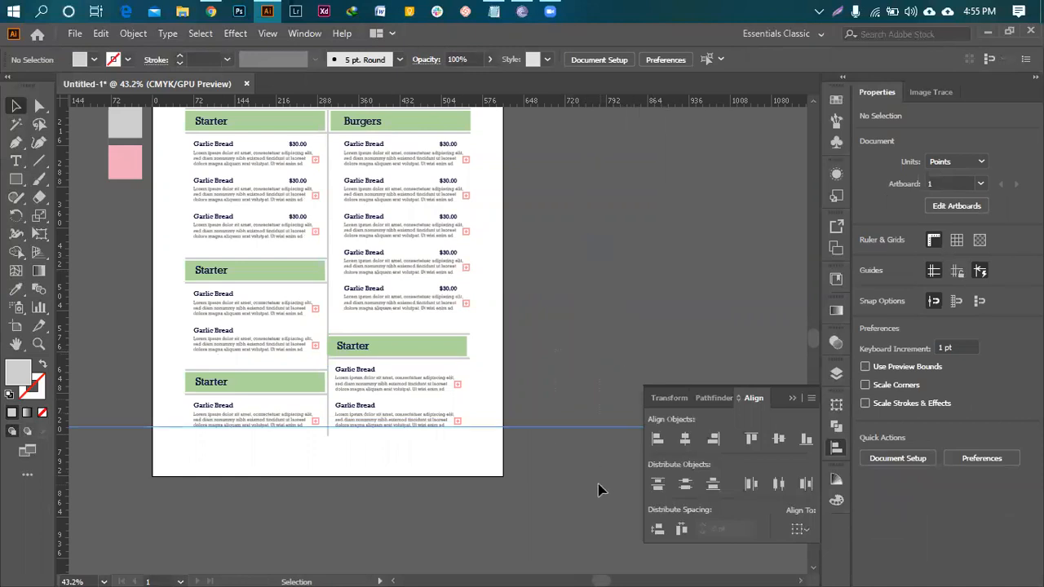
{"action": "key", "text": "Delete"}
- Rename the left column's second heading to Fries and its third heading to Dessert
{"action": "scroll", "coordinate": [571, 376], "scroll_direction": "up", "scroll_amount": 3}
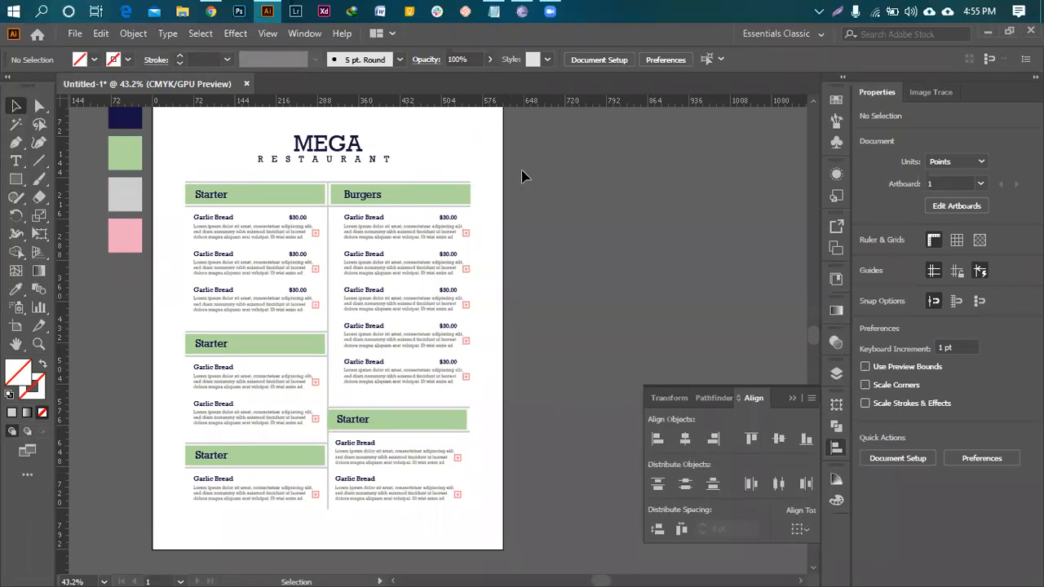
{"action": "double_click", "coordinate": [218, 351]}
{"action": "double_click", "coordinate": [218, 351]}
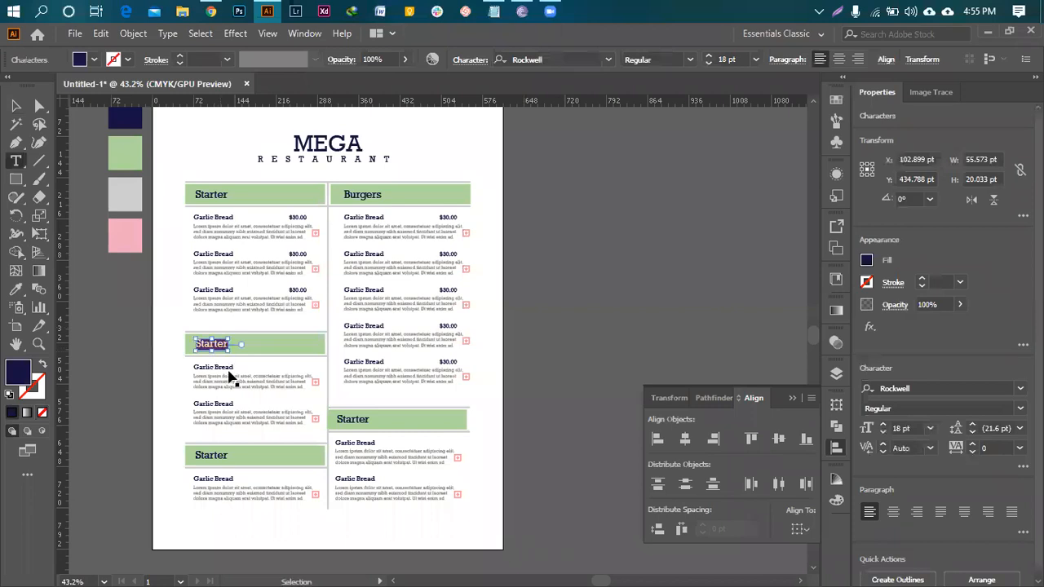
{"action": "type", "text": "Fi"}
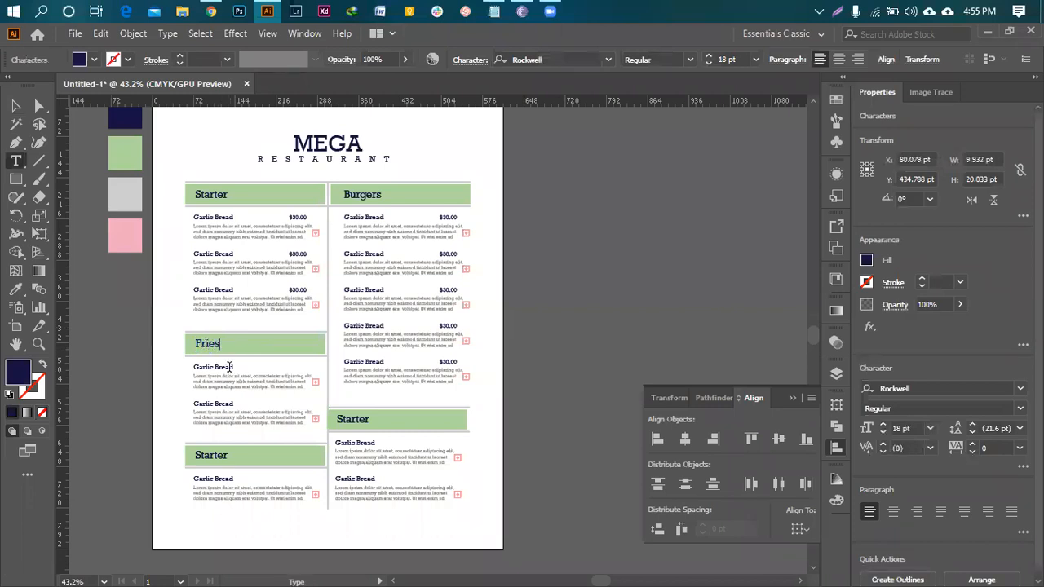
{"action": "left_click_drag", "start_coordinate": [209, 456], "coordinate": [229, 456]}
{"action": "double_click", "coordinate": [232, 456]}
{"action": "type", "text": "Des"}
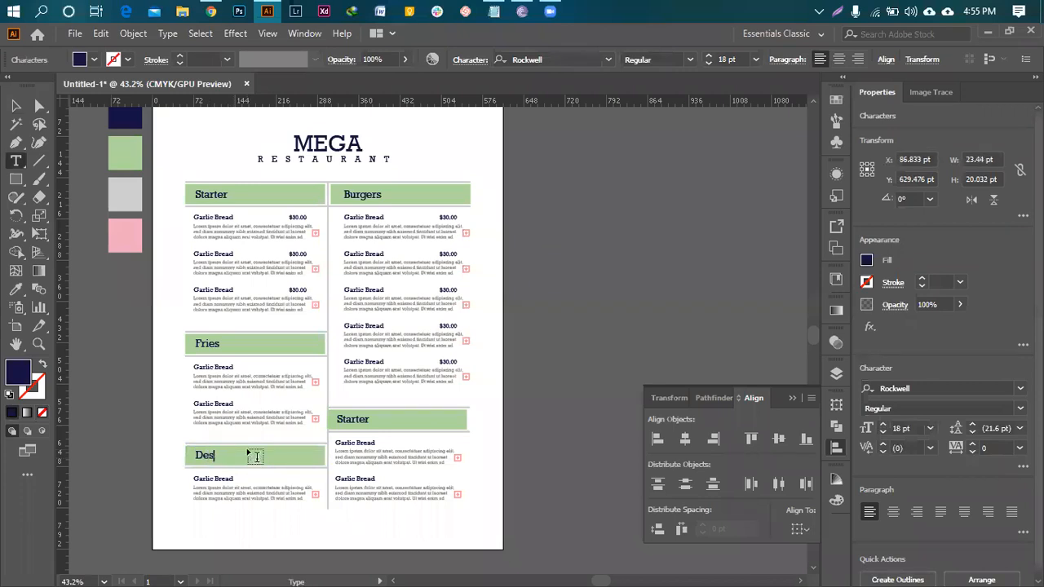
{"action": "type", "text": "sert"}
- Rename the right column's lower Starter heading to Beverages
{"action": "double_click", "coordinate": [353, 418]}
{"action": "type", "text": "Beverages"}
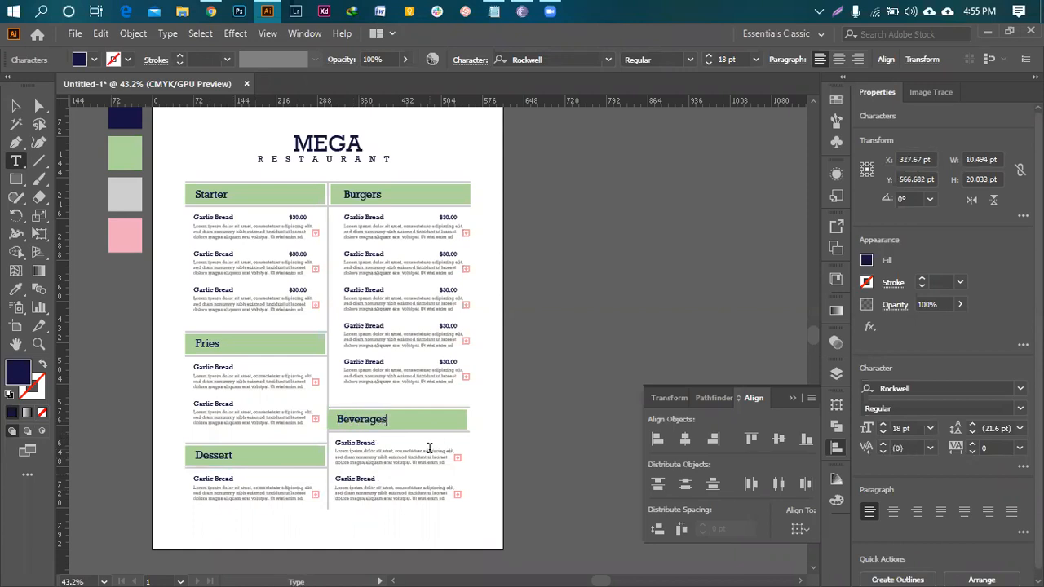
{"action": "left_click", "coordinate": [16, 105]}
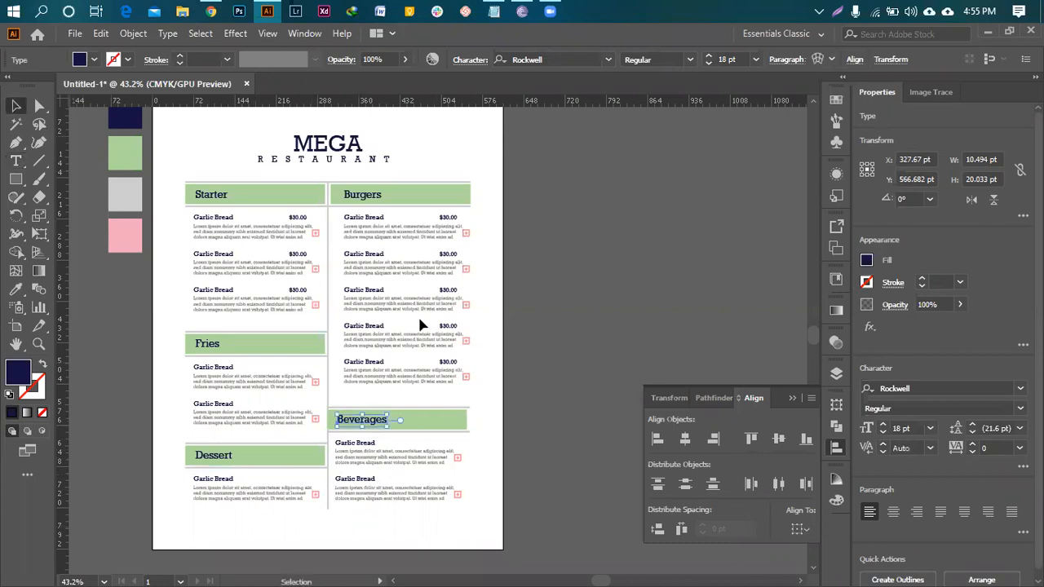
- Move the last Burgers item group down 7 pt, closer to the Beverages heading
{"action": "left_click", "coordinate": [351, 373]}
{"action": "key", "text": "Down"}
{"action": "key", "text": "Down"}
{"action": "key", "text": "Down"}
{"action": "key", "text": "Down"}
{"action": "key", "text": "Down"}
{"action": "key", "text": "Down"}
{"action": "key", "text": "Down"}
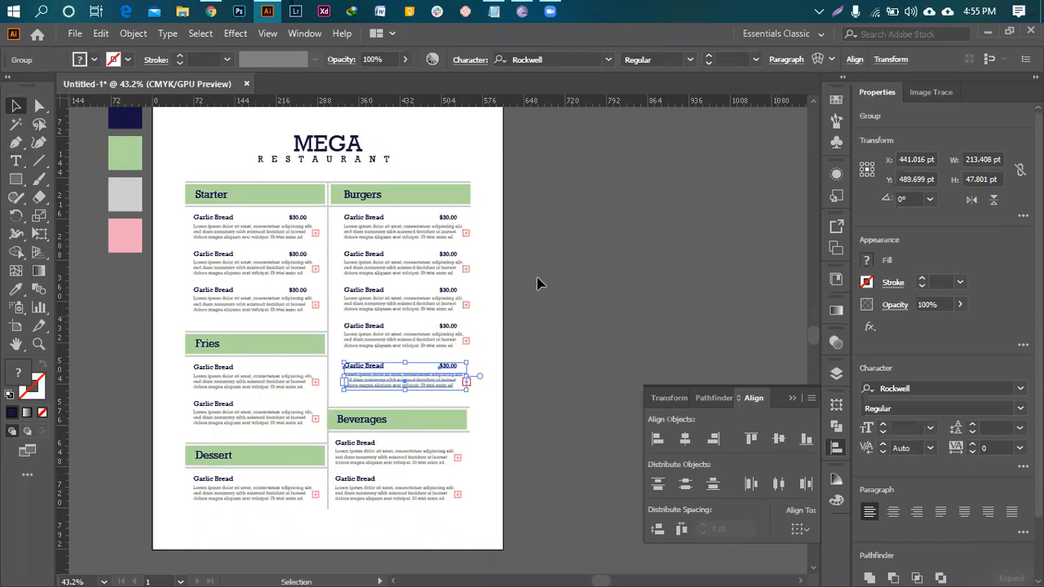
- Distribute the vertical spacing of the five Burgers items evenly
{"action": "left_click_drag", "start_coordinate": [483, 217], "coordinate": [367, 390]}
{"action": "left_click", "coordinate": [664, 526]}
{"action": "left_click", "coordinate": [555, 333]}
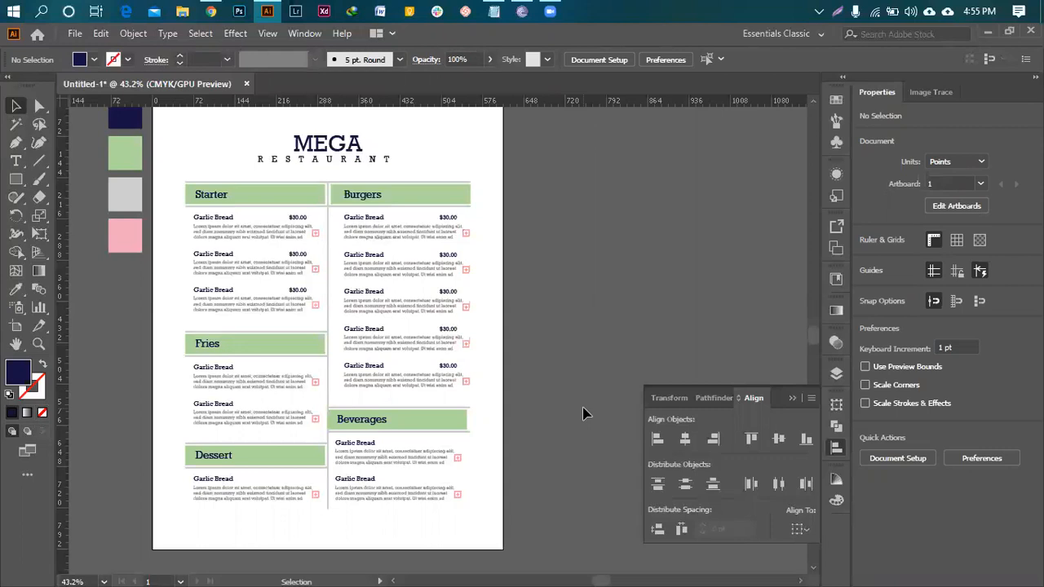
{"action": "left_click", "coordinate": [837, 448]}
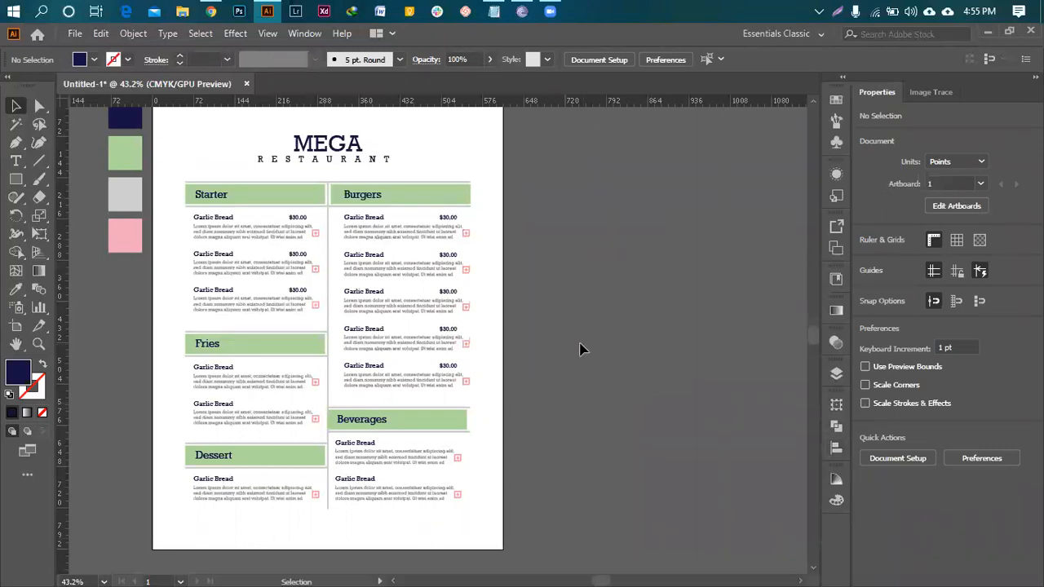
- Switch to Chrome and look through the Freepik floral search results for ornament artwork
{"action": "scroll", "coordinate": [579, 344], "scroll_direction": "up", "scroll_amount": 1}
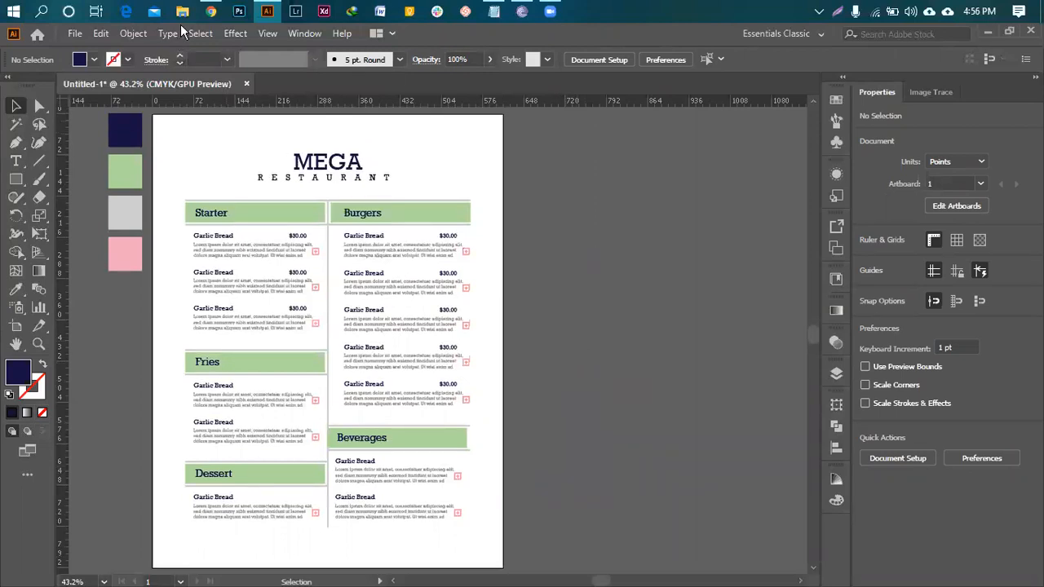
{"action": "left_click", "coordinate": [211, 12]}
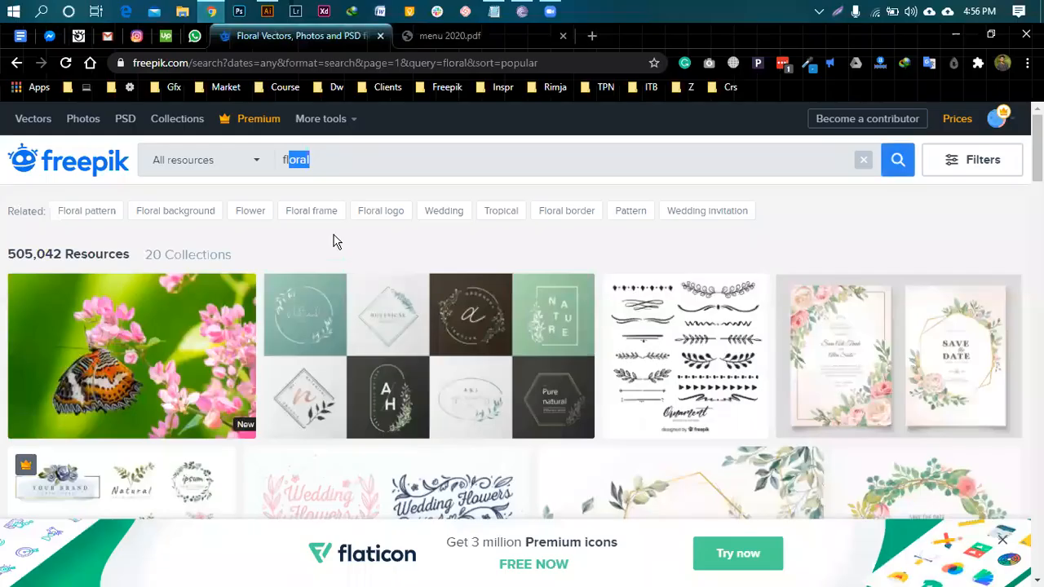
{"action": "scroll", "coordinate": [326, 270], "scroll_direction": "down", "scroll_amount": 3}
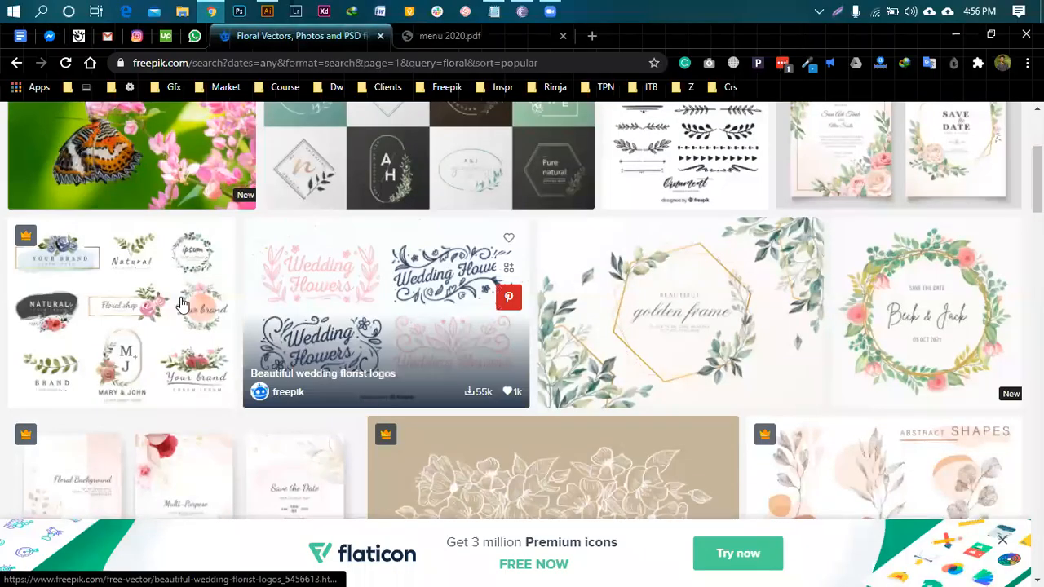
{"action": "scroll", "coordinate": [303, 241], "scroll_direction": "up", "scroll_amount": 3}
{"action": "left_click", "coordinate": [347, 158]}
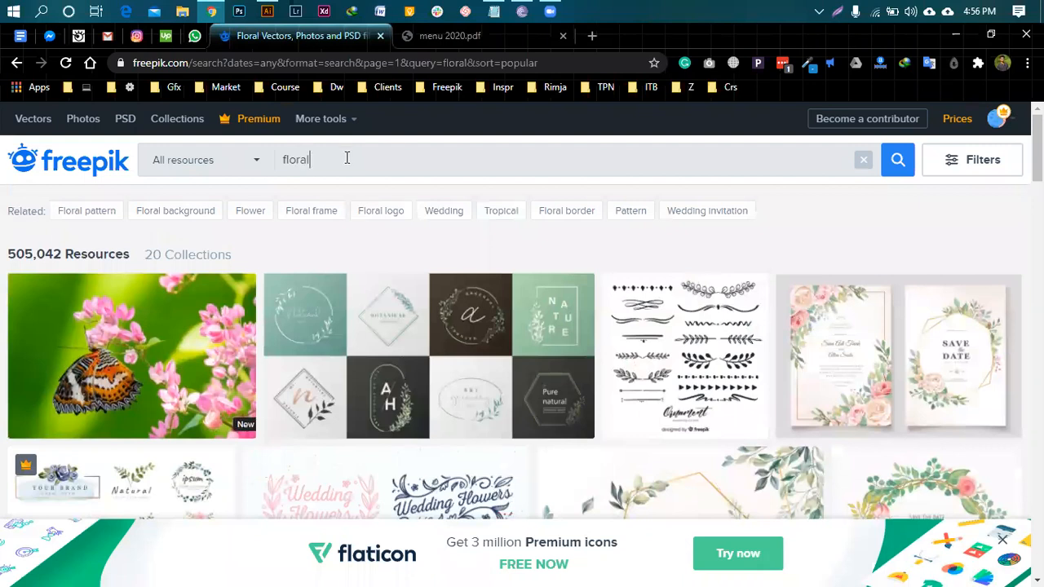
{"action": "scroll", "coordinate": [261, 193], "scroll_direction": "down", "scroll_amount": 4}
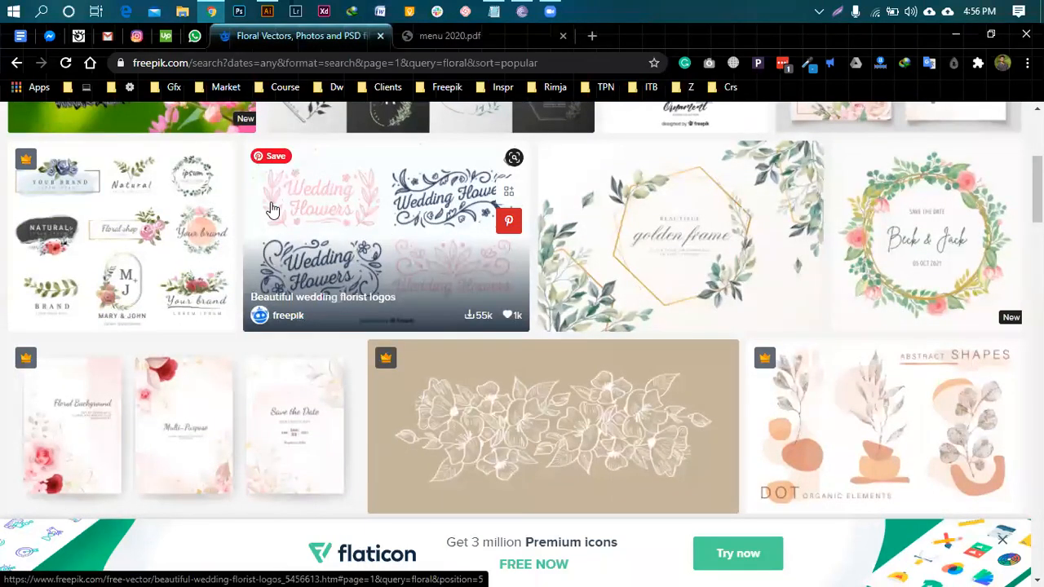
- Switch back to Illustrator and open the recent file 2813819.ai without replacing its missing fonts
{"action": "left_click", "coordinate": [267, 12]}
{"action": "left_click", "coordinate": [72, 33]}
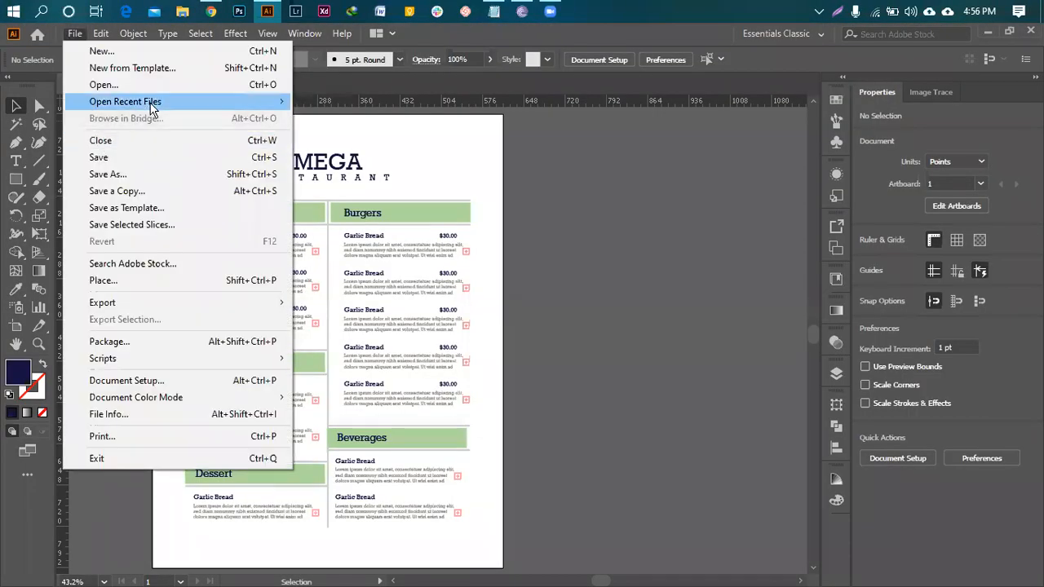
{"action": "mouse_move", "coordinate": [163, 102]}
{"action": "left_click", "coordinate": [367, 119]}
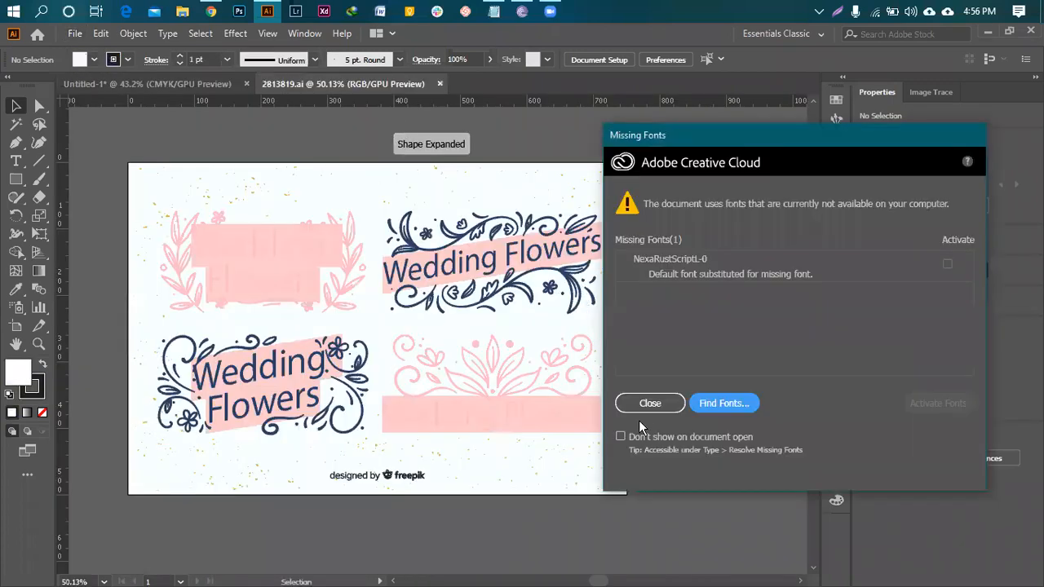
{"action": "left_click", "coordinate": [644, 403]}
- Ungroup the upper pink Wedding Flowers ornament twice so its leaf branches can be selected separately
{"action": "left_click", "coordinate": [339, 272]}
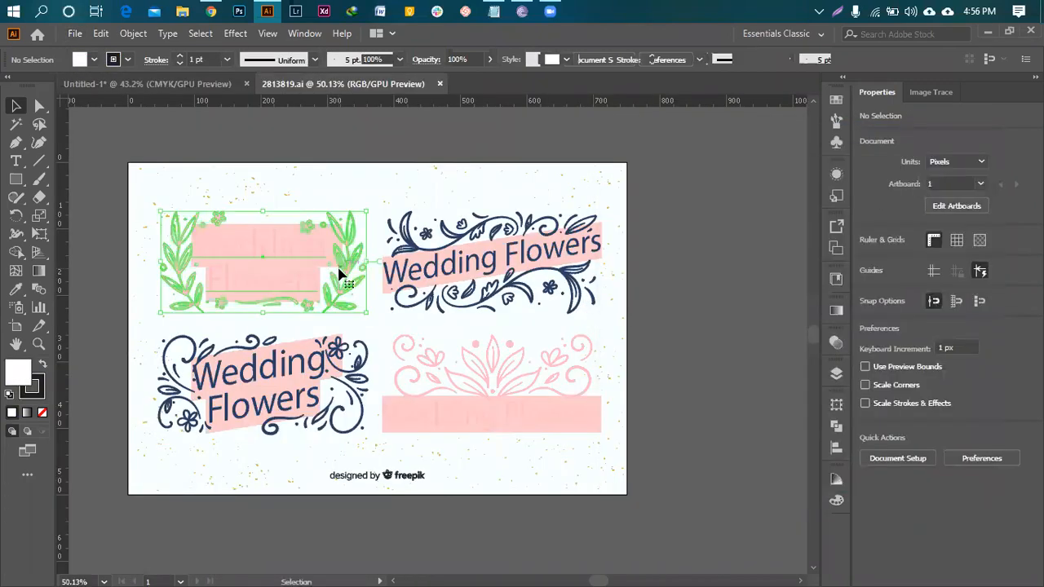
{"action": "right_click", "coordinate": [339, 272]}
{"action": "left_click", "coordinate": [387, 397]}
{"action": "left_click", "coordinate": [669, 319]}
{"action": "left_click", "coordinate": [346, 283]}
{"action": "right_click", "coordinate": [345, 283]}
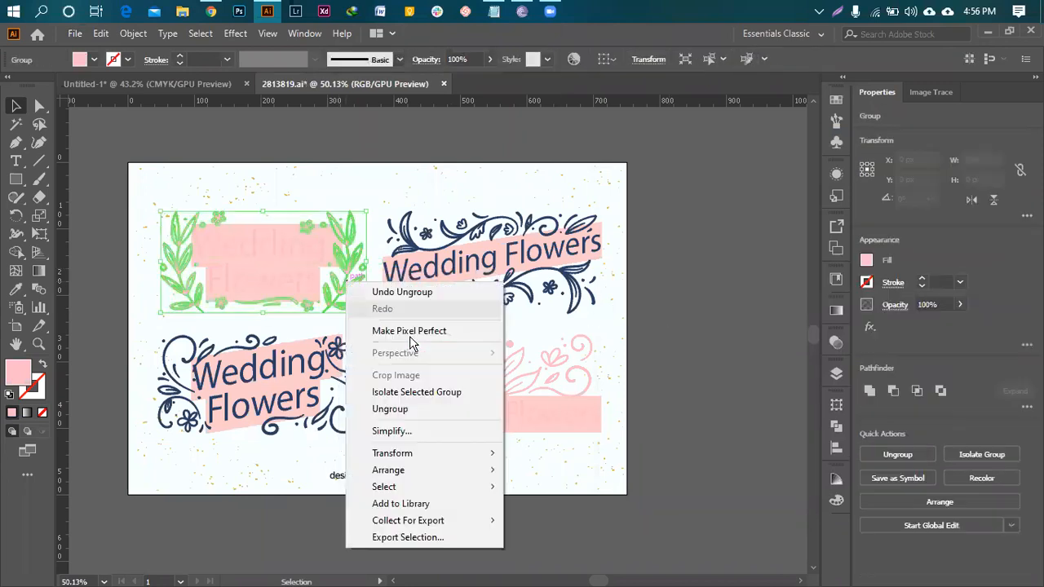
{"action": "left_click", "coordinate": [390, 408]}
- Copy the ornament's two pink leaf branches into the menu document, beside the artboard
{"action": "left_click", "coordinate": [351, 283]}
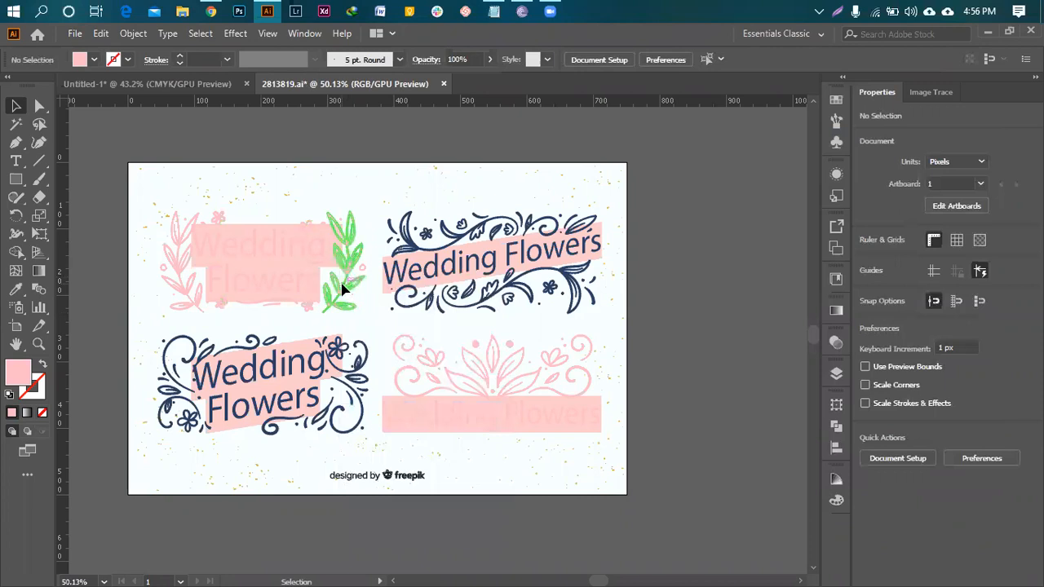
{"action": "left_click", "coordinate": [176, 285]}
{"action": "left_click_drag", "start_coordinate": [174, 282], "coordinate": [543, 278]}
{"action": "left_click", "coordinate": [576, 342]}
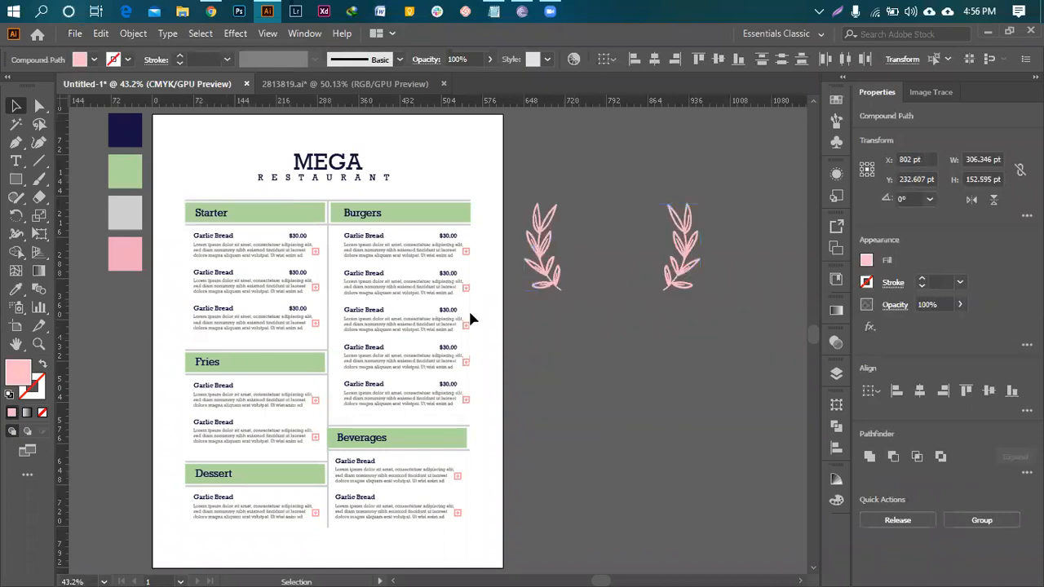
- Place one leaf branch over the page's left edge beside the Starter heading, rotated to about 308.5°
{"action": "scroll", "coordinate": [365, 305], "scroll_direction": "up", "scroll_amount": 2}
{"action": "left_click_drag", "start_coordinate": [555, 326], "coordinate": [148, 288]}
{"action": "left_click_drag", "start_coordinate": [161, 214], "coordinate": [173, 240]}
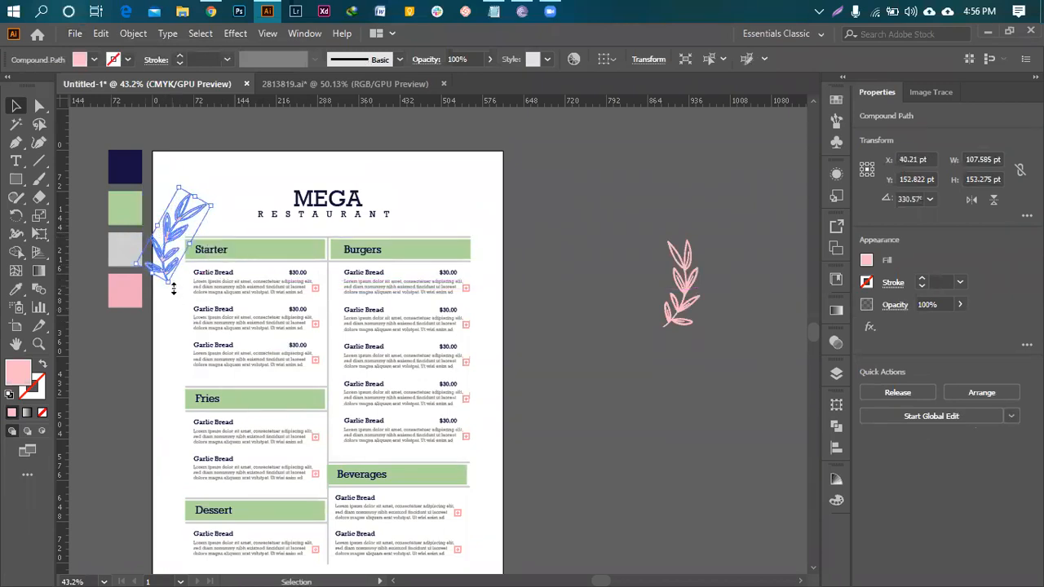
{"action": "left_click_drag", "start_coordinate": [162, 295], "coordinate": [147, 295]}
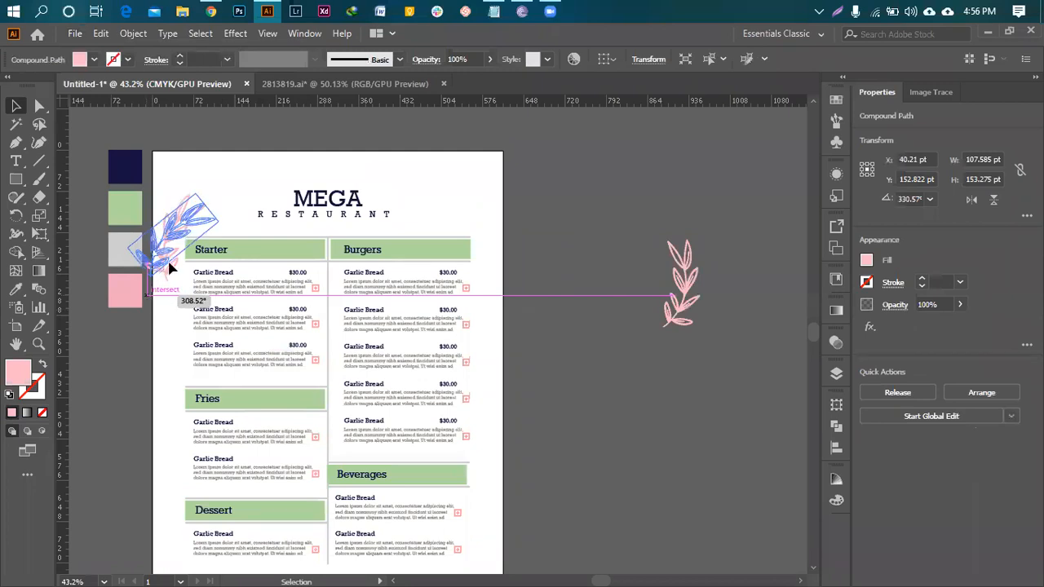
{"action": "left_click_drag", "start_coordinate": [161, 242], "coordinate": [156, 278]}
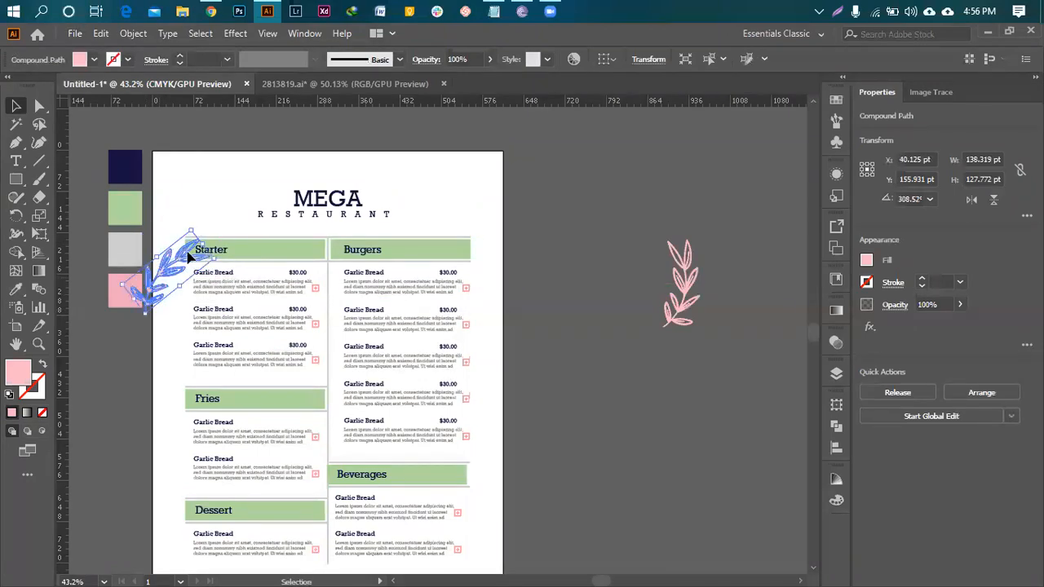
- Enlarge the leaf branch at the Starter heading to about 183 by 213 pt, rotated to about 320.4°
{"action": "left_click_drag", "start_coordinate": [203, 244], "coordinate": [227, 209]}
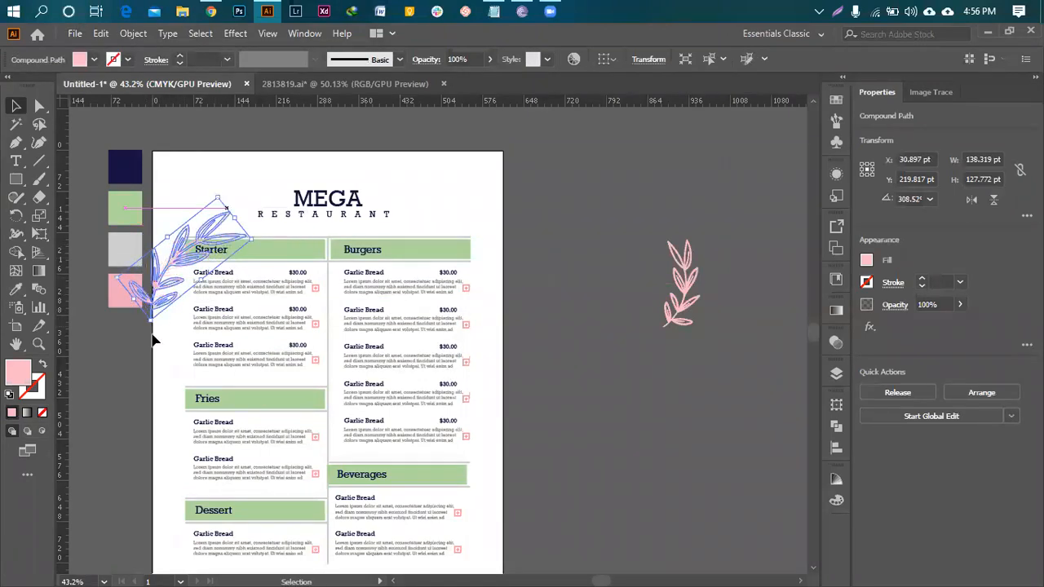
{"action": "left_click_drag", "start_coordinate": [148, 331], "coordinate": [145, 330]}
{"action": "left_click", "coordinate": [146, 382]}
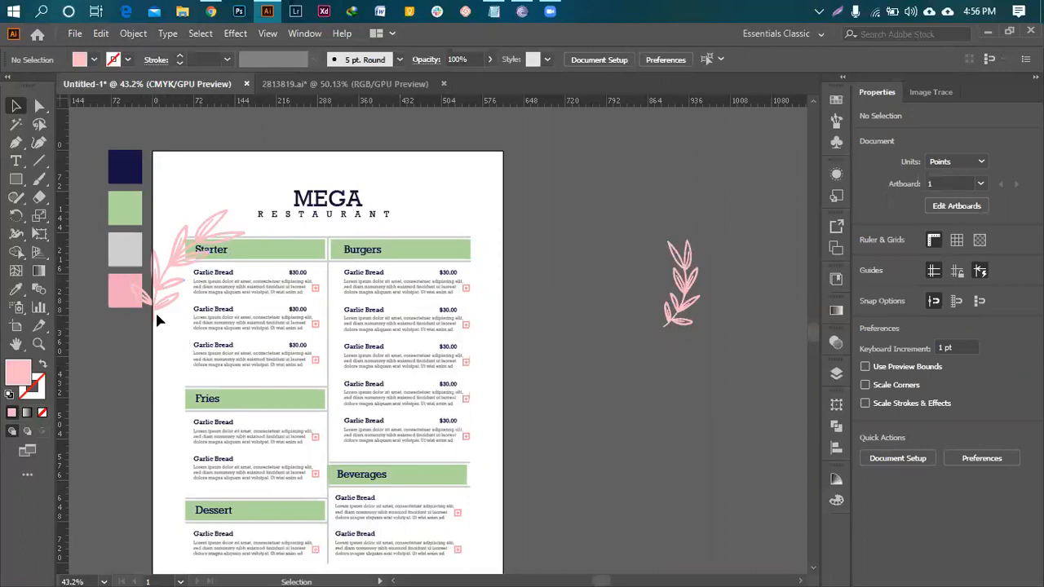
{"action": "left_click", "coordinate": [158, 316]}
{"action": "left_click_drag", "start_coordinate": [151, 329], "coordinate": [173, 334]}
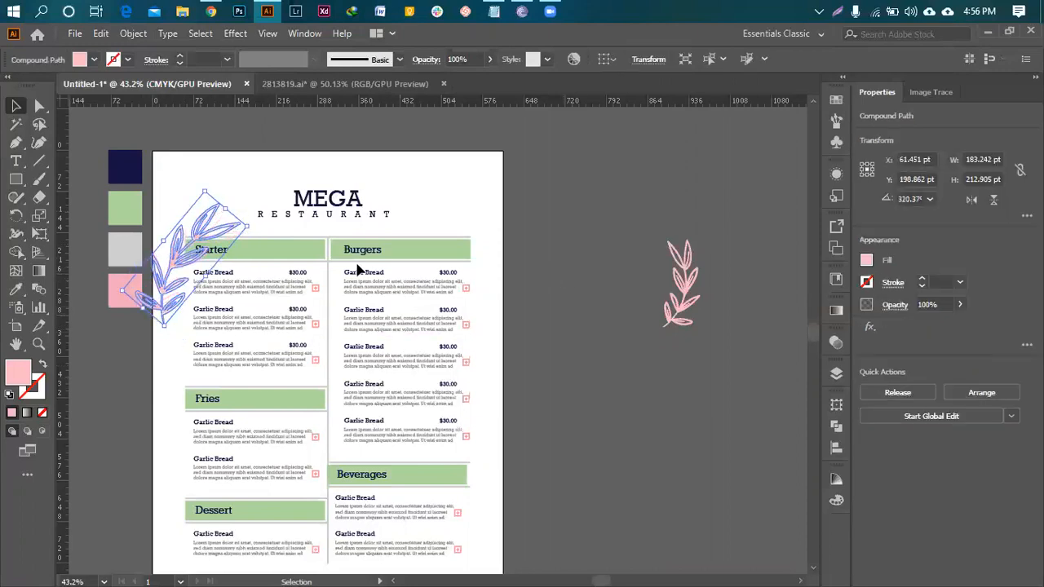
{"action": "left_click", "coordinate": [544, 279]}
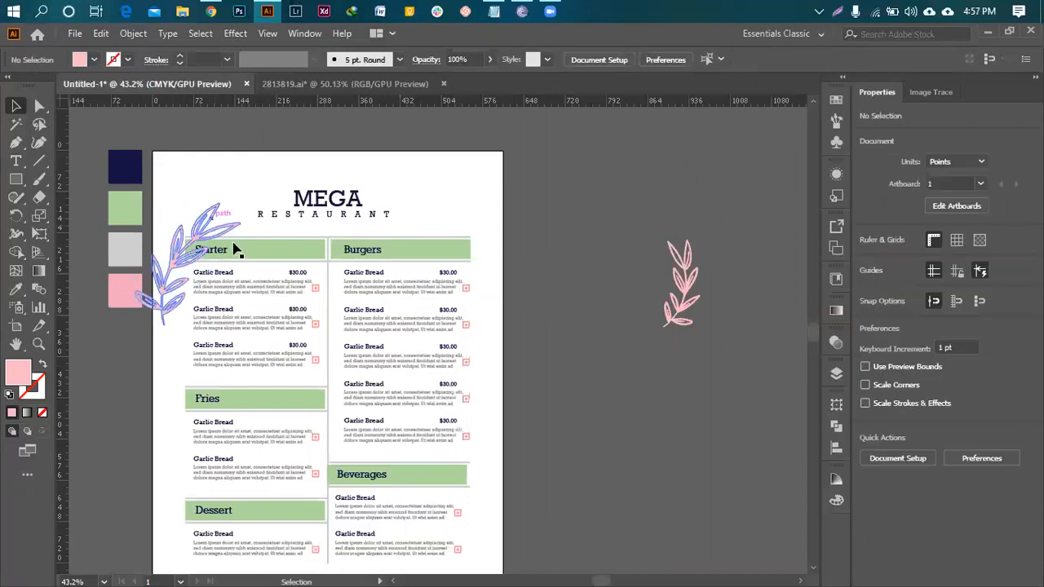
- Bring the Starter heading text to the front, above the leaf branch
{"action": "left_click", "coordinate": [223, 250]}
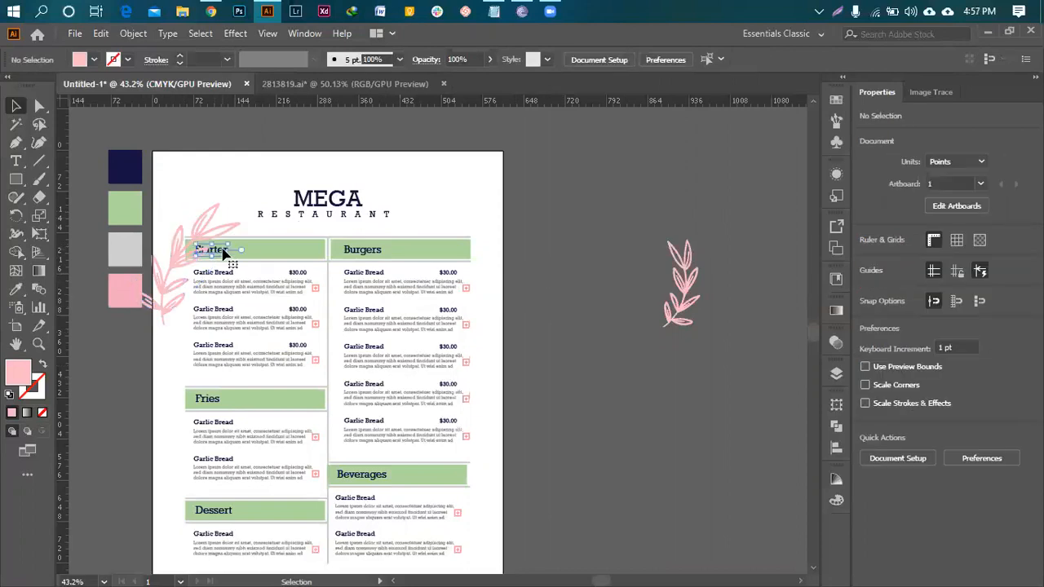
{"action": "right_click", "coordinate": [292, 334]}
{"action": "mouse_move", "coordinate": [301, 489]}
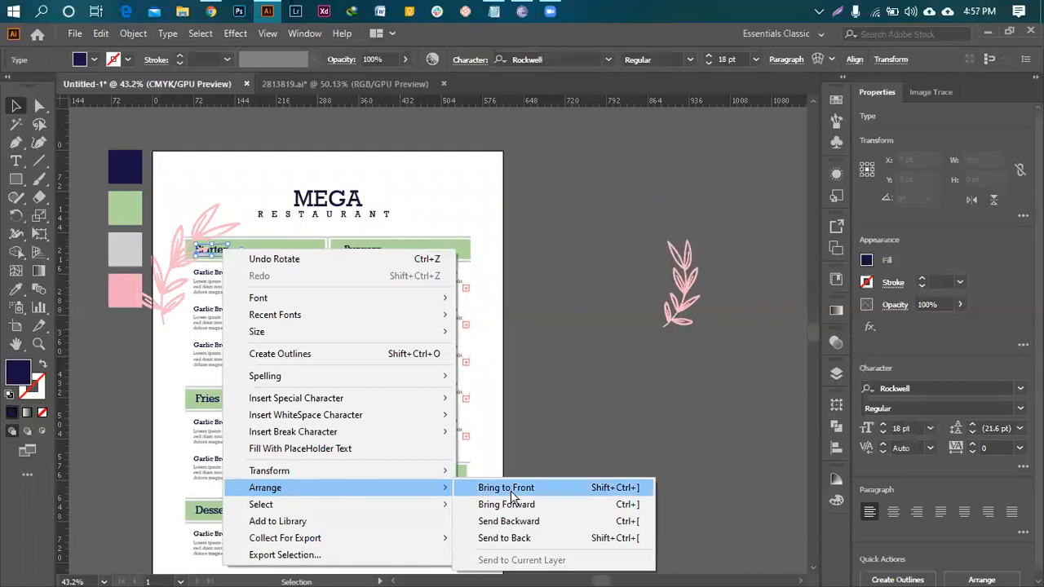
{"action": "left_click", "coordinate": [520, 493]}
{"action": "left_click", "coordinate": [587, 305]}
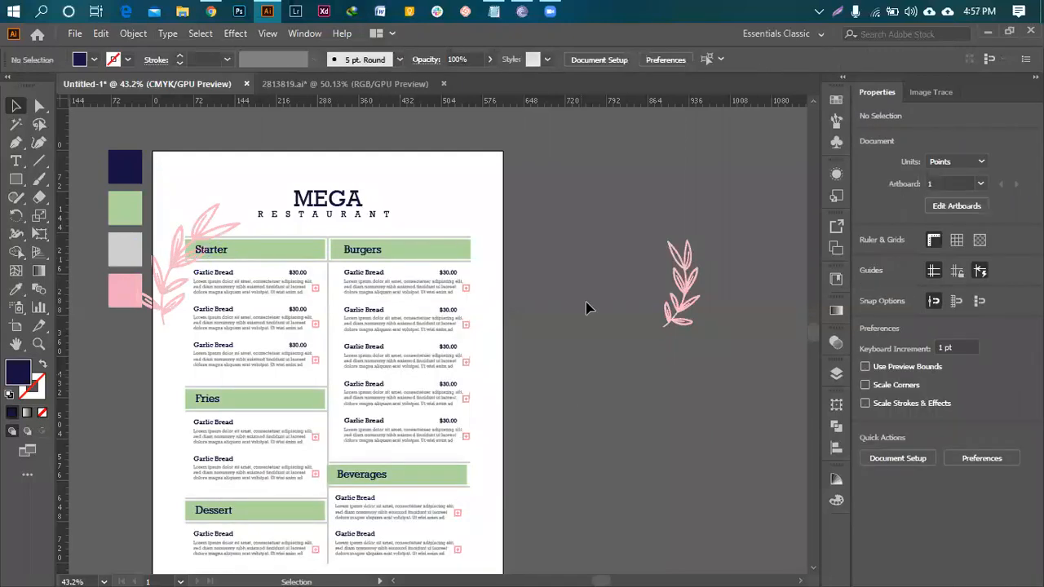
- Reflect the spare leaf branch beside the artboard across the vertical axis
{"action": "scroll", "coordinate": [659, 317], "scroll_direction": "down", "scroll_amount": 3}
{"action": "left_click", "coordinate": [675, 222]}
{"action": "right_click", "coordinate": [677, 224]}
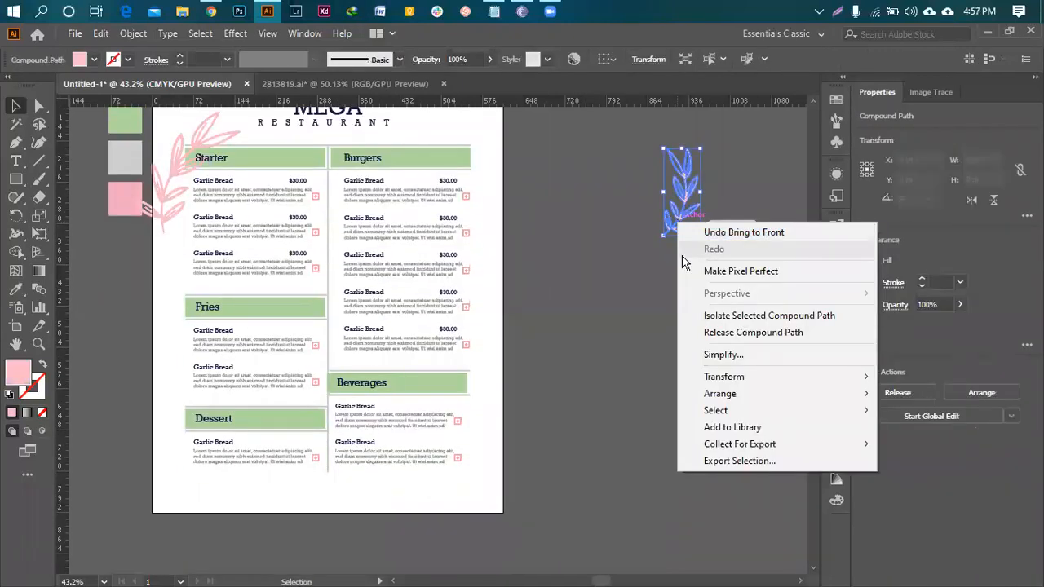
{"action": "mouse_move", "coordinate": [718, 379]}
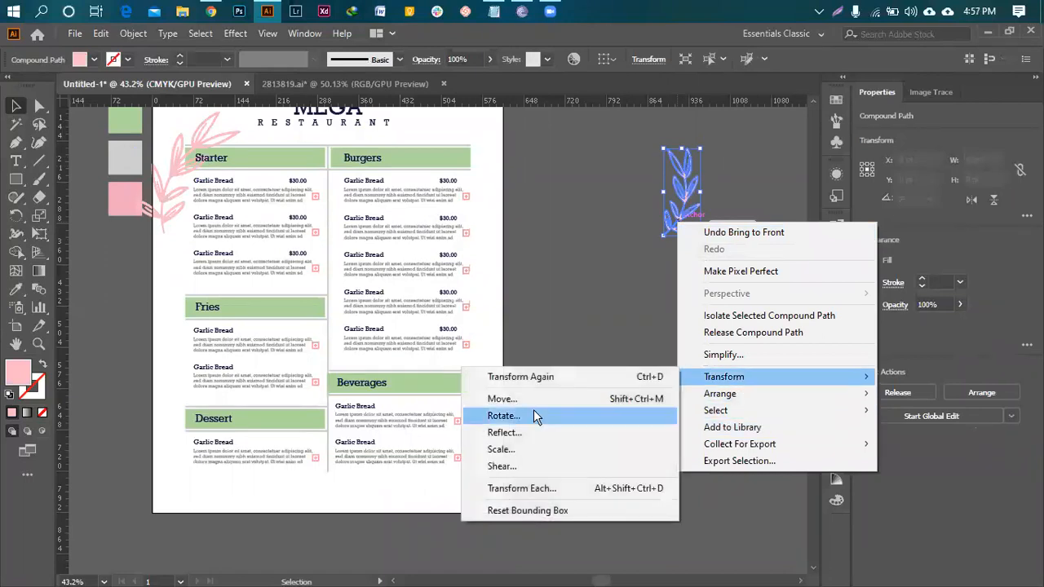
{"action": "left_click", "coordinate": [526, 433]}
{"action": "left_click", "coordinate": [763, 364]}
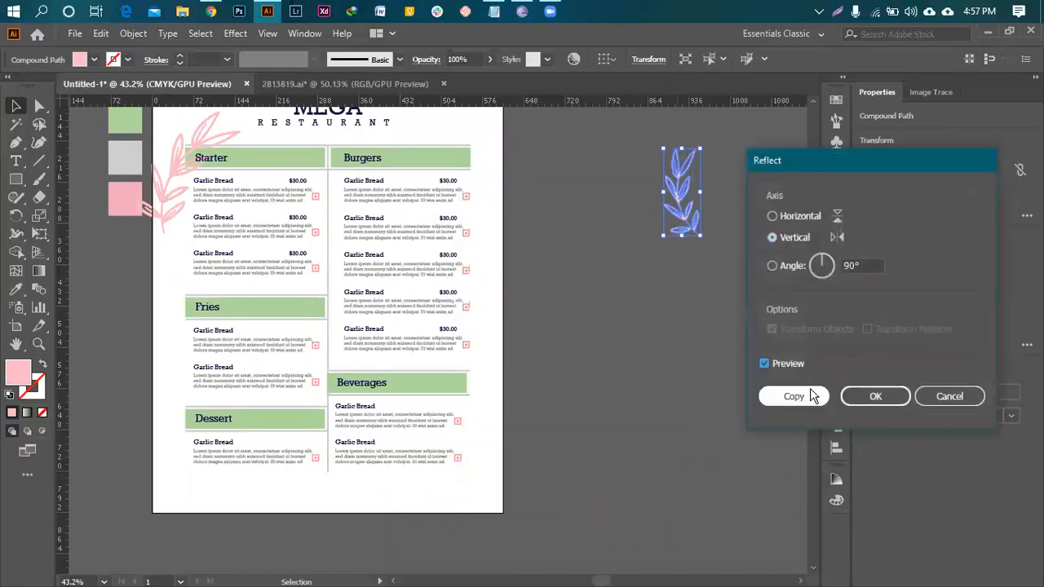
{"action": "left_click", "coordinate": [875, 397]}
- Place the reflected leaf branch at the page's lower-right edge beside Beverages, enlarge it slightly and fit it inside the page
{"action": "left_click_drag", "start_coordinate": [692, 229], "coordinate": [527, 498]}
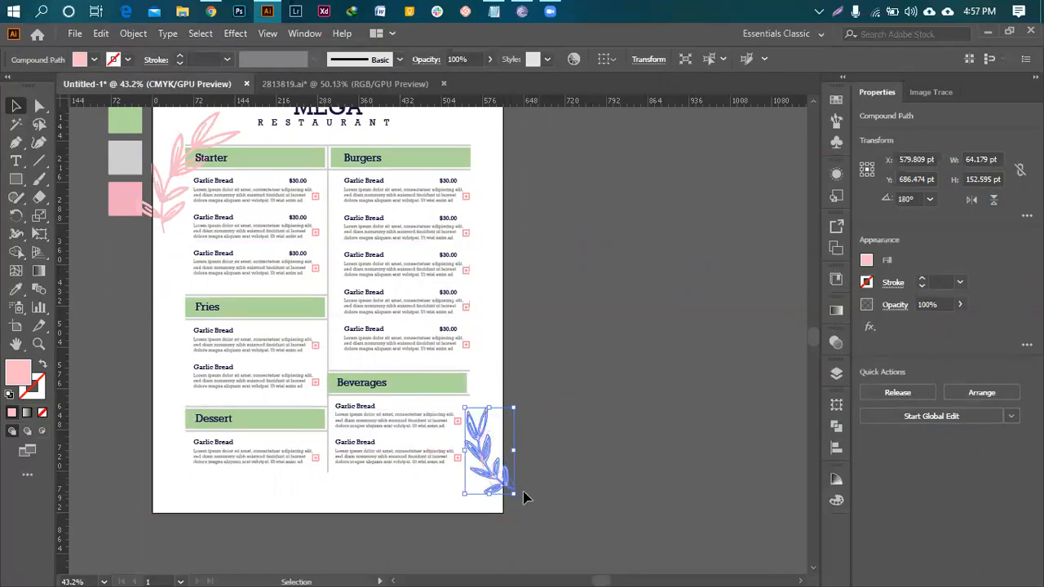
{"action": "left_click_drag", "start_coordinate": [469, 410], "coordinate": [453, 385]}
{"action": "left_click", "coordinate": [586, 418]}
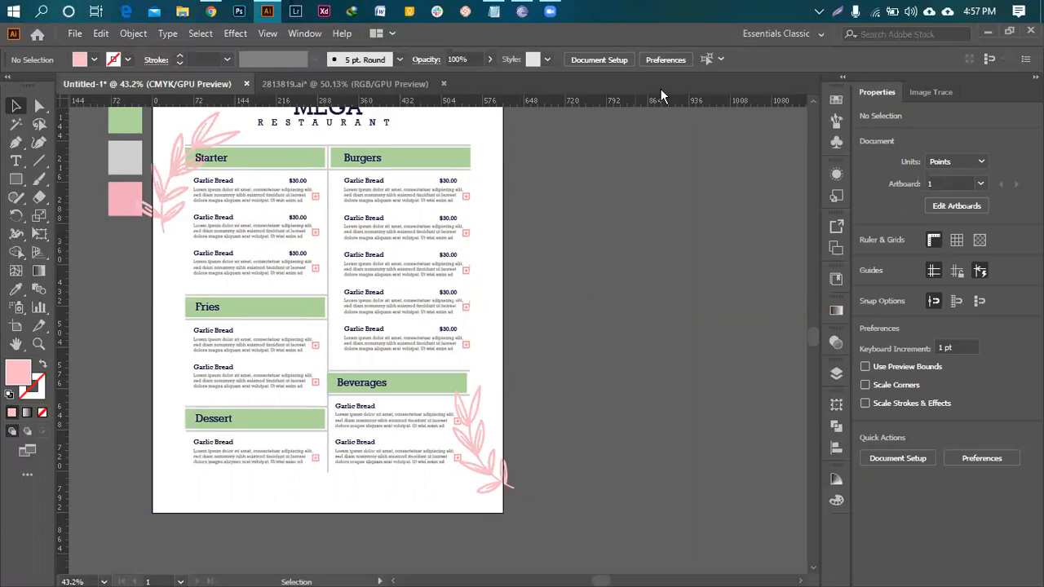
{"action": "left_click", "coordinate": [485, 486]}
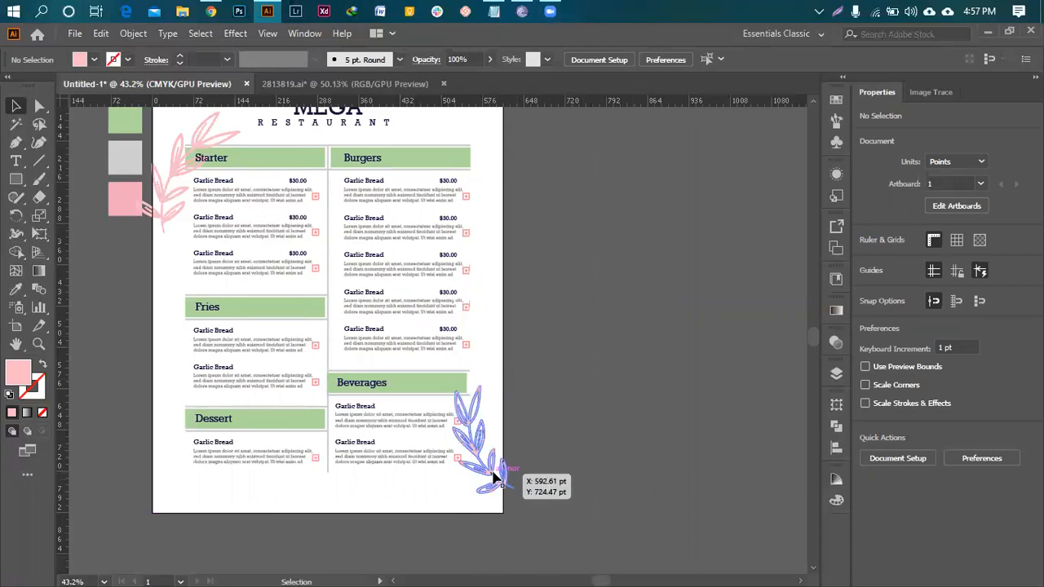
{"action": "left_click_drag", "start_coordinate": [506, 489], "coordinate": [504, 488]}
{"action": "left_click", "coordinate": [555, 484]}
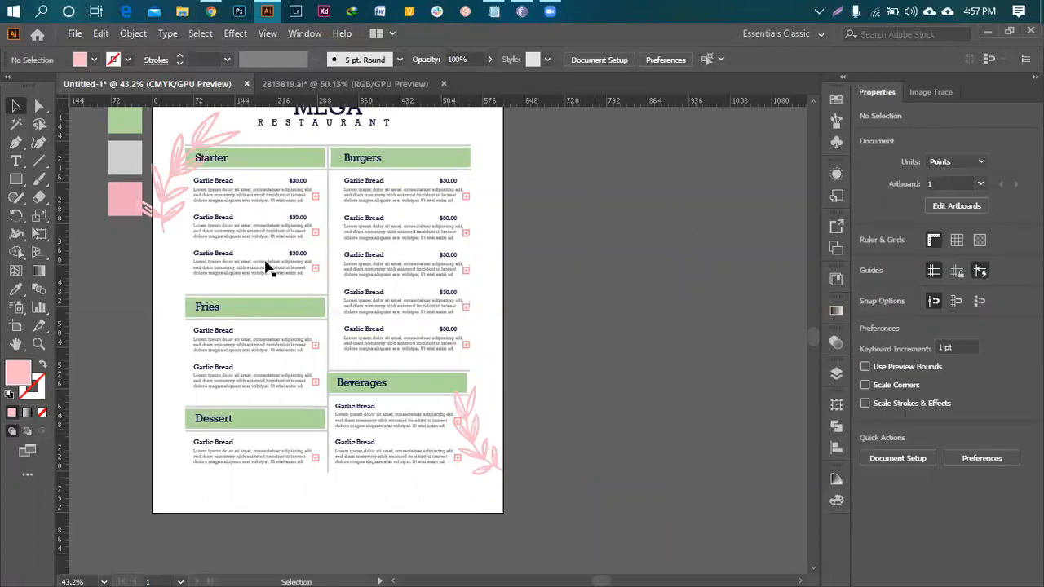
- Shrink the leaf branch at the Starter heading and reposition it inside the page's left edge
{"action": "scroll", "coordinate": [155, 233], "scroll_direction": "up", "scroll_amount": 1}
{"action": "left_click", "coordinate": [160, 238]}
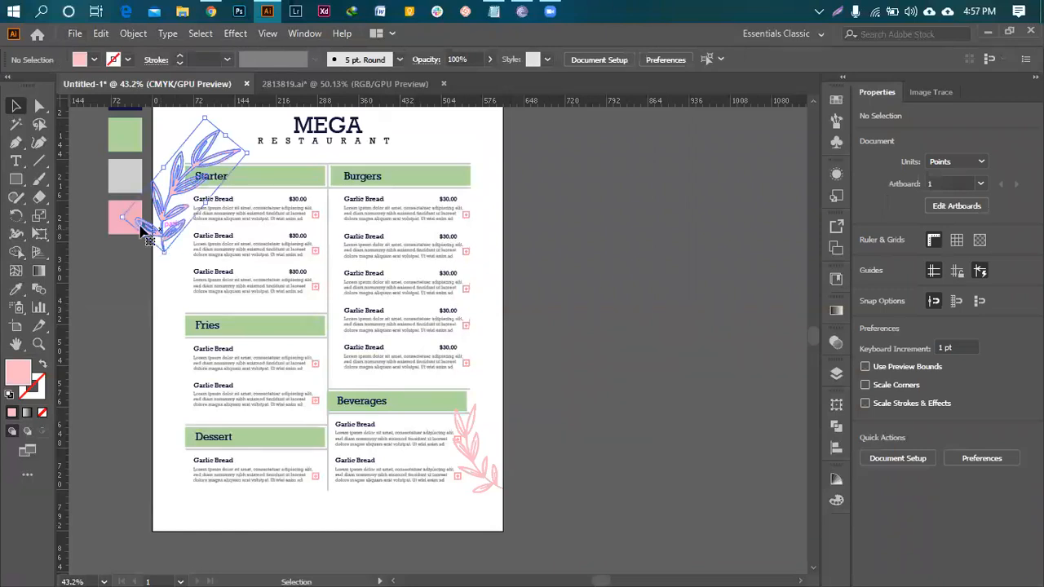
{"action": "left_click_drag", "start_coordinate": [123, 217], "coordinate": [146, 216]}
{"action": "left_click", "coordinate": [133, 309]}
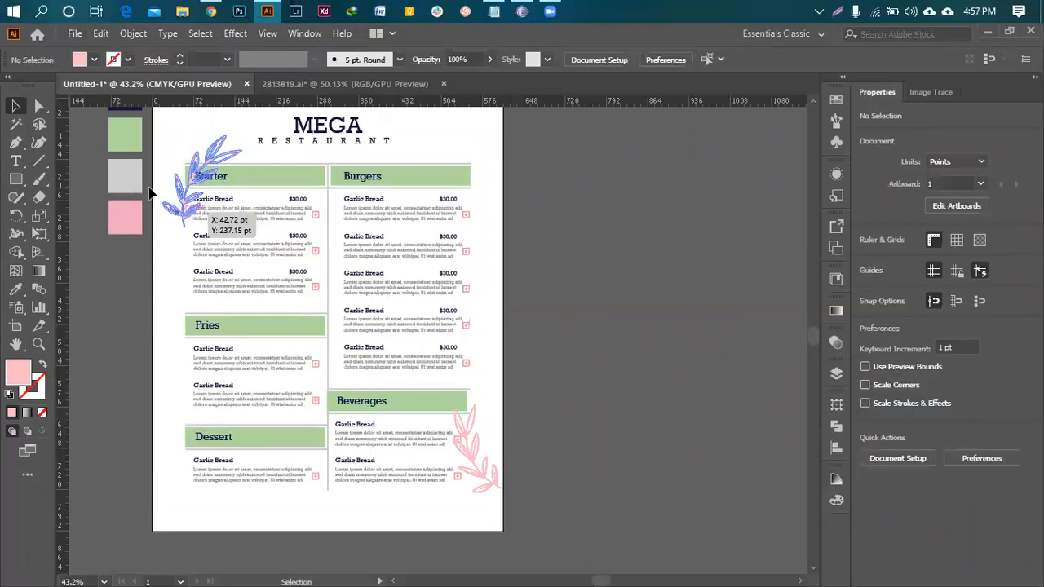
{"action": "scroll", "coordinate": [157, 216], "scroll_direction": "up", "scroll_amount": 4}
{"action": "scroll", "coordinate": [156, 216], "scroll_direction": "up", "scroll_amount": 2}
{"action": "left_click_drag", "start_coordinate": [191, 303], "coordinate": [183, 315]}
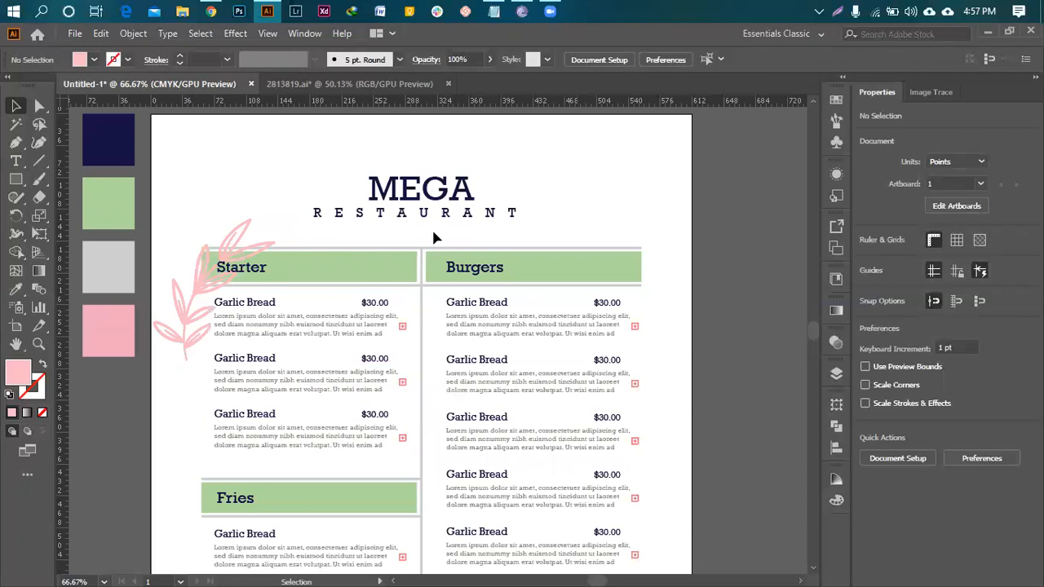
- Reduce the Starter leaf branch to about 73 by 99 pt, rotate it to about 328.2° and place it beside the heading
{"action": "left_click", "coordinate": [242, 236]}
{"action": "mouse_move", "coordinate": [286, 228]}
{"action": "left_mouse_down"}
{"action": "mouse_move", "coordinate": [289, 263]}
{"action": "mouse_move", "coordinate": [297, 223]}
{"action": "mouse_move", "coordinate": [291, 243]}
{"action": "left_mouse_up"}
{"action": "left_click_drag", "start_coordinate": [199, 292], "coordinate": [197, 292]}
{"action": "left_click_drag", "start_coordinate": [277, 241], "coordinate": [243, 246]}
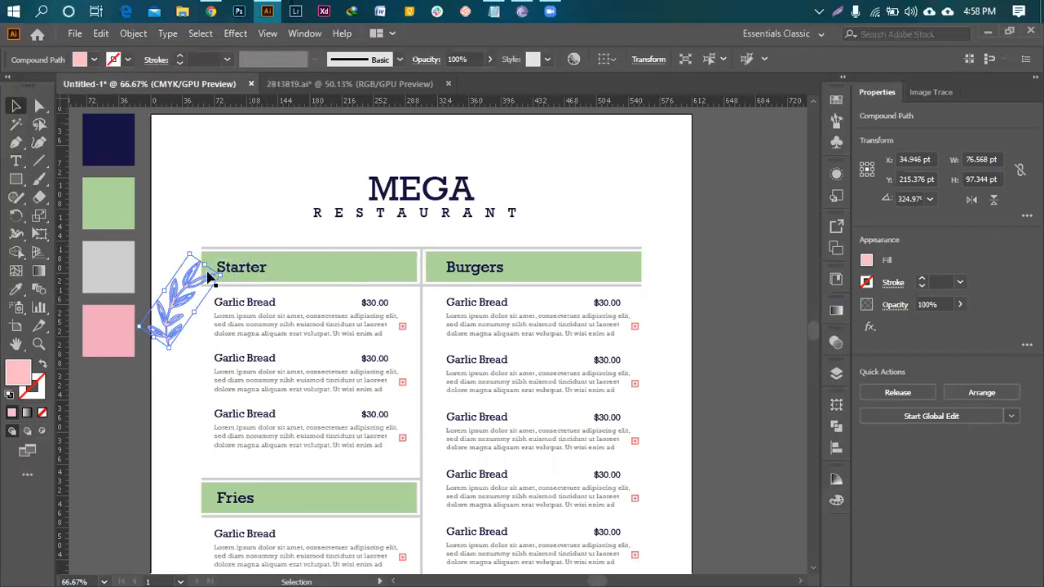
{"action": "left_click_drag", "start_coordinate": [170, 357], "coordinate": [175, 355]}
{"action": "left_click_drag", "start_coordinate": [185, 280], "coordinate": [186, 259]}
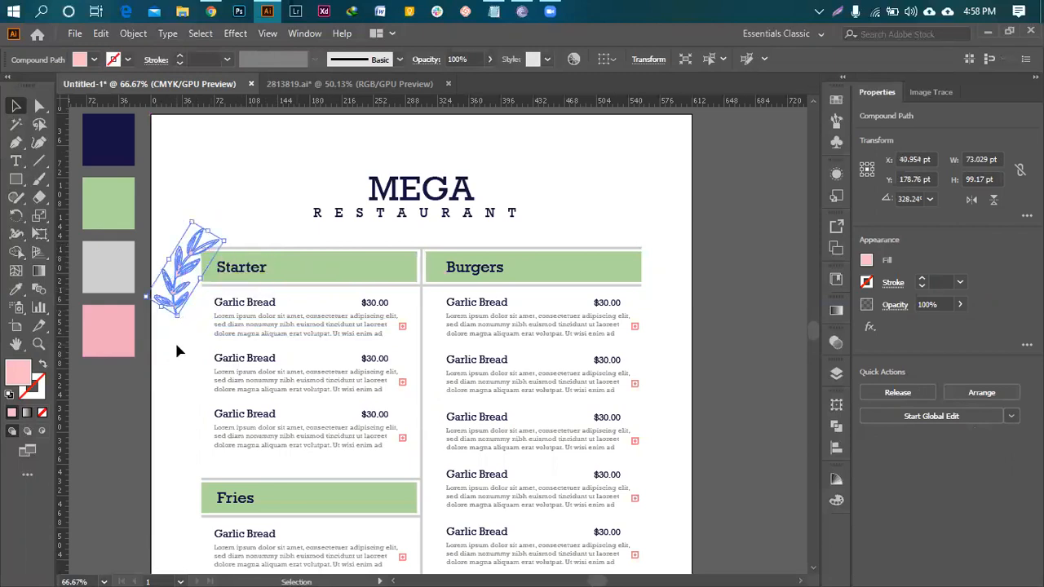
{"action": "left_click", "coordinate": [177, 351]}
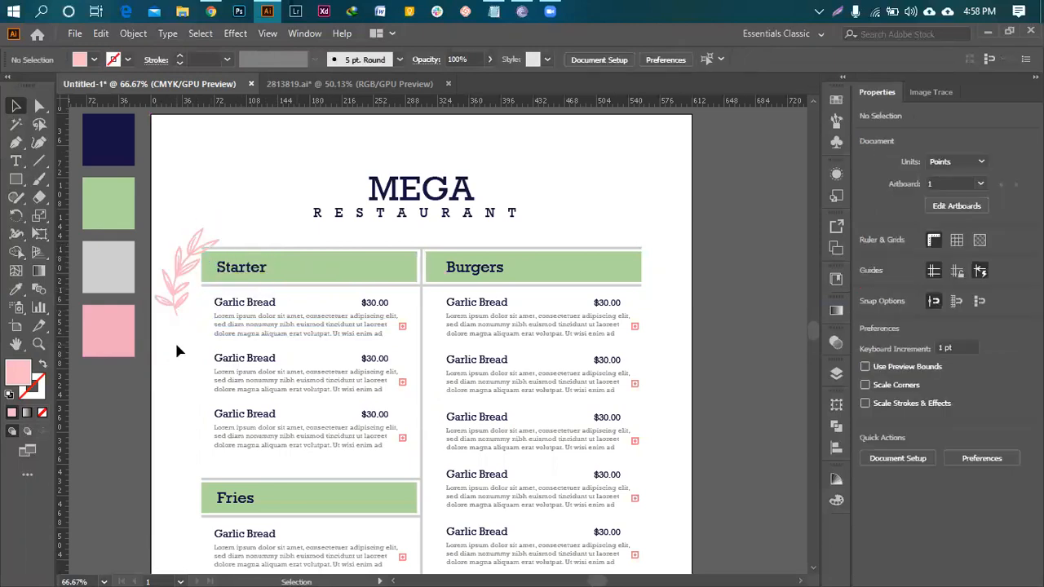
- Enlarge the Starter leaf branch to about 104 by 141 pt so it overlaps the start of the heading bar
{"action": "left_click", "coordinate": [195, 265]}
{"action": "left_click_drag", "start_coordinate": [220, 242], "coordinate": [257, 217]}
{"action": "left_click_drag", "start_coordinate": [189, 326], "coordinate": [186, 330]}
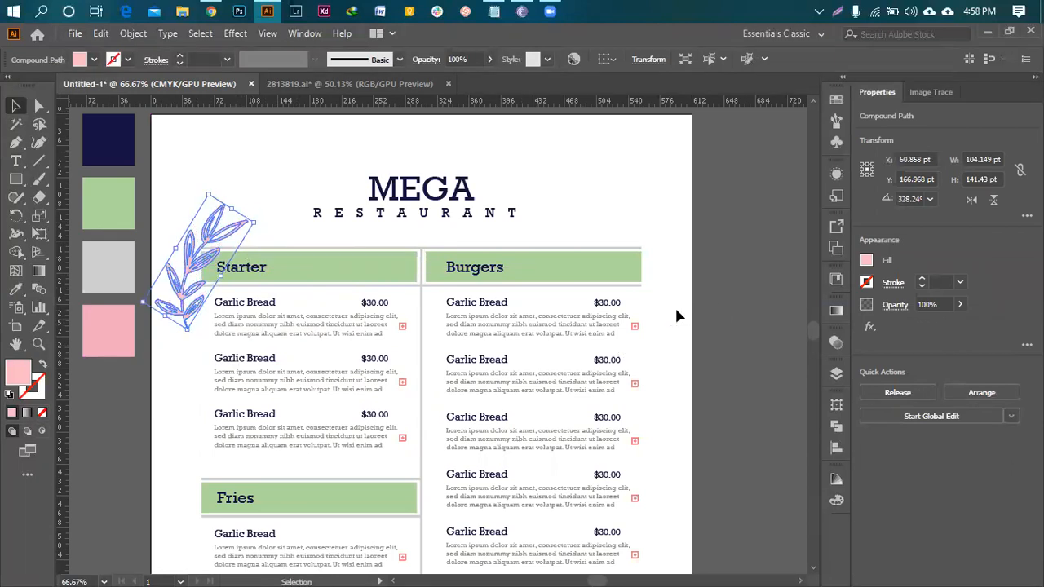
{"action": "left_click", "coordinate": [719, 240]}
{"action": "key", "text": "ctrl+0"}
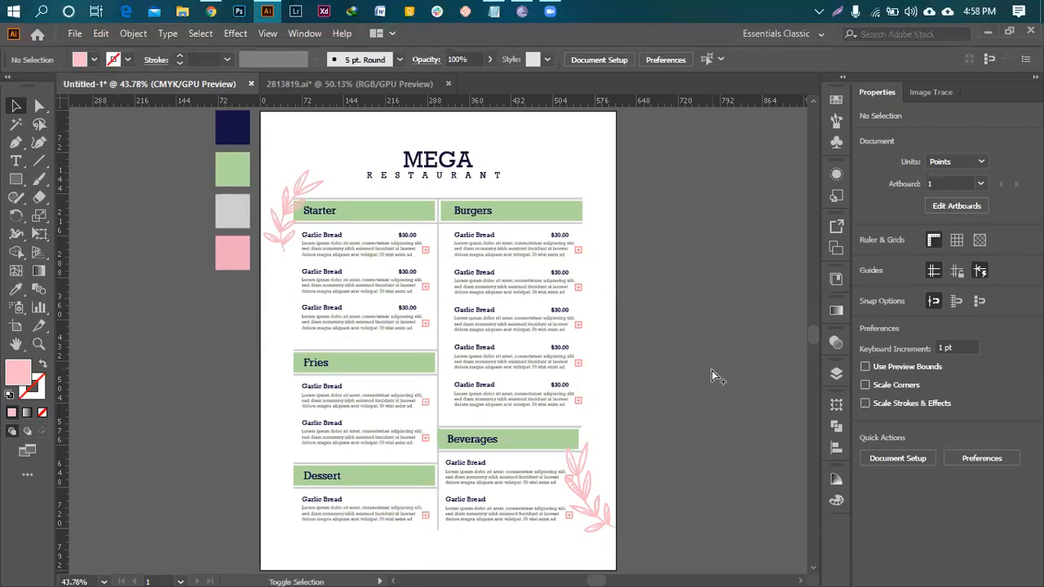
- Inspect the whole menu in the Save for Web preview, then close it without saving
{"action": "key", "text": "ctrl+alt+shift+s"}
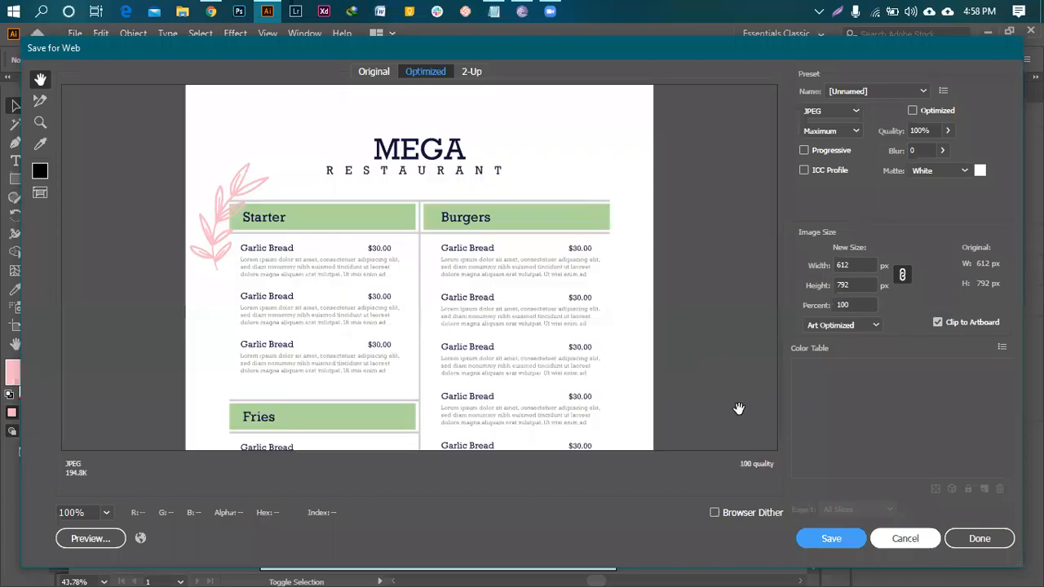
{"action": "left_click_drag", "start_coordinate": [398, 373], "coordinate": [415, 190]}
{"action": "scroll", "coordinate": [414, 189], "scroll_direction": "down", "scroll_amount": 3}
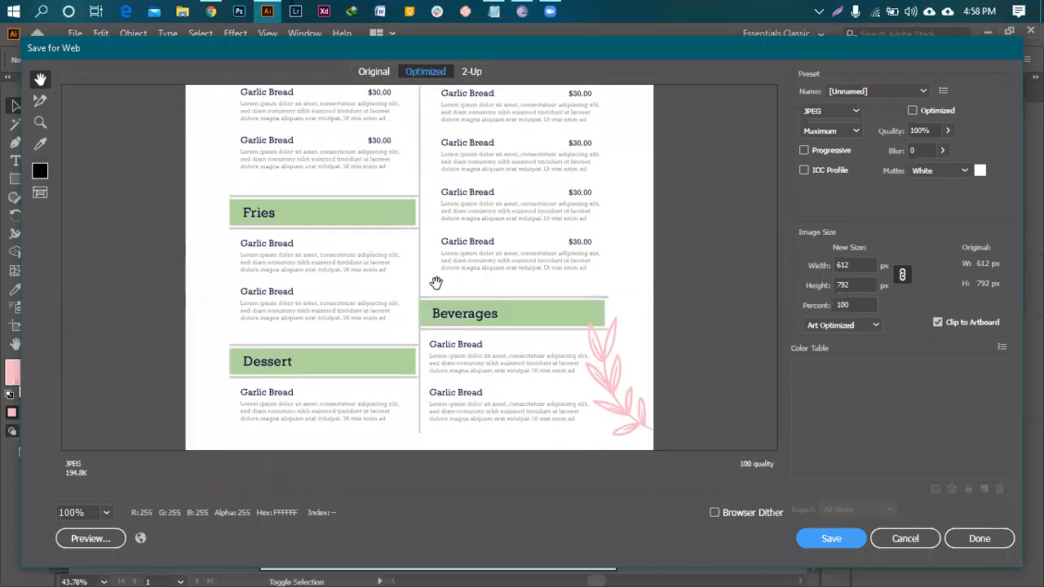
{"action": "scroll", "coordinate": [466, 182], "scroll_direction": "up", "scroll_amount": 6}
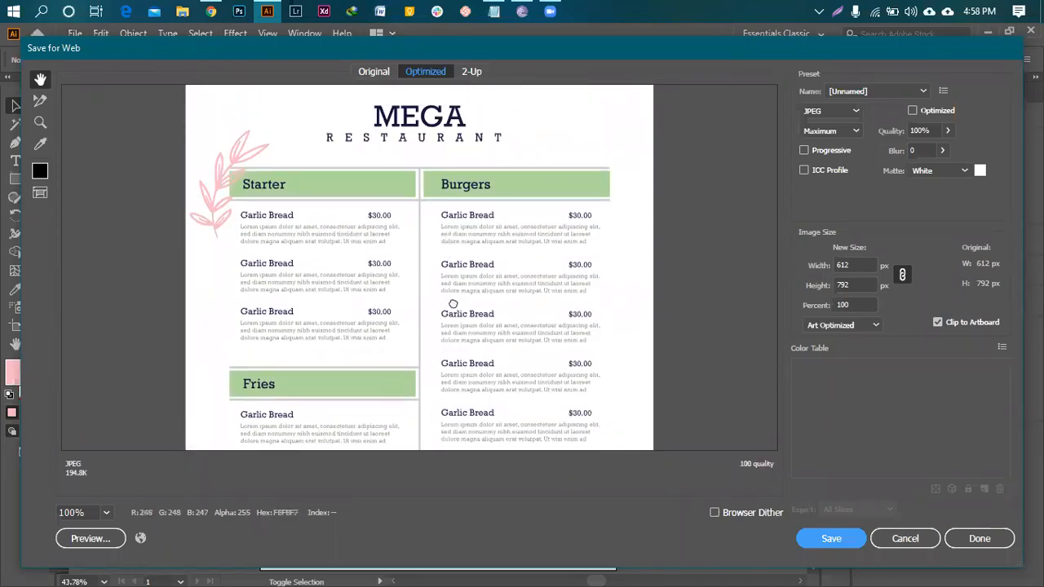
{"action": "left_click", "coordinate": [905, 538]}
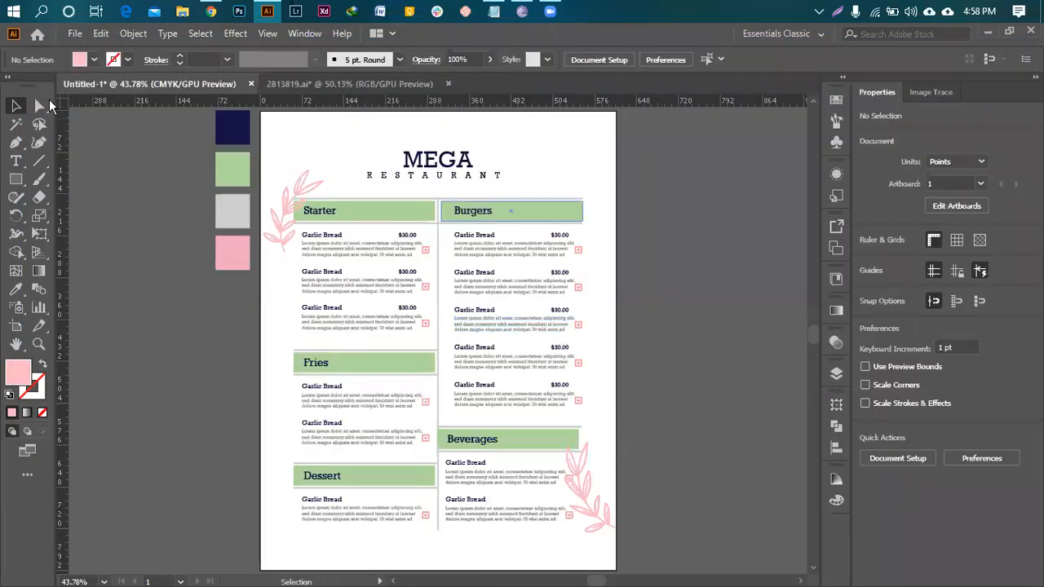
- Start saving the document under a new name and choose the LEDP Project > Naogaon > Day 28 folder
{"action": "left_click", "coordinate": [75, 34]}
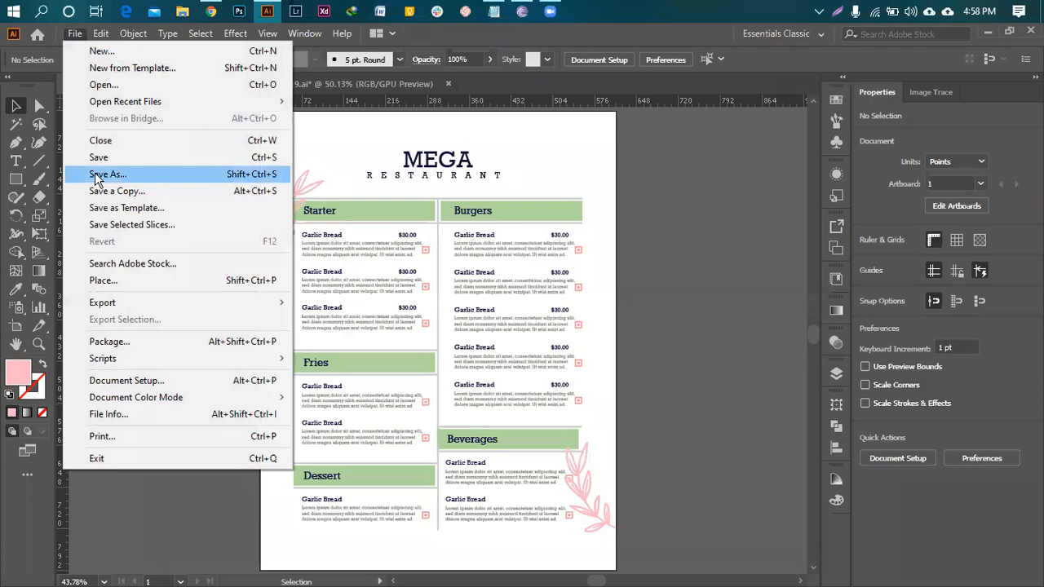
{"action": "left_click", "coordinate": [96, 175]}
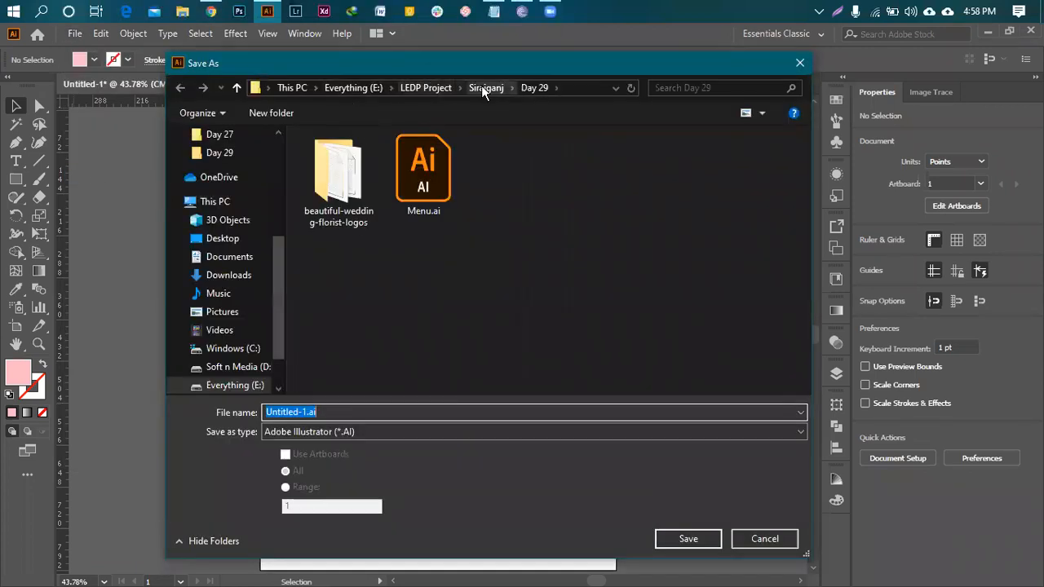
{"action": "left_click", "coordinate": [482, 90]}
{"action": "left_click", "coordinate": [425, 88]}
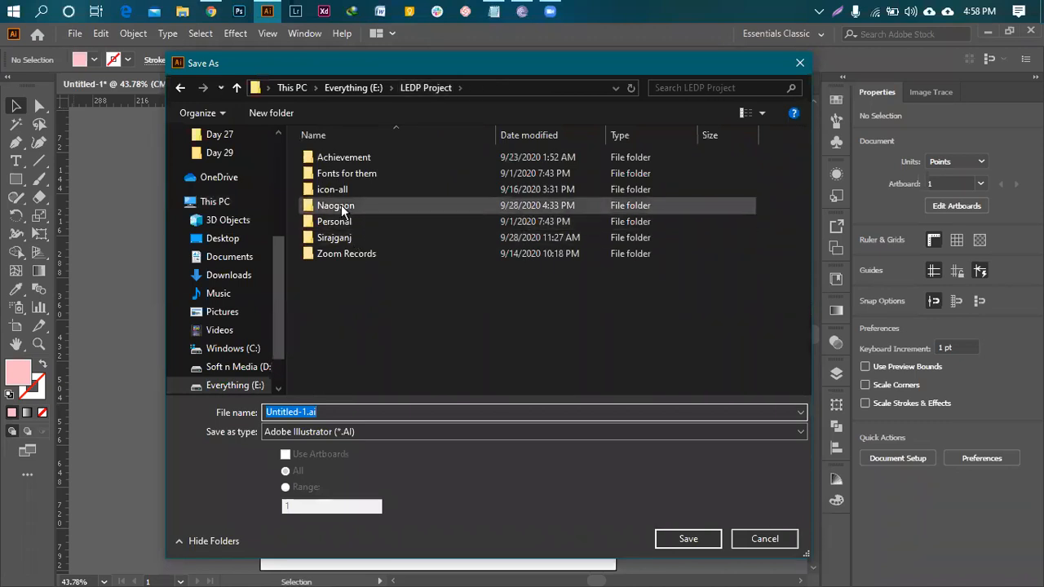
{"action": "double_click", "coordinate": [341, 209]}
{"action": "scroll", "coordinate": [341, 209], "scroll_direction": "down", "scroll_amount": 5}
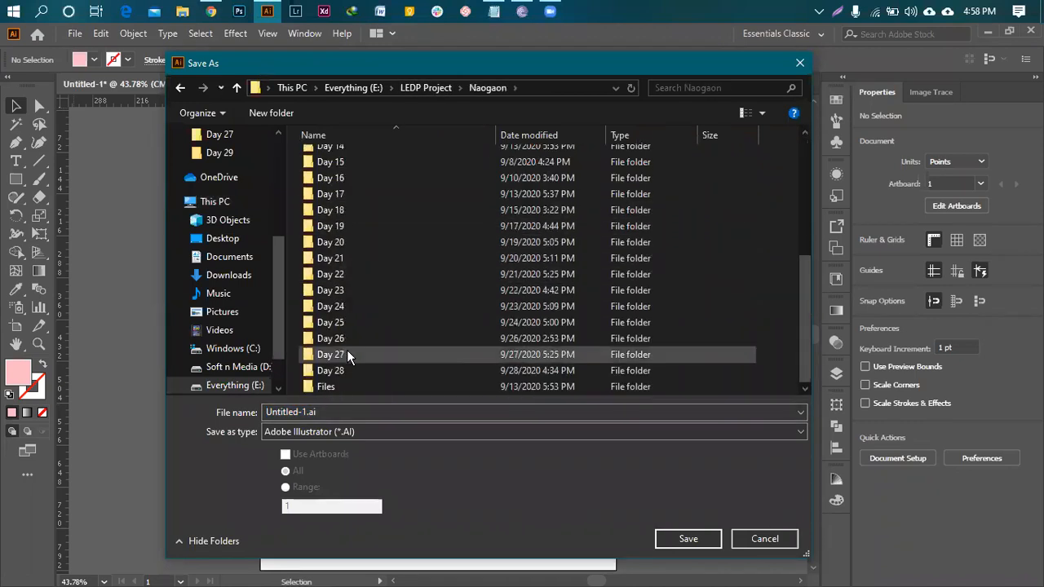
{"action": "double_click", "coordinate": [331, 371]}
- Name the file Menu.ai and save it in Illustrator 2020 format with the default options
{"action": "left_click", "coordinate": [308, 414]}
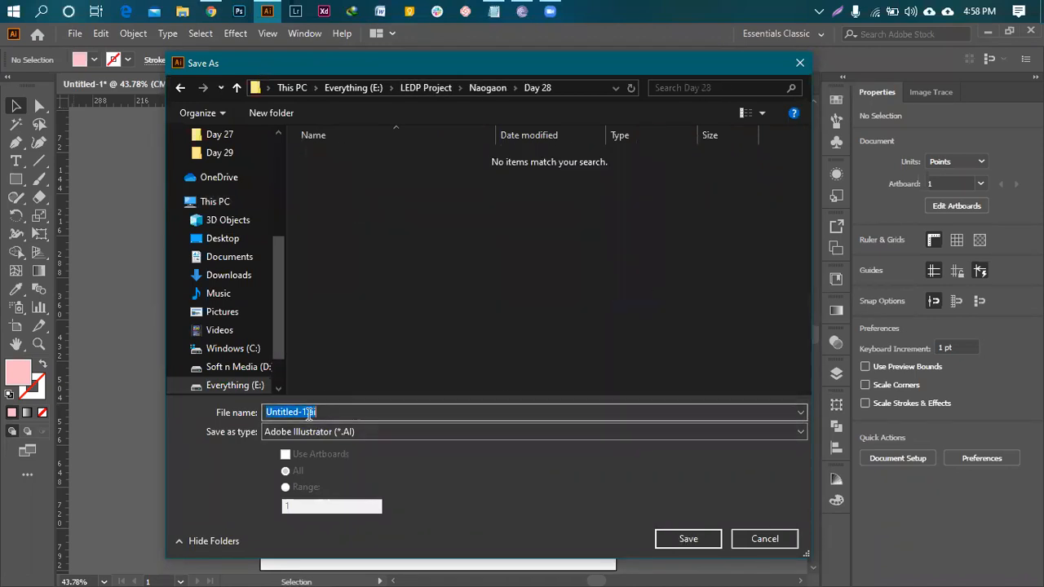
{"action": "left_click", "coordinate": [305, 412]}
{"action": "left_click_drag", "start_coordinate": [298, 412], "coordinate": [266, 412]}
{"action": "type", "text": "NM"}
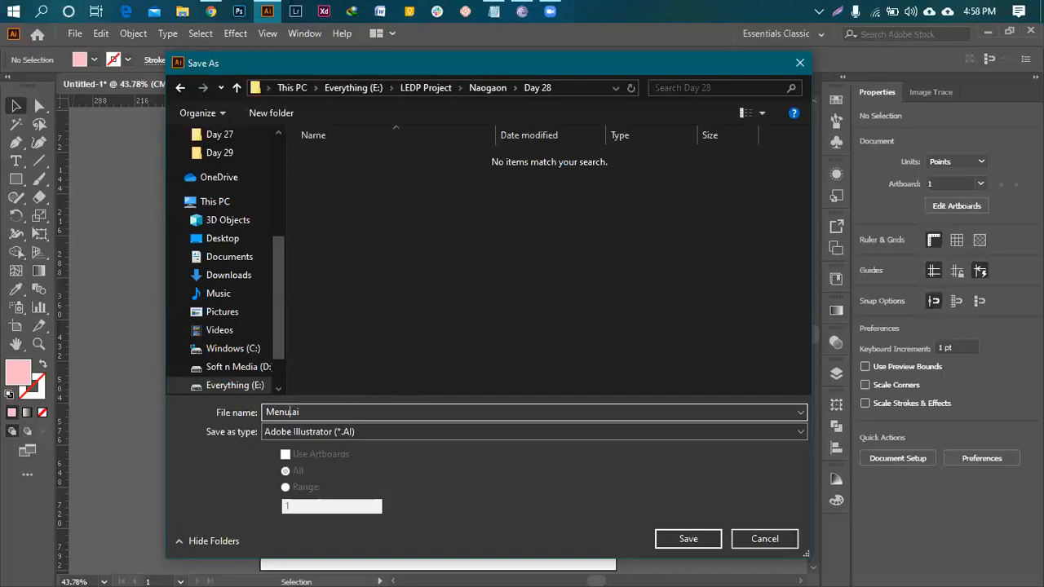
{"action": "key", "text": "Return"}
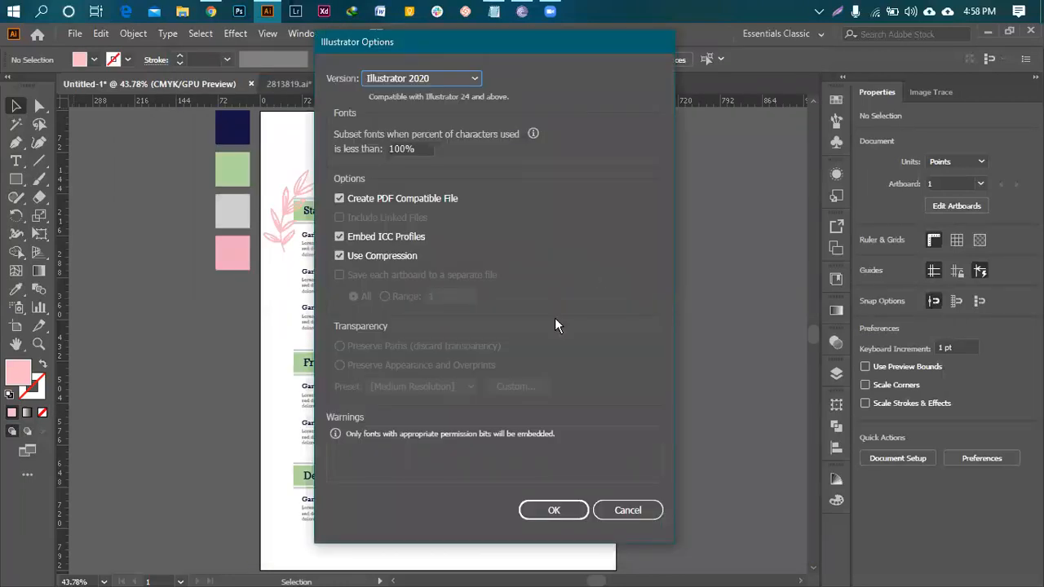
{"action": "left_click", "coordinate": [551, 510]}
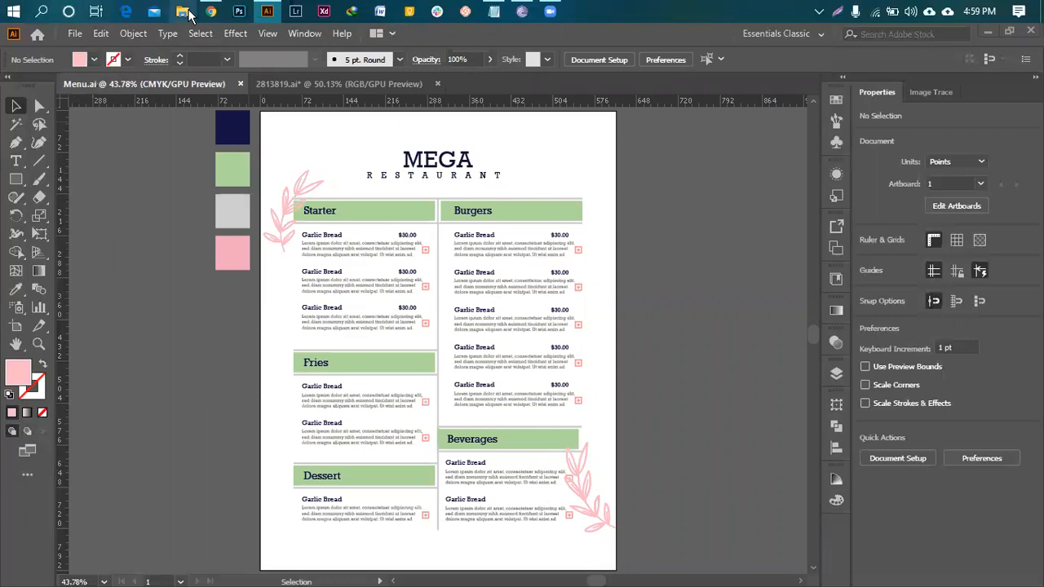
- Switch to File Explorer and browse to the Zoom folder inside Documents
{"action": "left_click", "coordinate": [188, 11]}
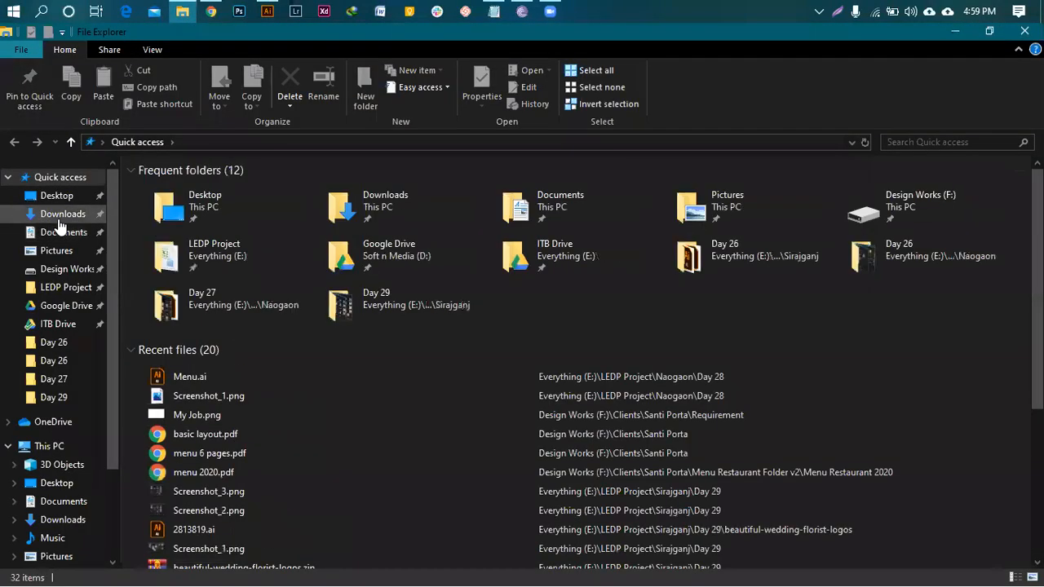
{"action": "left_click", "coordinate": [59, 217]}
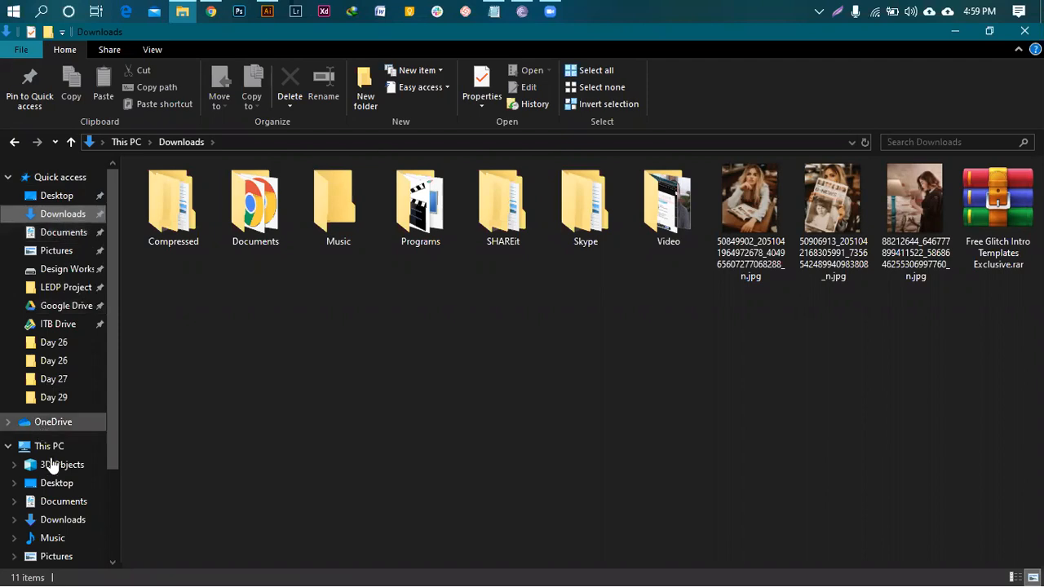
{"action": "scroll", "coordinate": [52, 477], "scroll_direction": "down", "scroll_amount": 2}
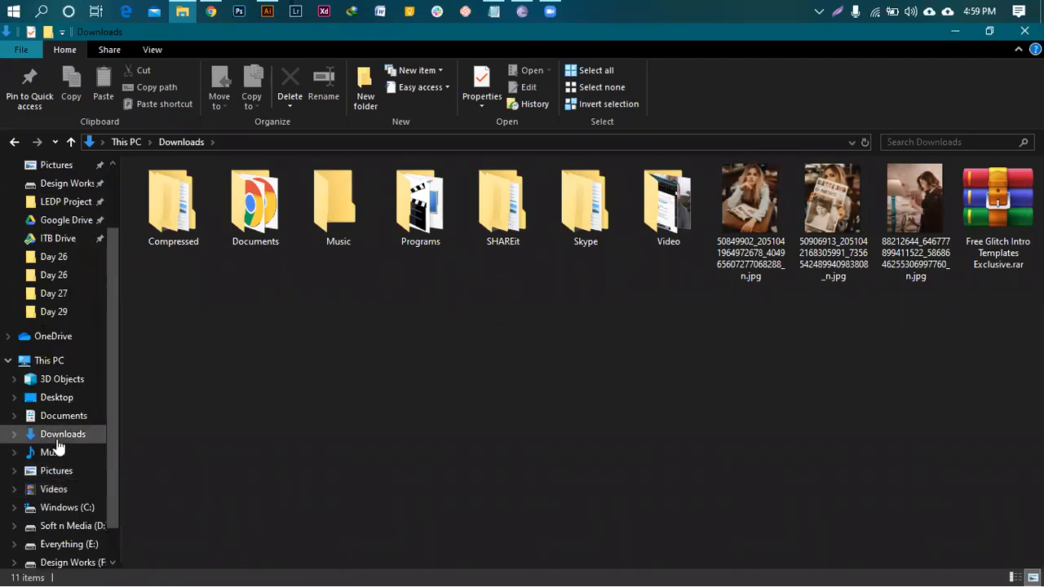
{"action": "scroll", "coordinate": [60, 243], "scroll_direction": "up", "scroll_amount": 1}
{"action": "scroll", "coordinate": [60, 270], "scroll_direction": "down", "scroll_amount": 1}
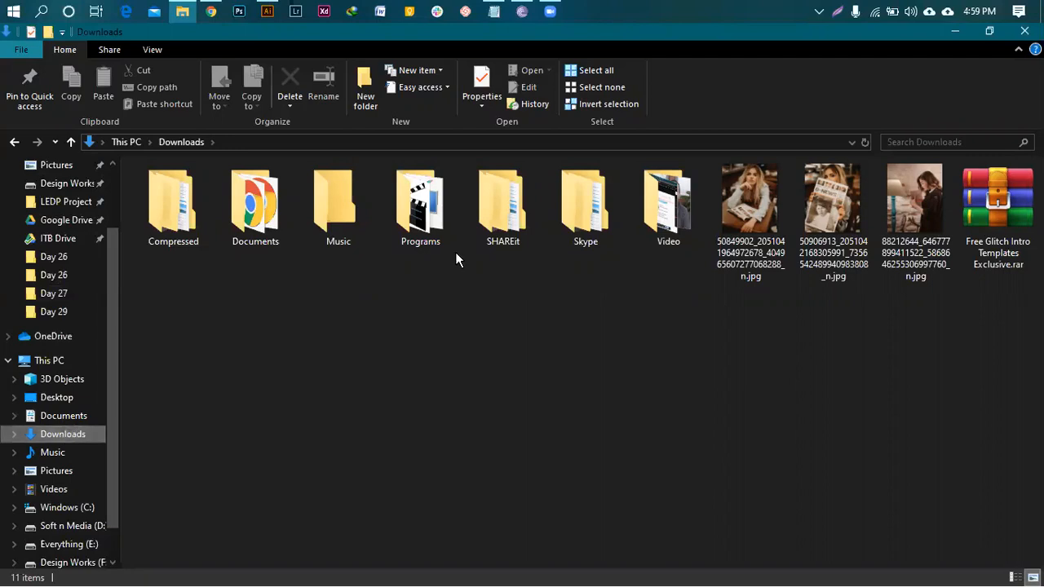
{"action": "scroll", "coordinate": [72, 363], "scroll_direction": "down", "scroll_amount": 1}
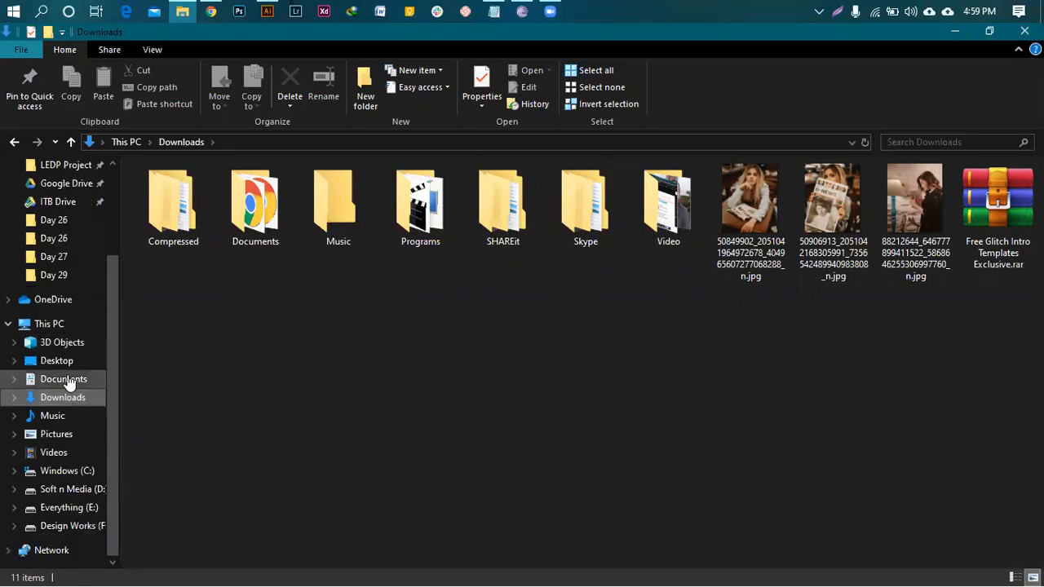
{"action": "scroll", "coordinate": [54, 241], "scroll_direction": "up", "scroll_amount": 2}
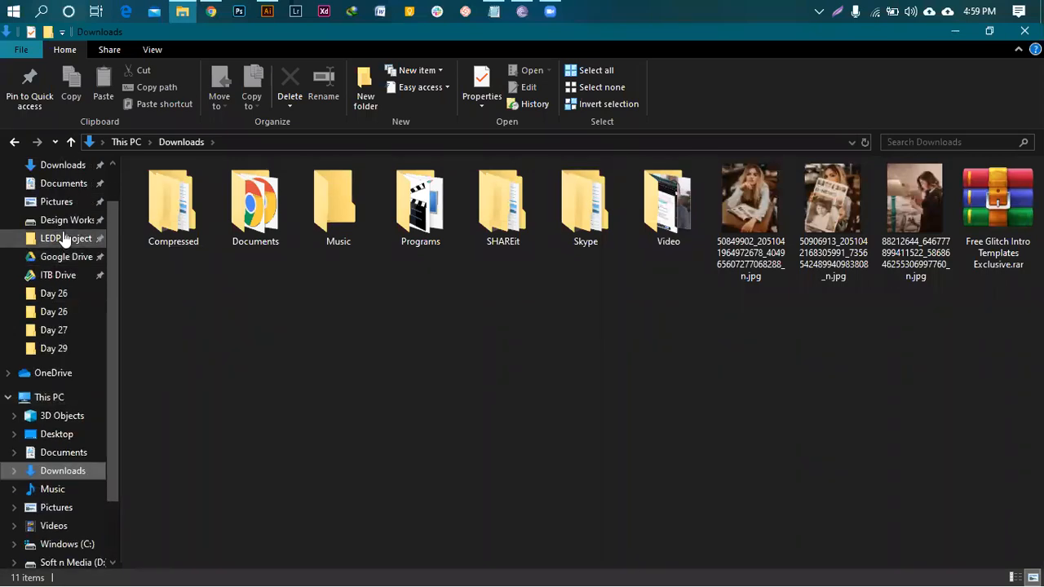
{"action": "scroll", "coordinate": [65, 243], "scroll_direction": "up", "scroll_amount": 1}
{"action": "left_click", "coordinate": [62, 237]}
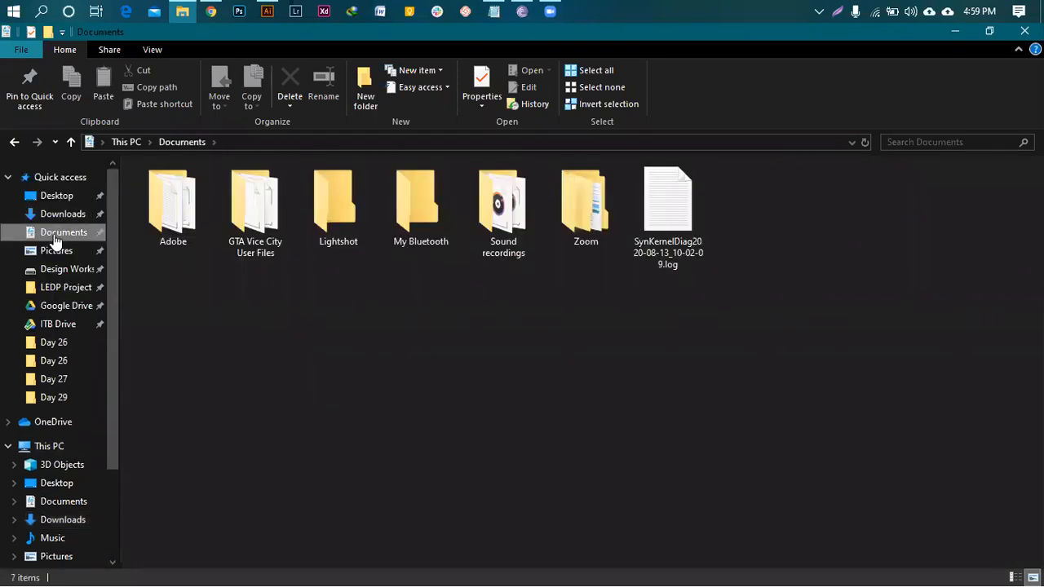
{"action": "double_click", "coordinate": [555, 214]}
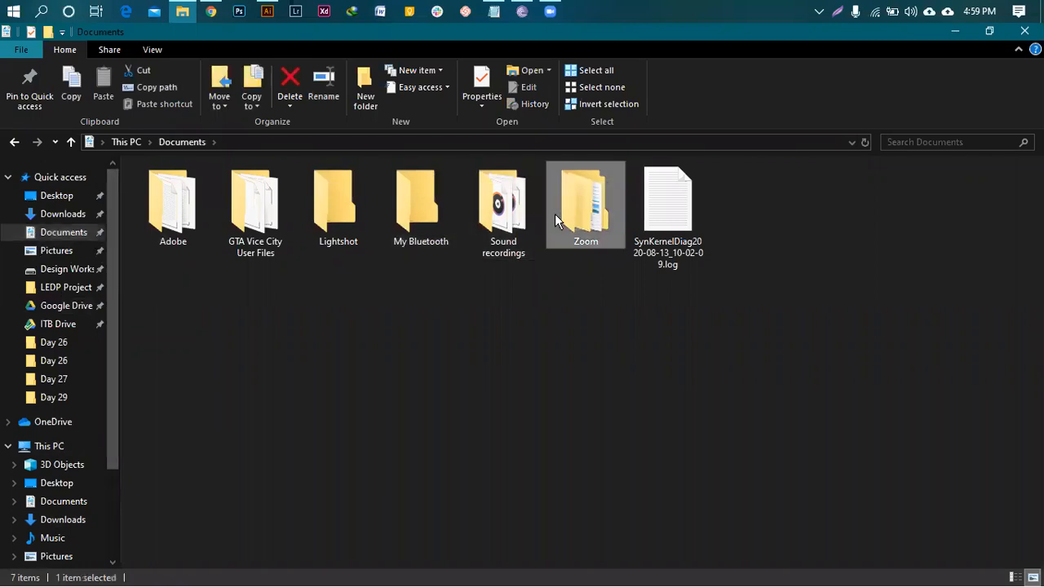
{"action": "scroll", "coordinate": [249, 337], "scroll_direction": "down", "scroll_amount": 1}
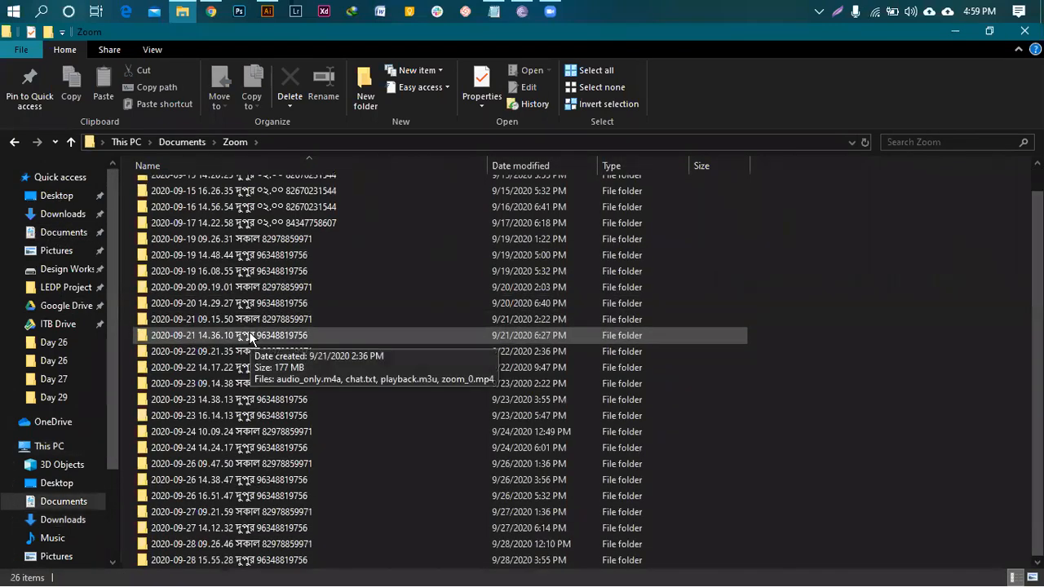
- Start converting double_click_to_convert_01.zoom in the 2020-09-28 09.26.46 meeting folder and close the conversion window
{"action": "double_click", "coordinate": [278, 552]}
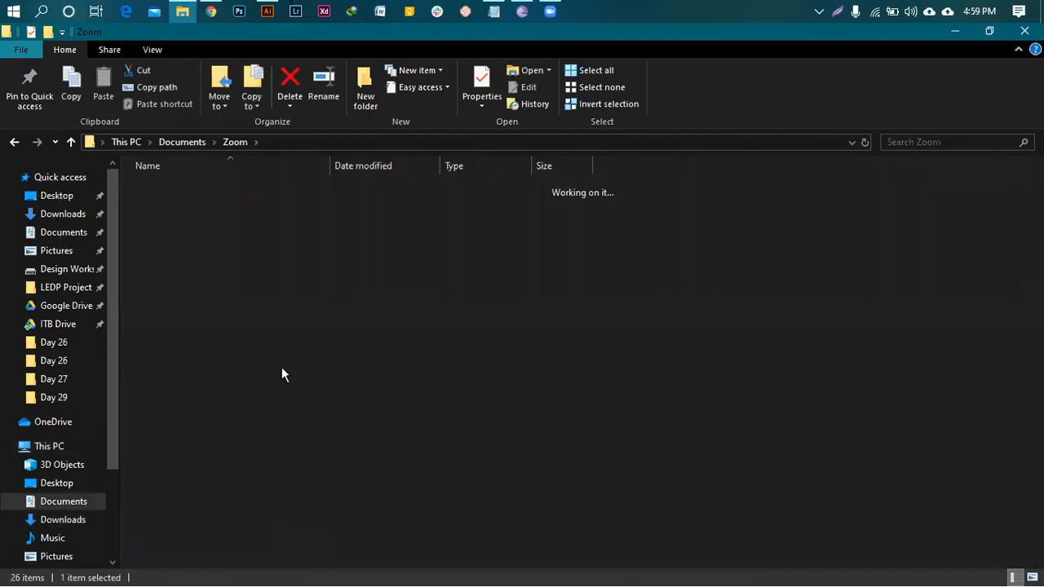
{"action": "left_click", "coordinate": [237, 210]}
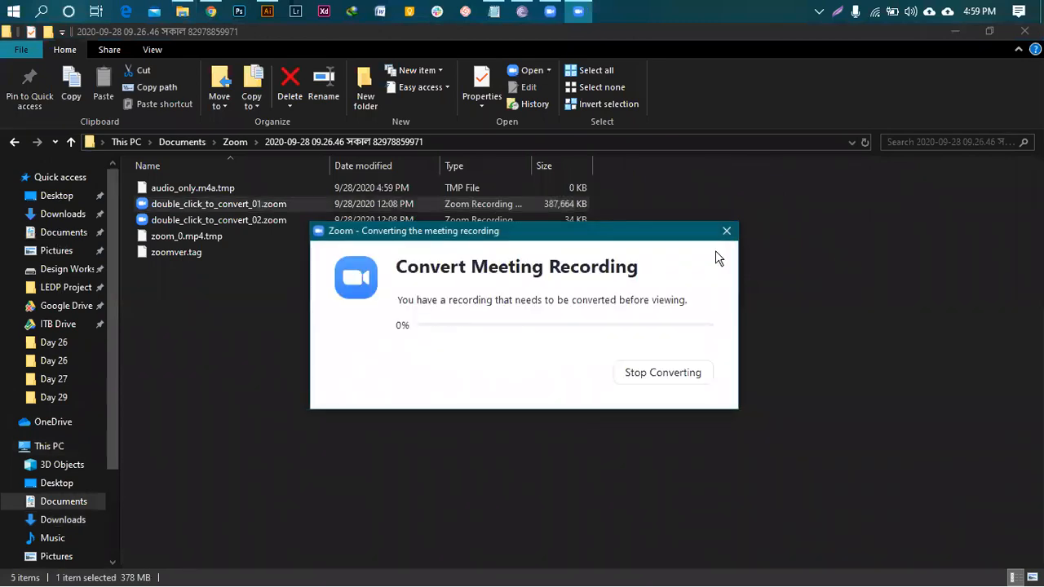
{"action": "left_click", "coordinate": [726, 230]}
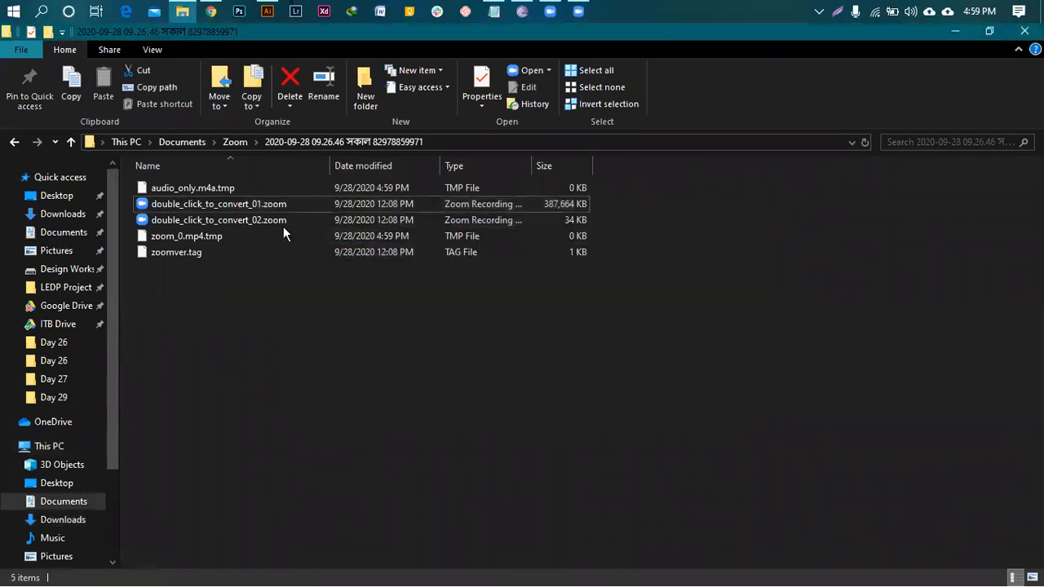
- Return to Illustrator from the recordings folder and close the 2813819.ai document, leaving Menu.ai open
{"action": "left_click", "coordinate": [17, 143]}
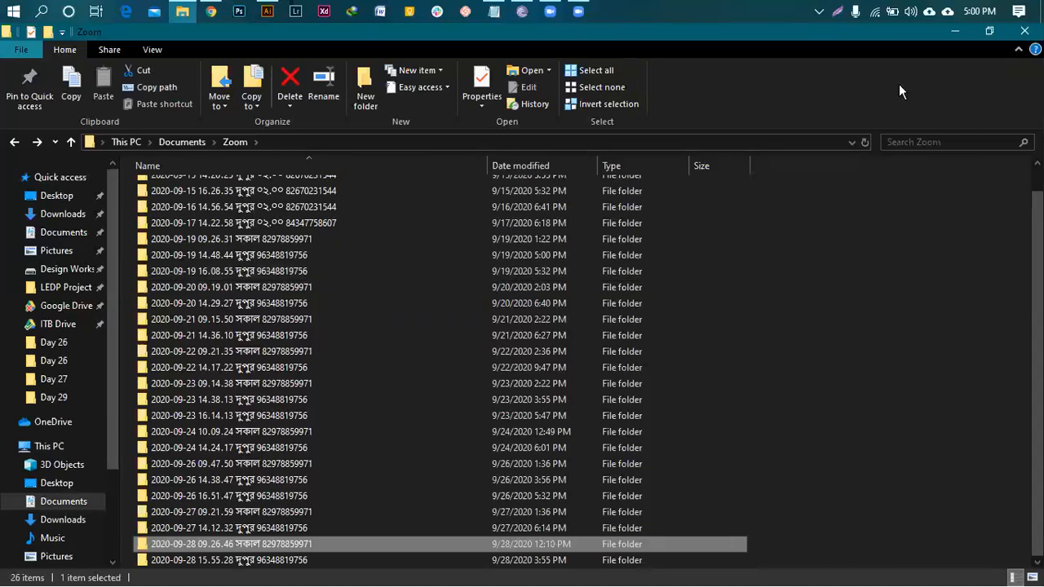
{"action": "left_click", "coordinate": [958, 33]}
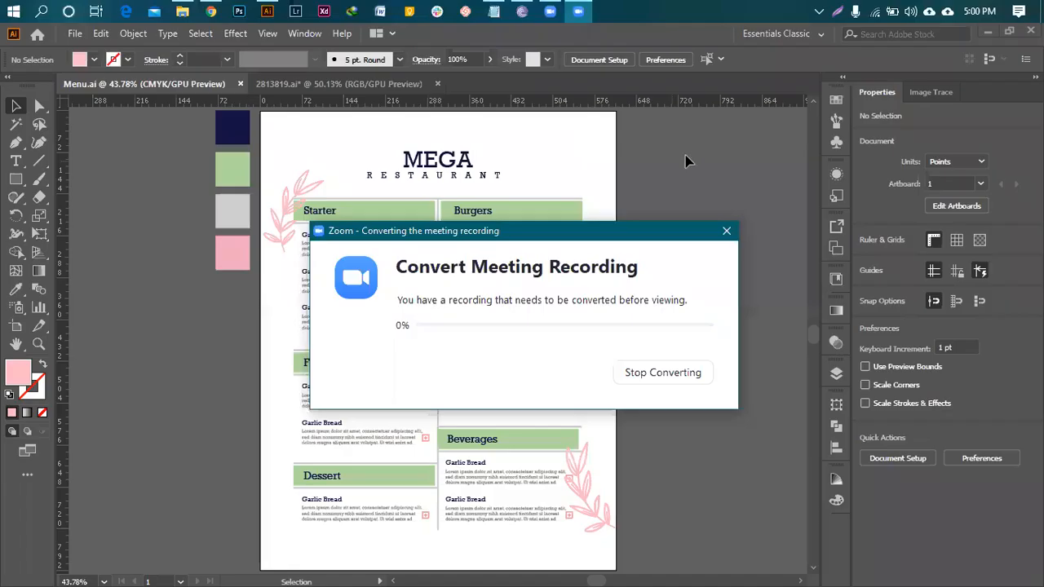
{"action": "left_click", "coordinate": [686, 157]}
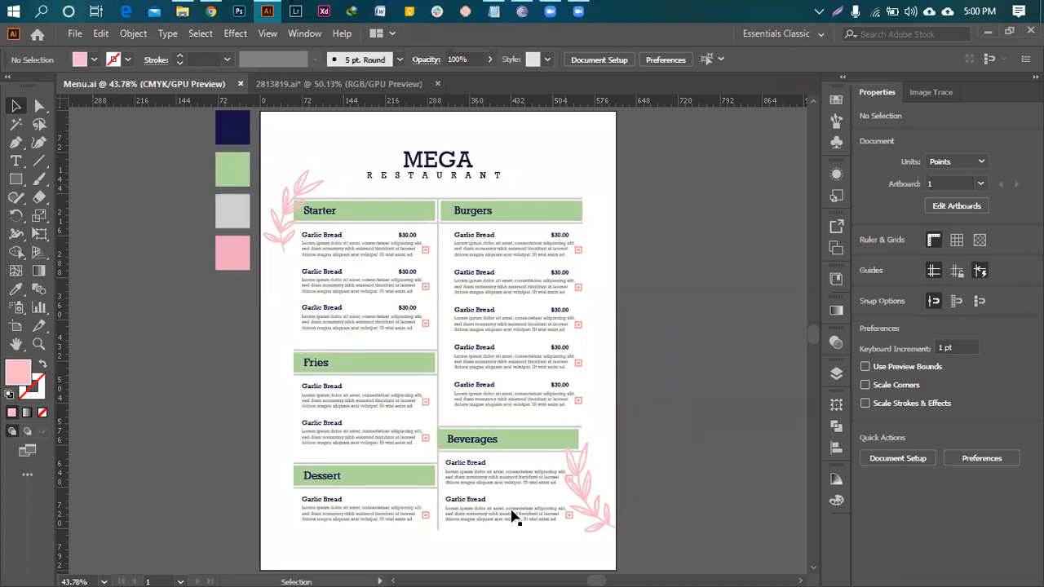
{"action": "left_click", "coordinate": [439, 85]}
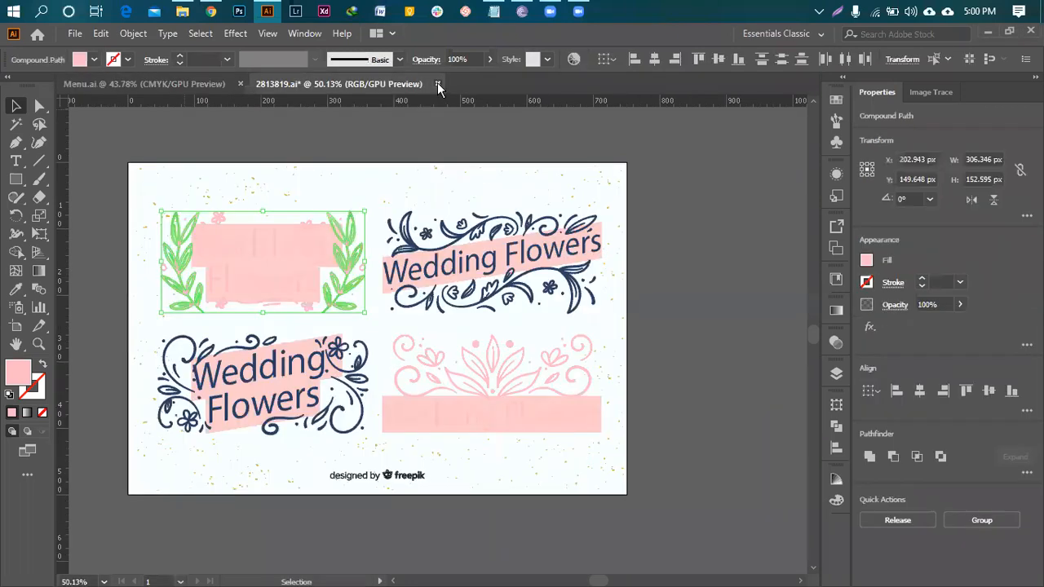
{"action": "left_click", "coordinate": [438, 85]}
{"action": "left_click", "coordinate": [594, 334]}
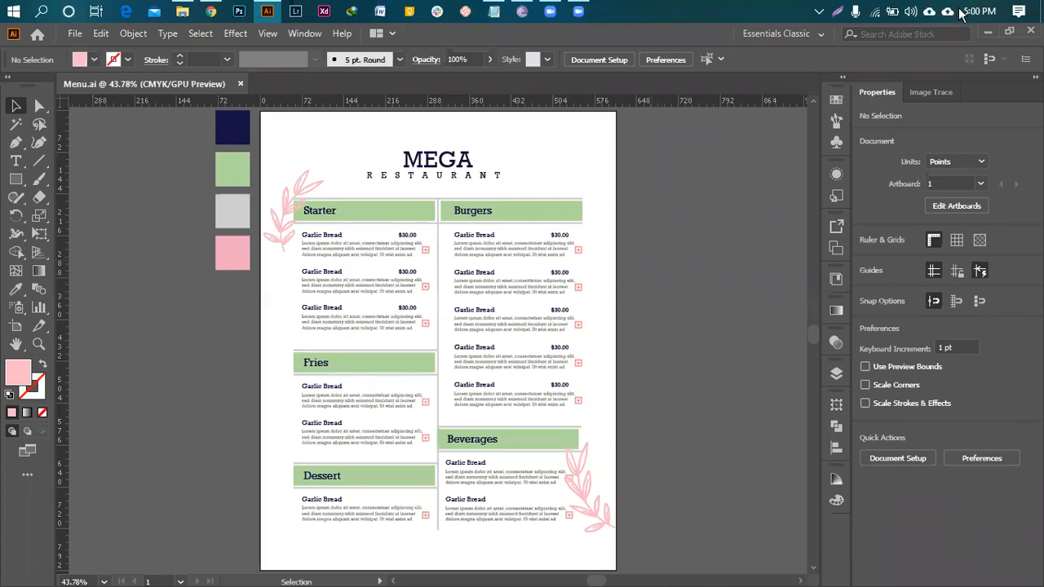
- Switch to File Explorer and open the LEDP Project > Naogaon folder
{"action": "mouse_move", "coordinate": [961, 14]}
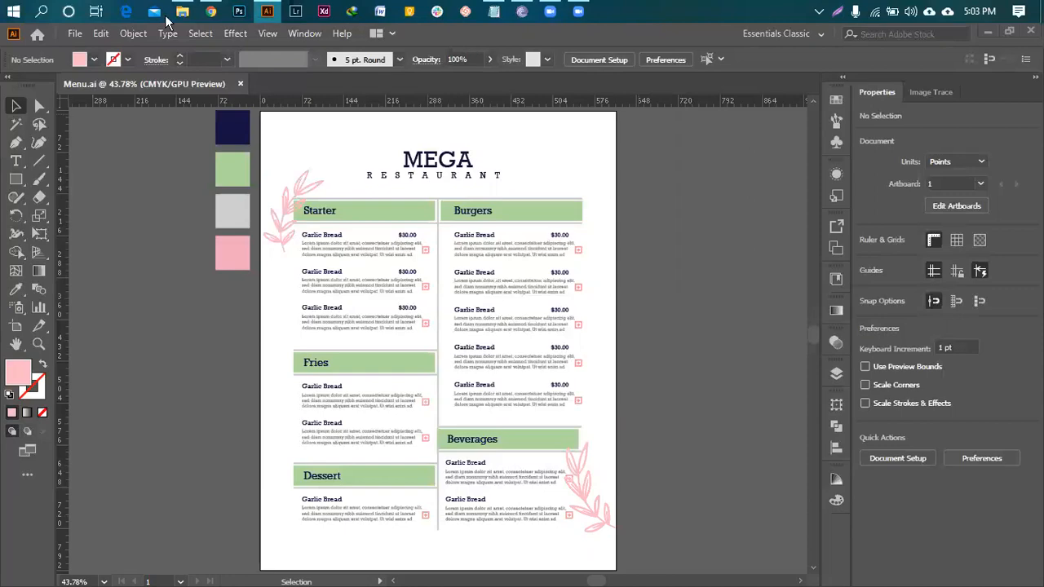
{"action": "key", "text": "alt+Tab"}
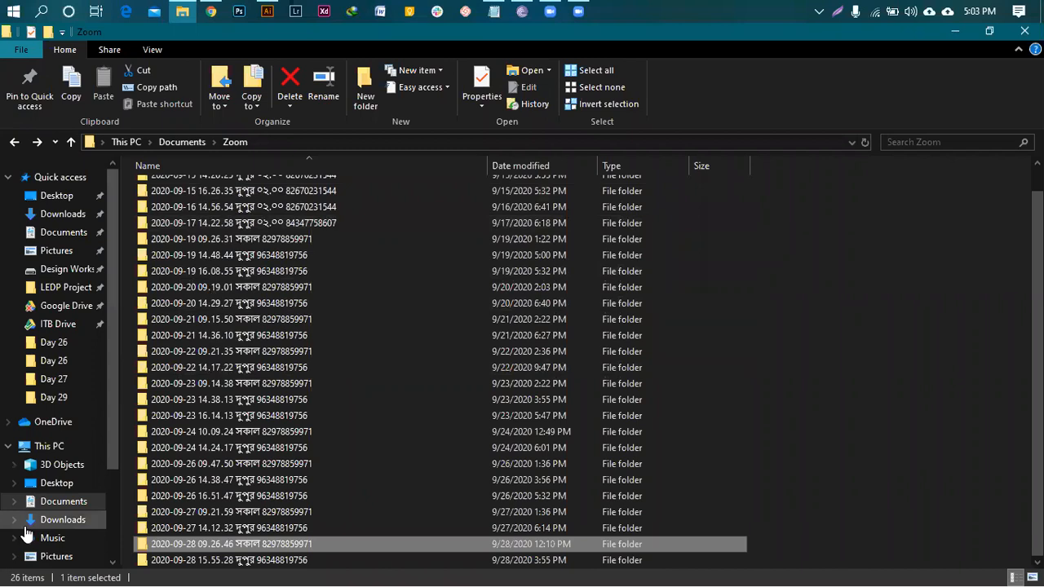
{"action": "scroll", "coordinate": [29, 539], "scroll_direction": "down", "scroll_amount": 2}
{"action": "scroll", "coordinate": [77, 346], "scroll_direction": "up", "scroll_amount": 1}
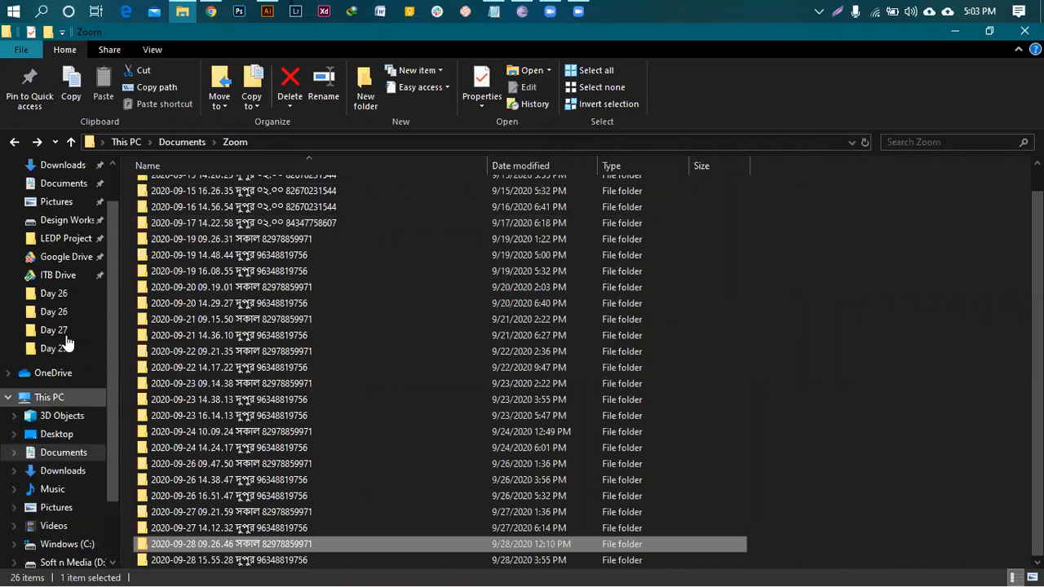
{"action": "left_click", "coordinate": [75, 243]}
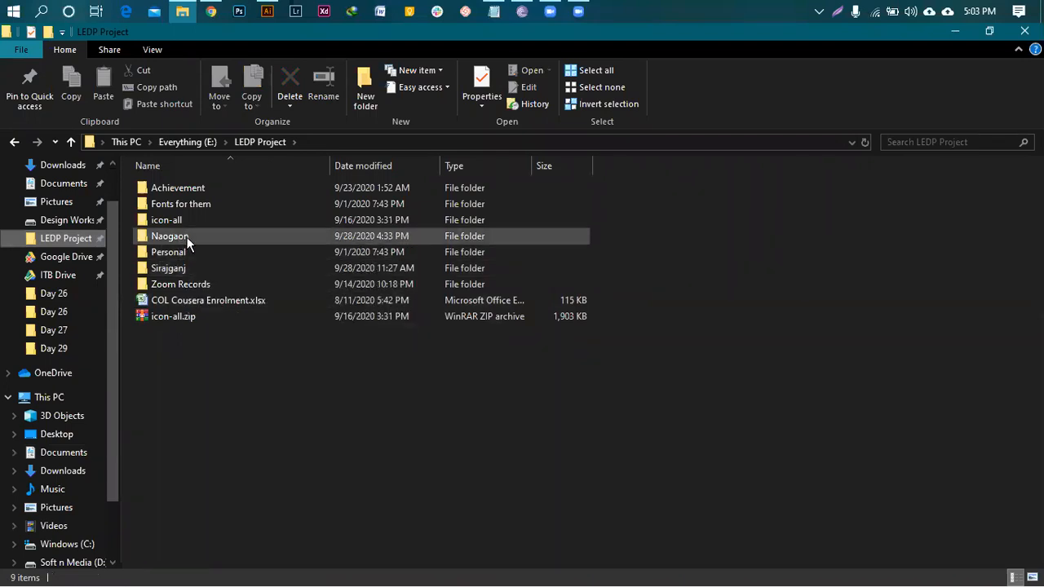
{"action": "double_click", "coordinate": [187, 236]}
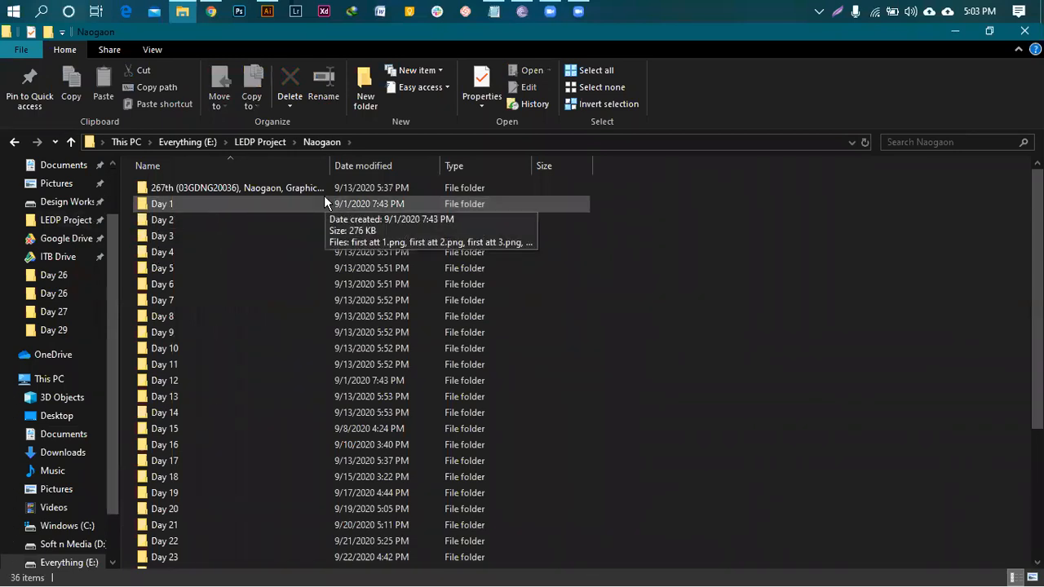
- Look at the files in the Day 28 folder and return to the Naogaon folder list
{"action": "key", "text": "Down"}
{"action": "key", "text": "Down"}
{"action": "key", "text": "Down"}
{"action": "key", "text": "Down"}
{"action": "key", "text": "Down"}
{"action": "key", "text": "Down"}
{"action": "key", "text": "Down"}
{"action": "key", "text": "Down"}
{"action": "key", "text": "Down"}
{"action": "key", "text": "Down"}
{"action": "key", "text": "Down"}
{"action": "key", "text": "Down"}
{"action": "key", "text": "Down"}
{"action": "key", "text": "Down"}
{"action": "key", "text": "Down"}
{"action": "key", "text": "Down"}
{"action": "key", "text": "Down"}
{"action": "key", "text": "Down"}
{"action": "key", "text": "Down"}
{"action": "key", "text": "Down"}
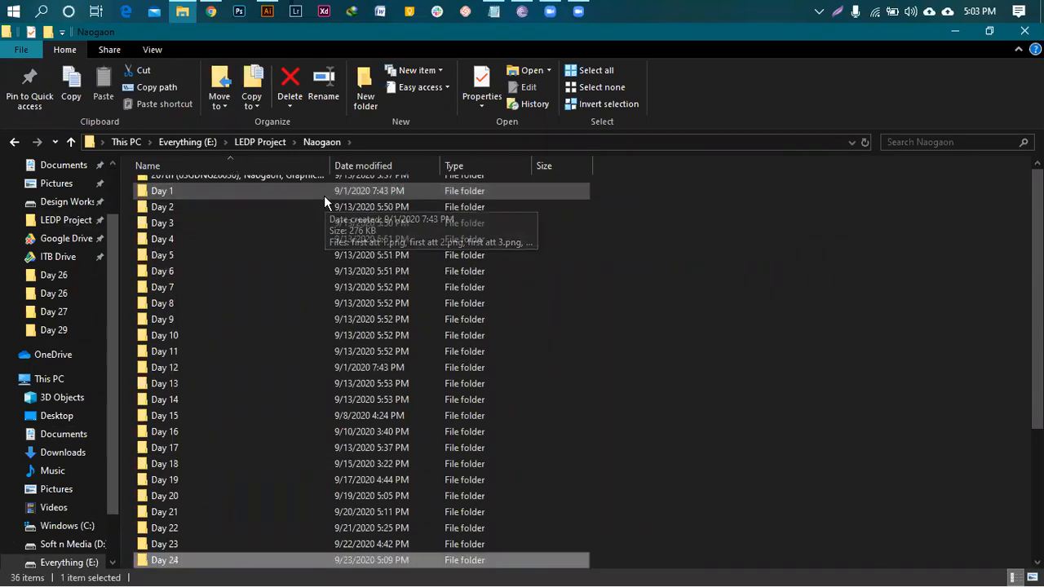
{"action": "key", "text": "Down"}
{"action": "key", "text": "Down"}
{"action": "key", "text": "Down"}
{"action": "key", "text": "Down"}
{"action": "key", "text": "Down"}
{"action": "key", "text": "Down"}
{"action": "key", "text": "Down"}
{"action": "key", "text": "Down"}
{"action": "key", "text": "Down"}
{"action": "key", "text": "Down"}
{"action": "key", "text": "Down"}
{"action": "key", "text": "Up"}
{"action": "key", "text": "Up"}
{"action": "key", "text": "Up"}
{"action": "key", "text": "Up"}
{"action": "key", "text": "Up"}
{"action": "key", "text": "Up"}
{"action": "key", "text": "Up"}
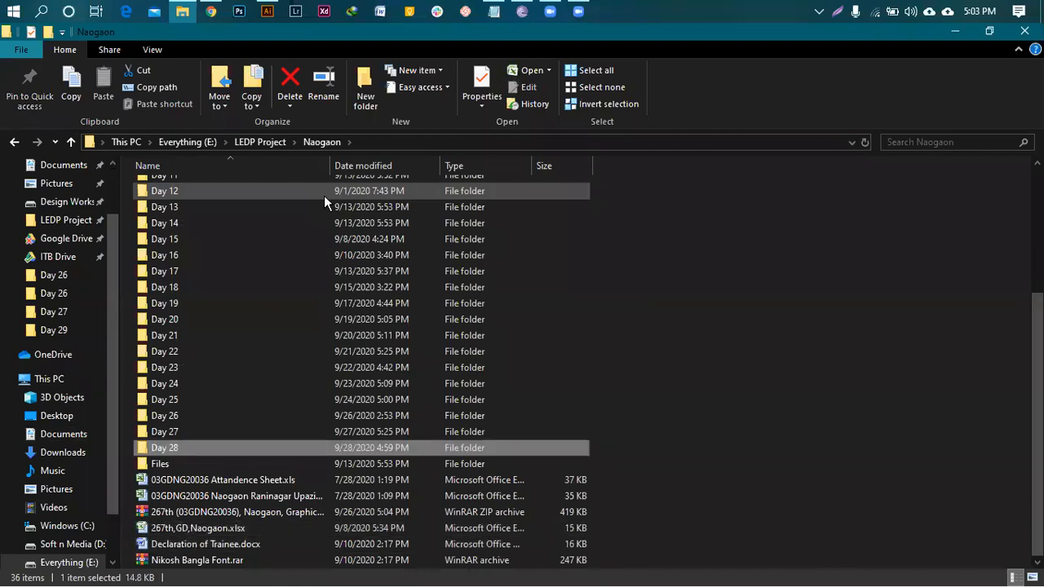
{"action": "key", "text": "Return"}
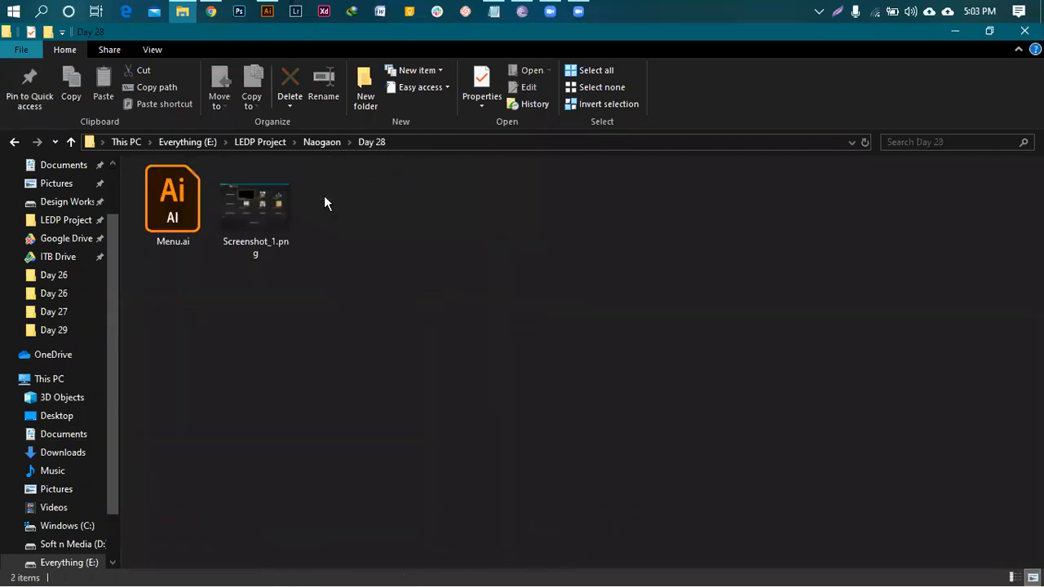
{"action": "key", "text": "BackSpace"}
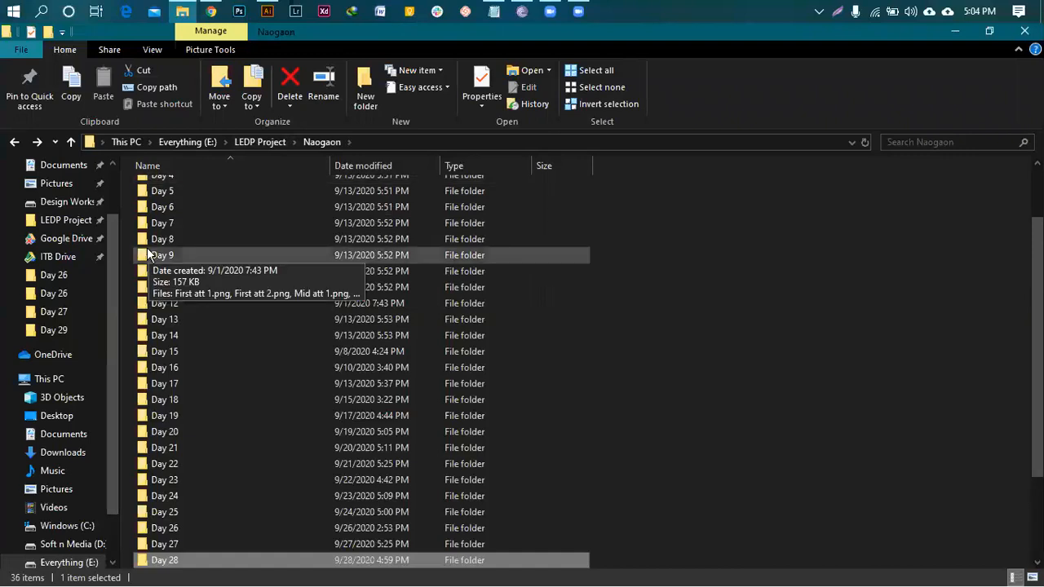
{"action": "scroll", "coordinate": [531, 242], "scroll_direction": "down", "scroll_amount": 3}
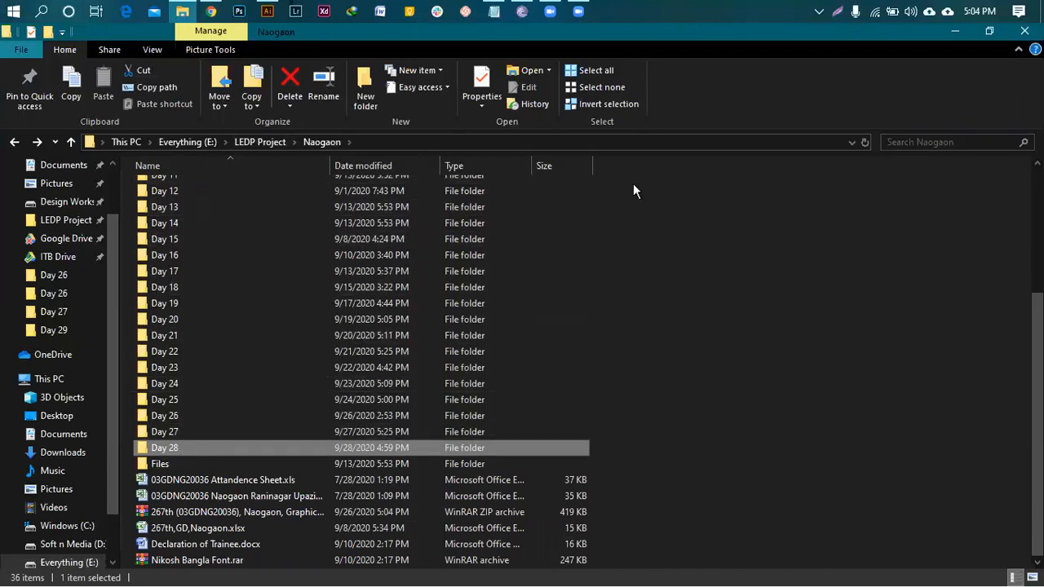
- Switch to Chrome and open a bookmark from the Clients > Ledp folder in a new tab
{"action": "left_click", "coordinate": [214, 15]}
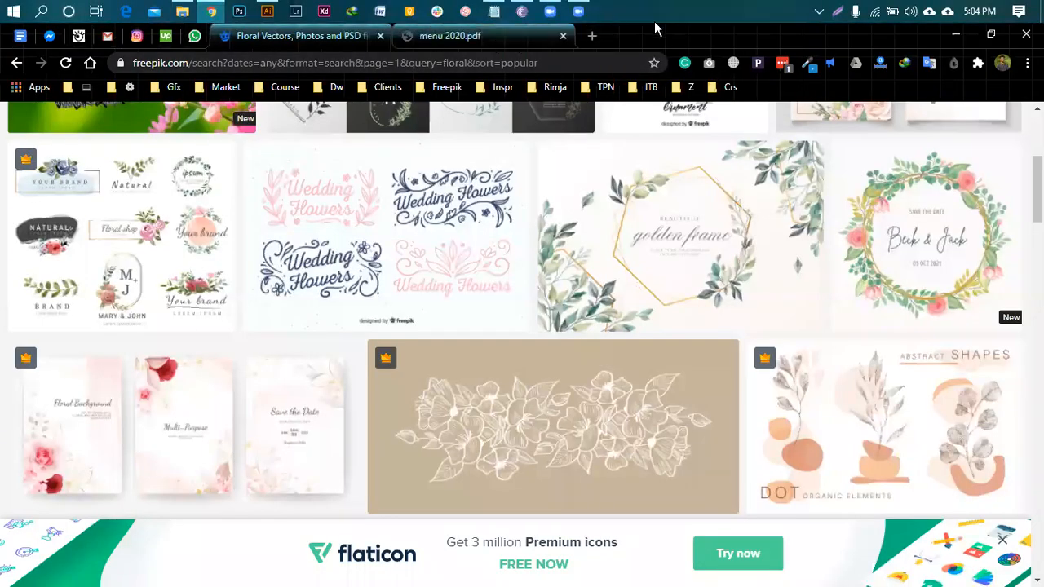
{"action": "key", "text": "ctrl+t"}
{"action": "left_click", "coordinate": [388, 87]}
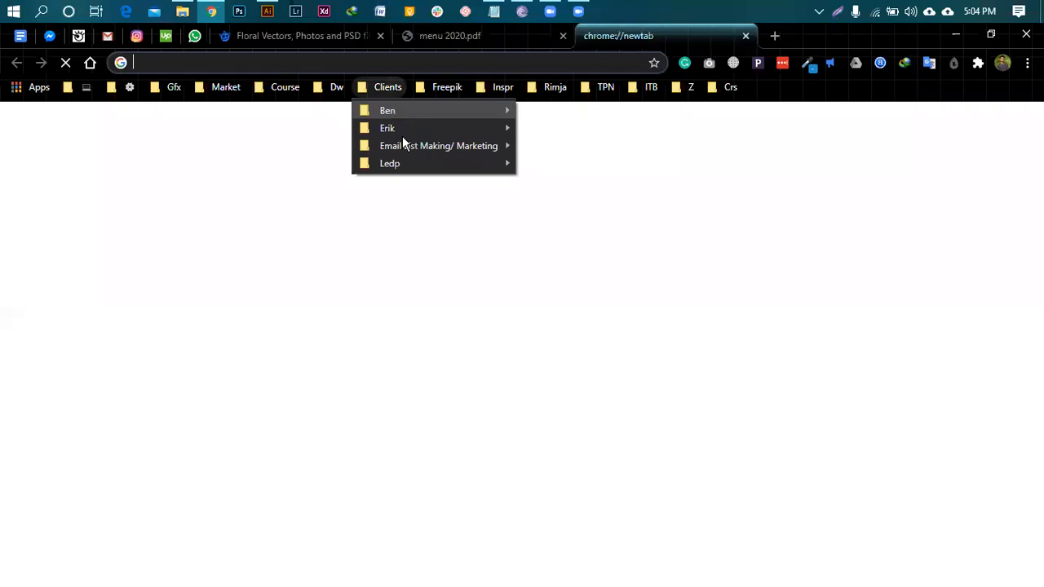
{"action": "mouse_move", "coordinate": [399, 163]}
{"action": "left_click", "coordinate": [559, 186]}
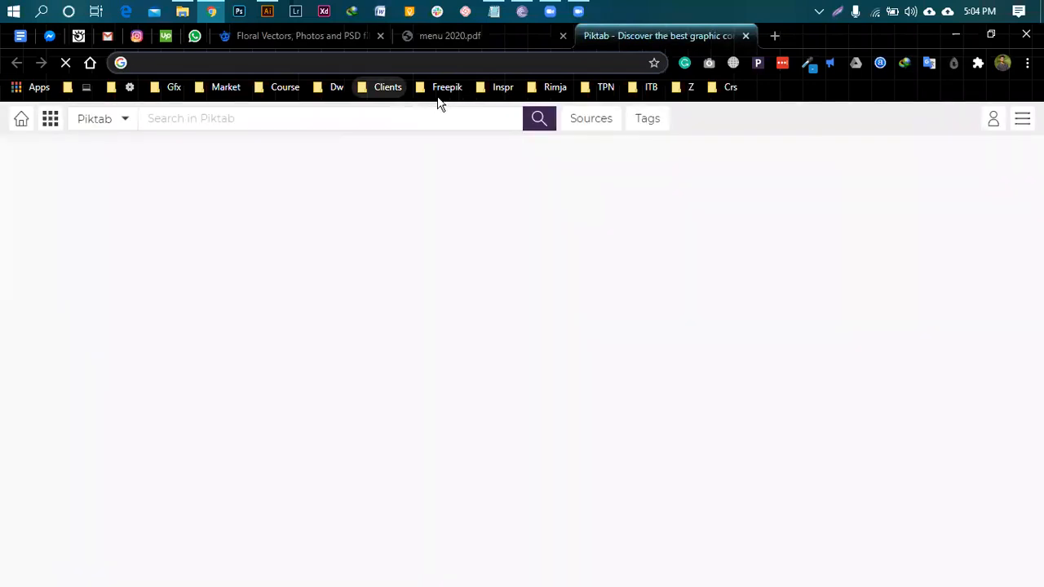